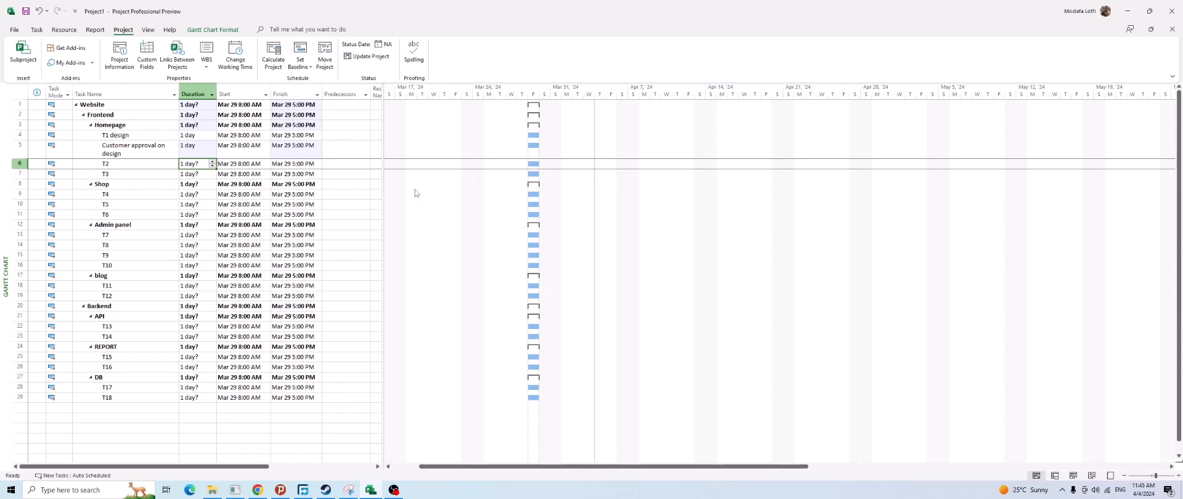
# Narrow the task table so the Gantt chart begins right after the Finish column
pyautogui.click(345, 216)
pyautogui.moveTo(382, 196); pyautogui.dragTo(325, 196)
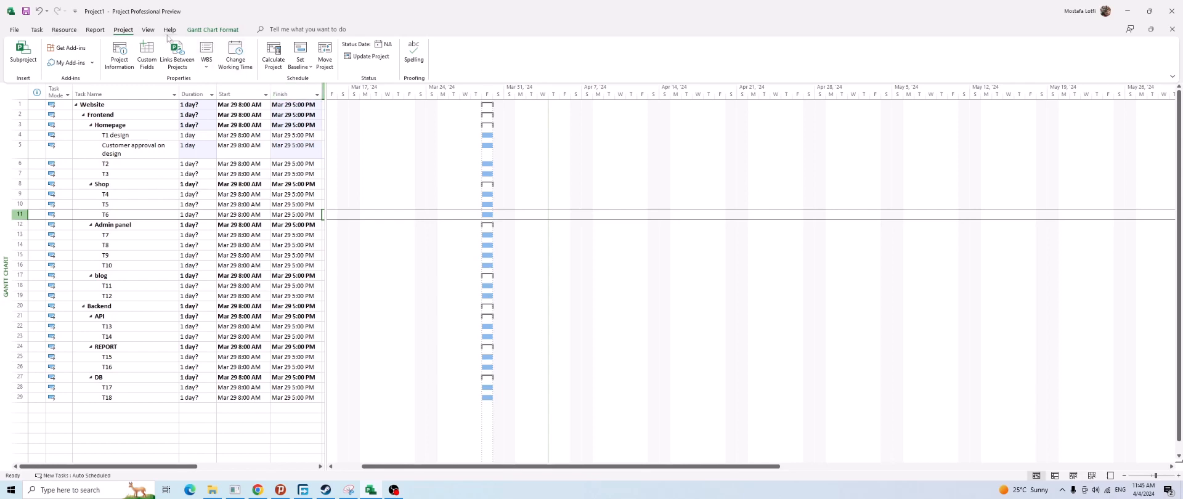
pyautogui.click(64, 31)
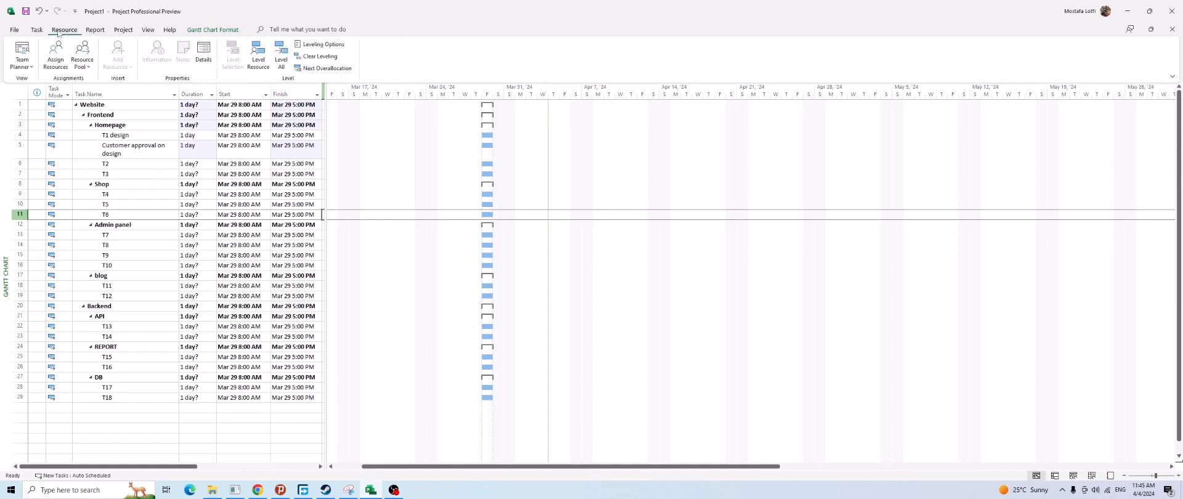
pyautogui.click(120, 31)
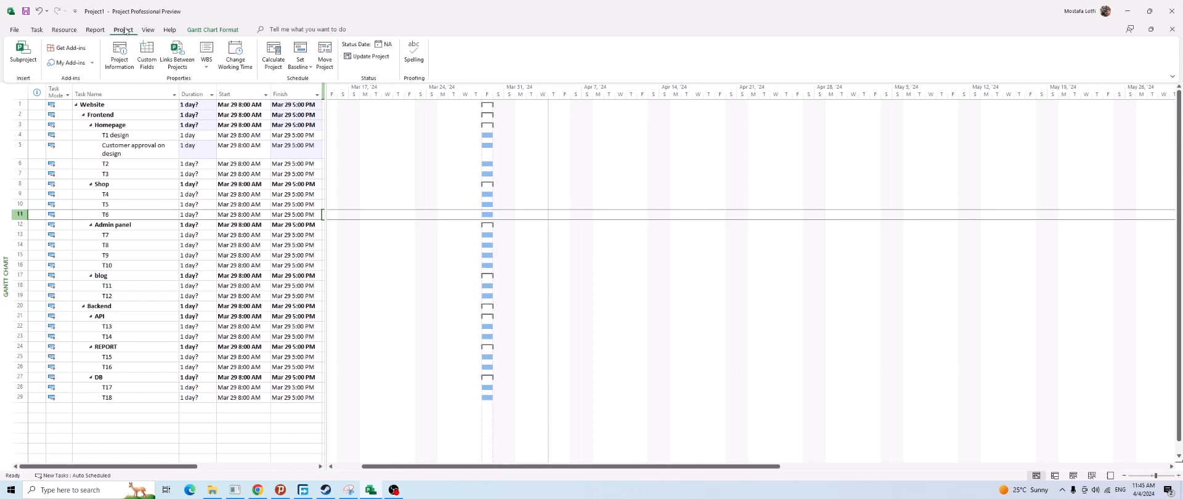
pyautogui.click(36, 30)
pyautogui.click(59, 32)
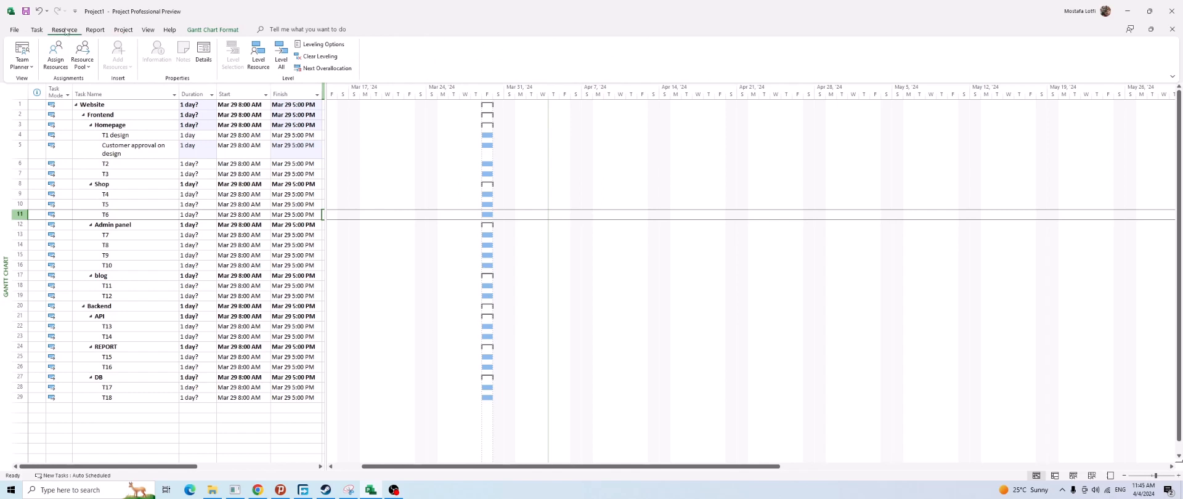
# Switch from the Gantt Chart to the Resource Sheet view and look over its empty columns
pyautogui.click(32, 67)
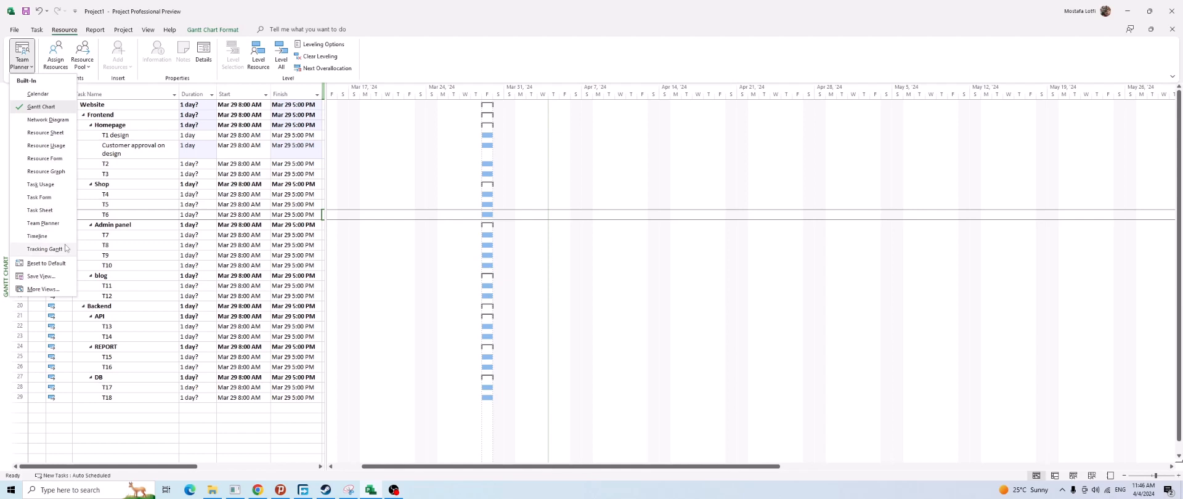
pyautogui.click(60, 133)
pyautogui.click(219, 154)
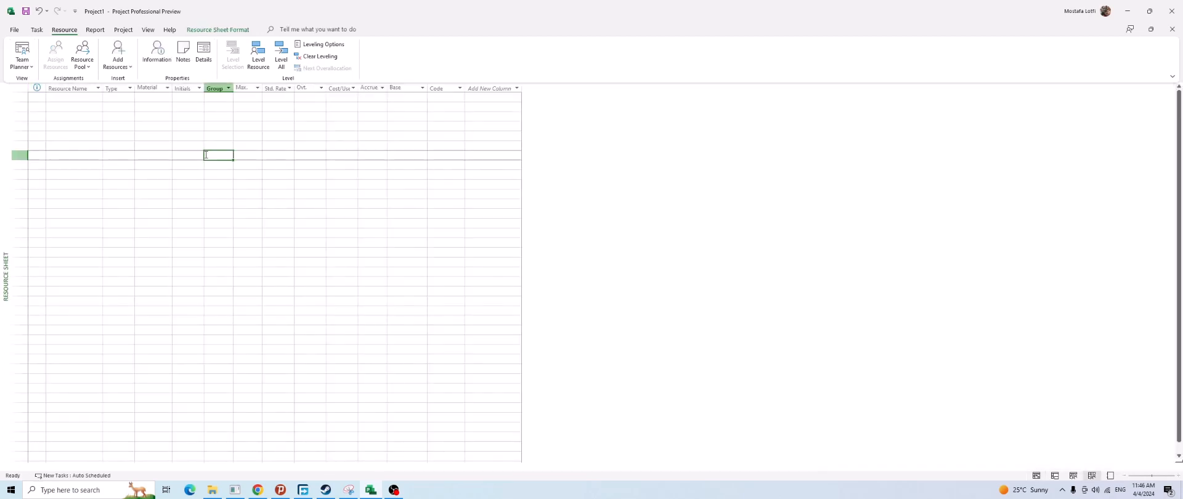
pyautogui.click(117, 126)
pyautogui.click(67, 104)
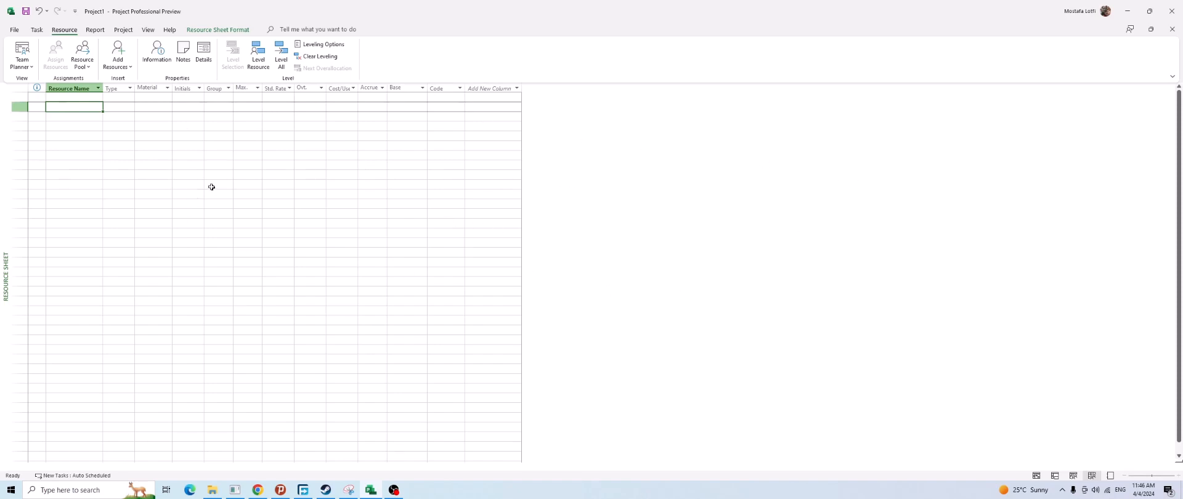
# Return to the Gantt Chart view and check the whole task table, temporarily widening it to the Resource Names column
pyautogui.click(30, 67)
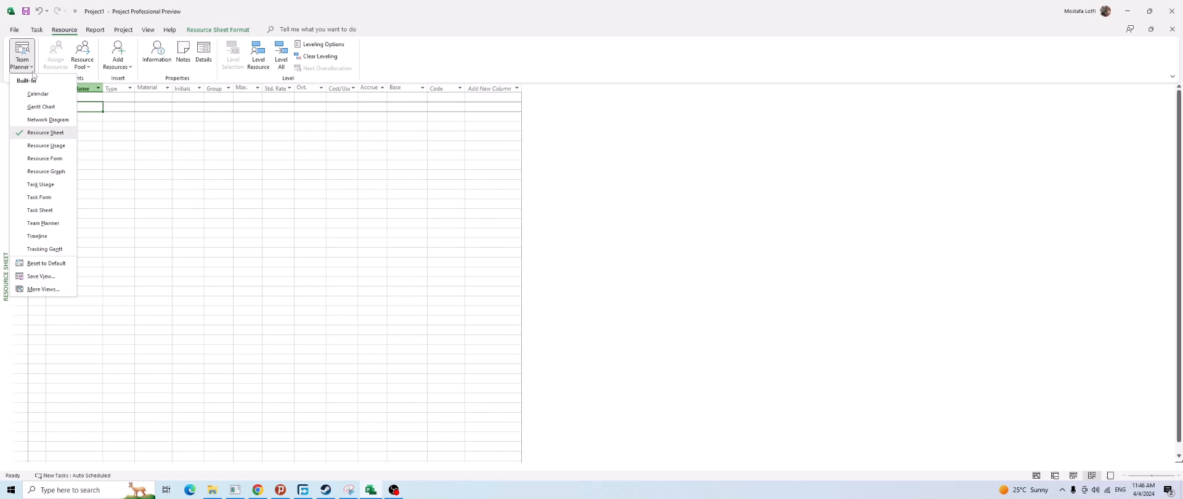
pyautogui.click(58, 108)
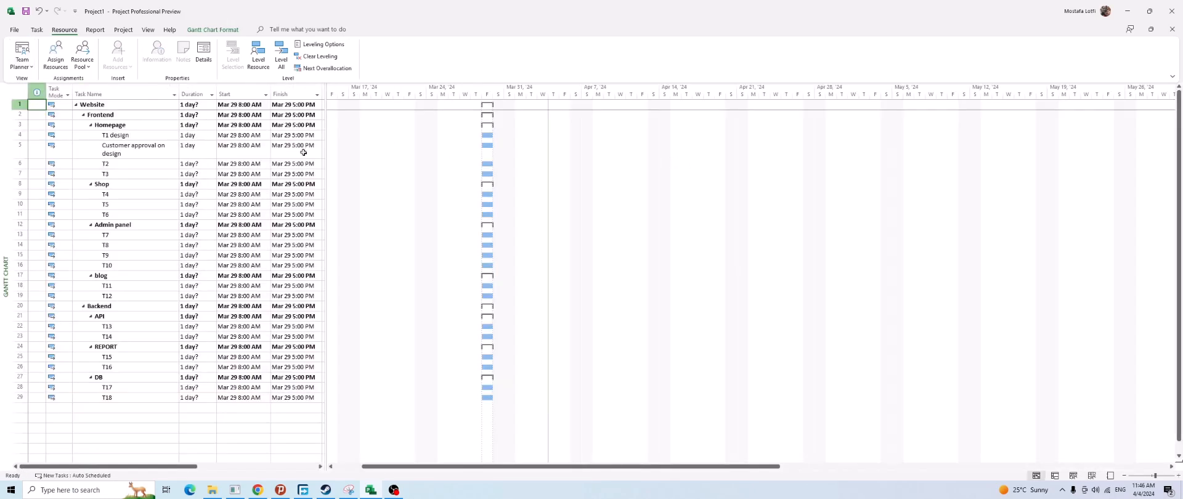
pyautogui.moveTo(324, 136); pyautogui.dragTo(432, 137)
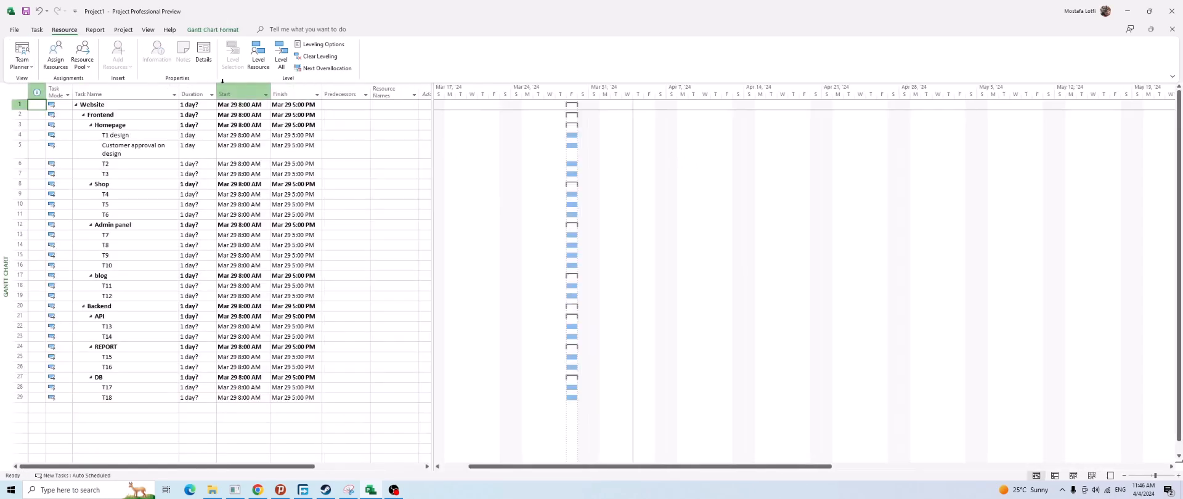
pyautogui.click(14, 91)
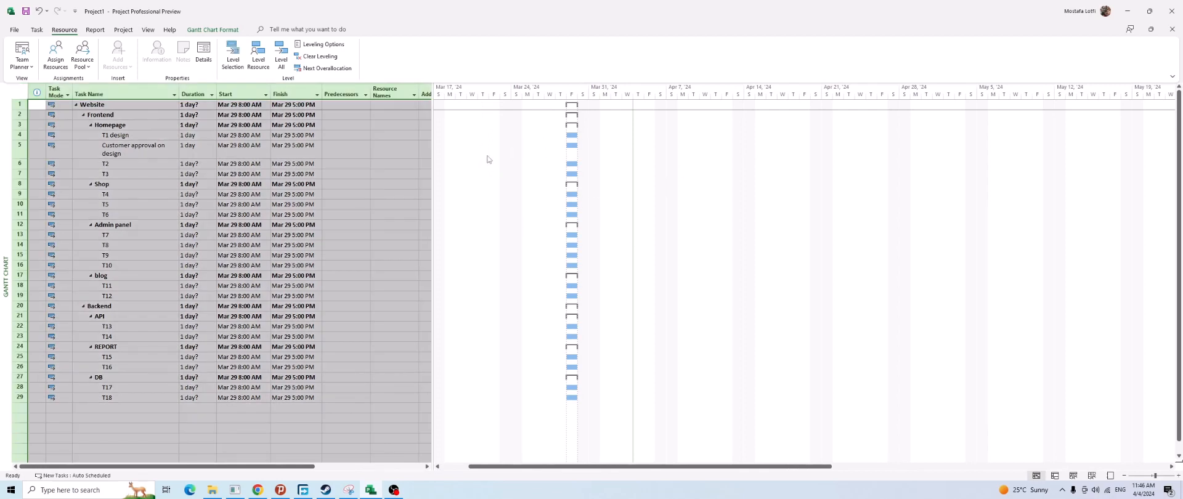
pyautogui.moveTo(432, 163); pyautogui.dragTo(328, 163)
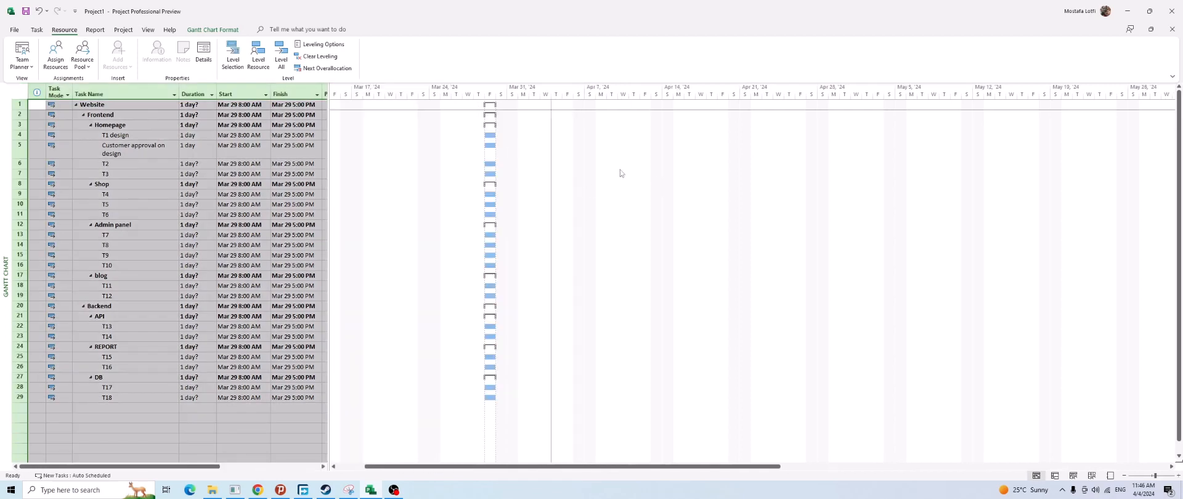
# Display the project's Resource Sheet view
pyautogui.click(28, 65)
pyautogui.click(50, 132)
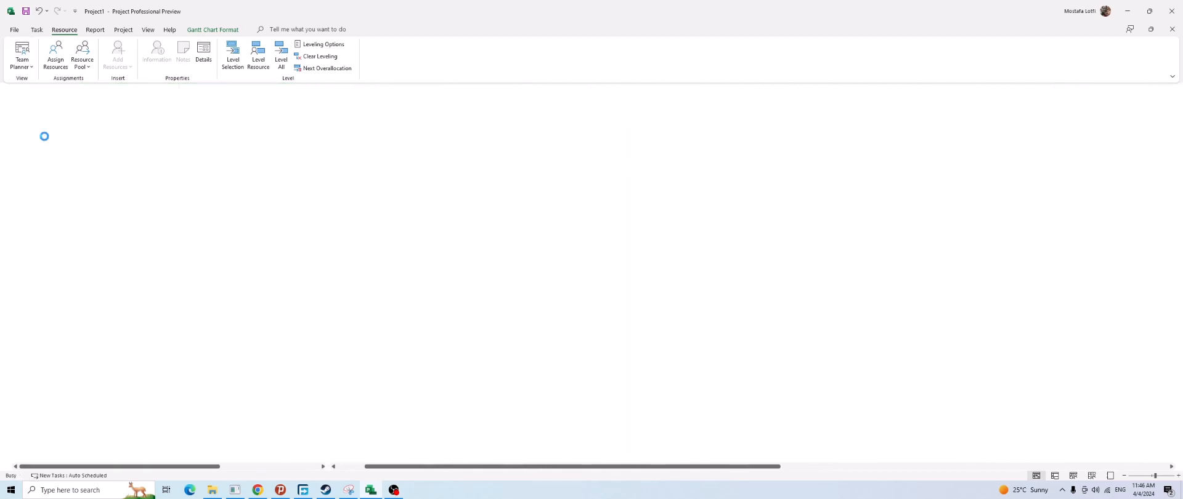
pyautogui.click(406, 176)
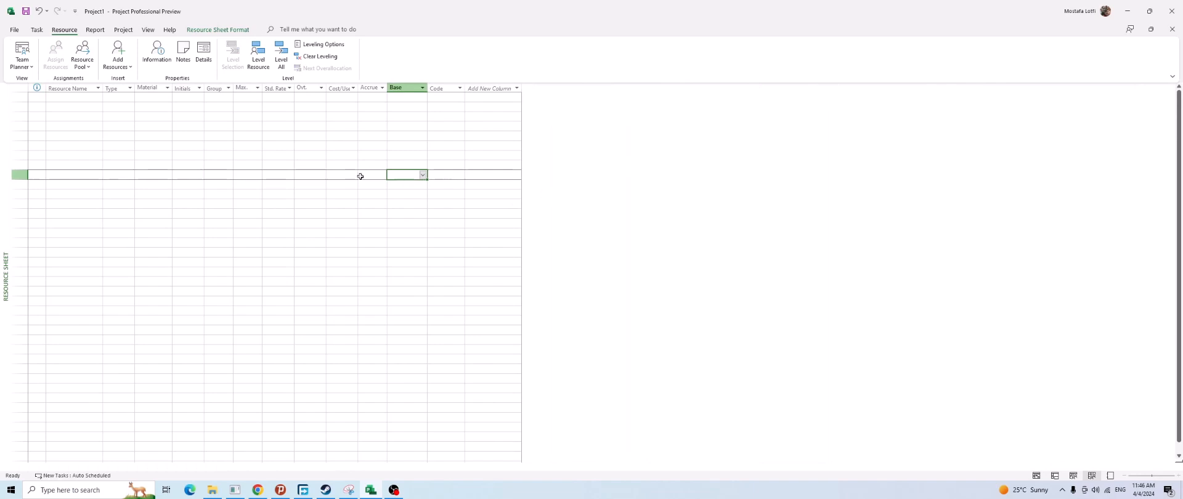
pyautogui.click(195, 149)
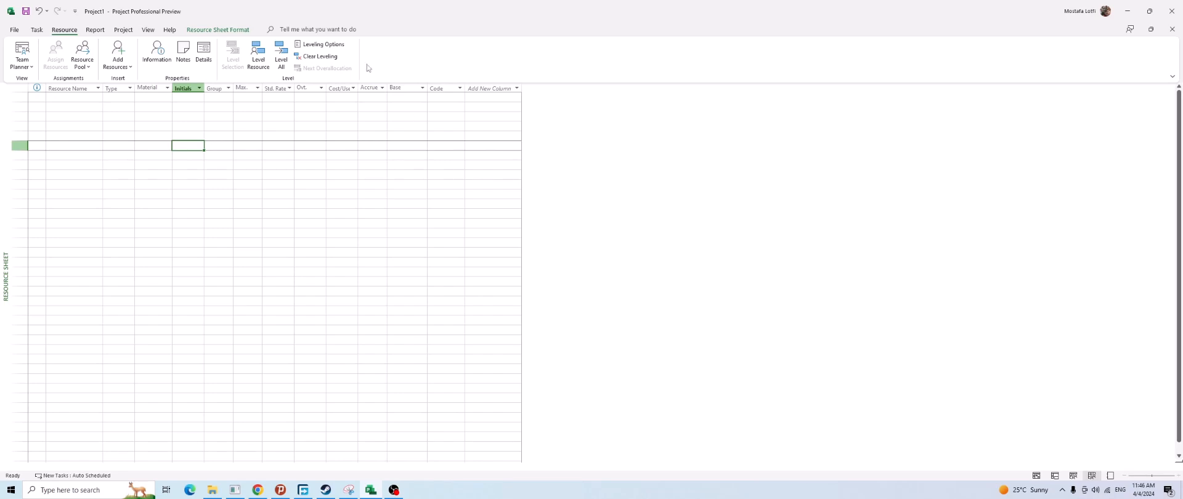
pyautogui.click(110, 108)
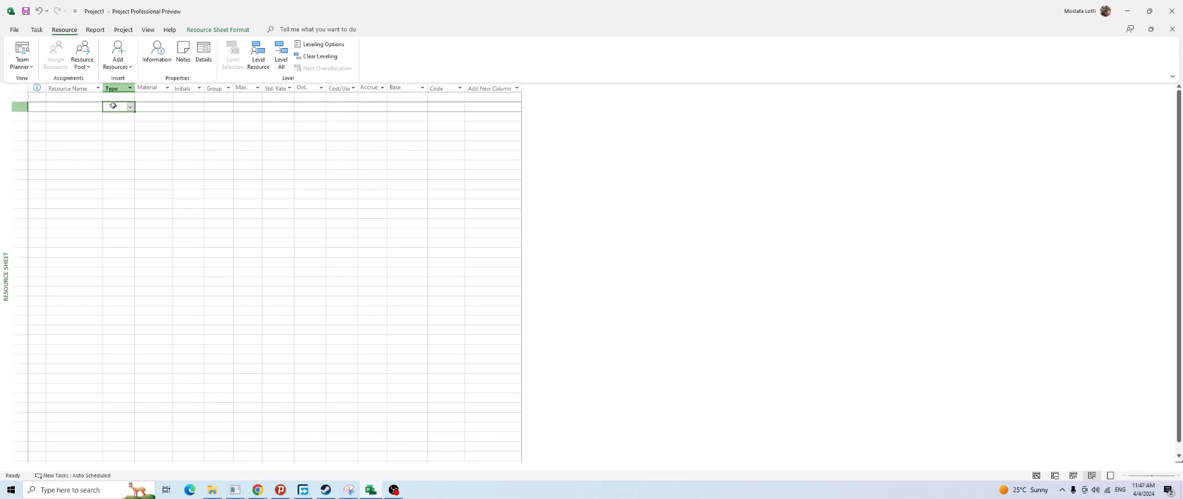
# Enter the person's first name as the resource name in the first row of the sheet
pyautogui.click(57, 116)
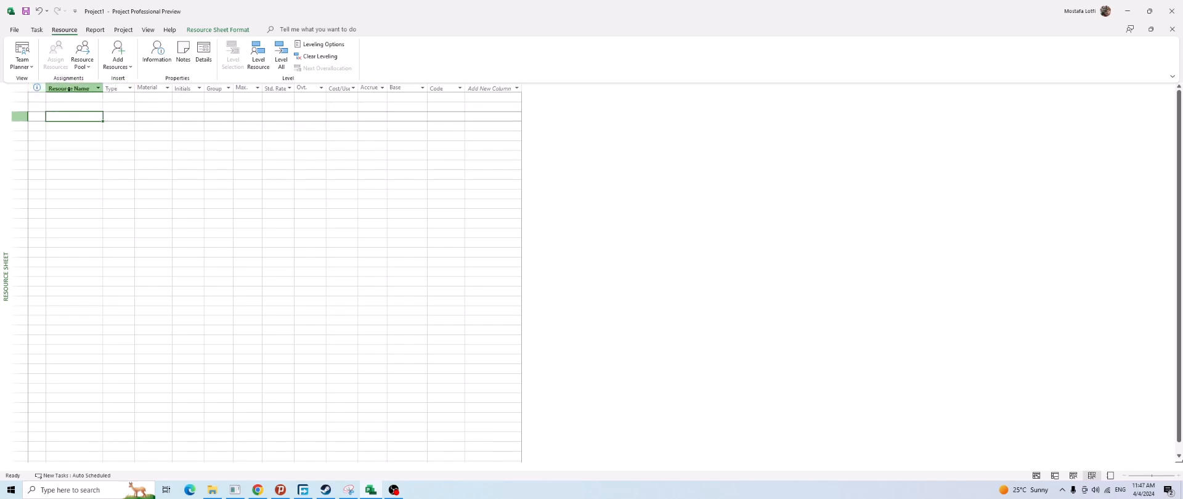
pyautogui.click(73, 104)
pyautogui.click(80, 97)
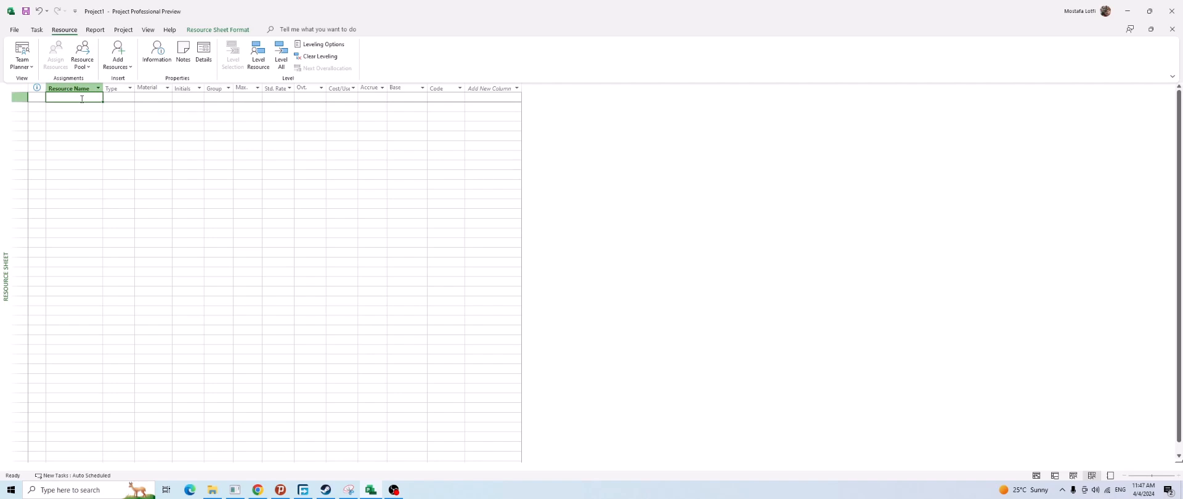
pyautogui.write('eng')
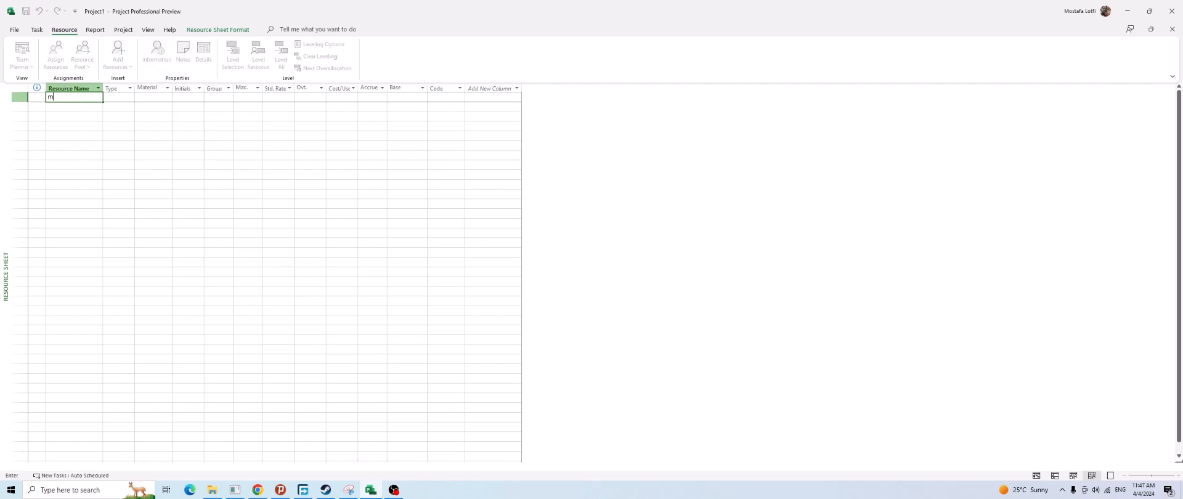
pyautogui.press('BackSpace')
pyautogui.press('BackSpace')
pyautogui.press('BackSpace')
pyautogui.write('Mostafa')
pyautogui.press('Return')
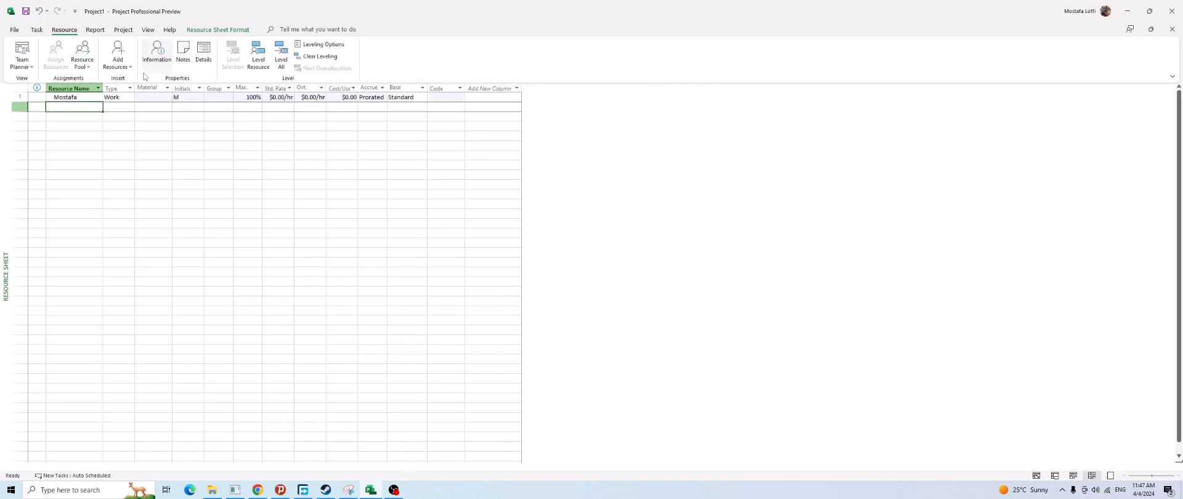
# Add the resources Eng, Work, Google, Cement and Crane in the rows below the first resource
pyautogui.write('Enig')
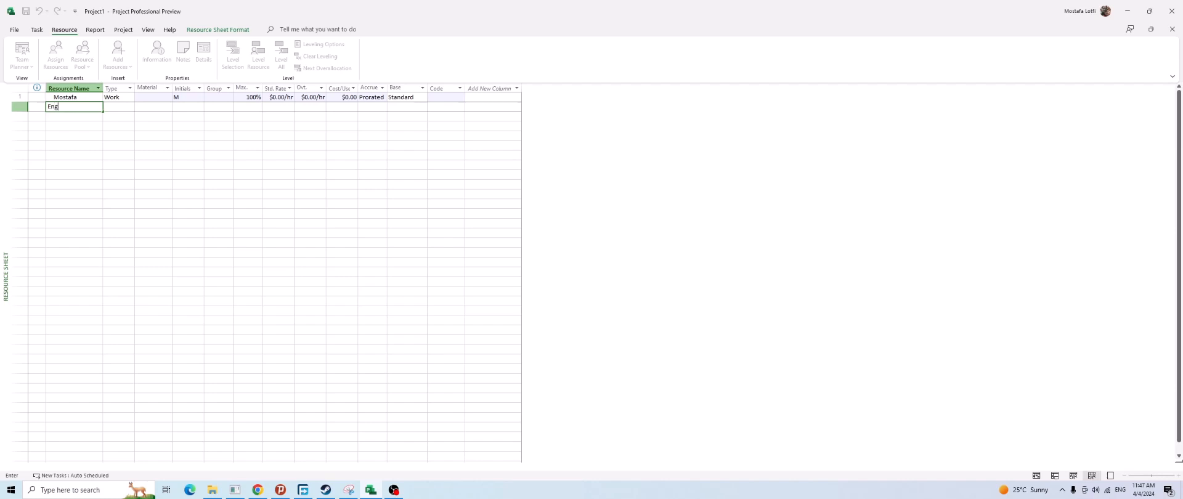
pyautogui.press('Return')
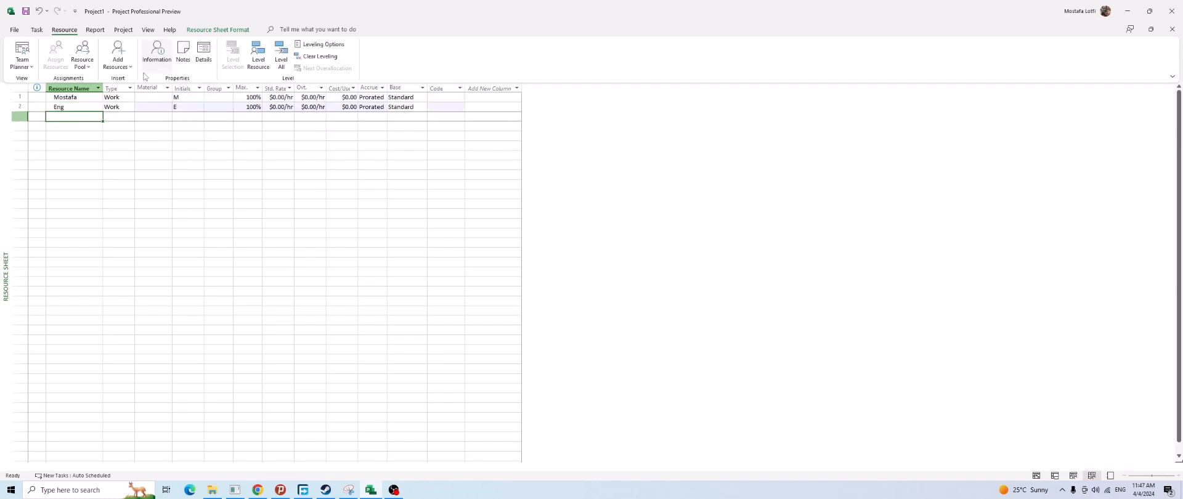
pyautogui.write('Work')
pyautogui.press('Return')
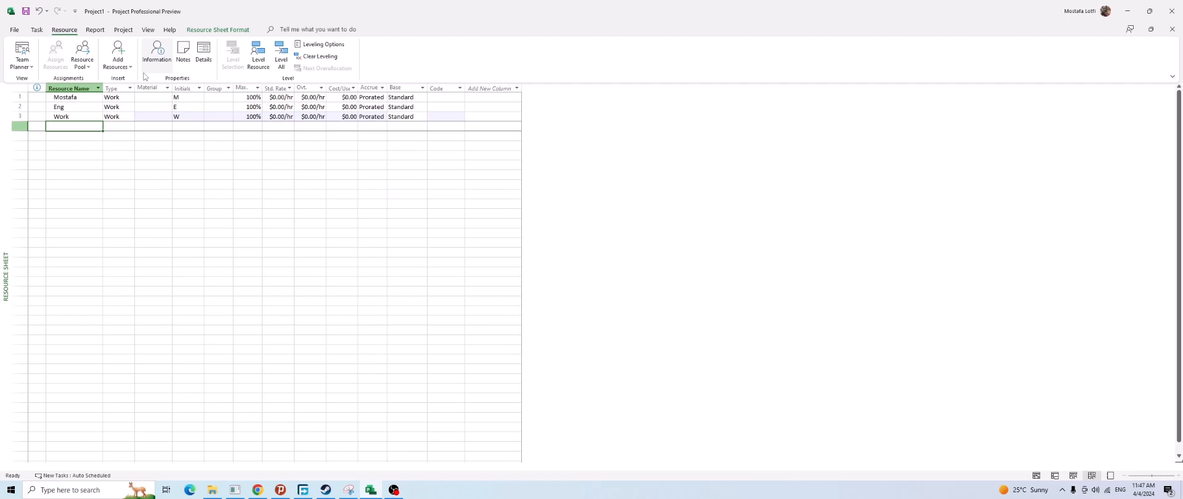
pyautogui.write('Google')
pyautogui.press('Return')
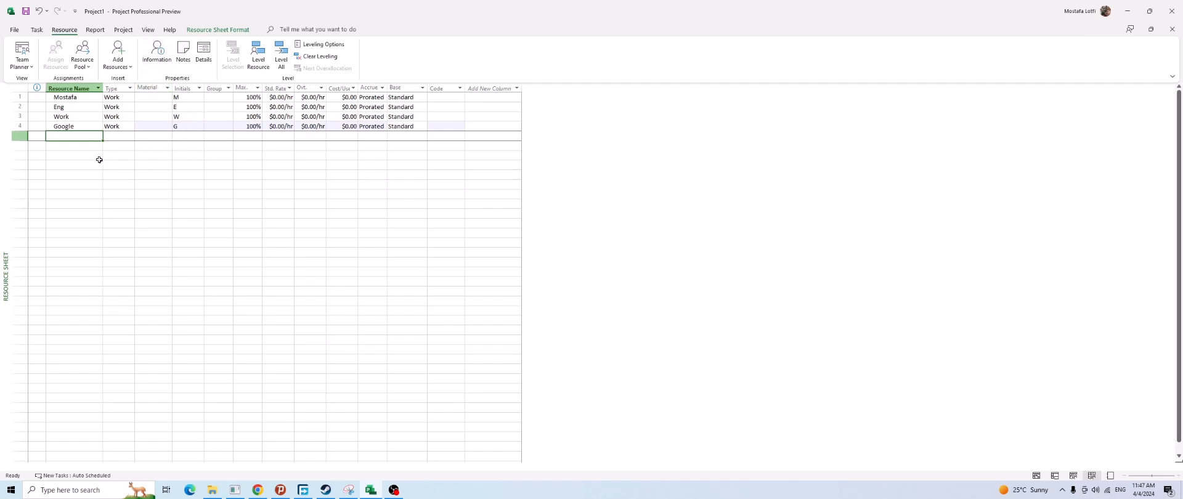
pyautogui.write('Cement')
pyautogui.press('Return')
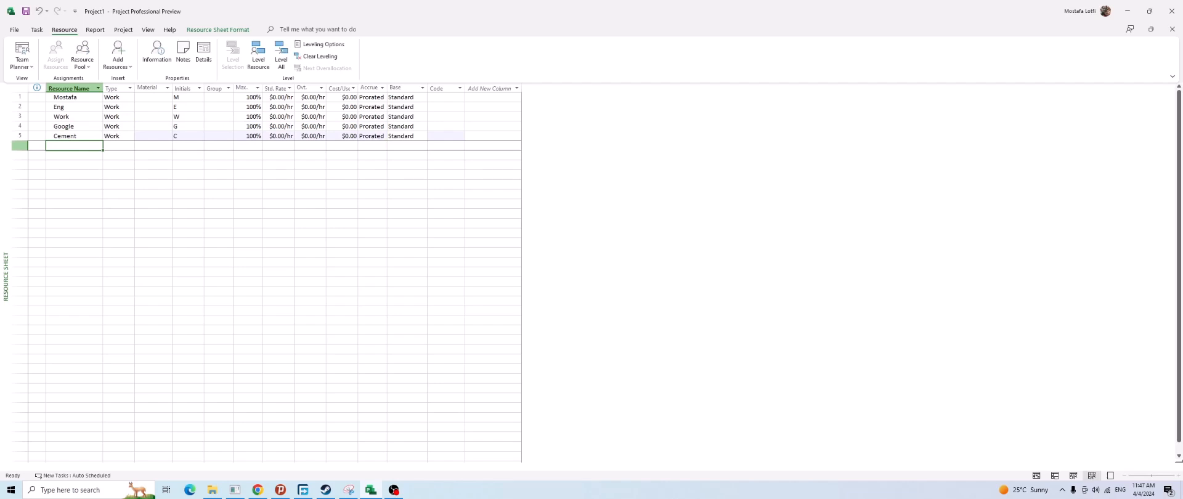
pyautogui.write('Crane')
pyautogui.press('Return')
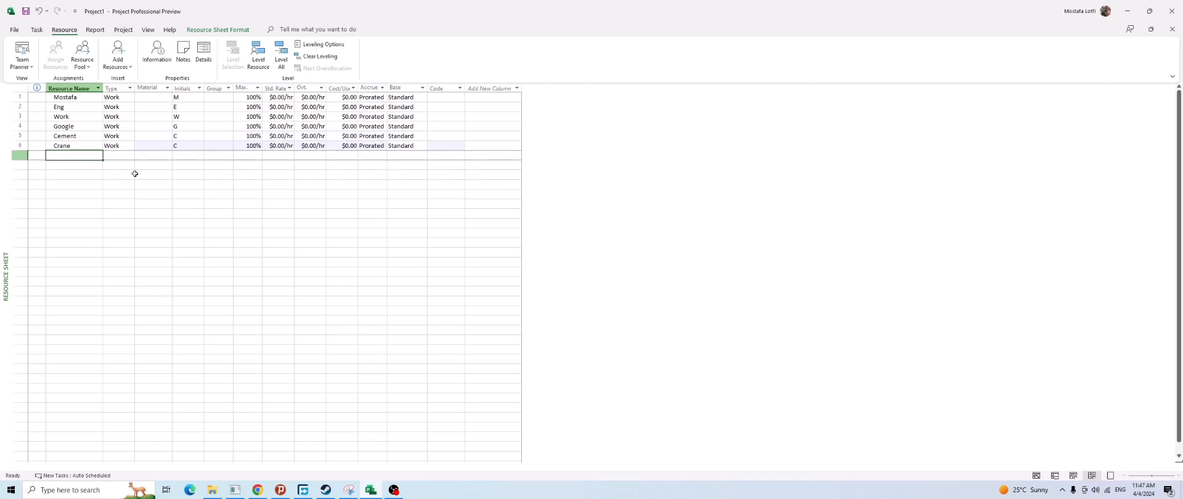
pyautogui.click(104, 176)
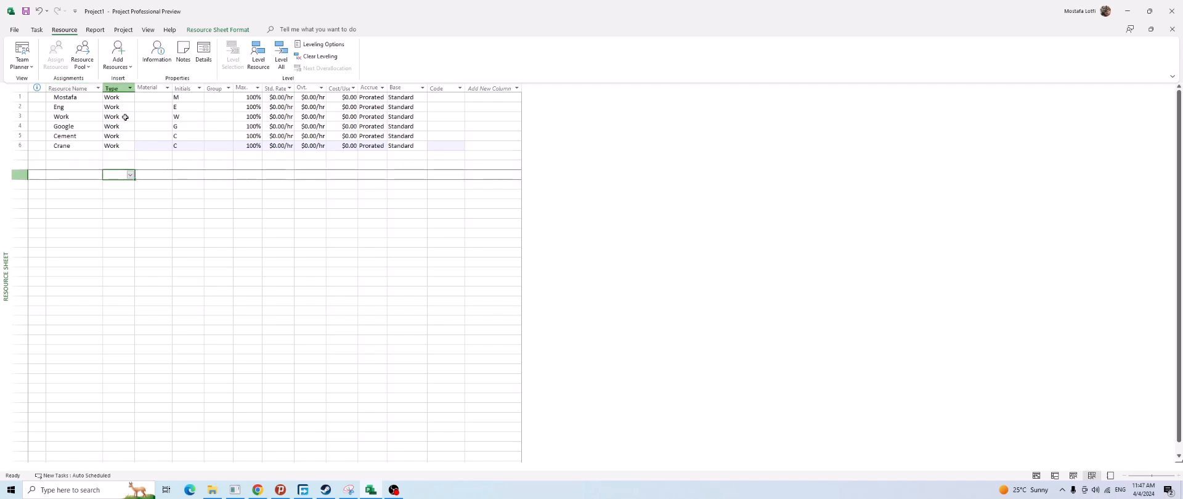
pyautogui.click(78, 116)
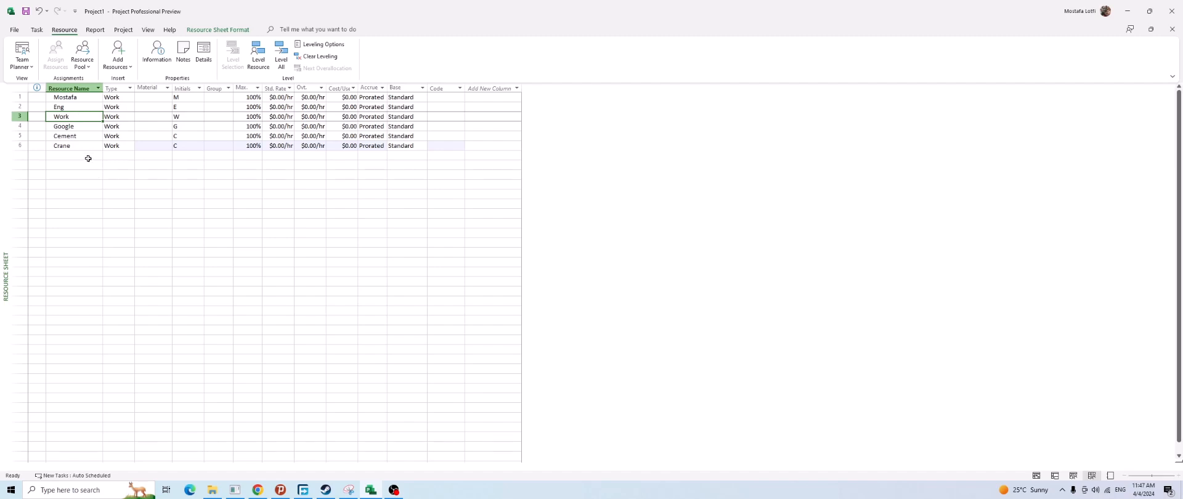
pyautogui.click(95, 156)
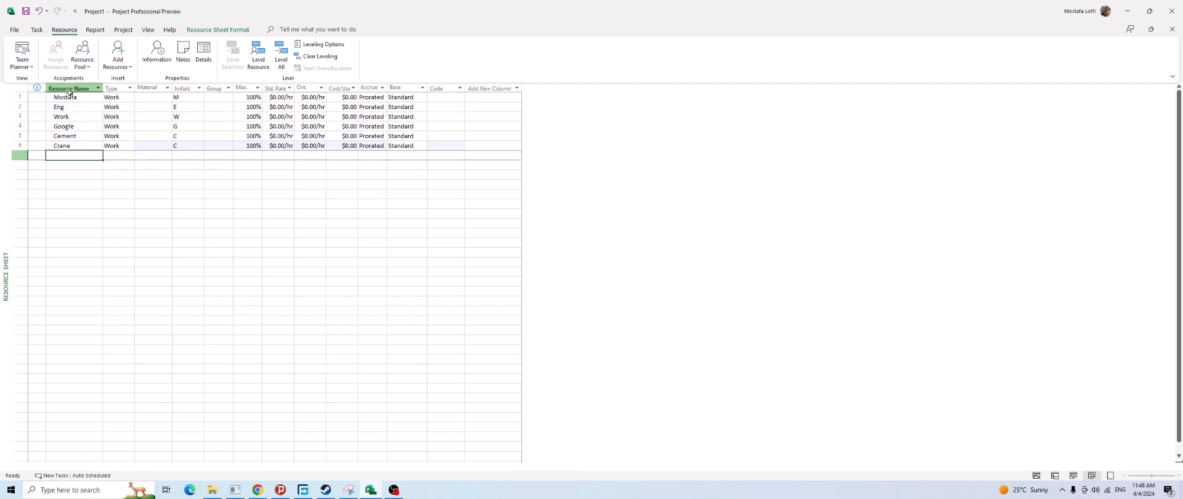
pyautogui.click(87, 87)
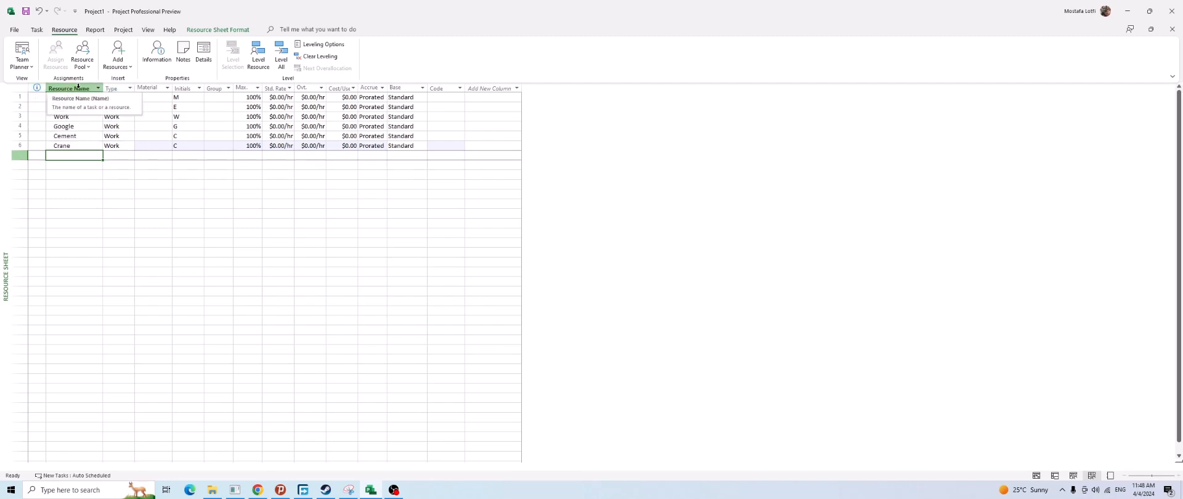
pyautogui.click(75, 135)
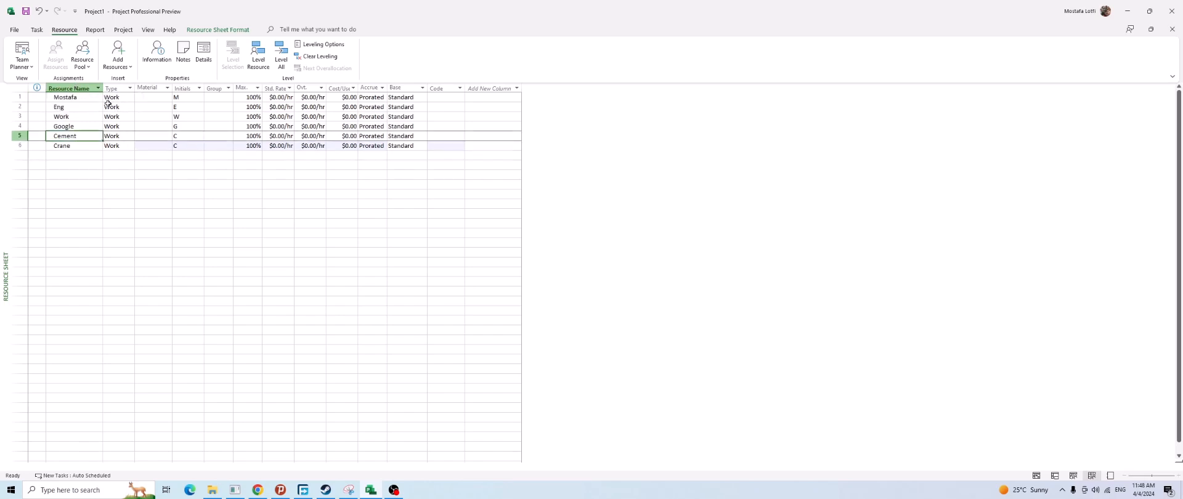
# Review the Type choices available for the first resource, keeping its current type
pyautogui.click(110, 104)
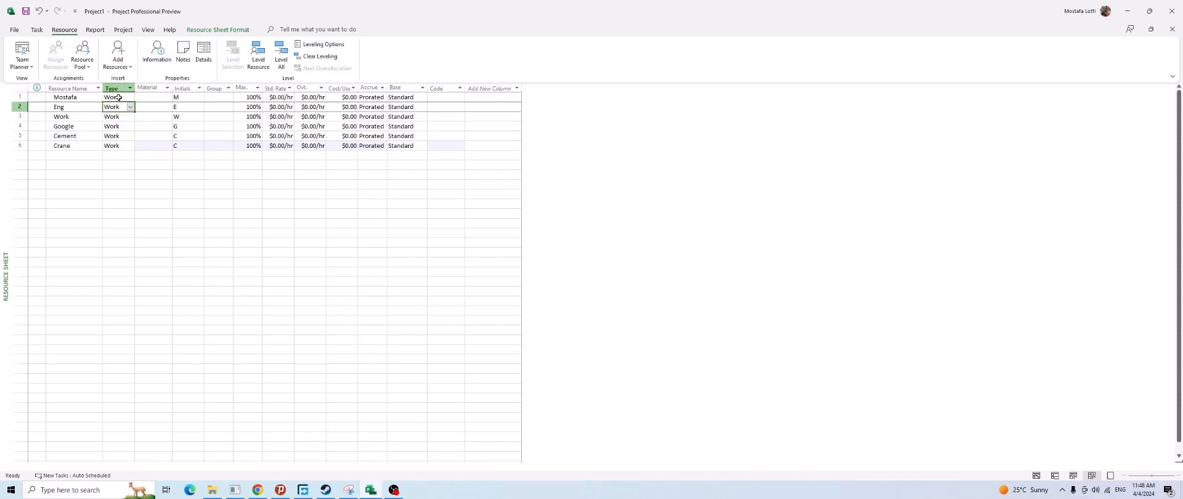
pyautogui.click(116, 98)
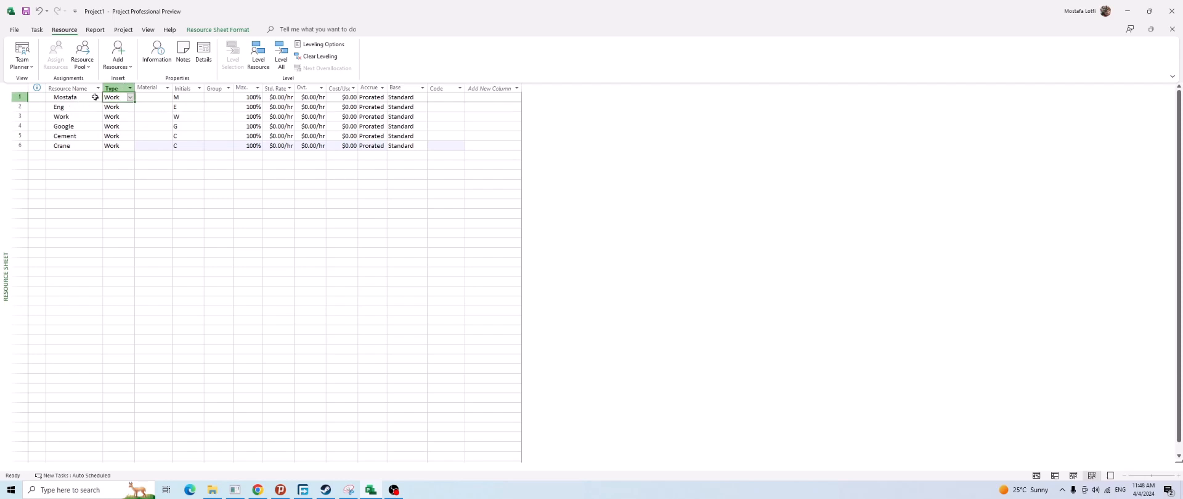
pyautogui.click(131, 100)
pyautogui.click(131, 100)
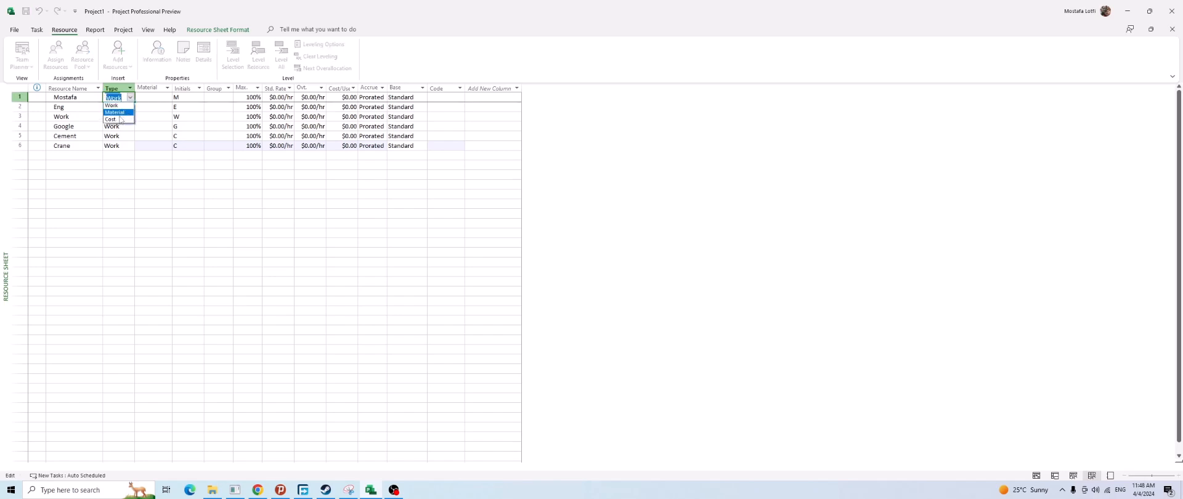
pyautogui.click(81, 107)
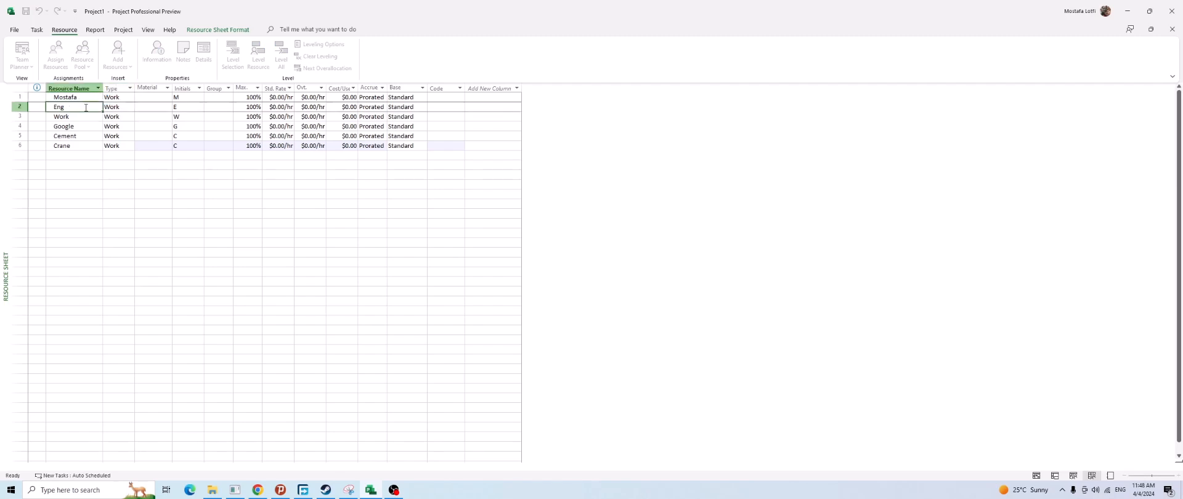
# Rename the resource in the third row as Worker
pyautogui.hotkey('shift', 'Tab')
pyautogui.click(83, 107)
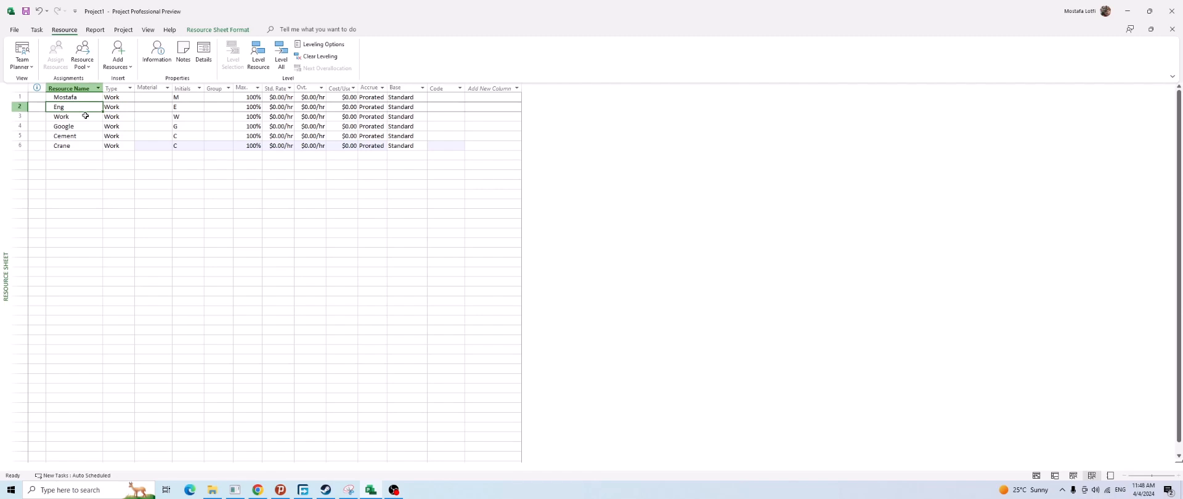
pyautogui.click(86, 116)
pyautogui.click(86, 116)
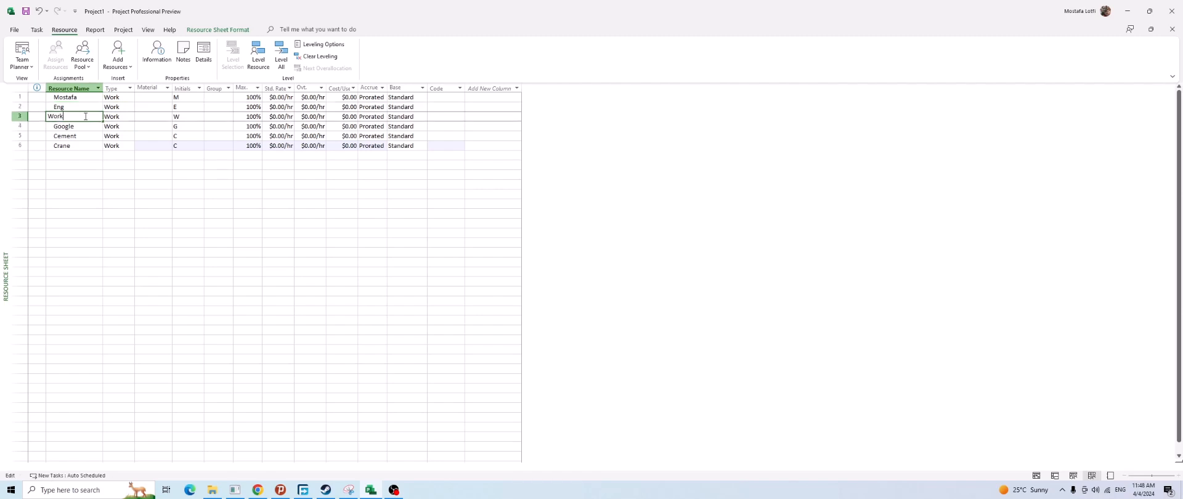
pyautogui.press('Return')
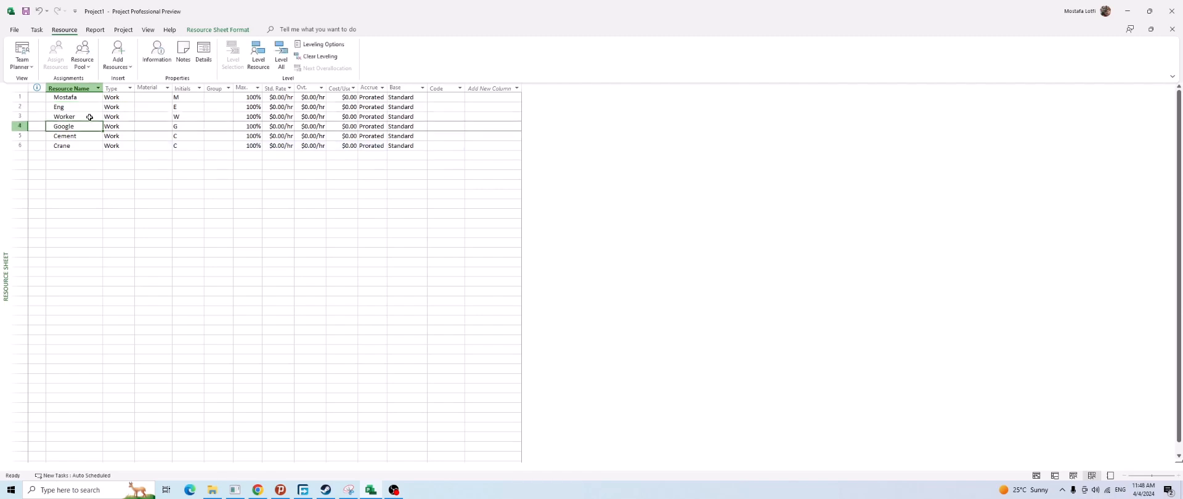
# Set the Cement resource's type to Material
pyautogui.click(117, 136)
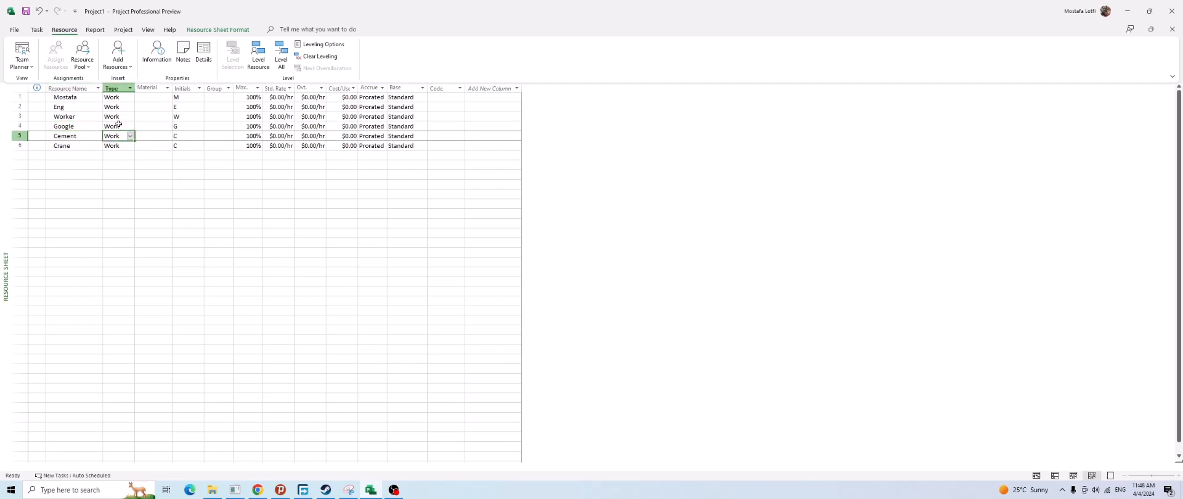
pyautogui.click(119, 125)
pyautogui.click(112, 106)
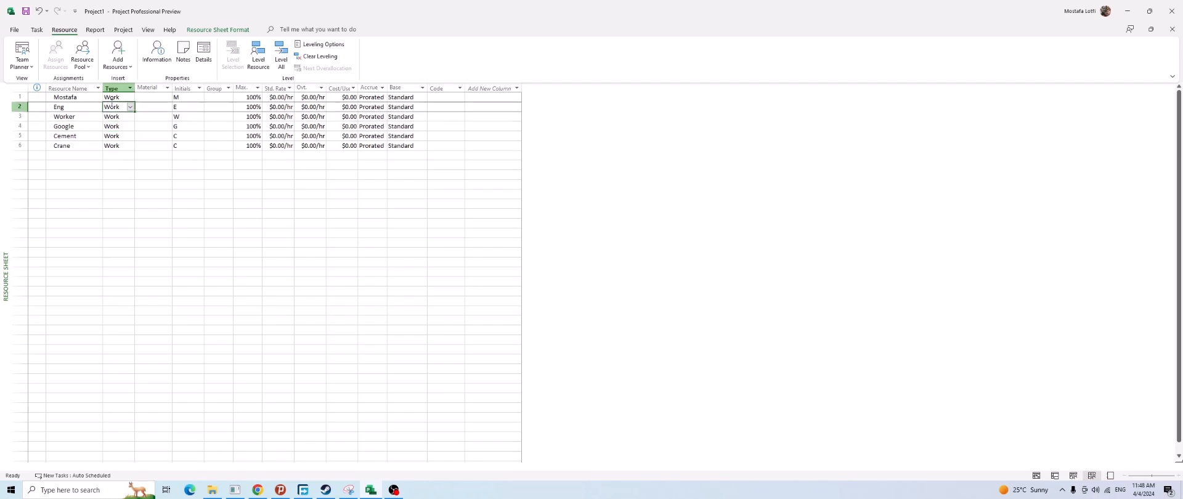
pyautogui.click(88, 136)
pyautogui.click(113, 137)
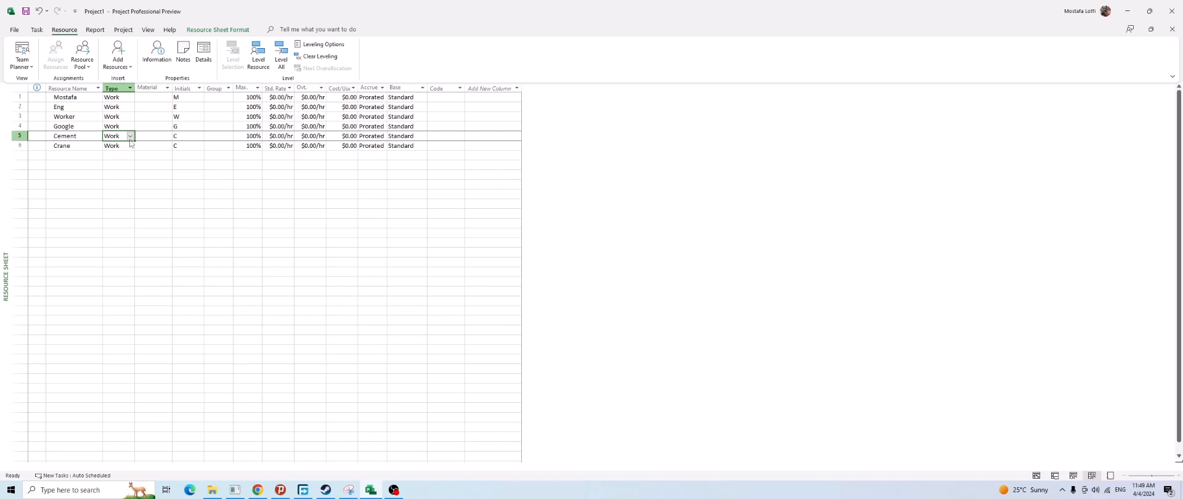
pyautogui.click(130, 136)
pyautogui.click(130, 137)
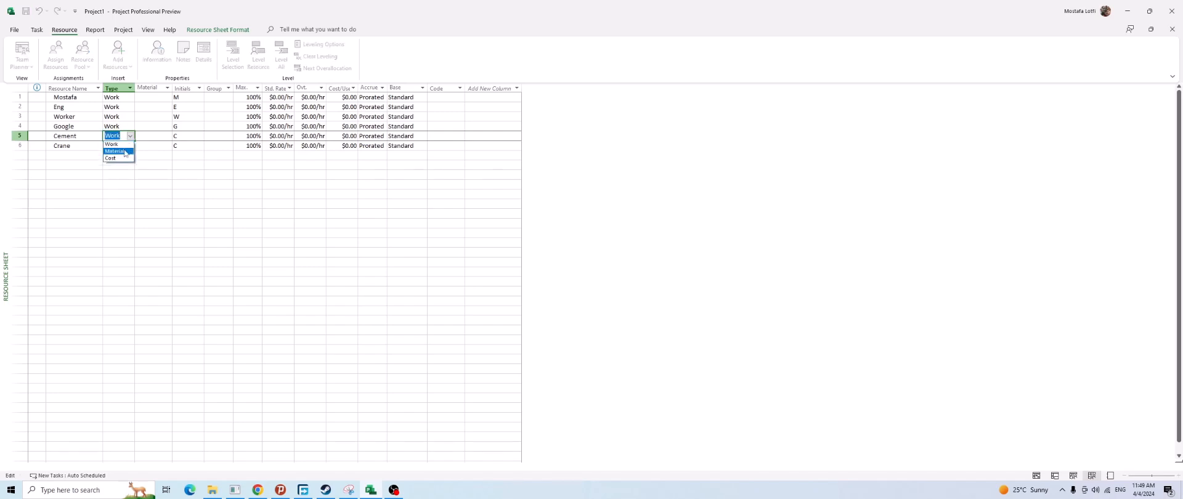
pyautogui.click(124, 151)
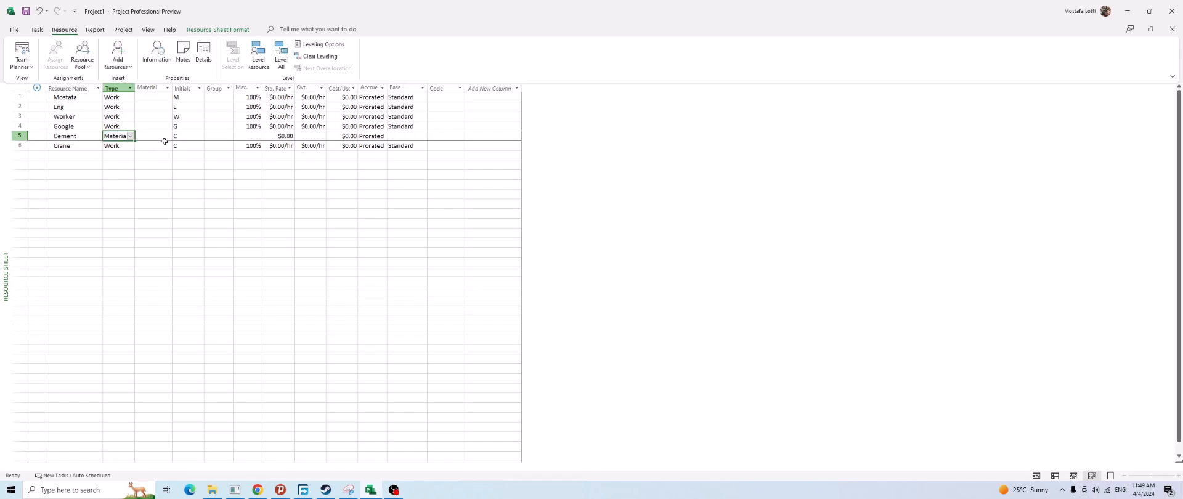
pyautogui.click(151, 131)
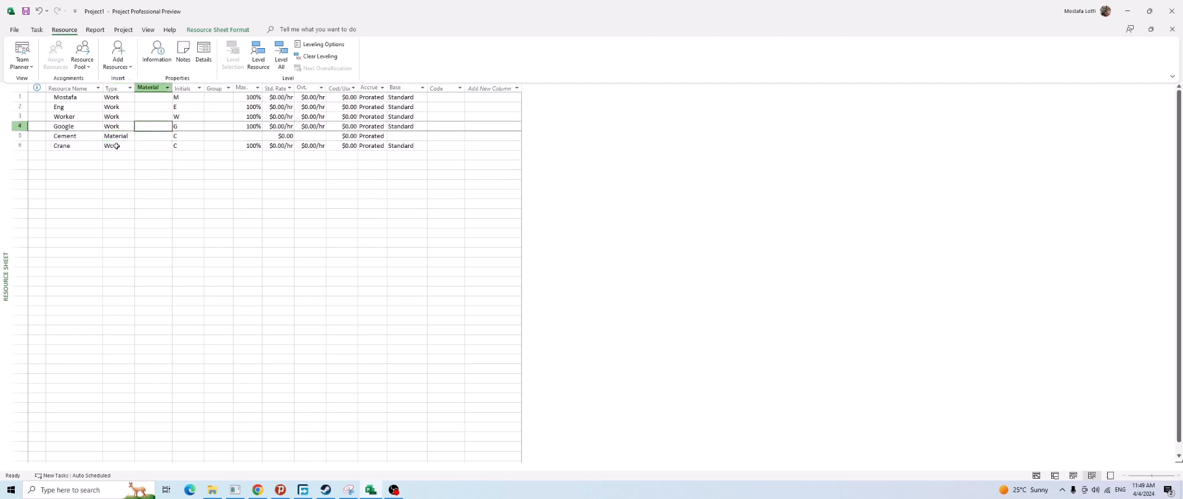
# Compare the resource name and type of Crane with those of the Cement resource
pyautogui.click(74, 146)
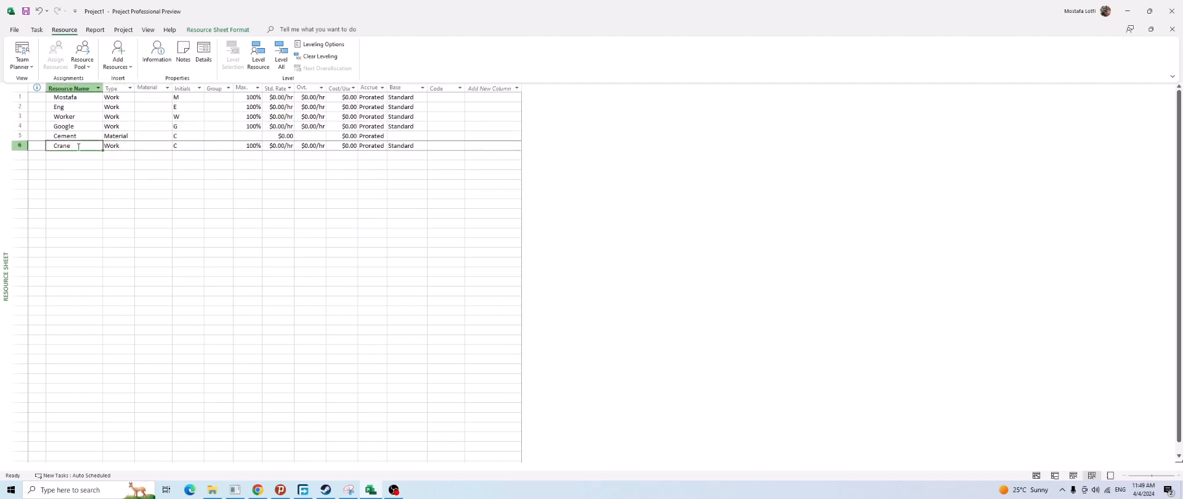
pyautogui.click(121, 146)
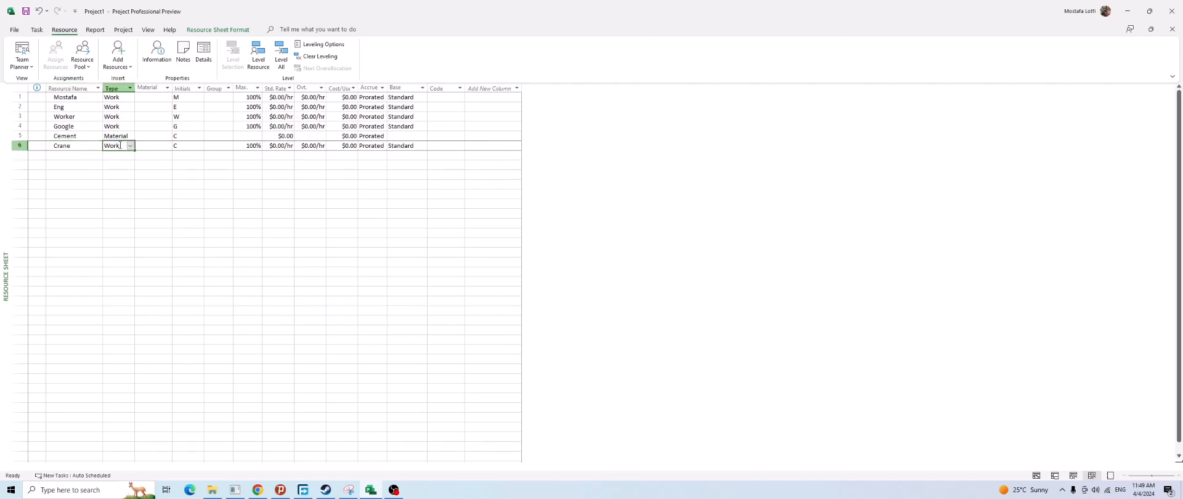
pyautogui.click(77, 148)
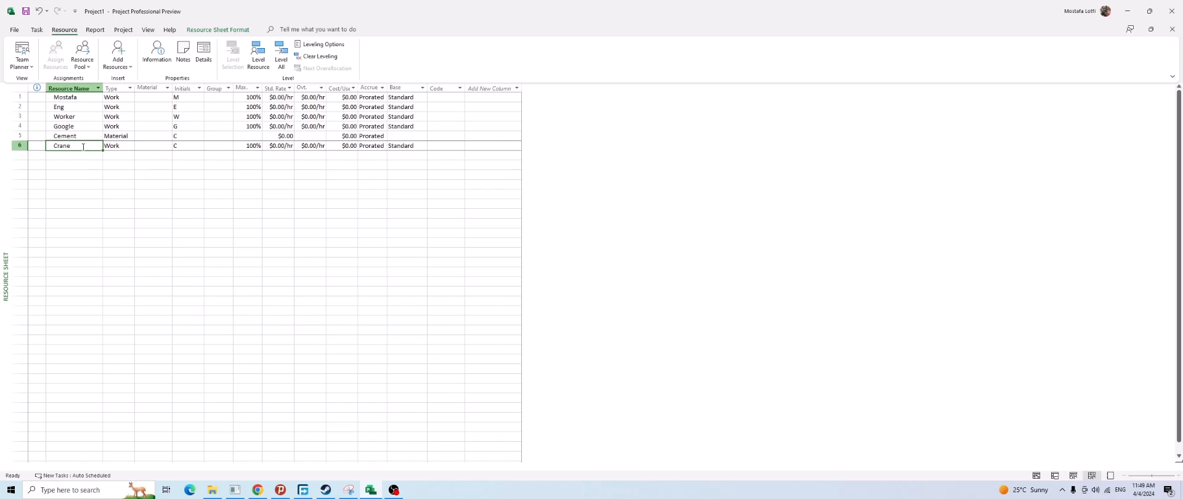
pyautogui.click(114, 148)
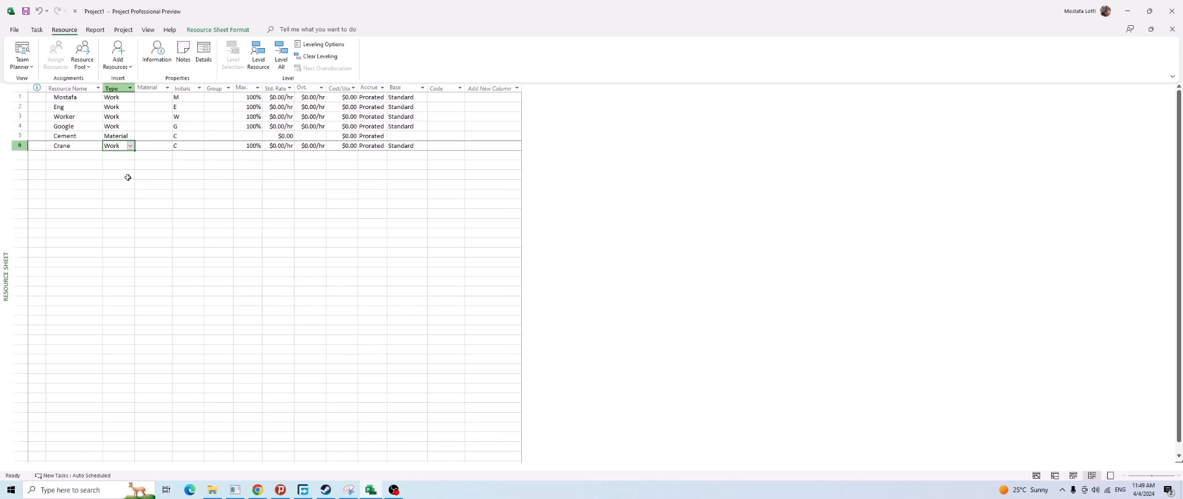
pyautogui.click(82, 145)
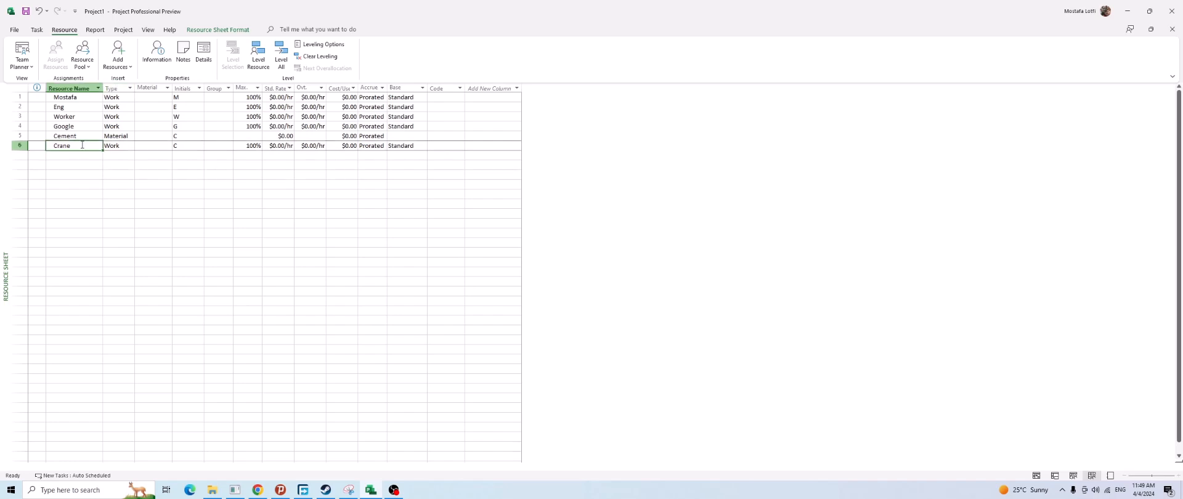
pyautogui.click(123, 148)
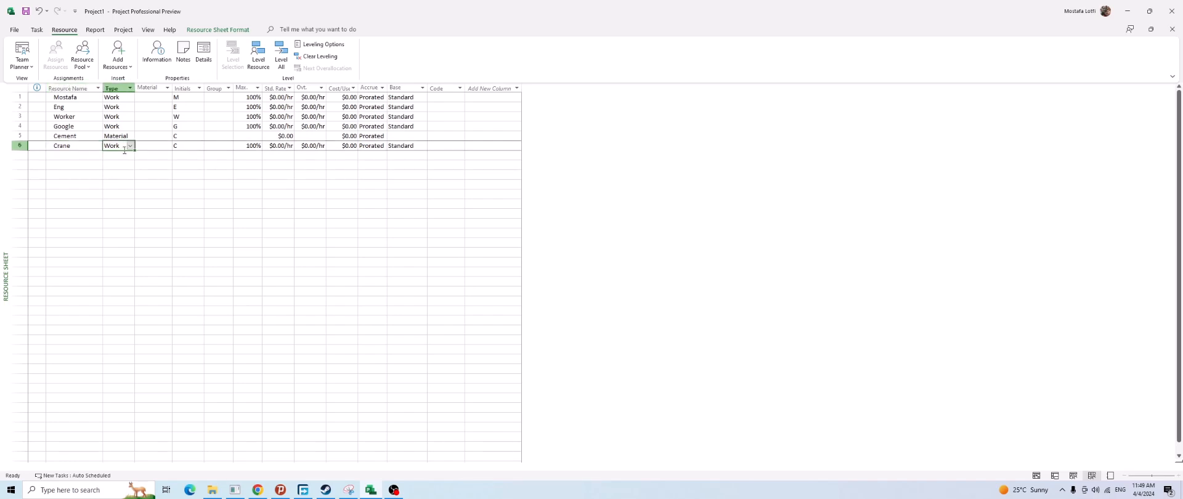
pyautogui.click(75, 145)
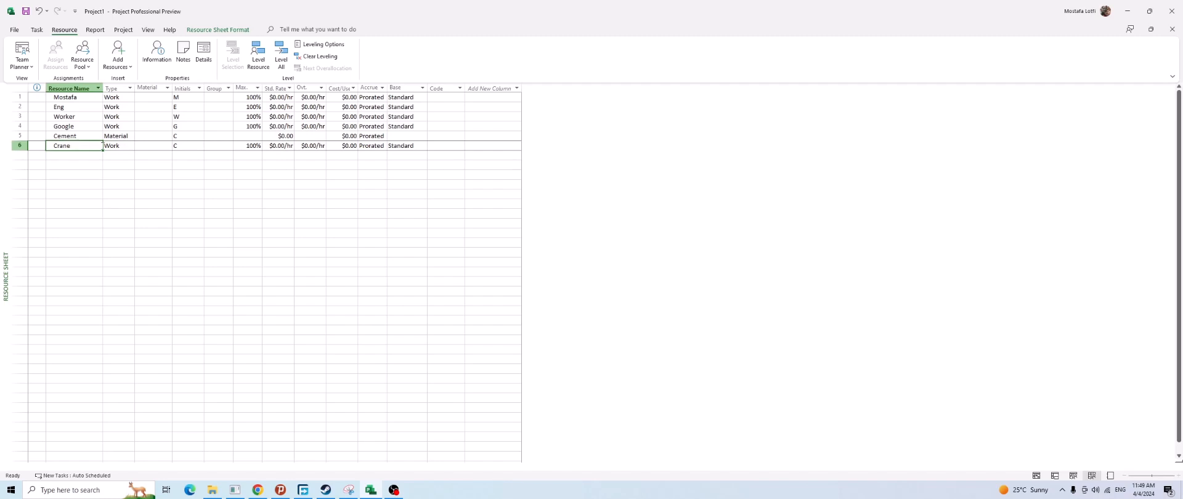
pyautogui.click(88, 136)
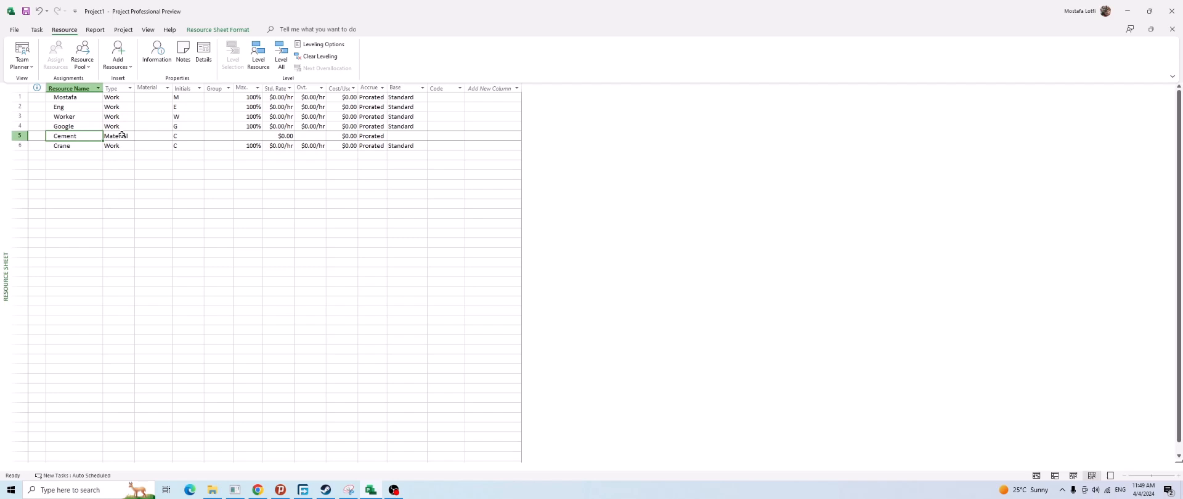
# Add a resource named Cost in the row below Crane and set its type to Cost
pyautogui.click(74, 156)
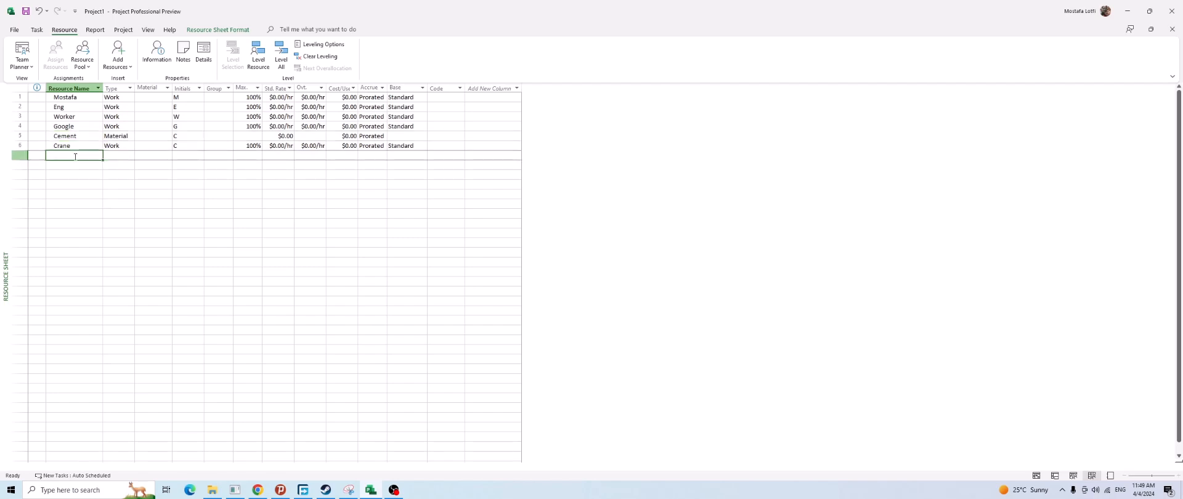
pyautogui.write('Cost')
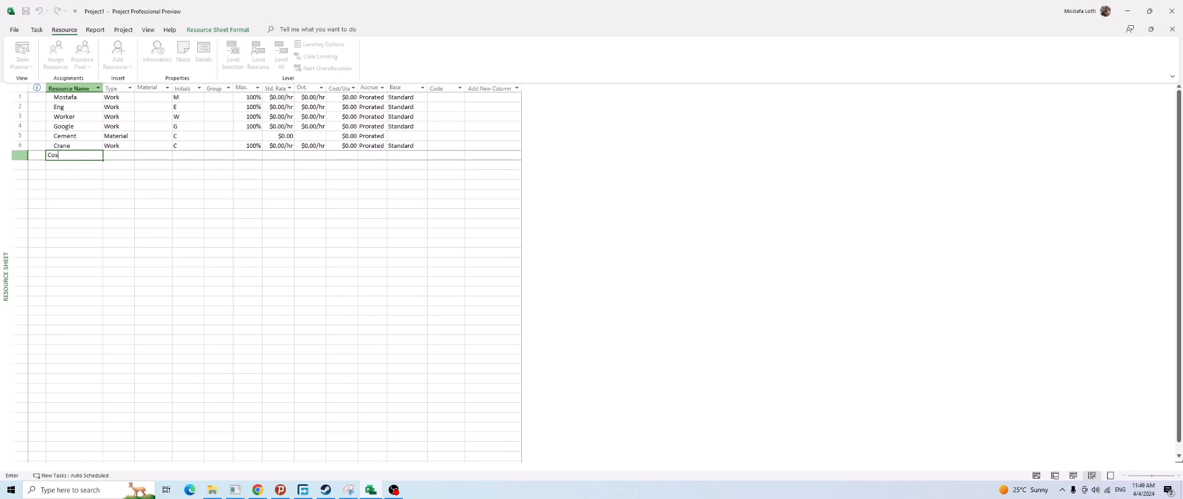
pyautogui.press('Return')
pyautogui.click(116, 155)
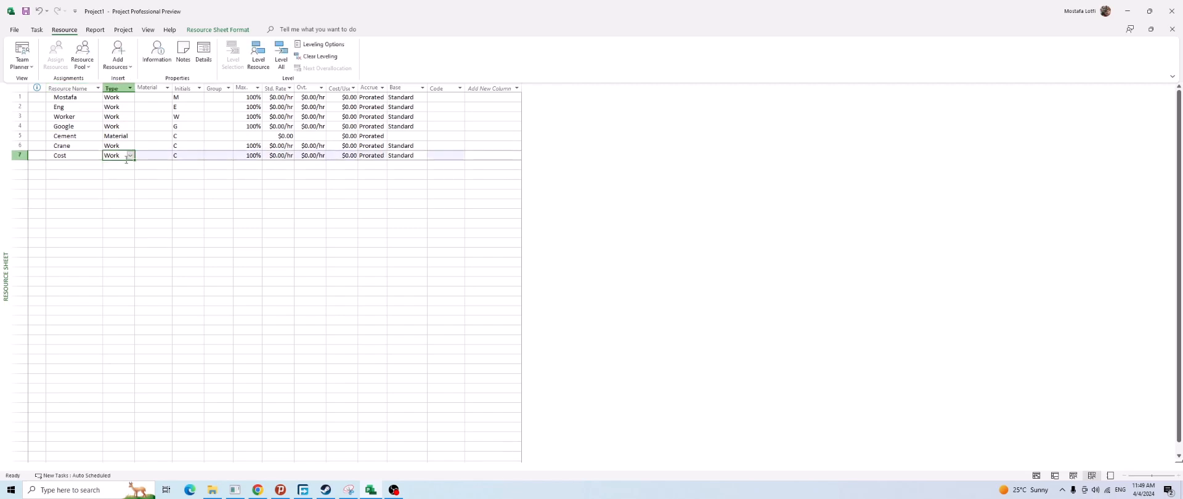
pyautogui.click(130, 156)
pyautogui.click(120, 178)
pyautogui.click(121, 203)
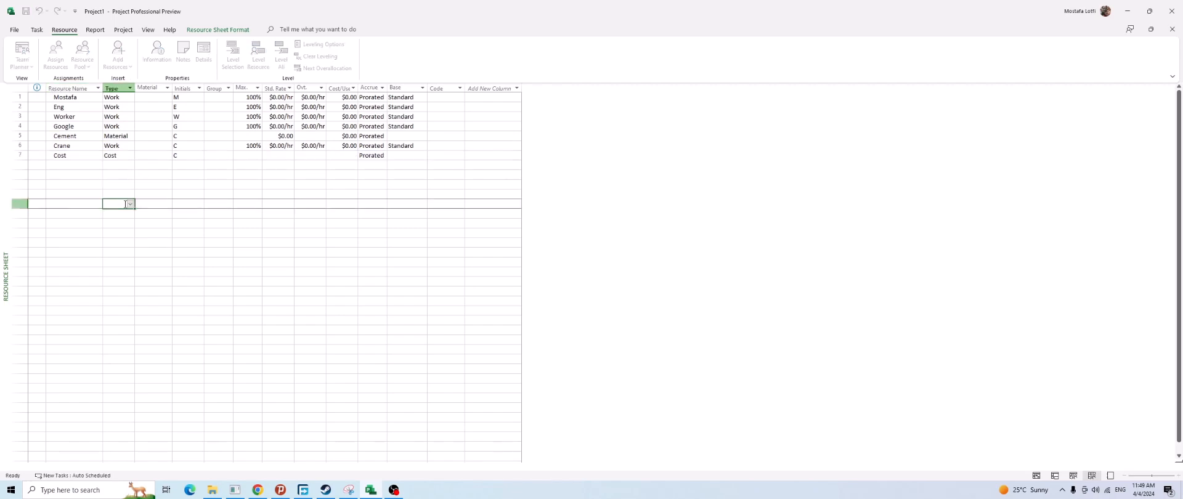
# Review the name, type and remaining fields of the Cost resource in the last filled row
pyautogui.click(143, 155)
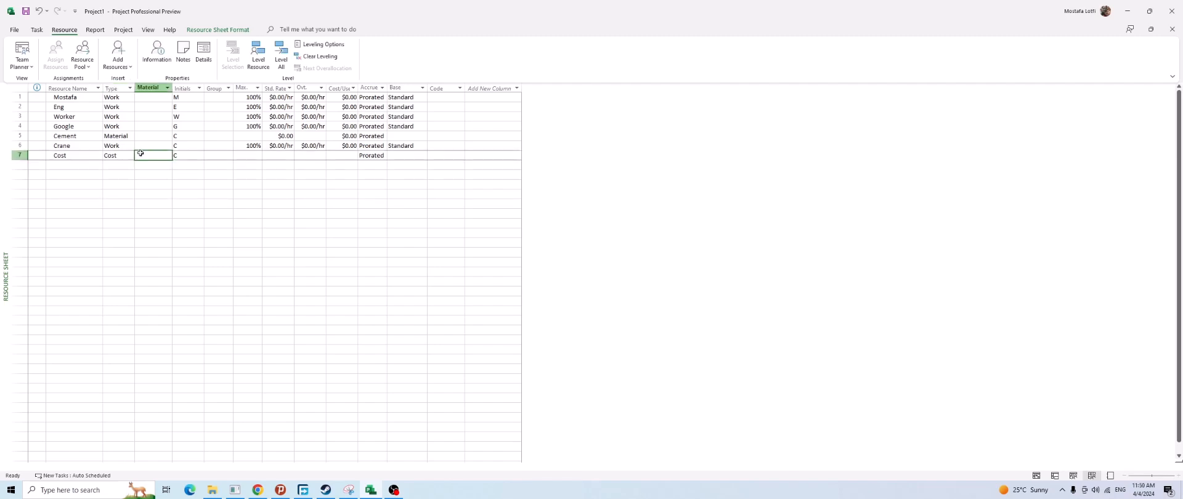
pyautogui.click(70, 156)
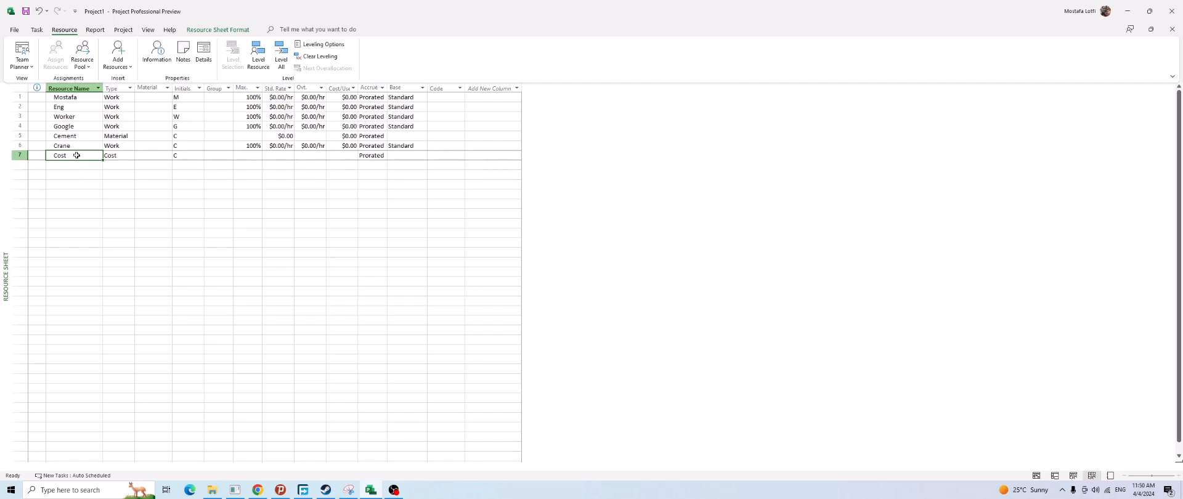
pyautogui.click(92, 166)
pyautogui.click(95, 156)
pyautogui.click(112, 184)
pyautogui.click(123, 156)
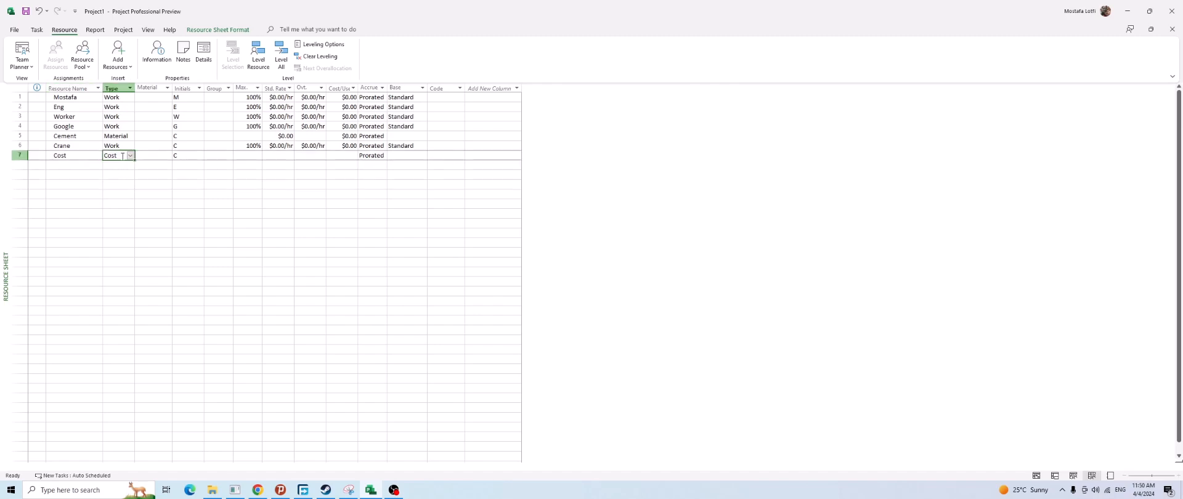
pyautogui.click(78, 157)
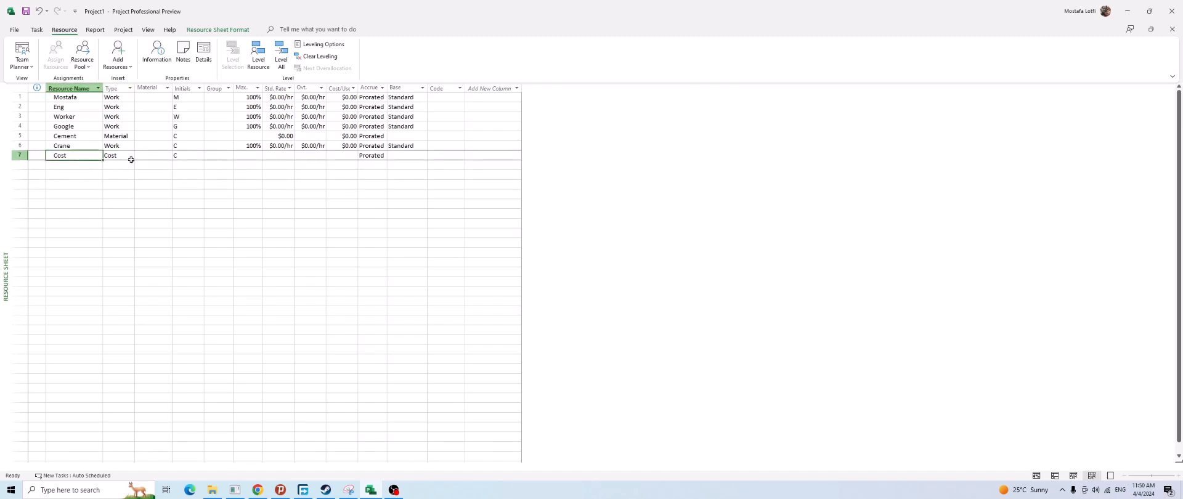
pyautogui.click(130, 156)
# Widen the Material column so its full Material Label heading fits
pyautogui.click(158, 120)
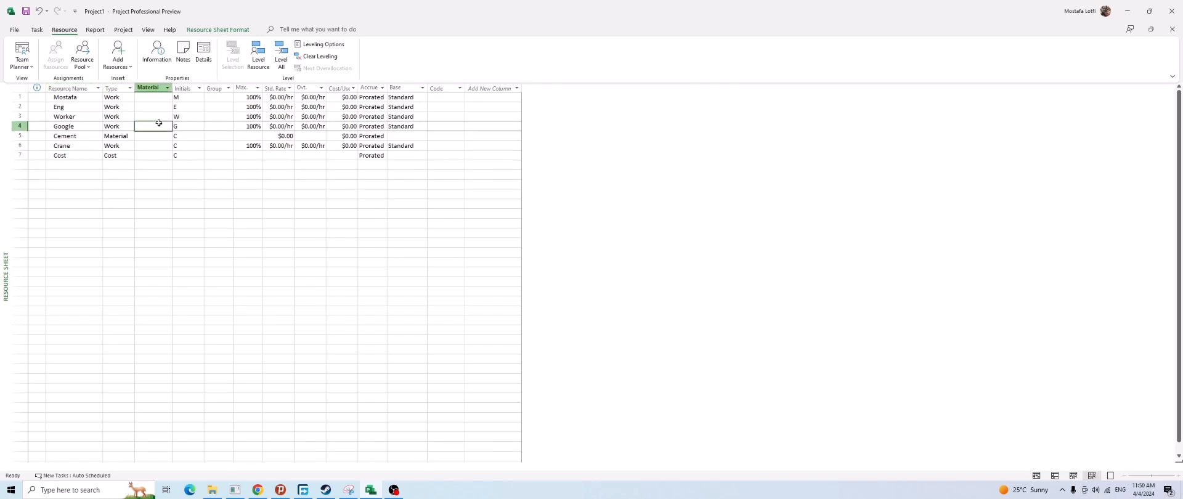
pyautogui.click(156, 99)
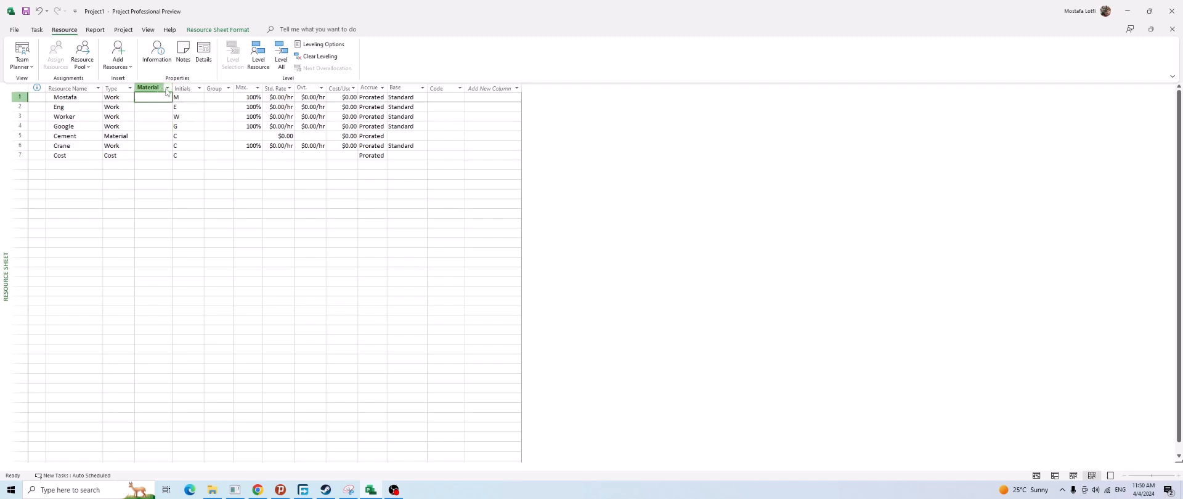
pyautogui.moveTo(173, 87)
pyautogui.mouseDown()
pyautogui.moveTo(188, 89)
pyautogui.moveTo(164, 98)
pyautogui.mouseUp()
pyautogui.click(166, 125)
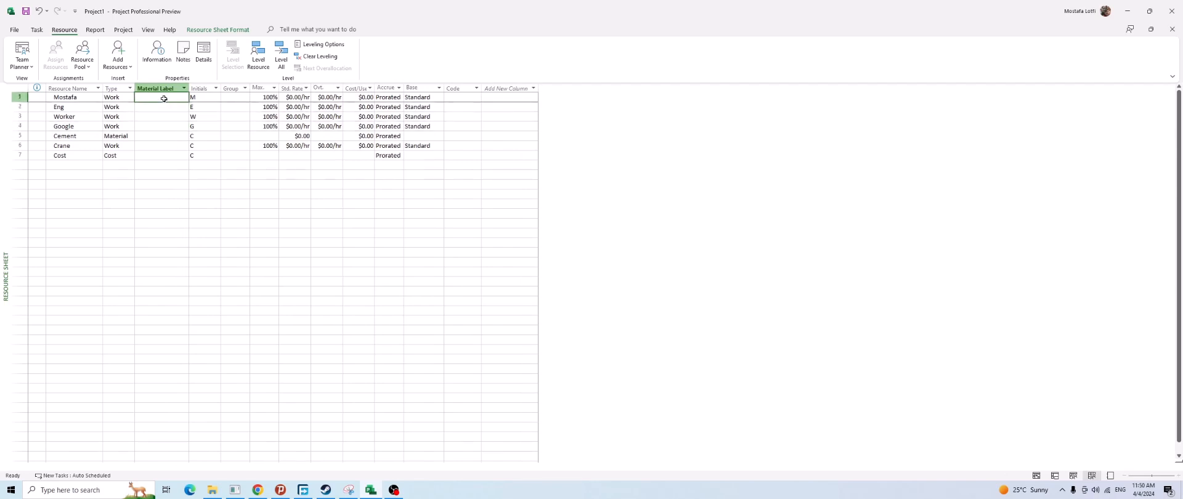
pyautogui.doubleClick(164, 101)
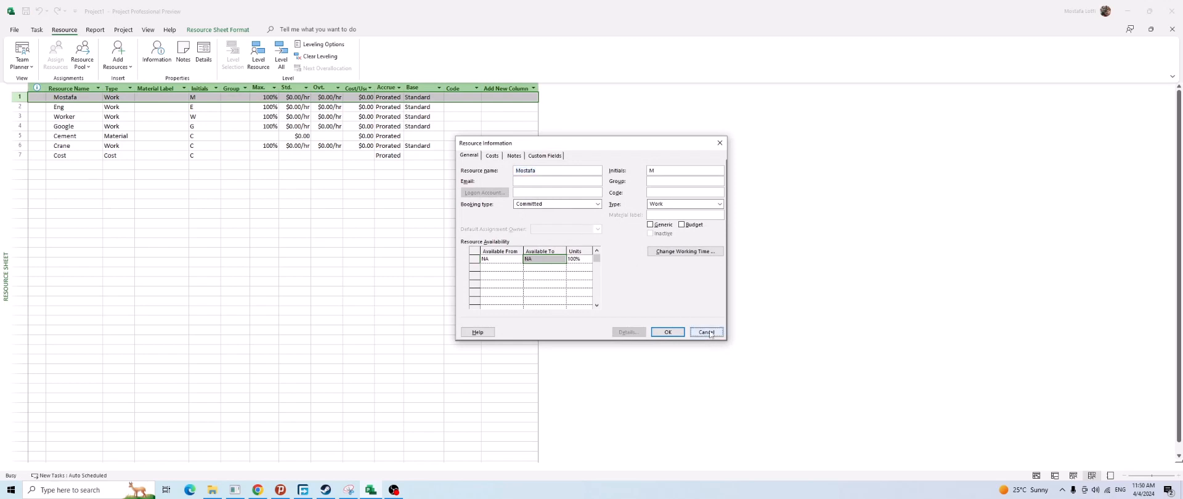
pyautogui.click(706, 333)
pyautogui.click(161, 126)
pyautogui.click(163, 99)
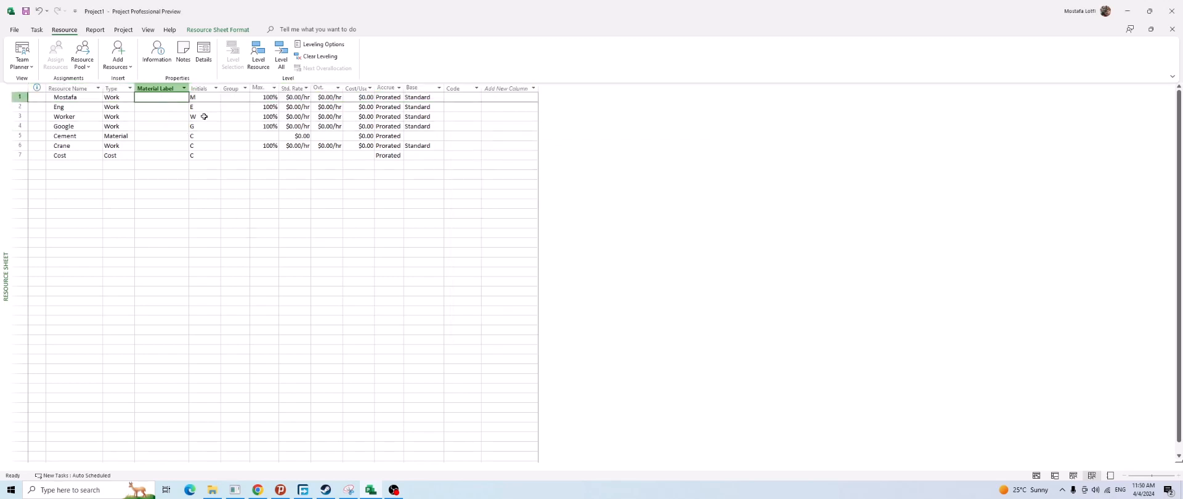
# Enter Kg as the material label of the Cement resource
pyautogui.click(139, 134)
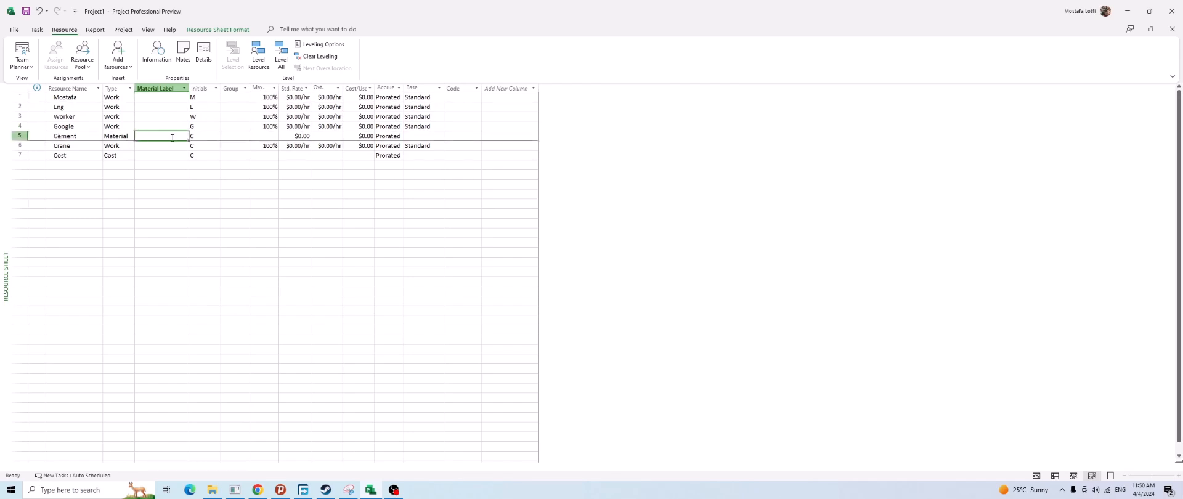
pyautogui.write('K=')
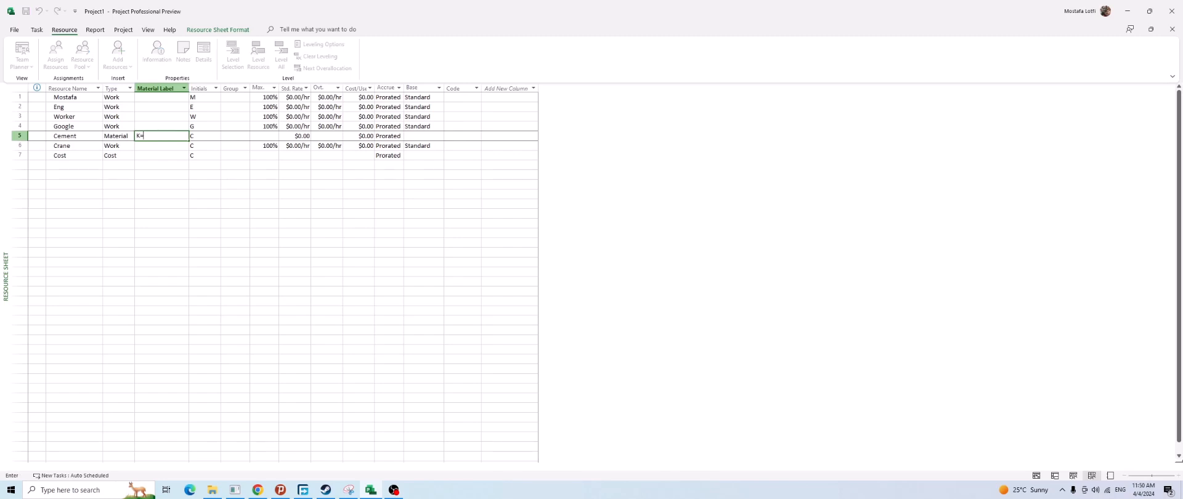
pyautogui.press('BackSpace')
pyautogui.press('BackSpace')
pyautogui.press('BackSpace')
pyautogui.write('Kg')
pyautogui.click(193, 166)
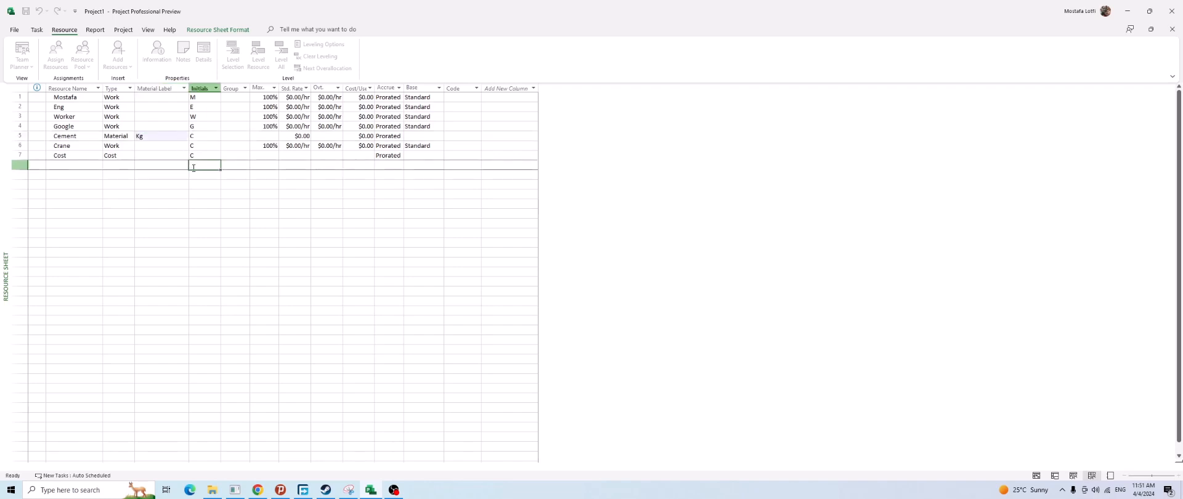
pyautogui.click(164, 140)
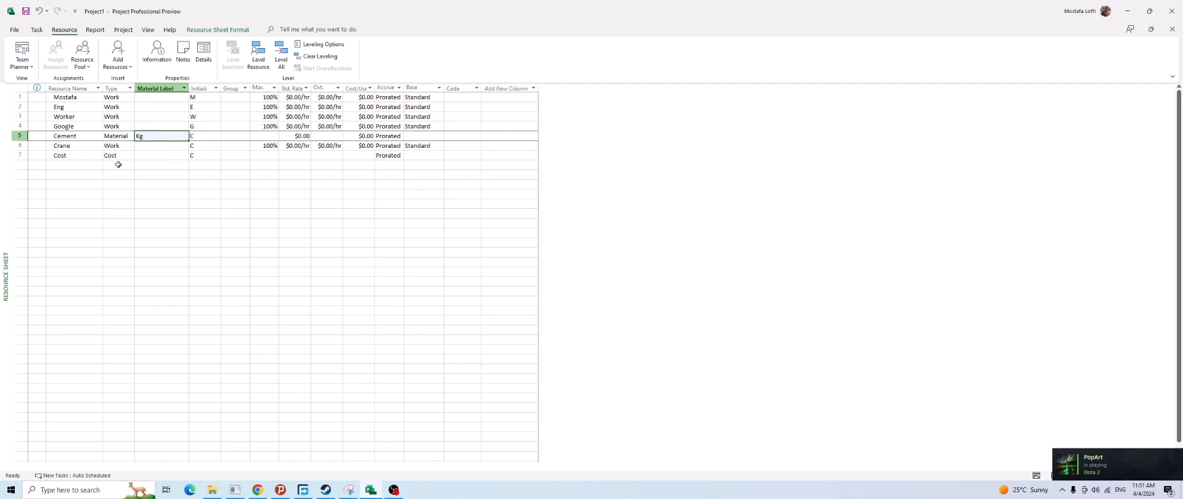
pyautogui.click(74, 165)
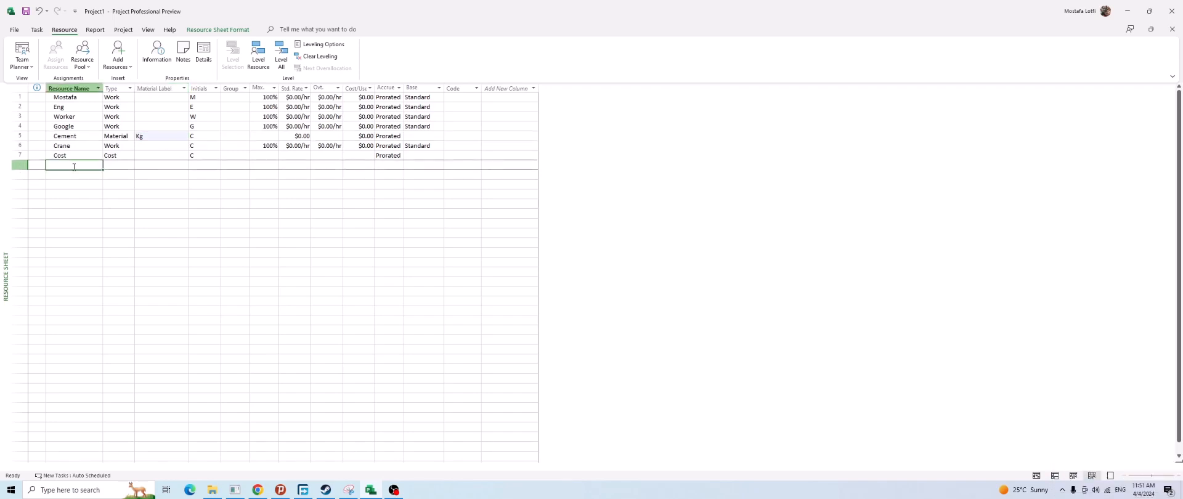
# Add a resource named Pipeline in the row below Cost and set its type to Material
pyautogui.write('Pilp')
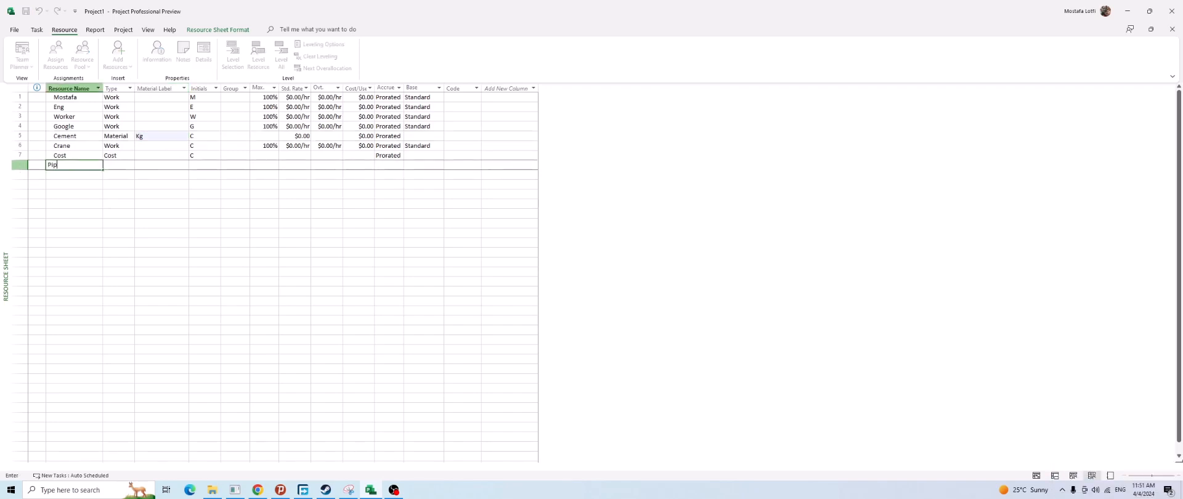
pyautogui.write('eline')
pyautogui.press('Return')
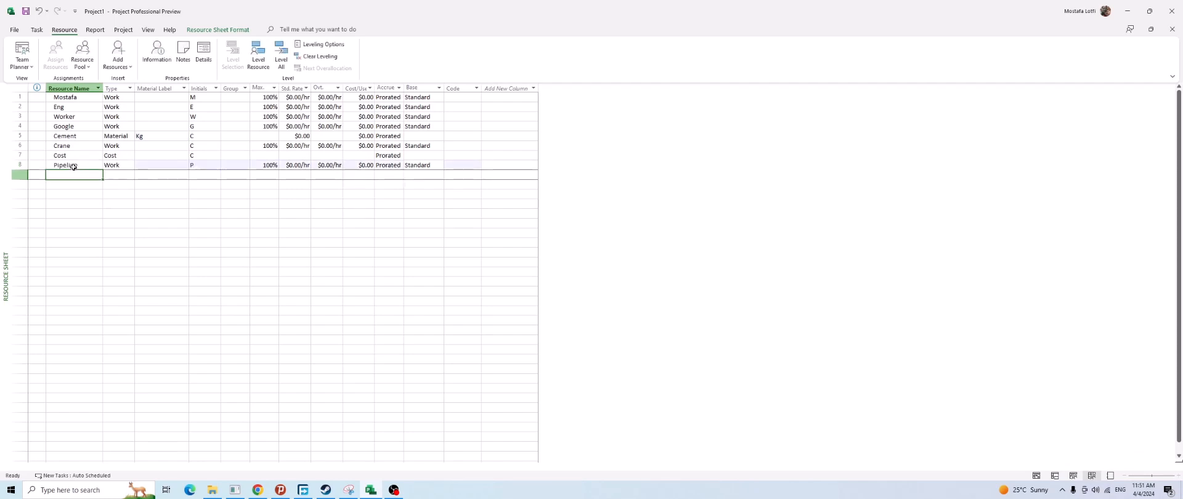
pyautogui.press('Up')
pyautogui.press('Right')
pyautogui.press('Right')
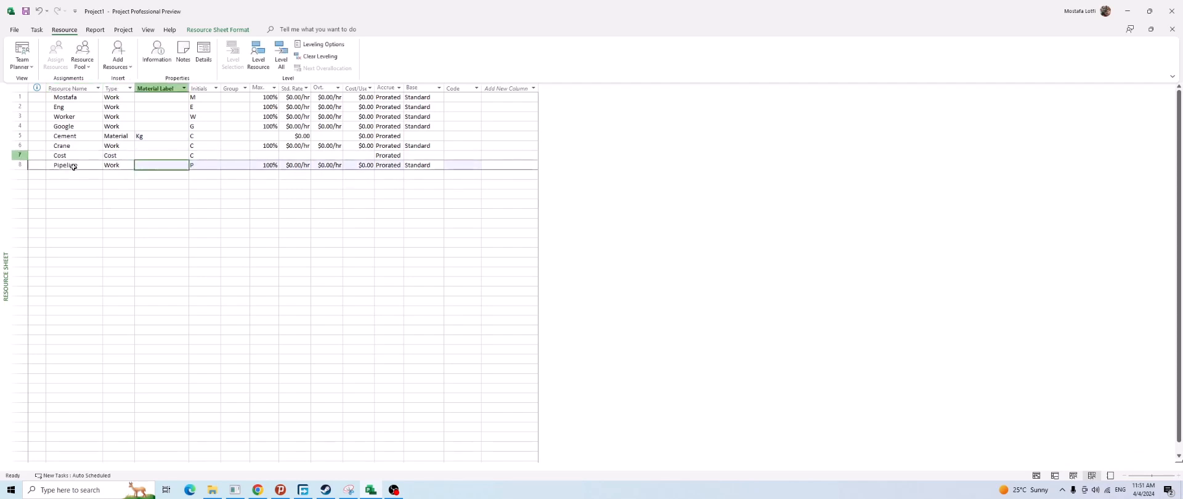
pyautogui.press('Left')
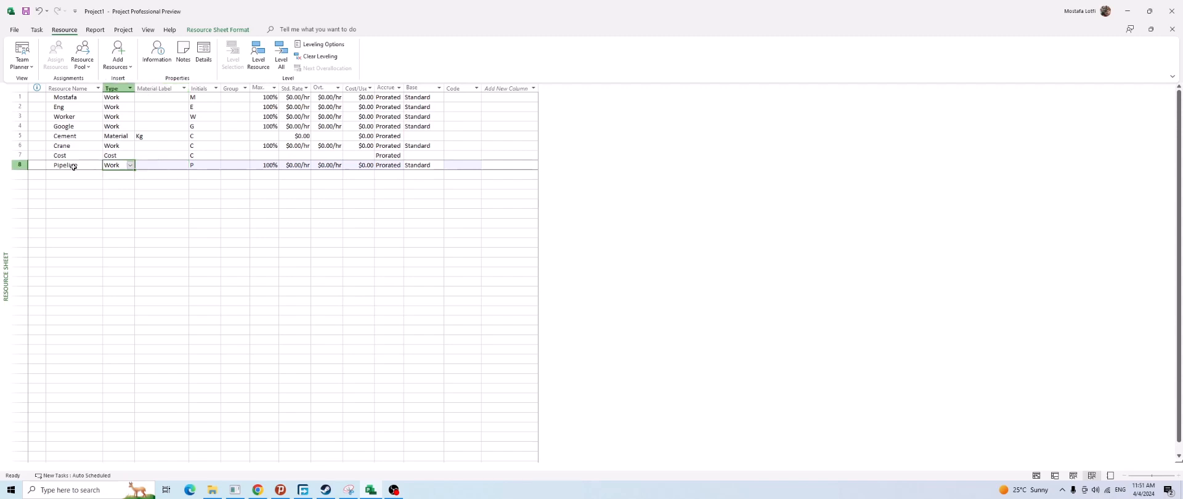
pyautogui.write('Material')
pyautogui.press('Return')
# Enter Meter as the material label of the Pipeline resource
pyautogui.press('Up')
pyautogui.press('Right')
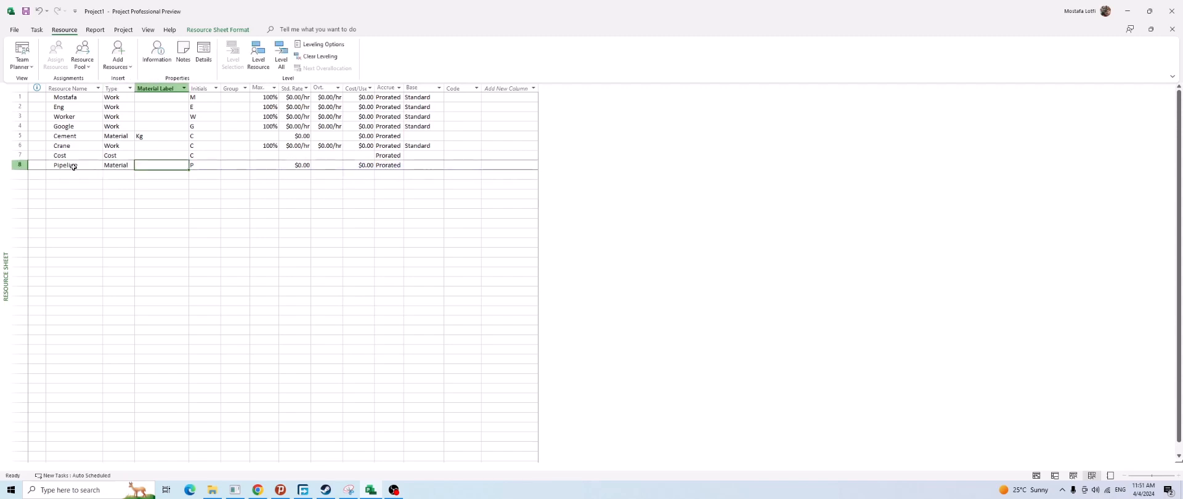
pyautogui.write('Me')
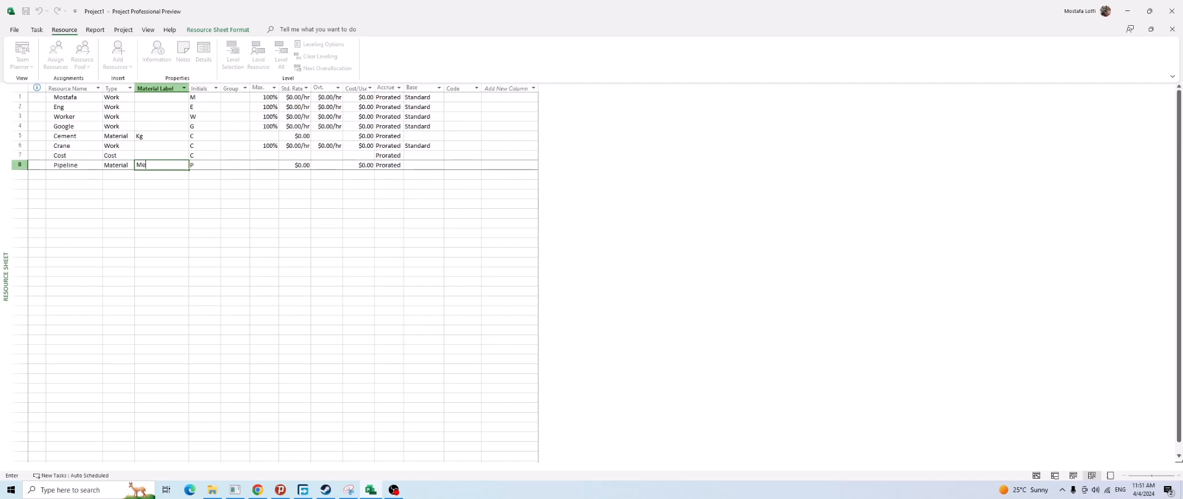
pyautogui.write('ter')
pyautogui.click(110, 196)
# Review the material labels of the Cement and Pipeline resources and the initials listed for the resources
pyautogui.click(209, 223)
pyautogui.click(179, 165)
pyautogui.click(142, 173)
pyautogui.click(169, 117)
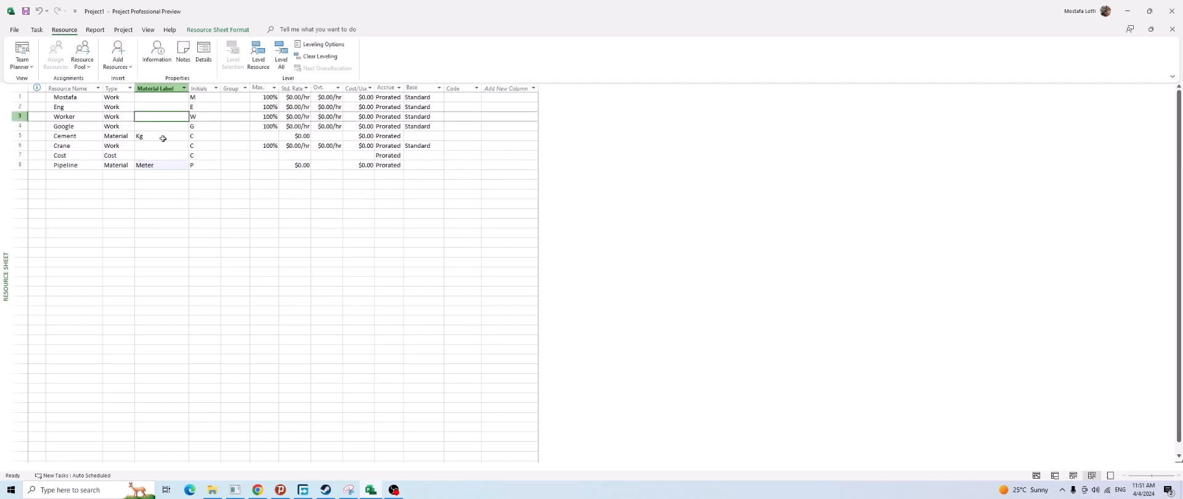
pyautogui.click(163, 139)
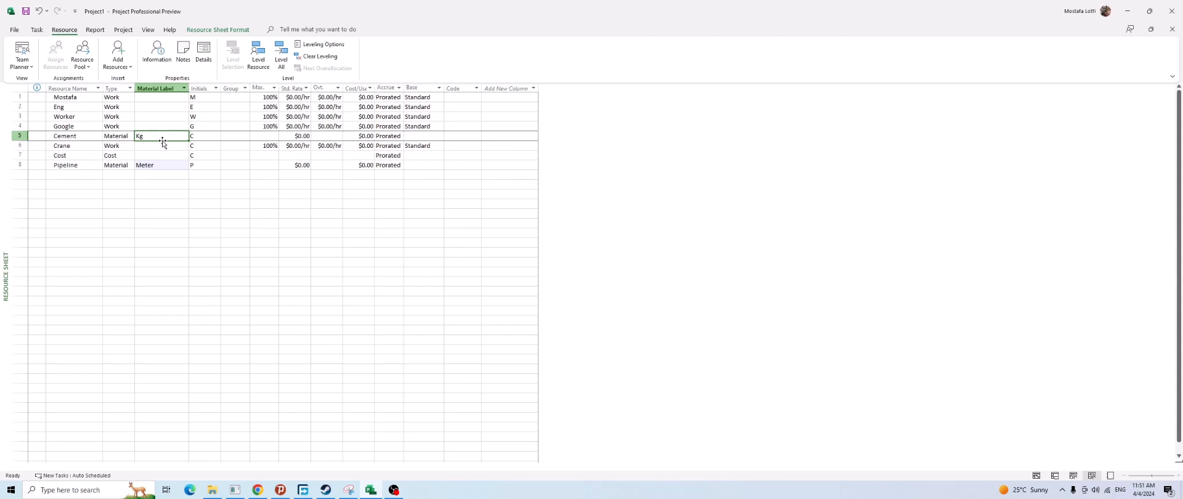
pyautogui.click(95, 139)
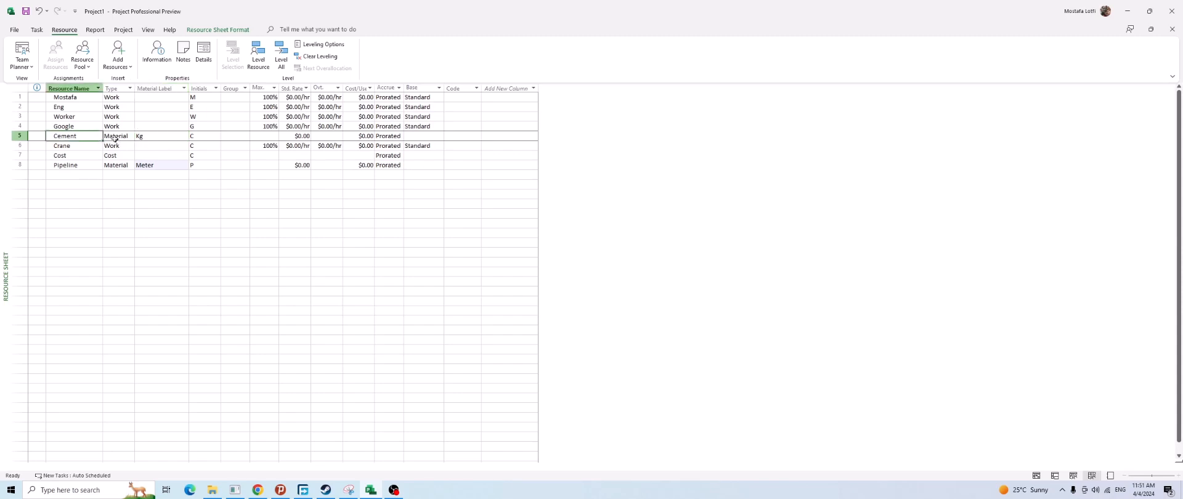
pyautogui.click(166, 133)
pyautogui.click(168, 166)
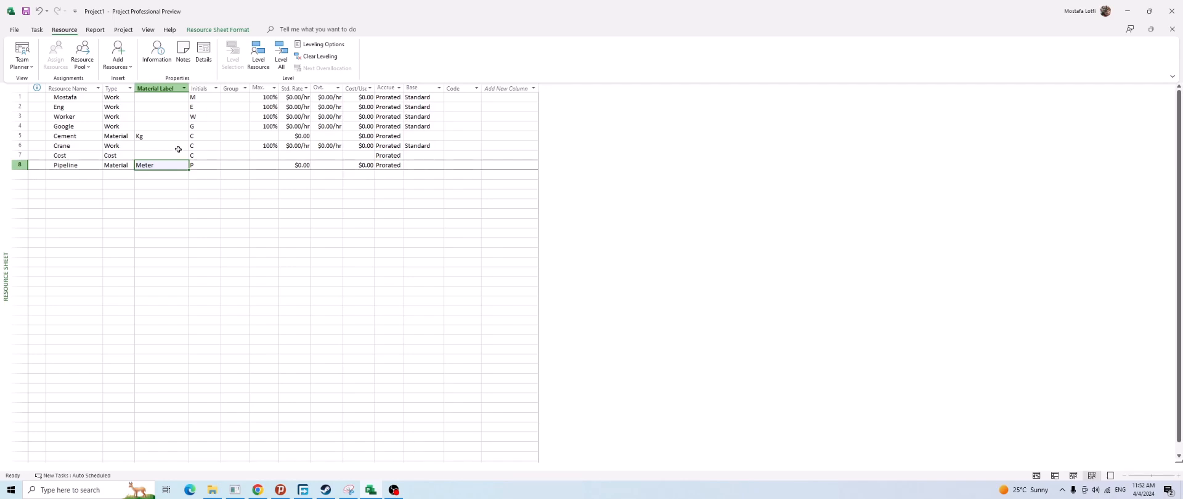
pyautogui.click(204, 145)
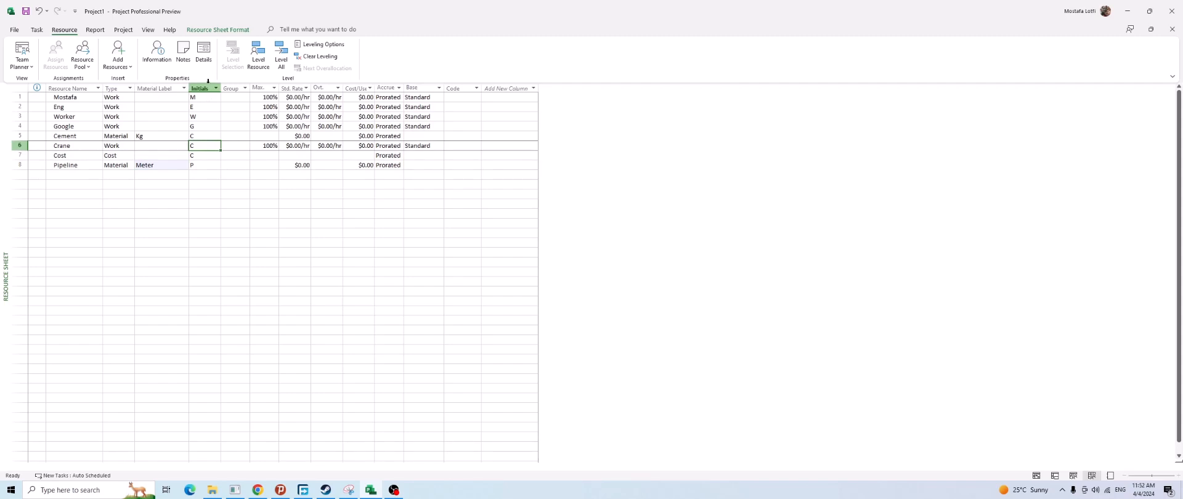
pyautogui.click(205, 116)
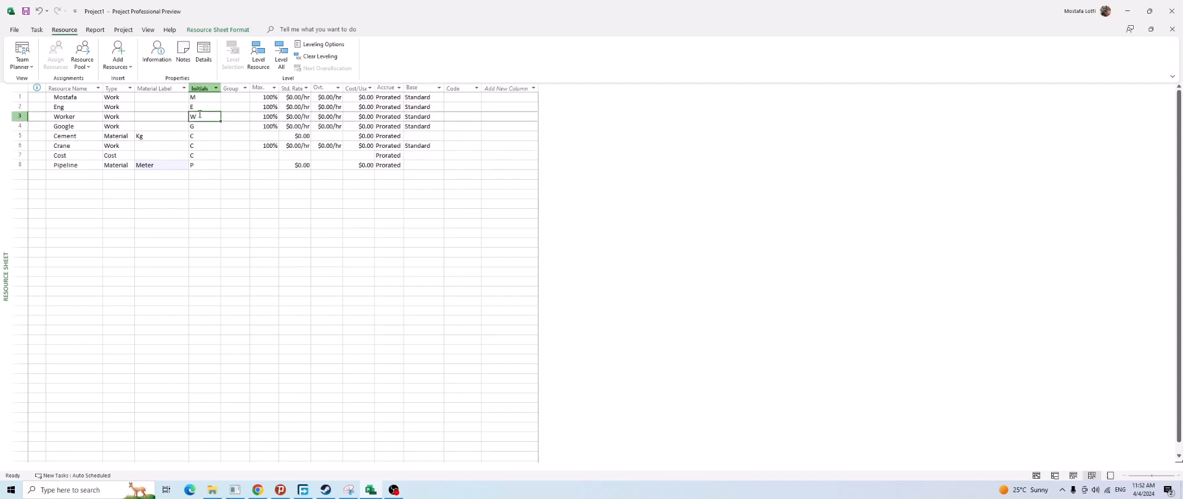
pyautogui.click(204, 98)
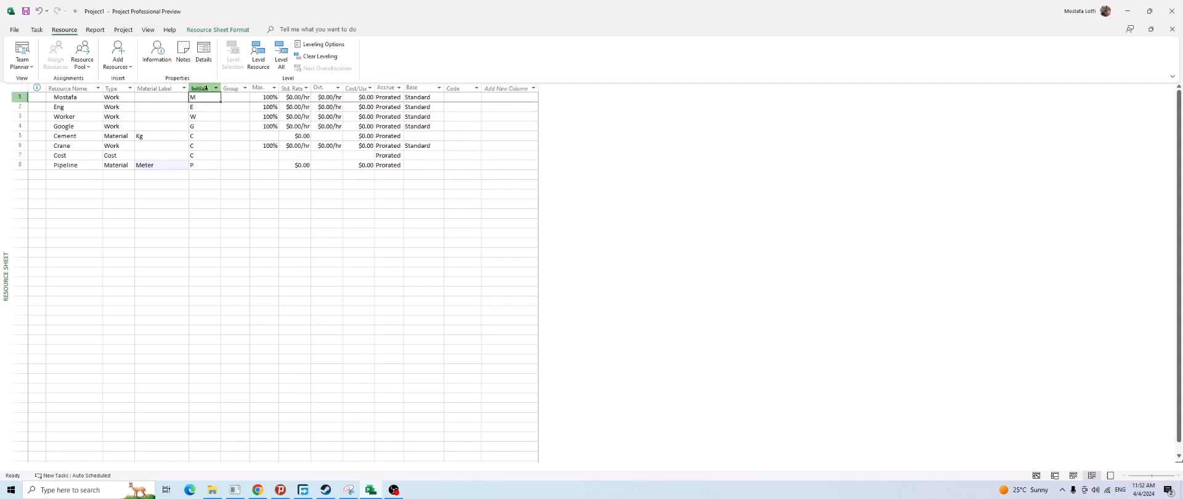
pyautogui.click(204, 124)
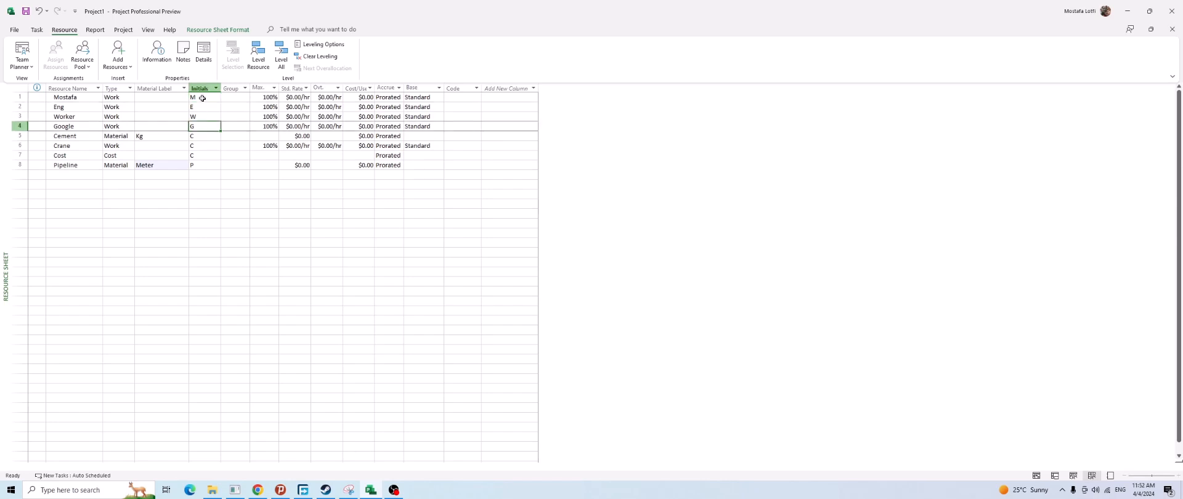
# Try a longer abbreviation as the first resource's initials, and set the initials back to M
pyautogui.click(74, 97)
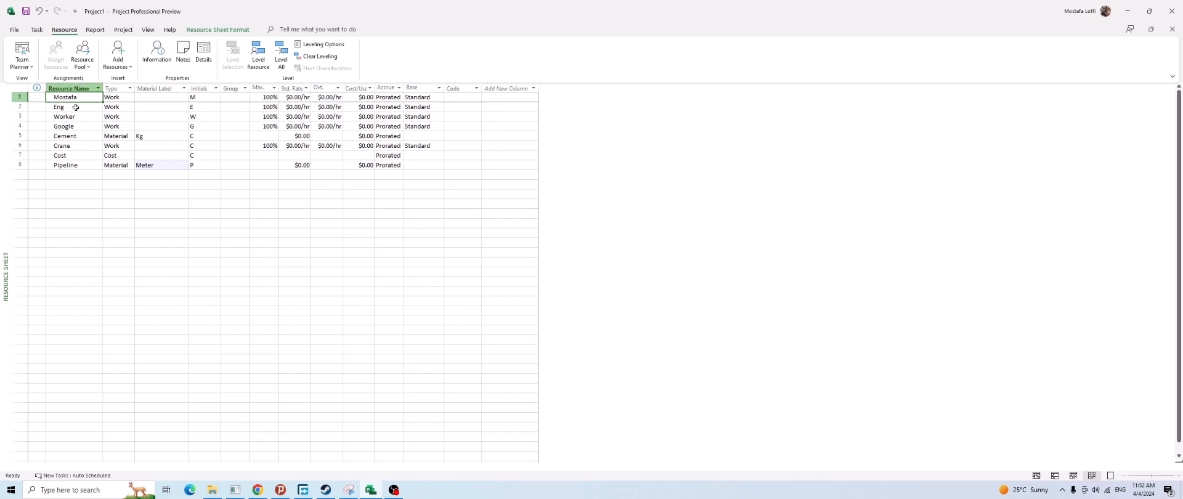
pyautogui.click(200, 100)
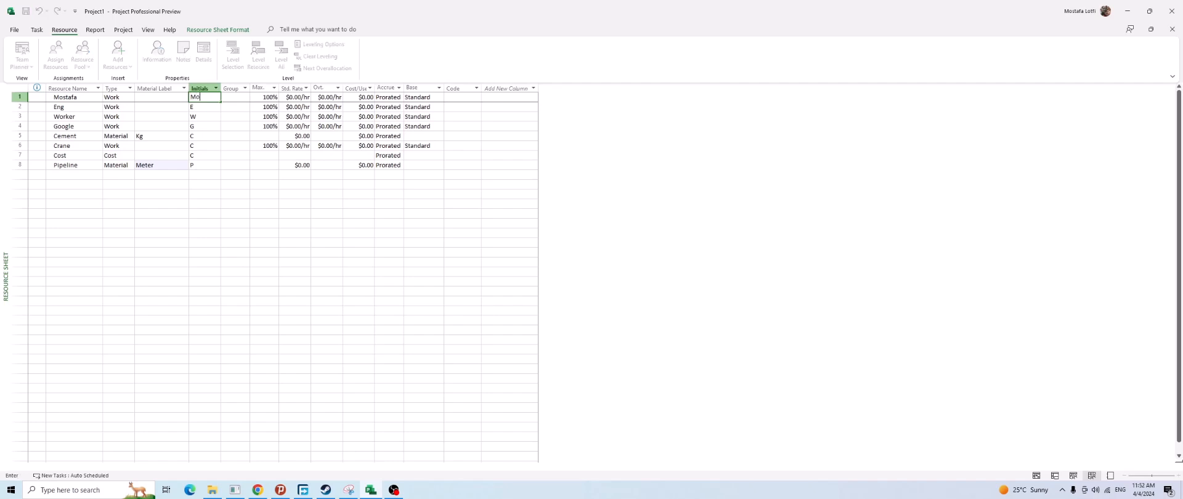
pyautogui.write('Mos')
pyautogui.write('t')
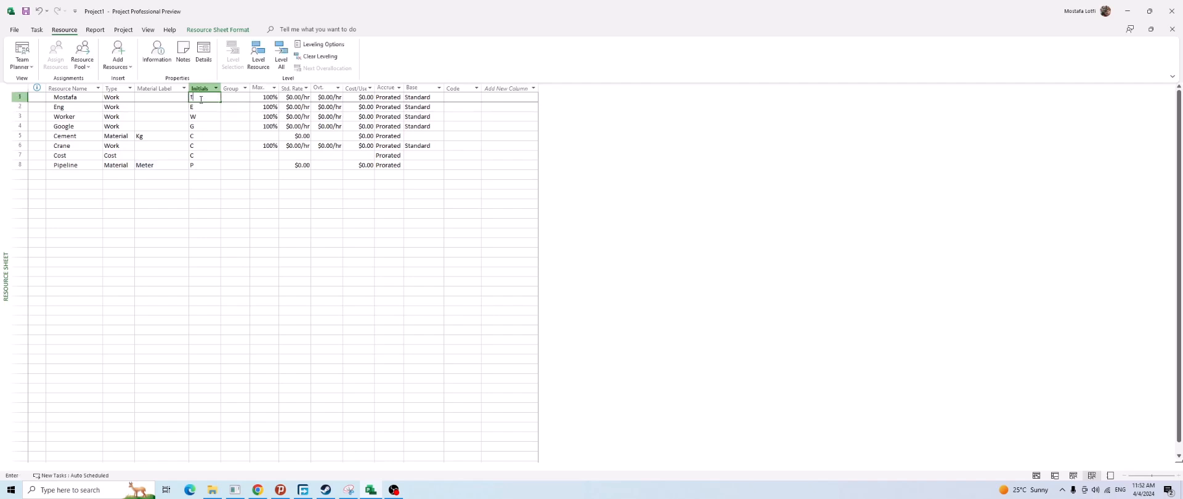
pyautogui.press('Return')
pyautogui.click(200, 100)
pyautogui.write('M')
pyautogui.press('Return')
# Examine the first resource's name and initials, the Initials column description and the Group column across several rows
pyautogui.click(213, 97)
pyautogui.click(70, 97)
pyautogui.click(209, 97)
pyautogui.click(199, 115)
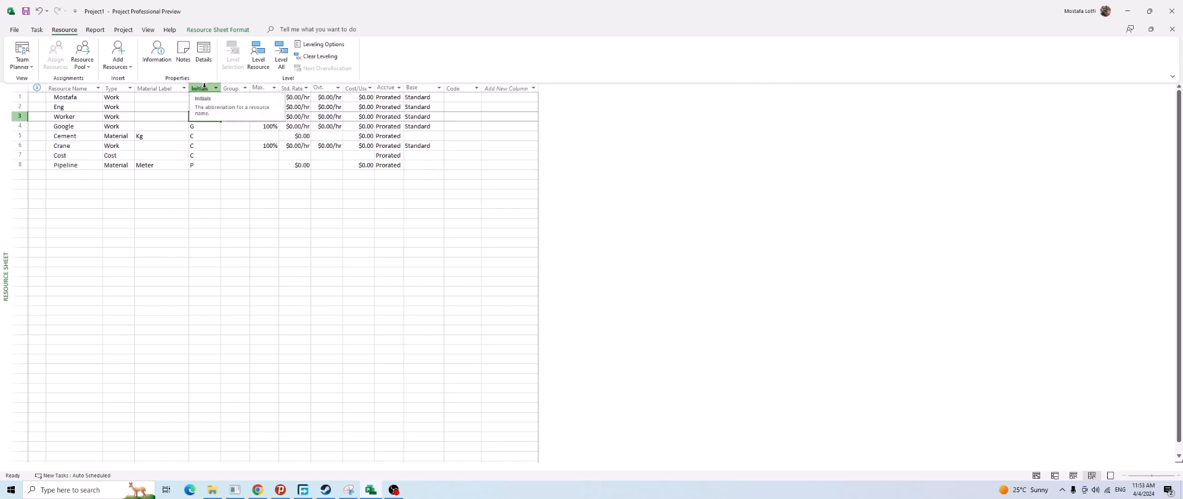
pyautogui.click(239, 143)
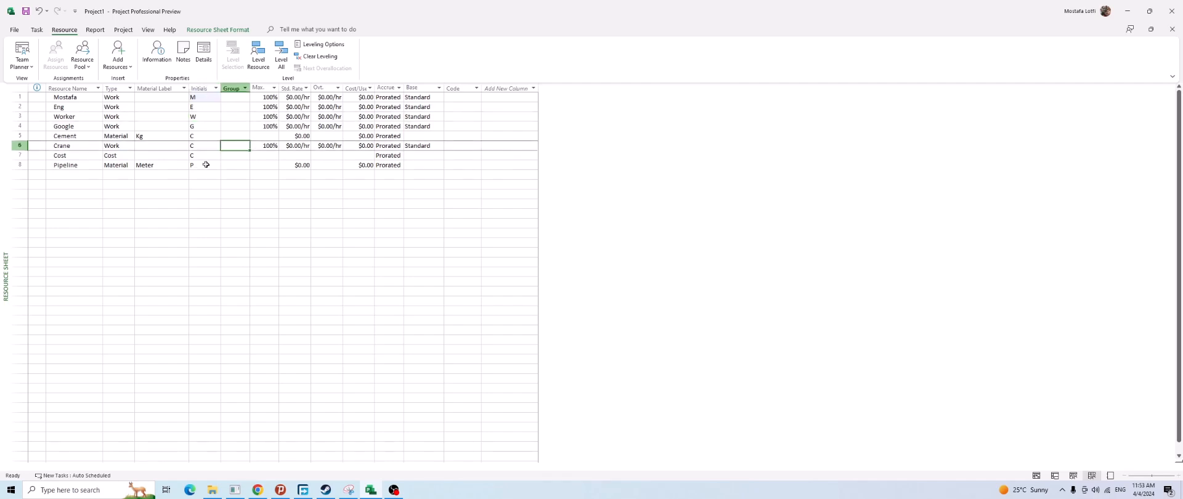
pyautogui.click(237, 109)
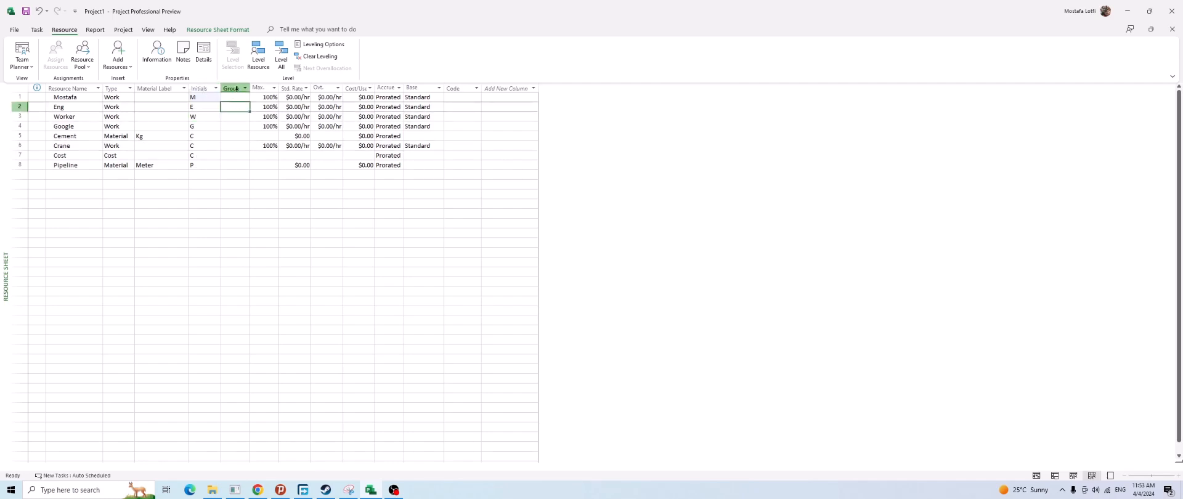
pyautogui.click(235, 89)
pyautogui.click(235, 126)
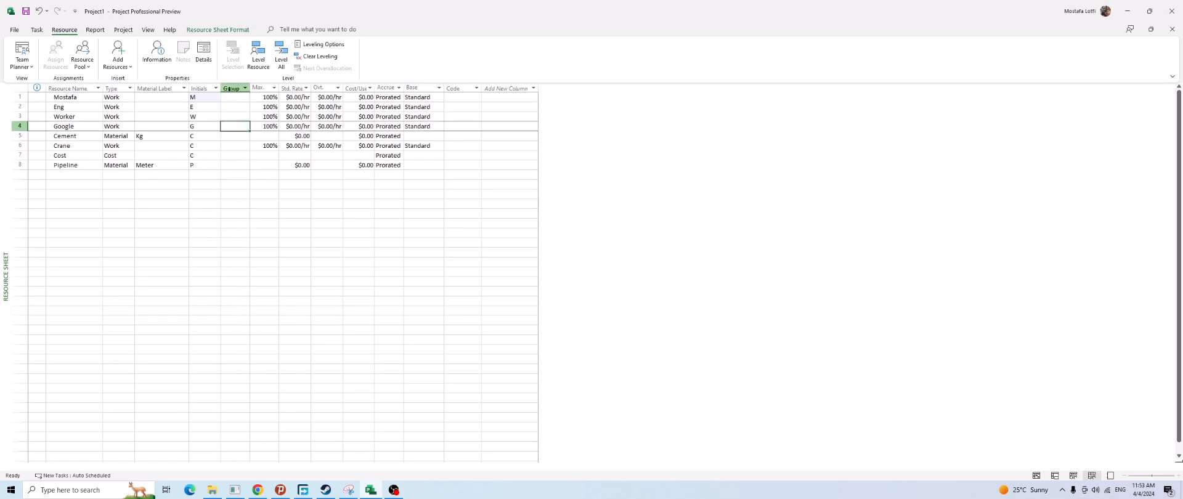
pyautogui.click(229, 89)
pyautogui.click(236, 113)
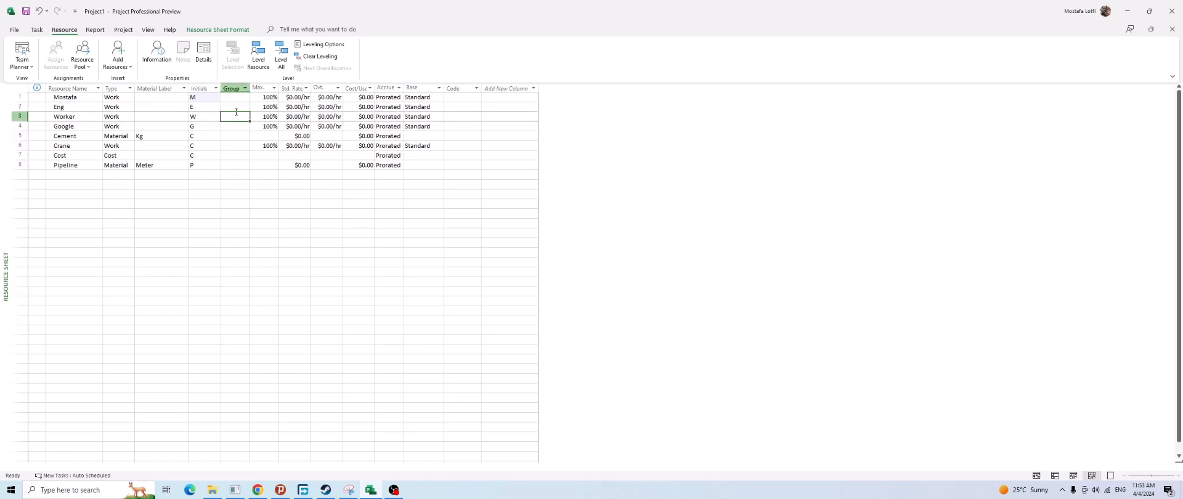
# Assign the first resource to GroupA and the Eng resource to GroupB
pyautogui.click(239, 98)
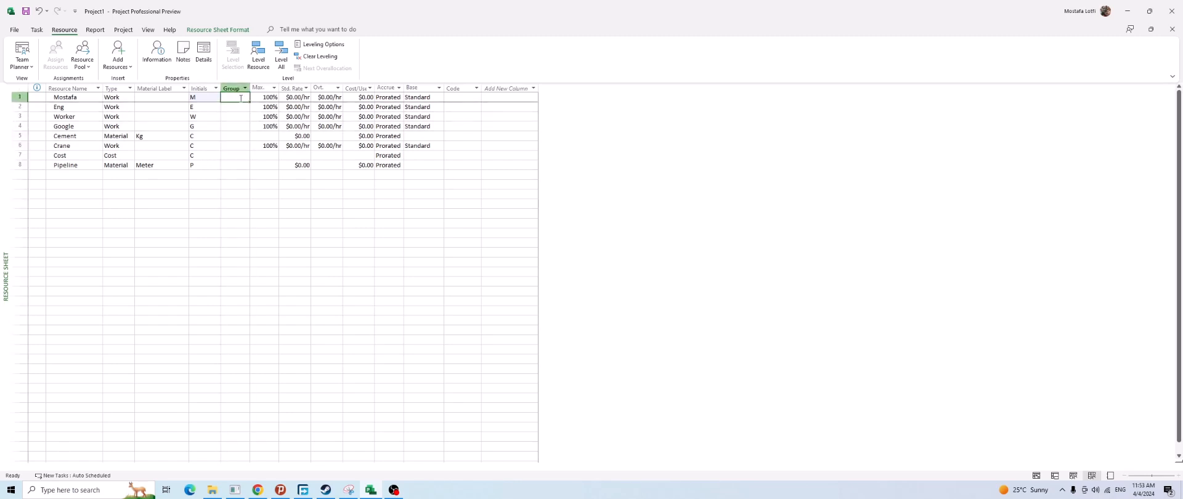
pyautogui.write('g')
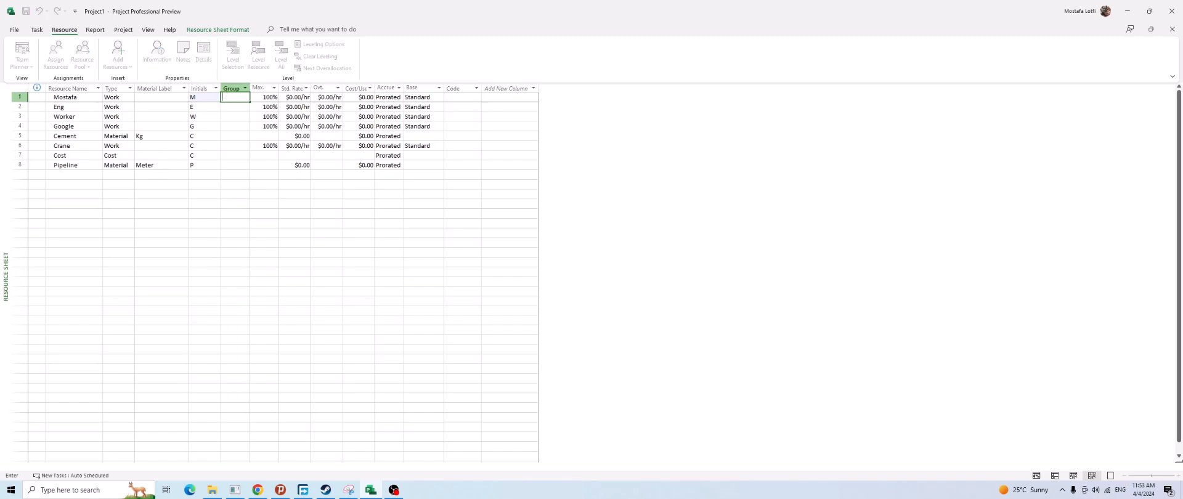
pyautogui.press('BackSpace')
pyautogui.write('GroupA')
pyautogui.press('Return')
pyautogui.write('g')
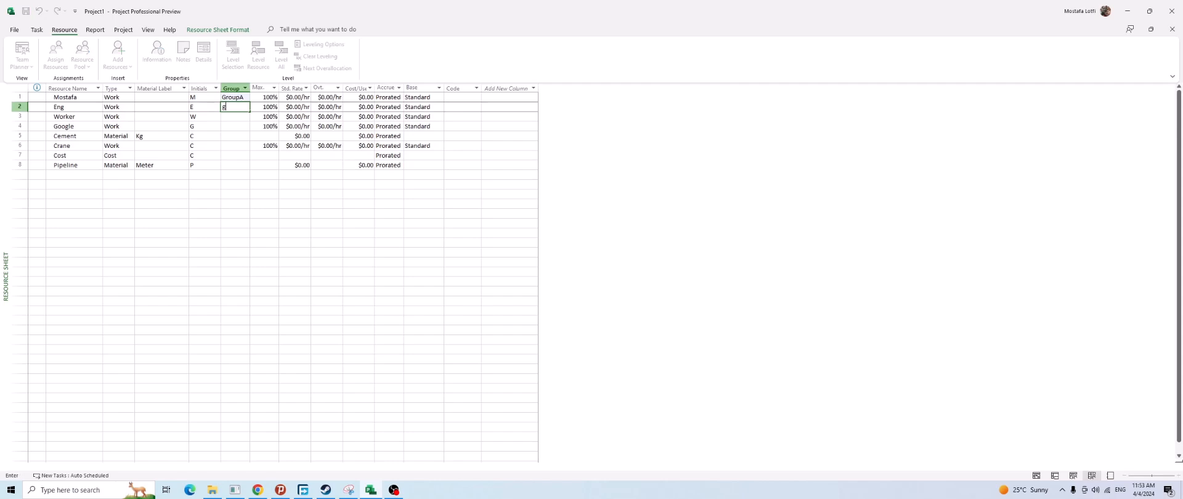
pyautogui.write('GroupB')
pyautogui.press('Return')
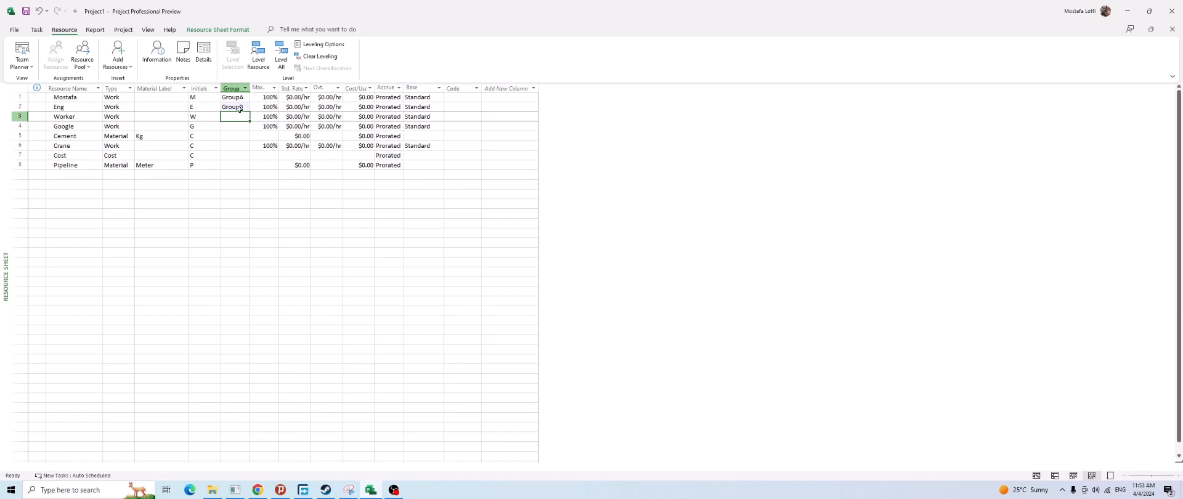
# Clear the Group entries of the first four resources
pyautogui.moveTo(237, 97); pyautogui.dragTo(237, 125)
pyautogui.press('Delete')
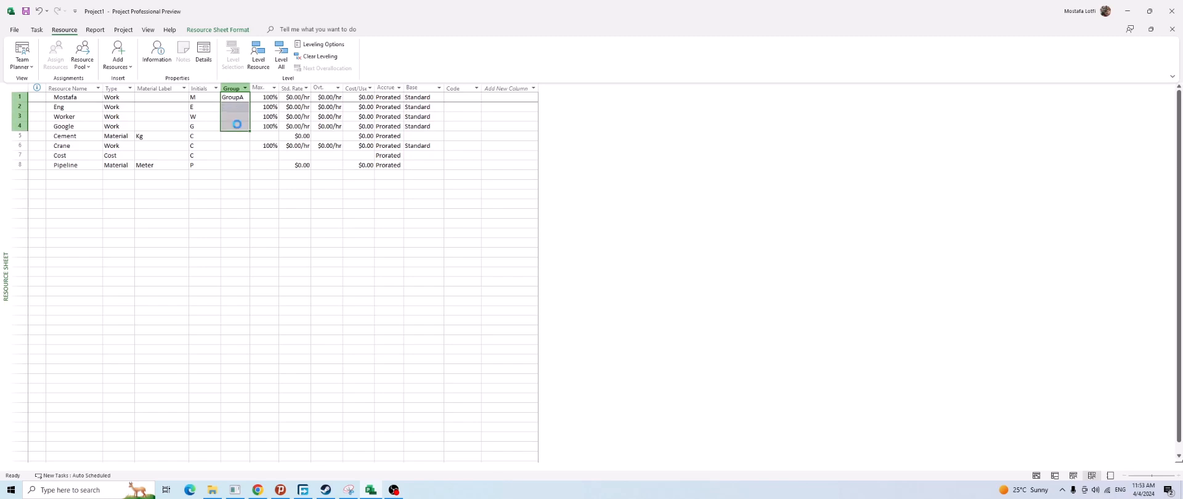
pyautogui.click(239, 145)
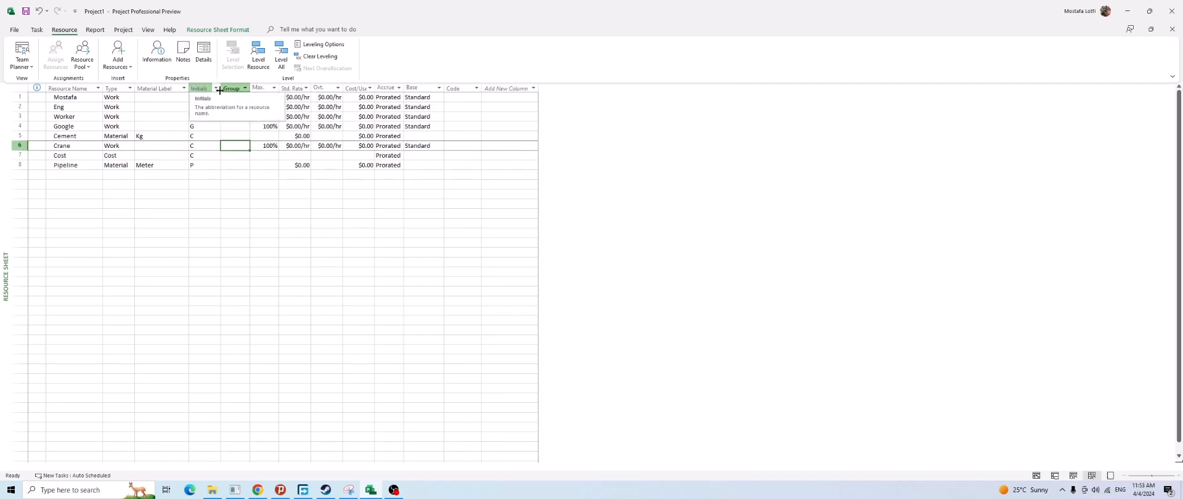
# Review the Initials column, Cement's standard rate, the Group column and the first resource's maximum units and full row
pyautogui.click(199, 87)
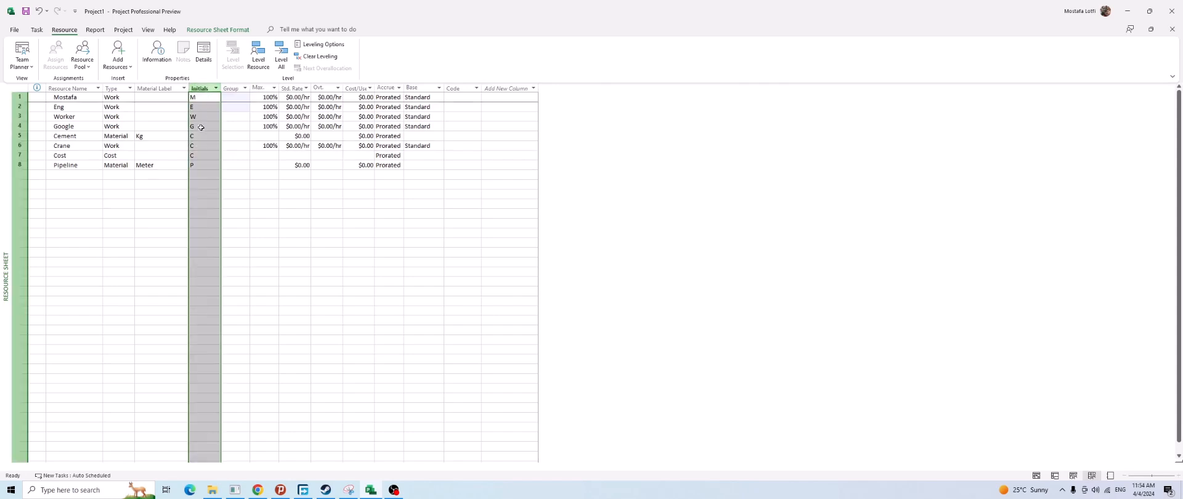
pyautogui.click(78, 95)
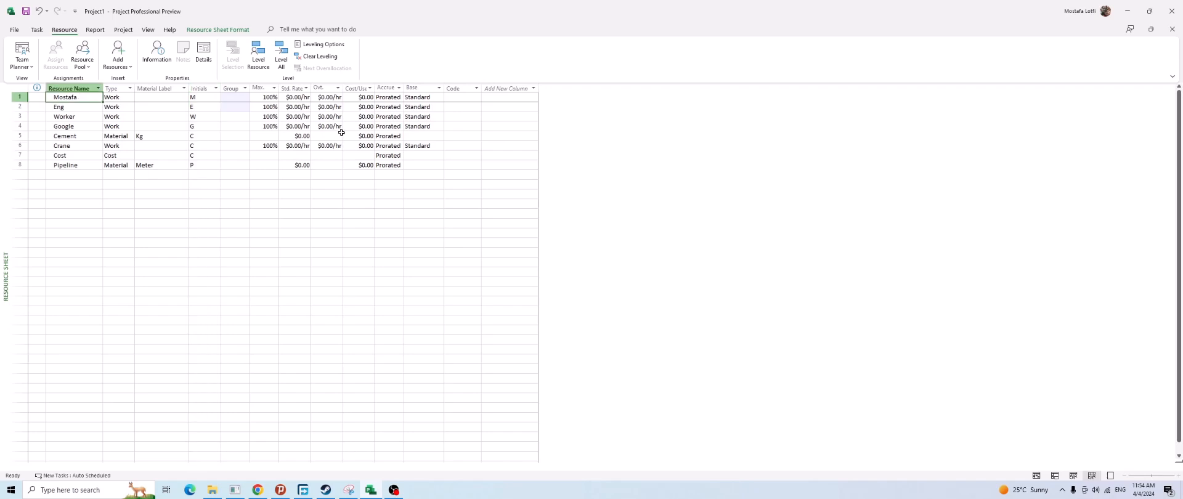
pyautogui.click(304, 138)
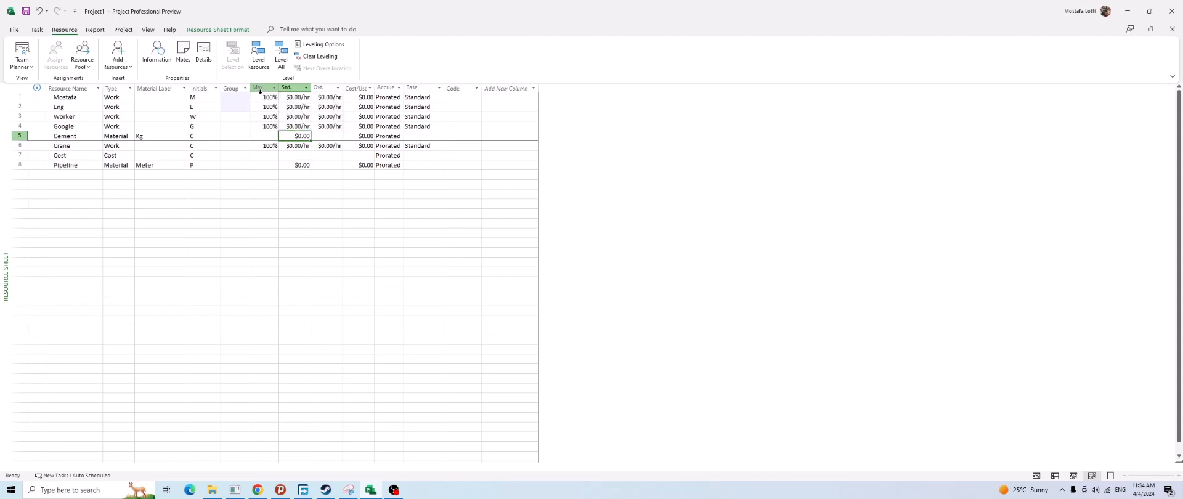
pyautogui.click(226, 126)
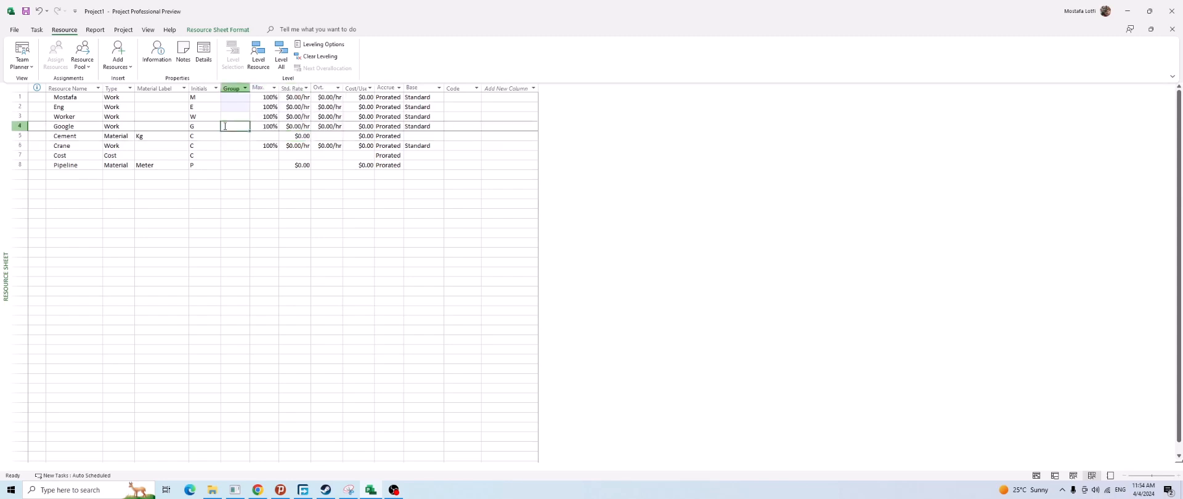
pyautogui.click(261, 97)
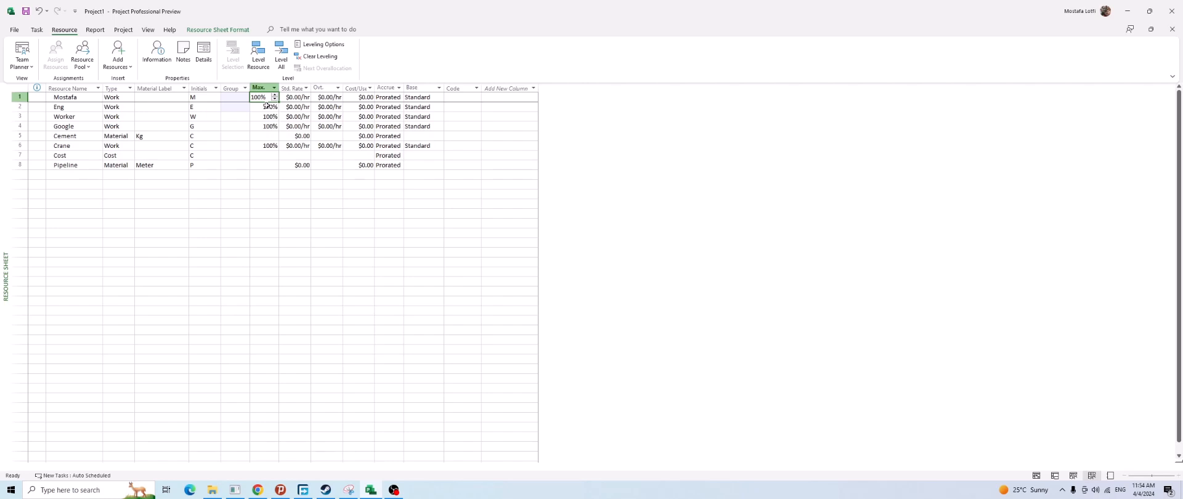
pyautogui.click(15, 98)
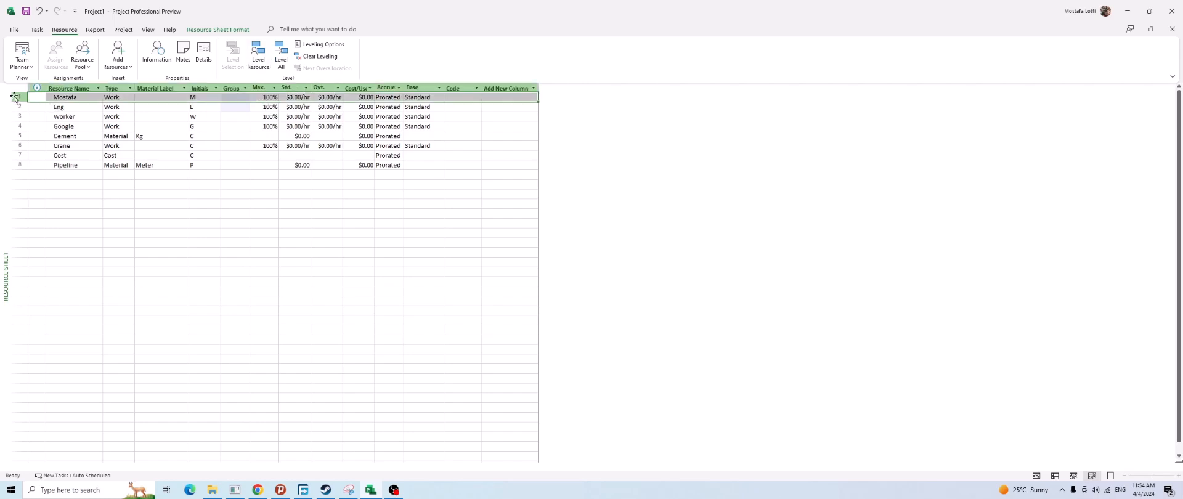
pyautogui.click(77, 98)
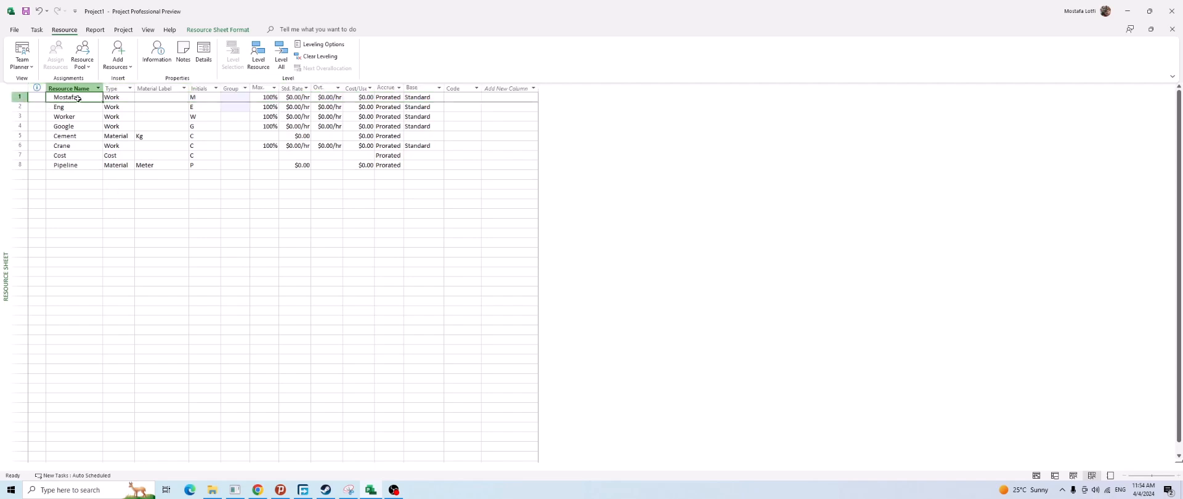
# Examine the first resource's type, group, base calendar and maximum units fields
pyautogui.click(112, 99)
pyautogui.click(259, 97)
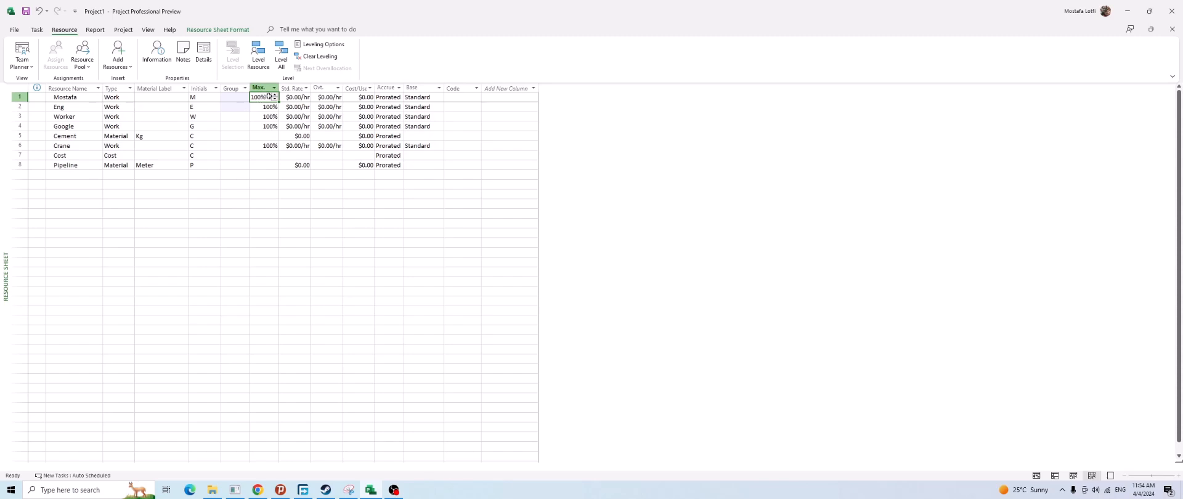
pyautogui.click(420, 98)
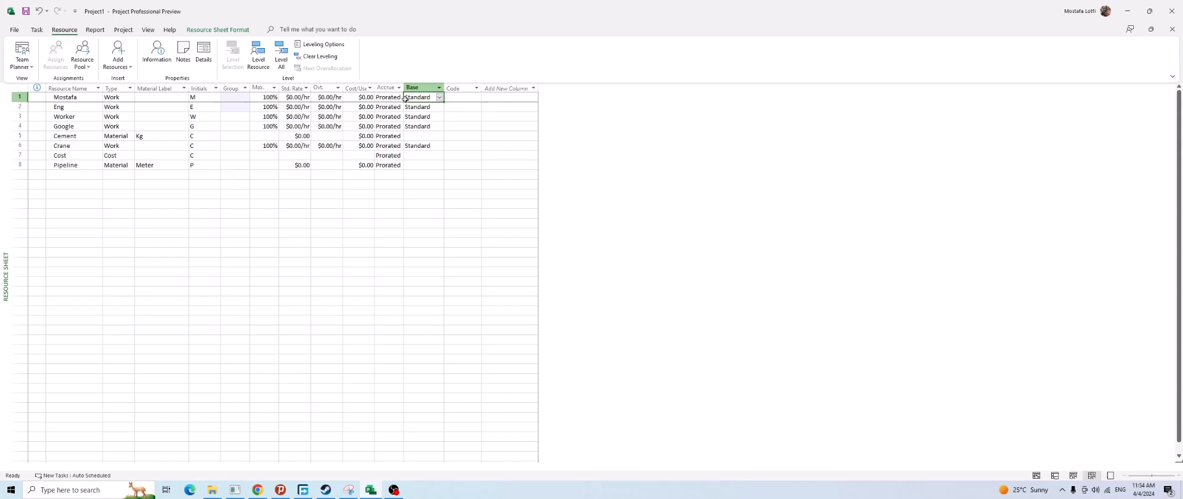
pyautogui.click(223, 101)
pyautogui.click(258, 97)
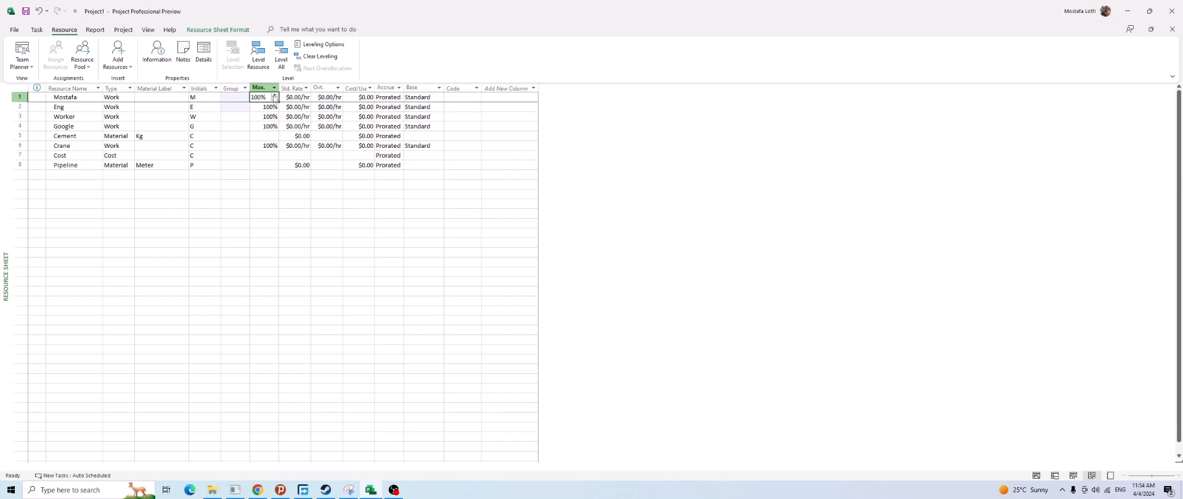
pyautogui.click(82, 102)
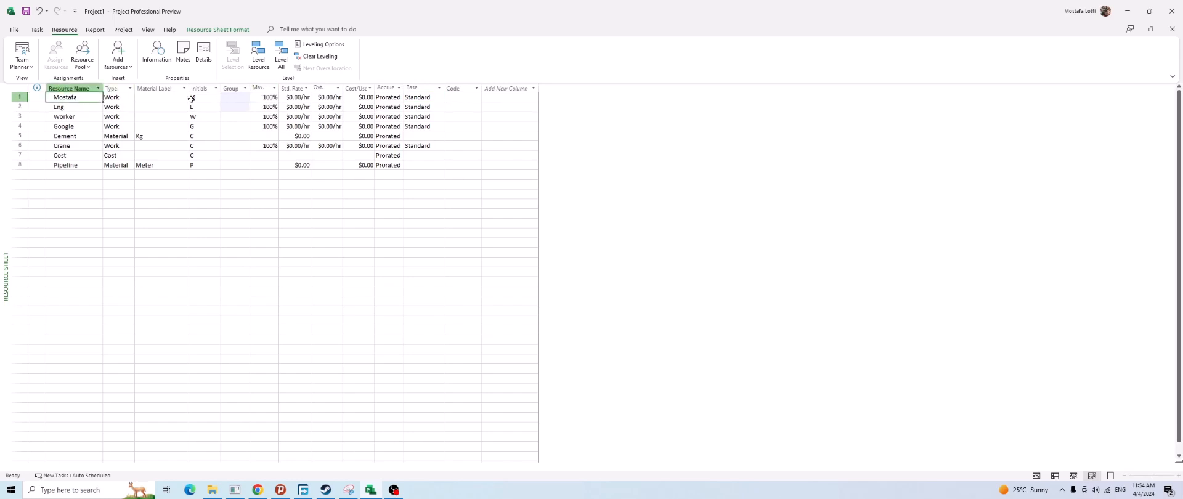
pyautogui.click(258, 97)
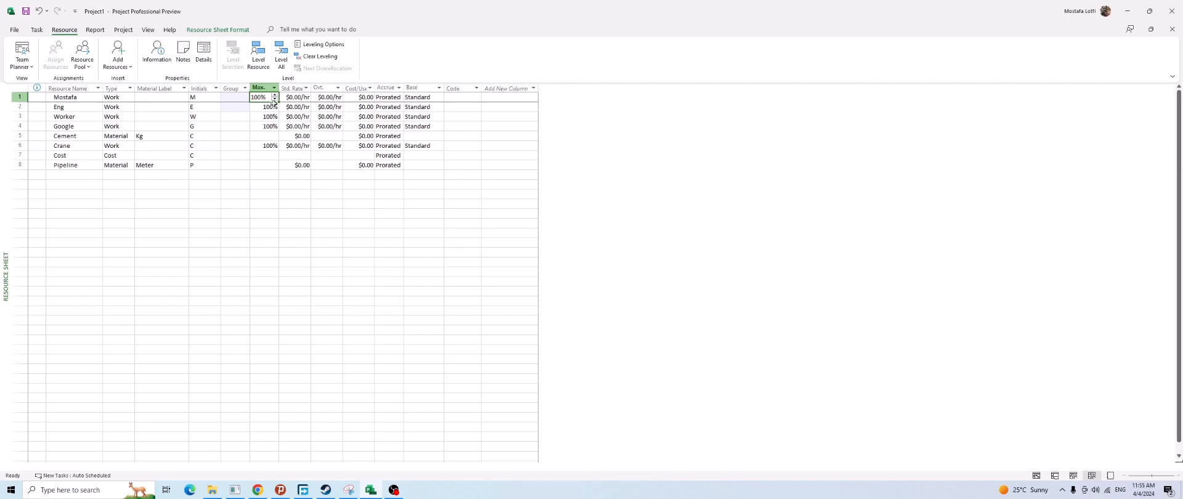
pyautogui.click(77, 98)
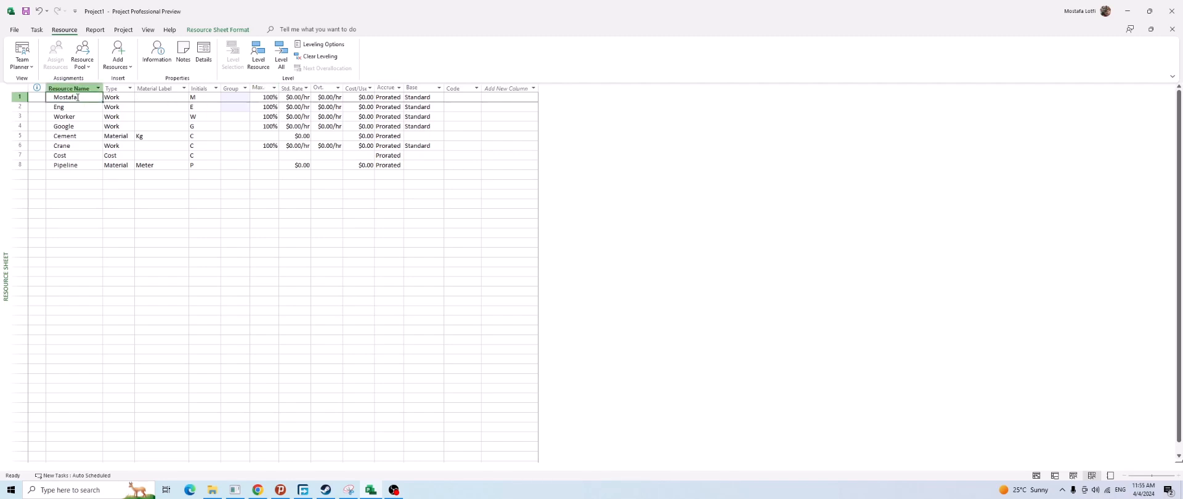
pyautogui.click(231, 98)
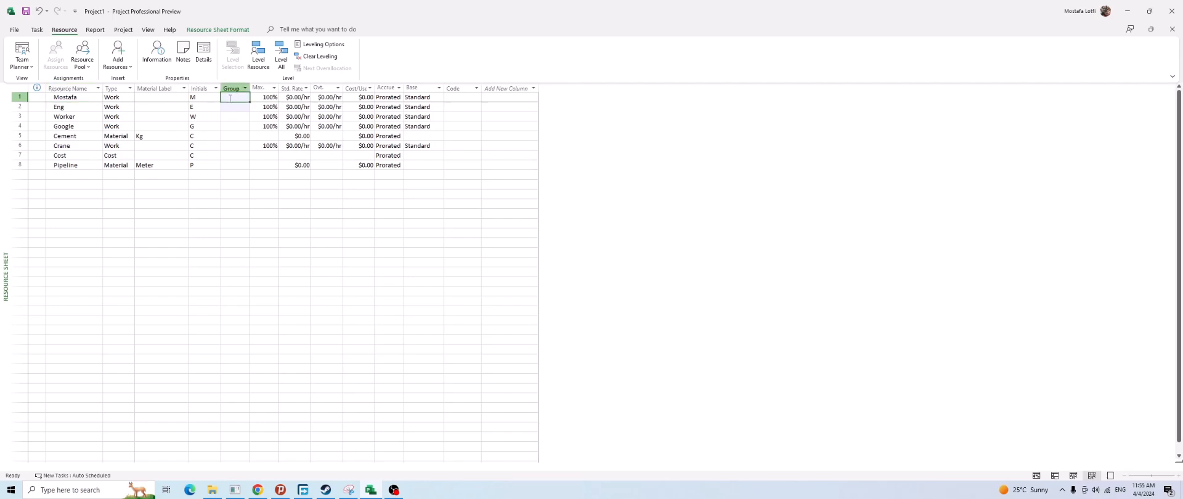
pyautogui.click(266, 97)
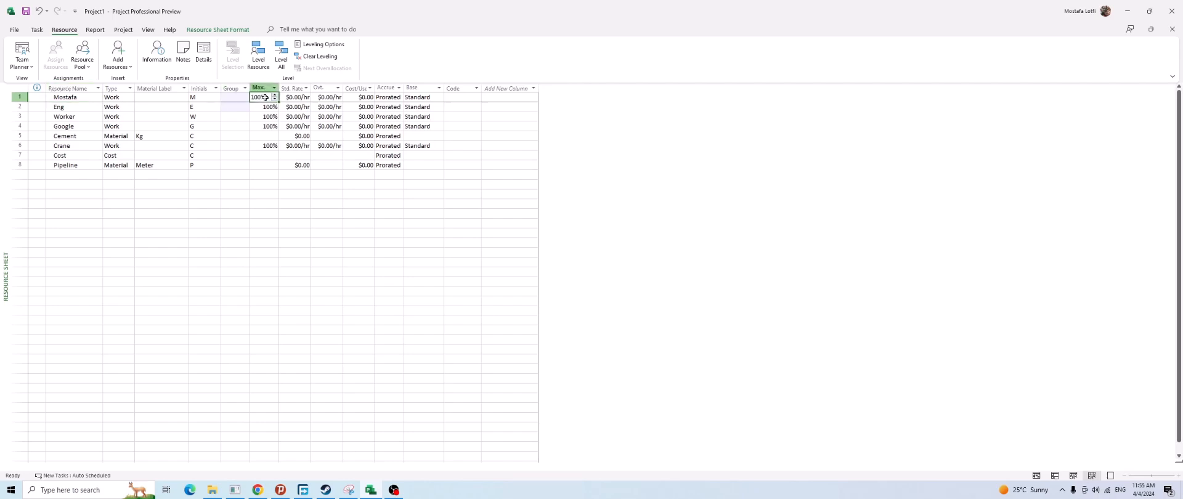
pyautogui.click(265, 97)
pyautogui.click(78, 98)
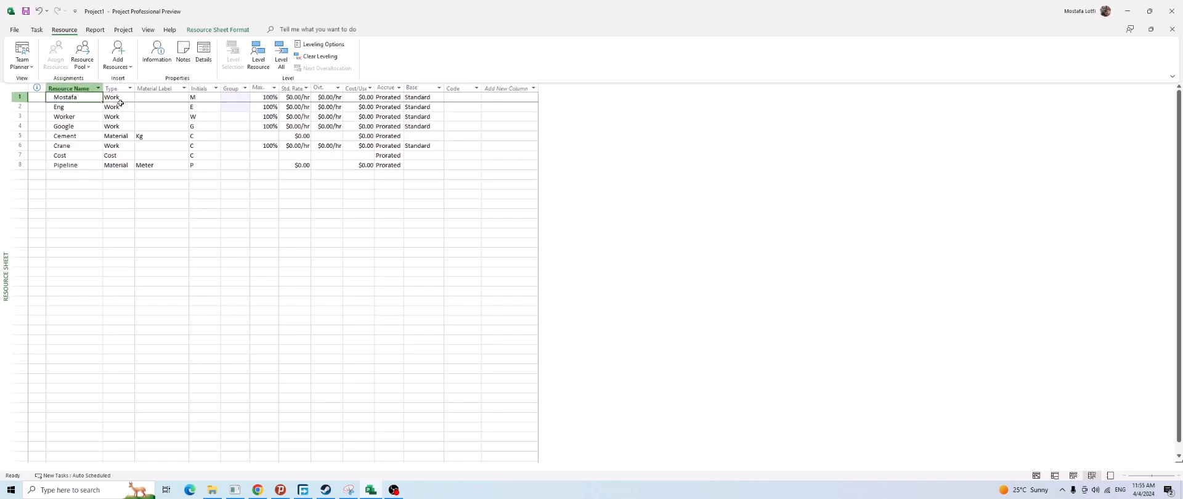
# Set the first resource's maximum units to 200%
pyautogui.click(269, 97)
pyautogui.write('200')
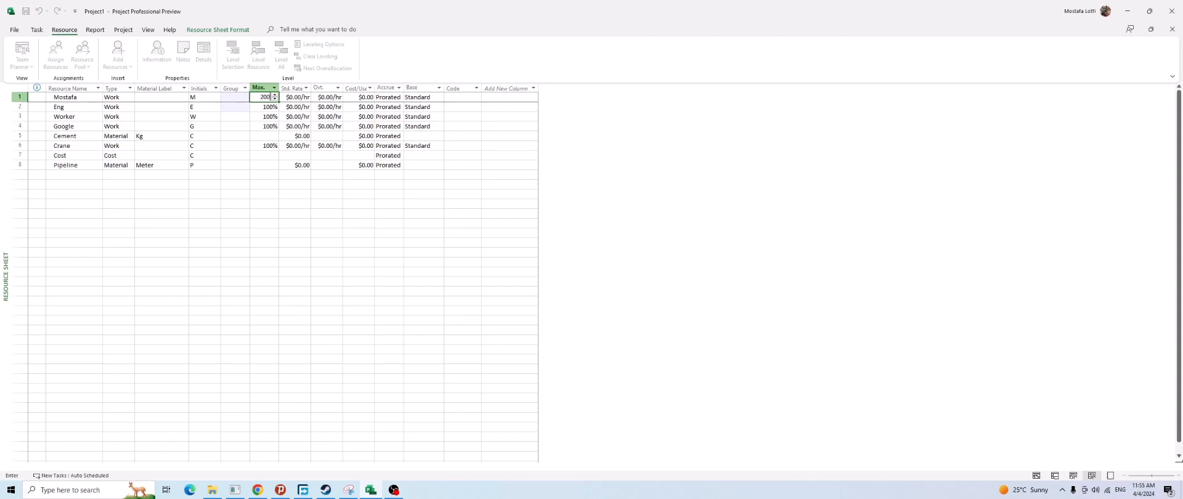
pyautogui.press('Return')
pyautogui.click(274, 98)
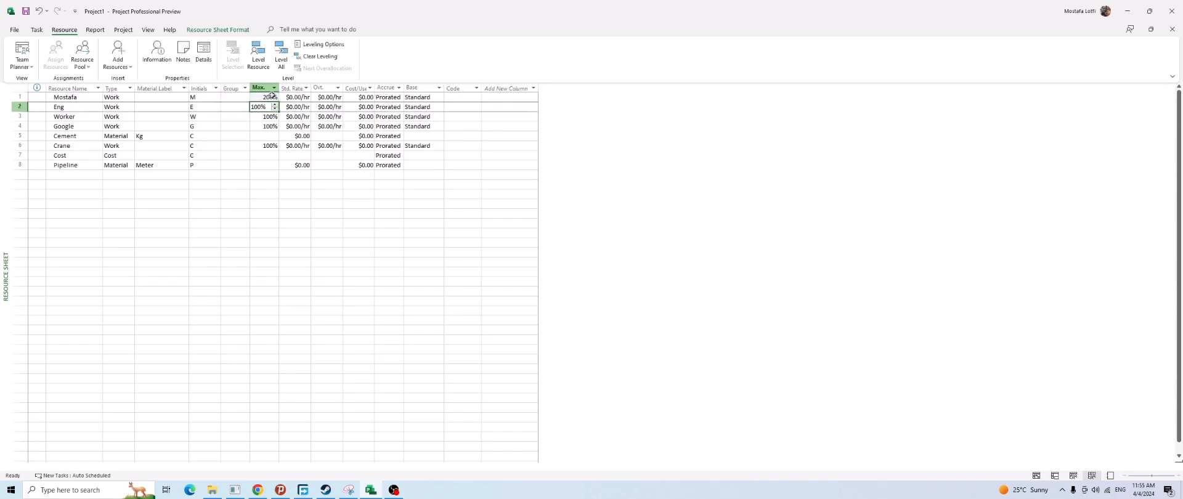
pyautogui.click(87, 98)
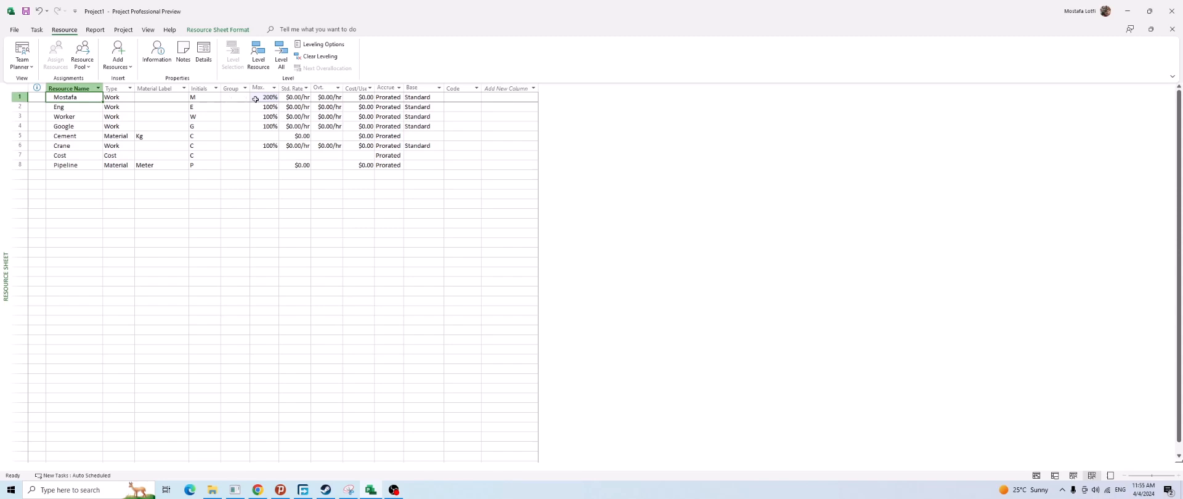
pyautogui.click(255, 99)
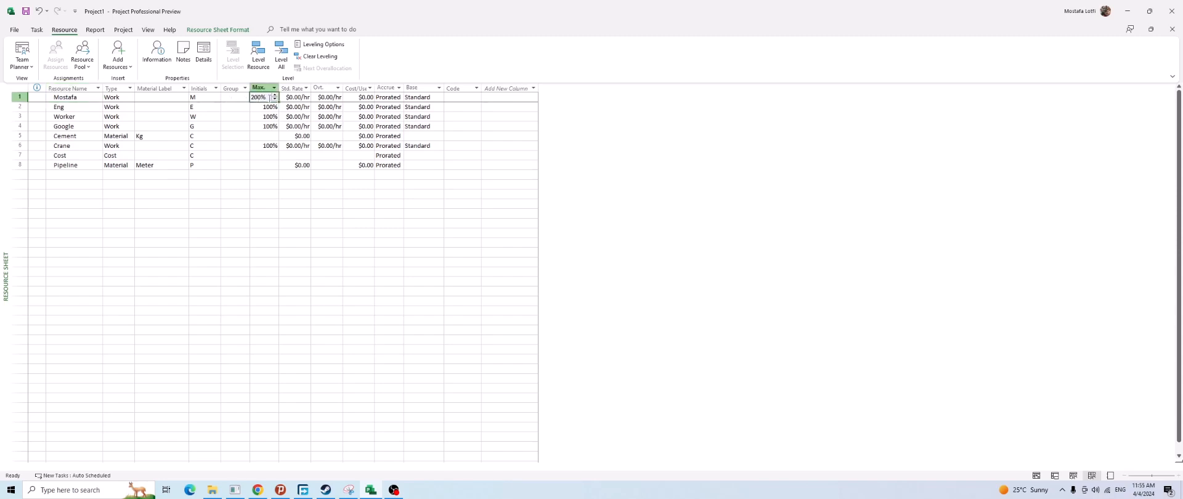
pyautogui.click(240, 99)
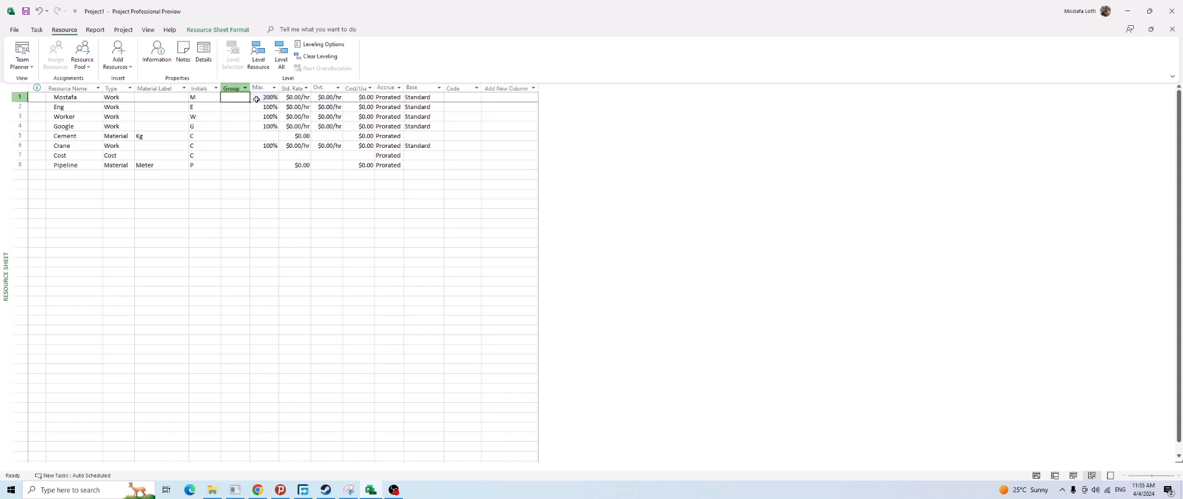
pyautogui.doubleClick(257, 101)
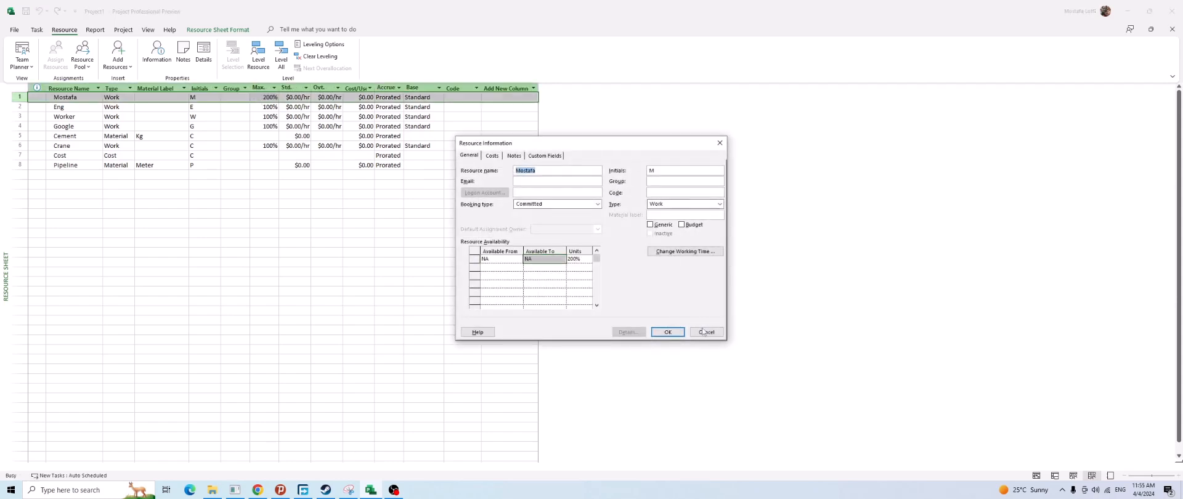
pyautogui.click(705, 330)
pyautogui.click(264, 117)
# Set the first resource's maximum units to 500%
pyautogui.click(269, 97)
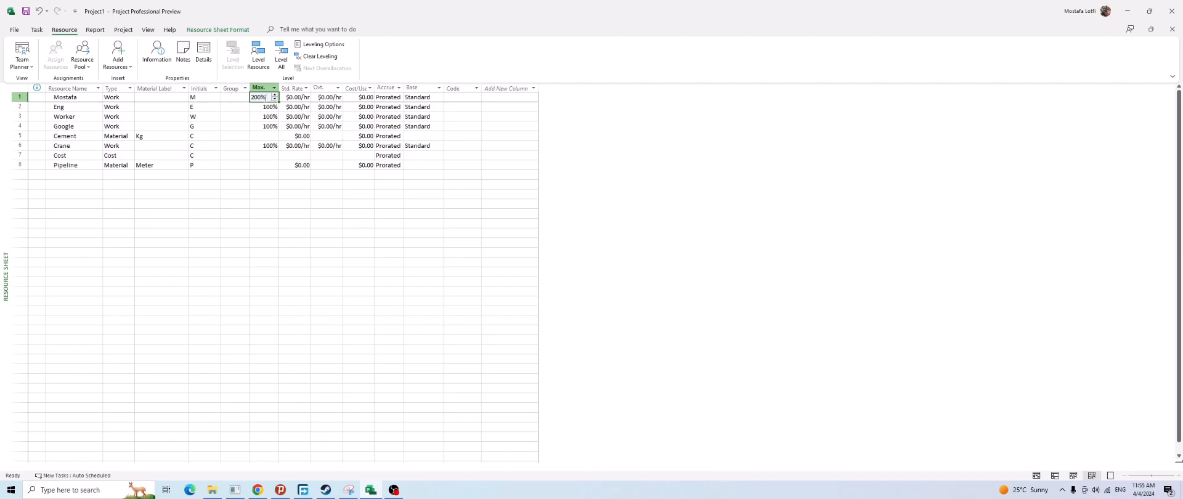
pyautogui.click(271, 144)
pyautogui.click(271, 98)
pyautogui.write('500')
pyautogui.press('Return')
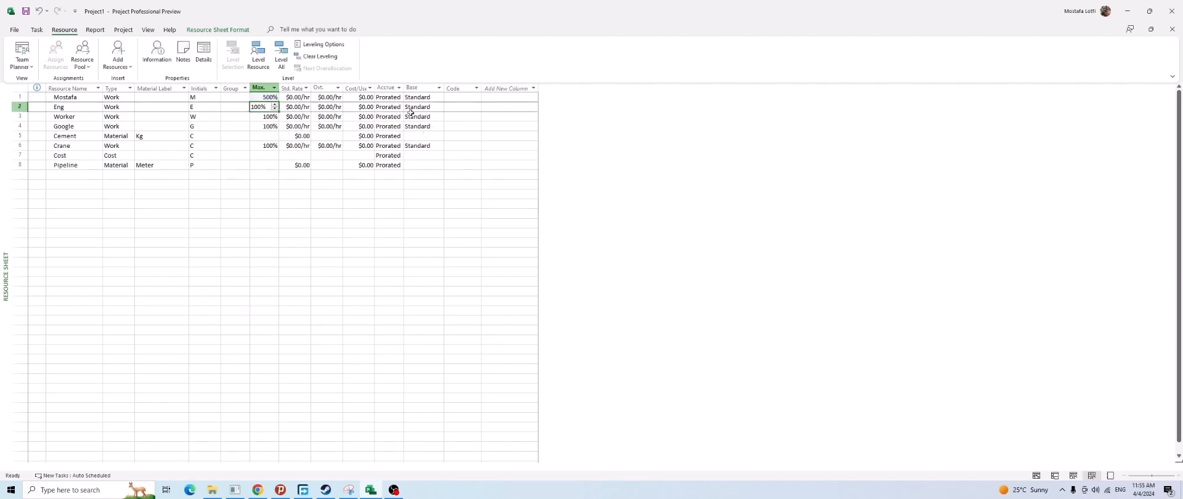
pyautogui.click(320, 137)
# Review the first resource's name against its maximum units and group fields
pyautogui.click(269, 98)
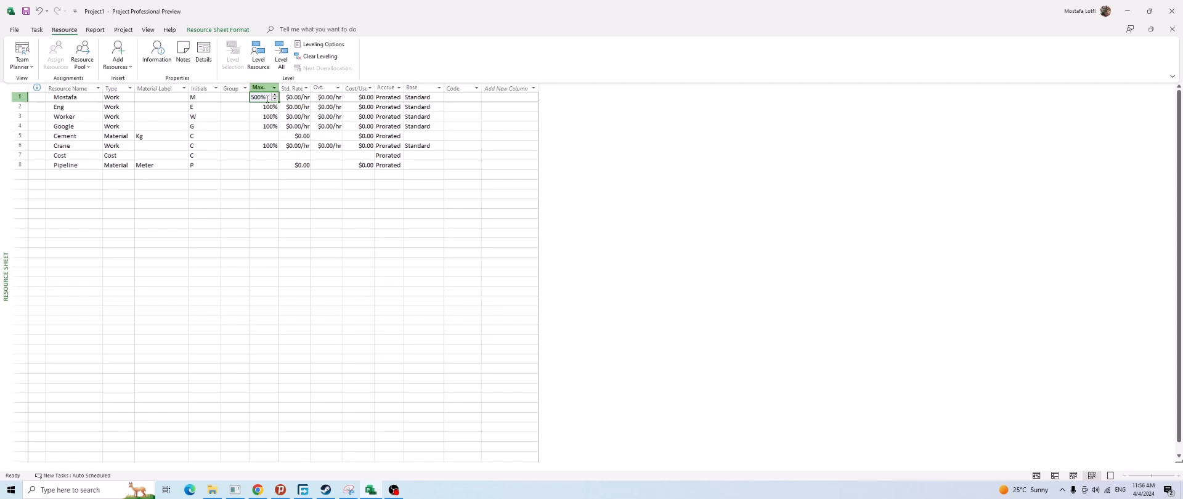
pyautogui.click(58, 97)
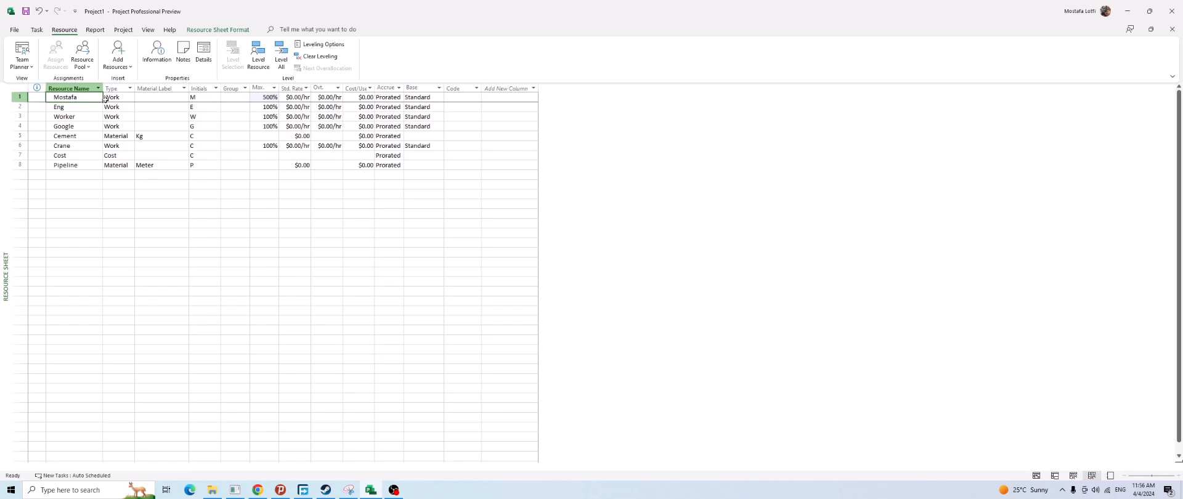
pyautogui.click(265, 98)
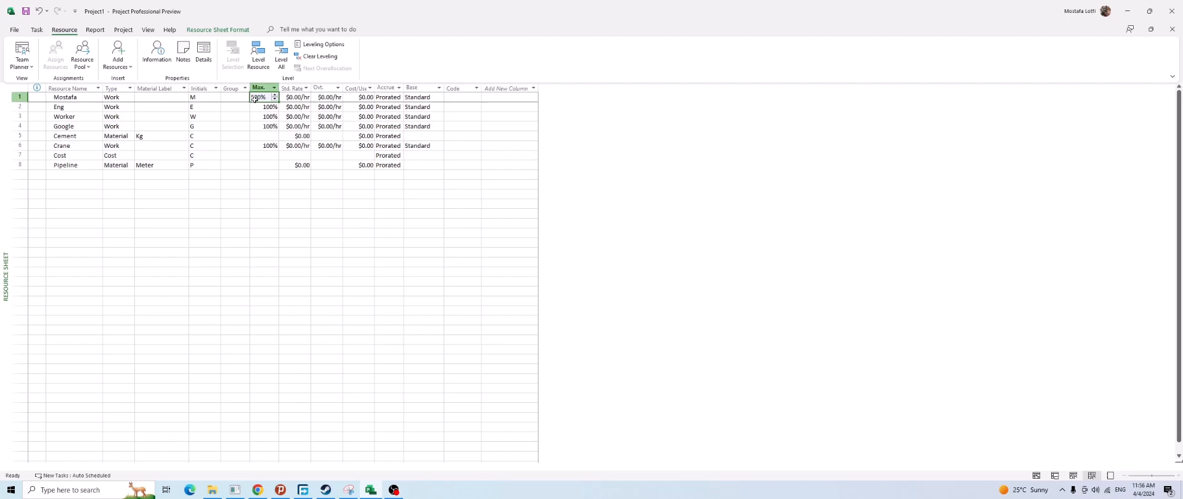
pyautogui.click(167, 100)
pyautogui.click(75, 99)
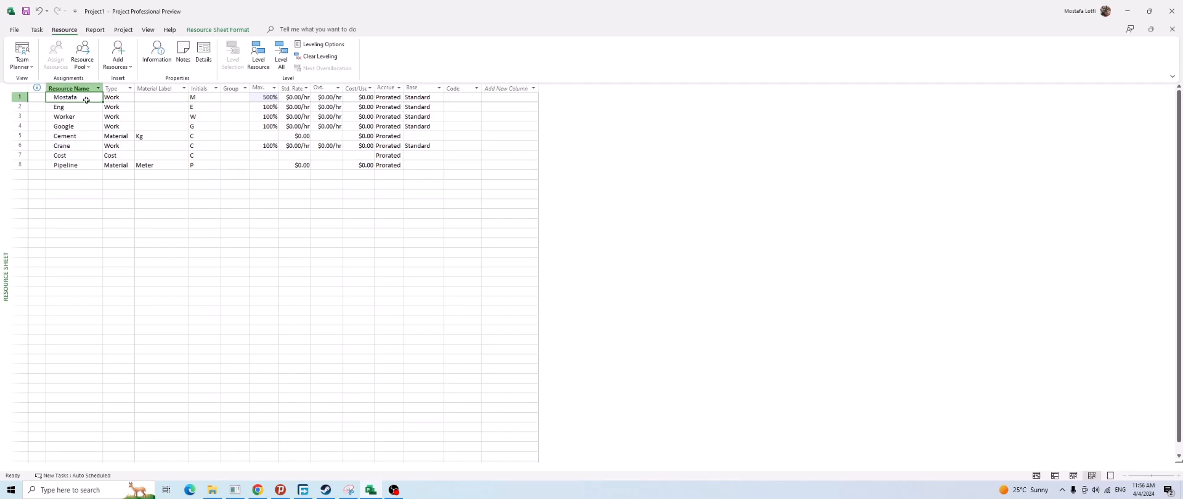
pyautogui.click(264, 96)
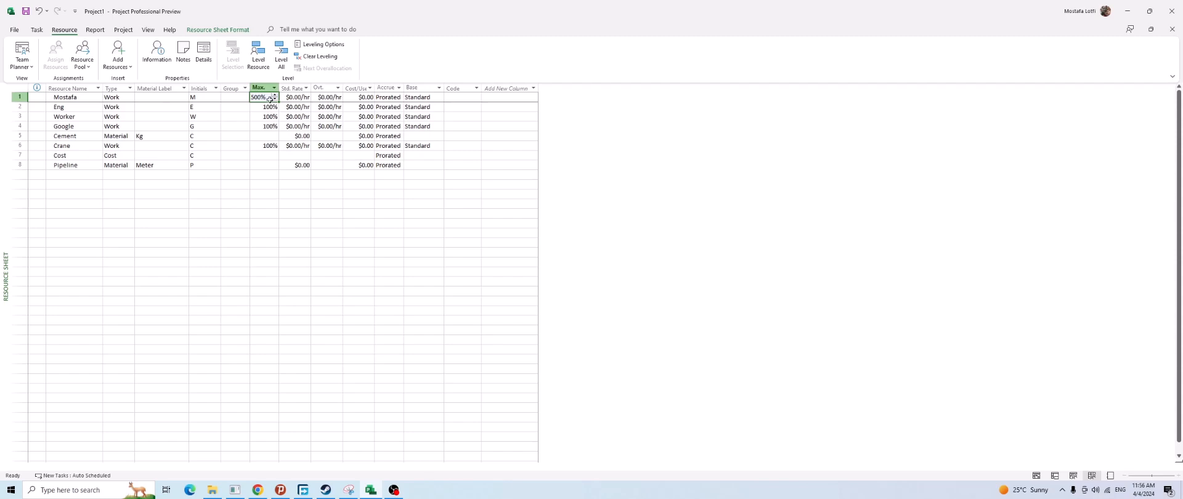
pyautogui.click(234, 98)
pyautogui.click(263, 98)
pyautogui.click(86, 99)
# Set the Eng resource's maximum units to 300%
pyautogui.click(91, 109)
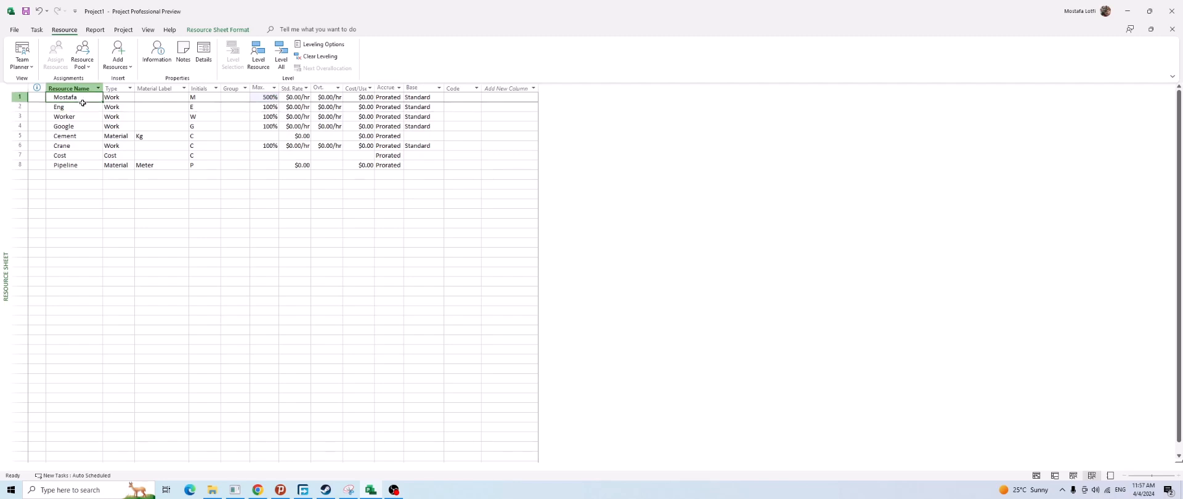
pyautogui.click(264, 106)
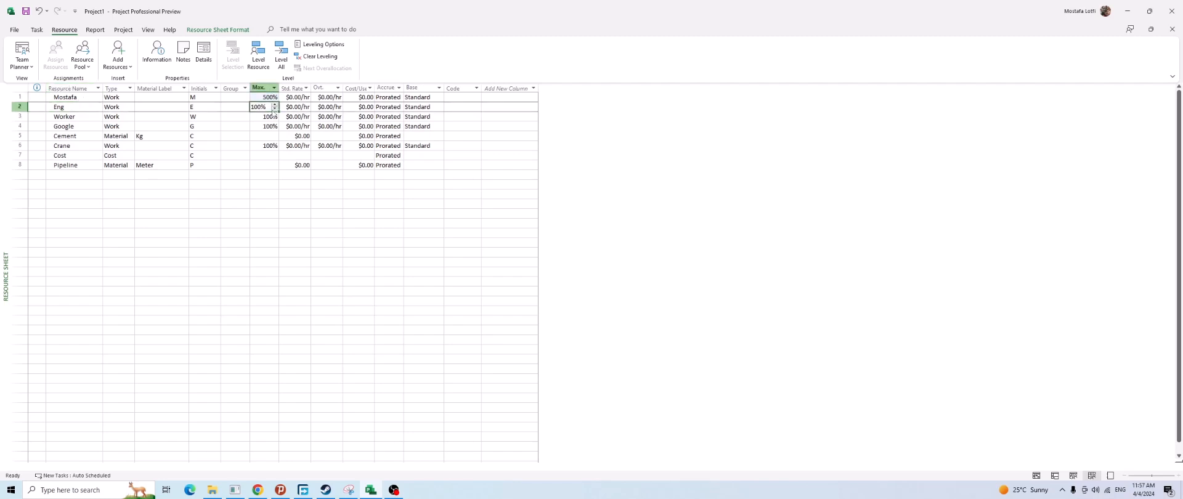
pyautogui.write('300')
pyautogui.press('Return')
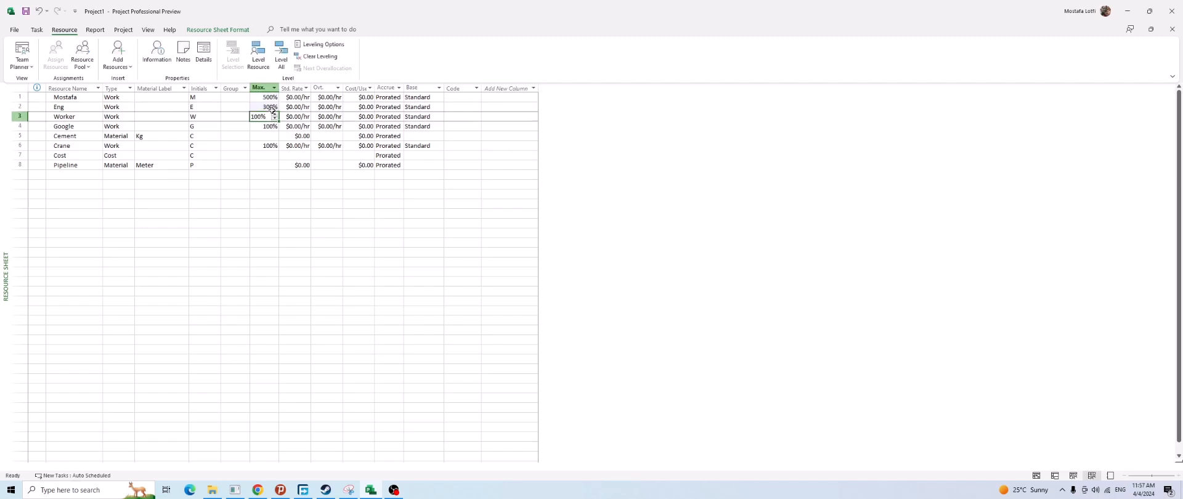
pyautogui.press('Up')
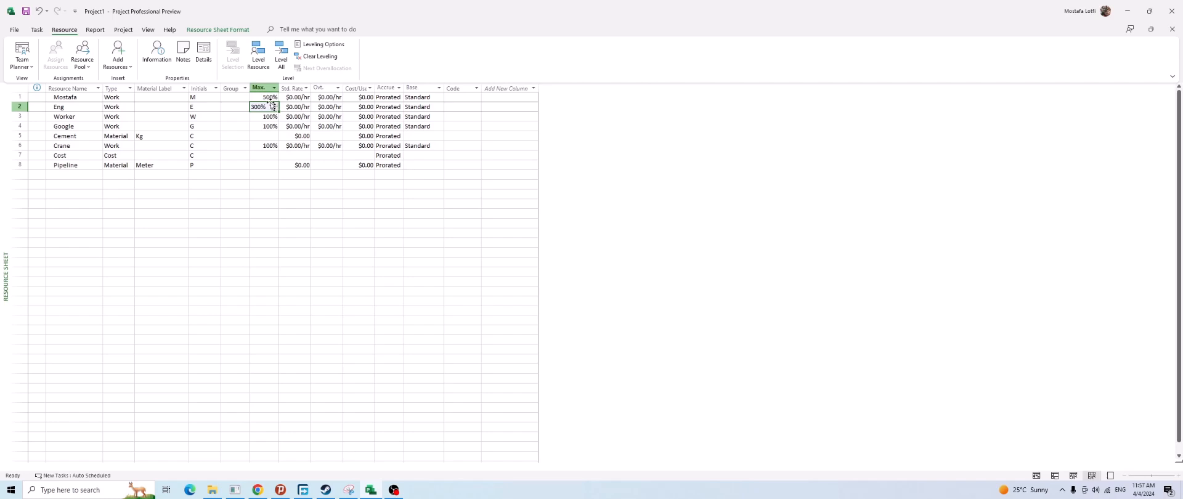
pyautogui.click(357, 127)
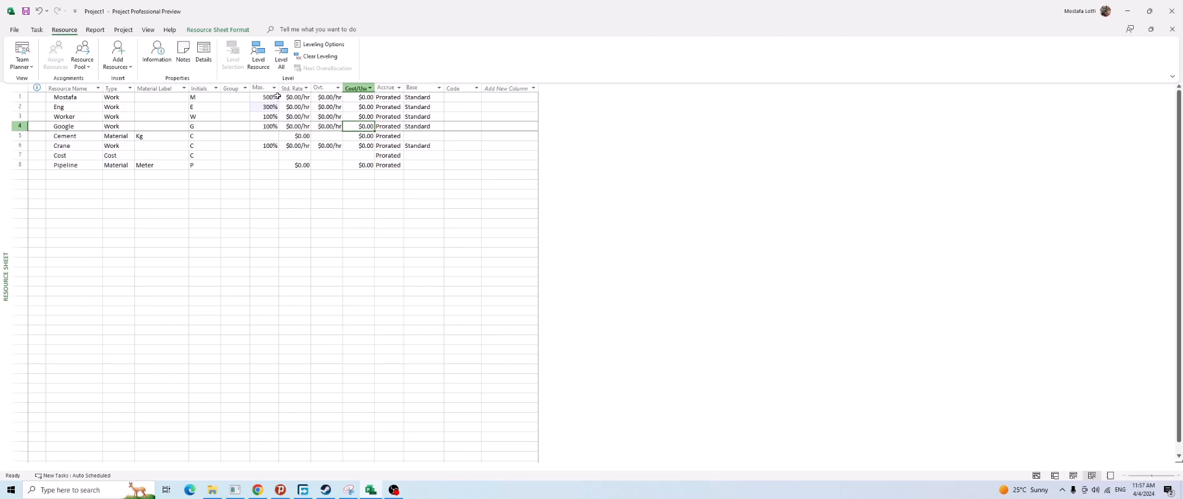
pyautogui.click(262, 106)
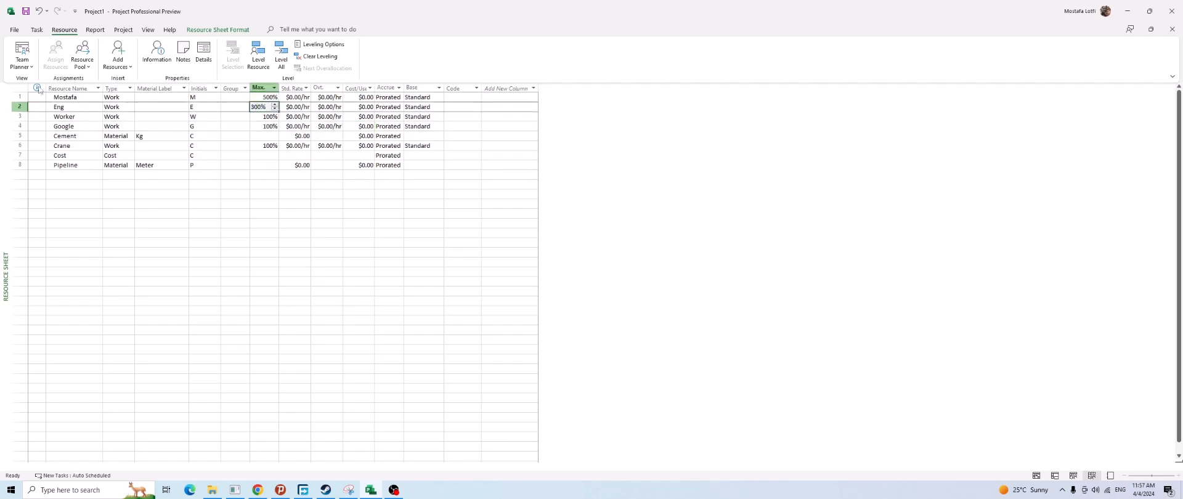
# Change the project's scheduling options to show assignment units as Decimal, and check the resources' maximum units and standard rates
pyautogui.click(12, 31)
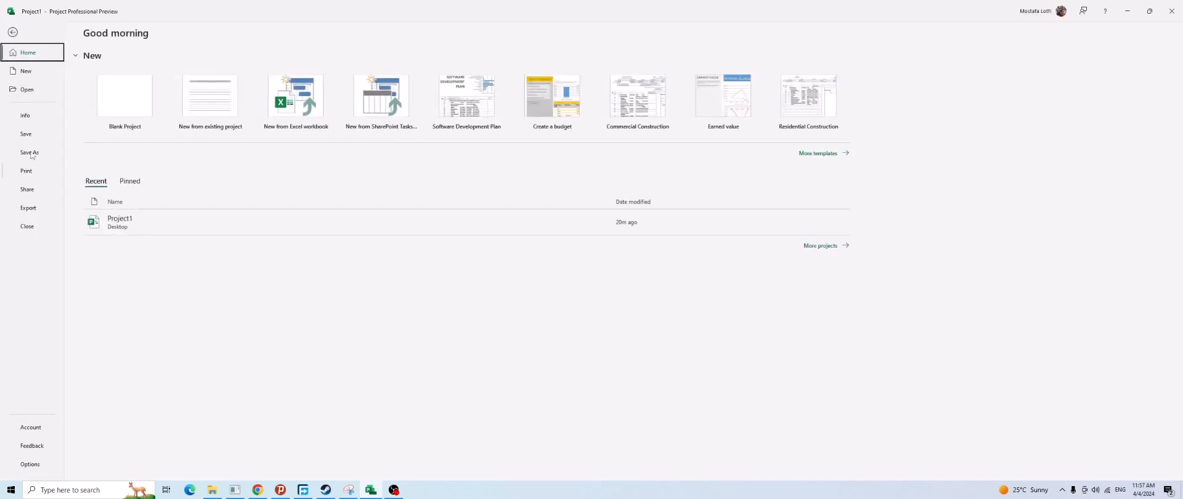
pyautogui.click(30, 464)
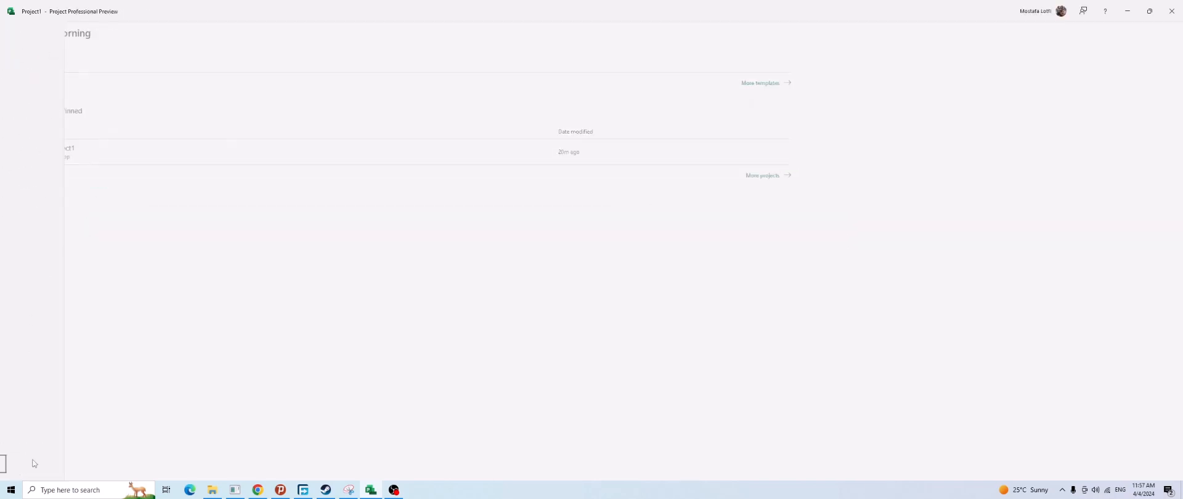
pyautogui.click(430, 119)
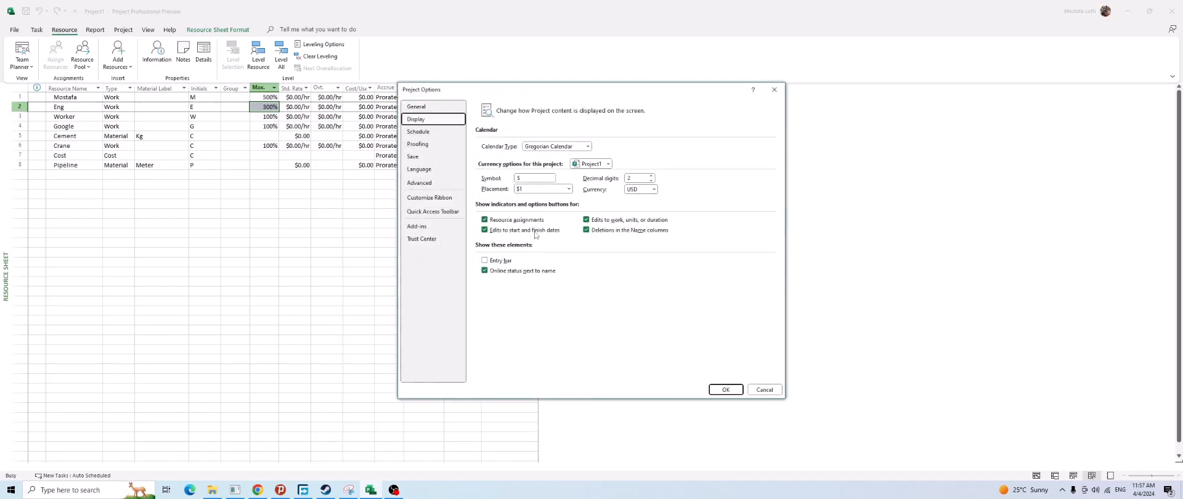
pyautogui.click(446, 137)
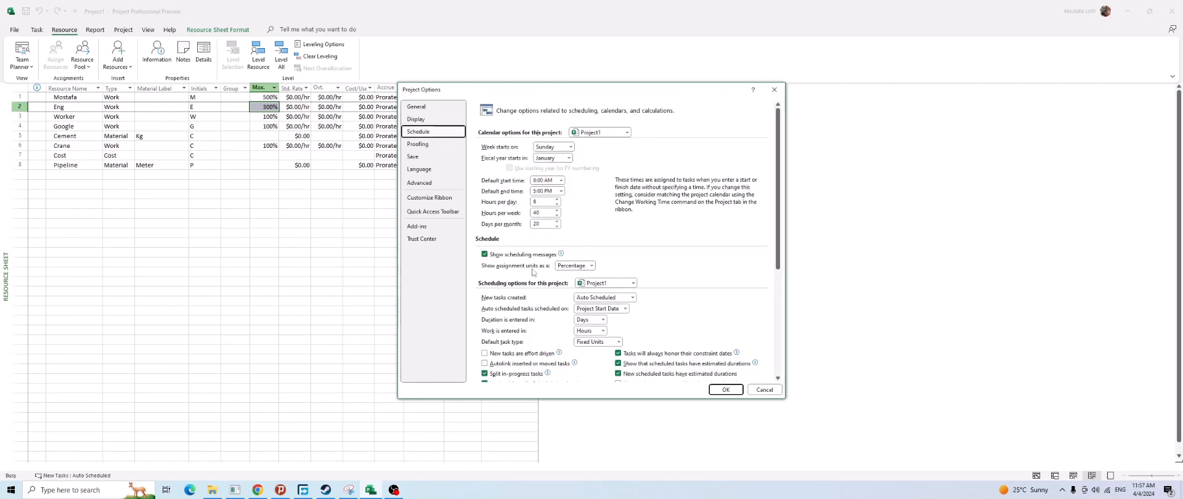
pyautogui.click(563, 269)
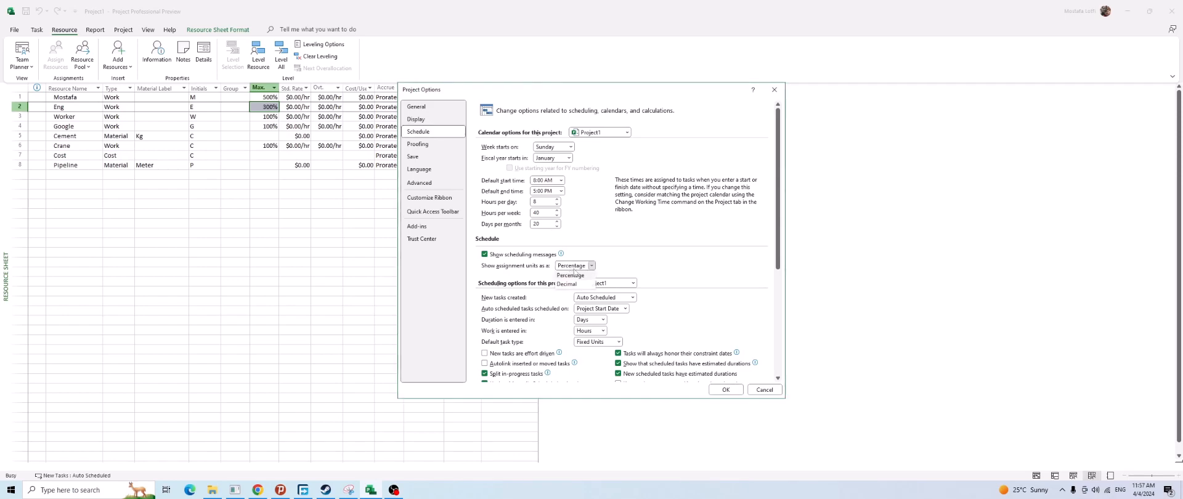
pyautogui.click(567, 284)
pyautogui.click(726, 389)
pyautogui.click(380, 300)
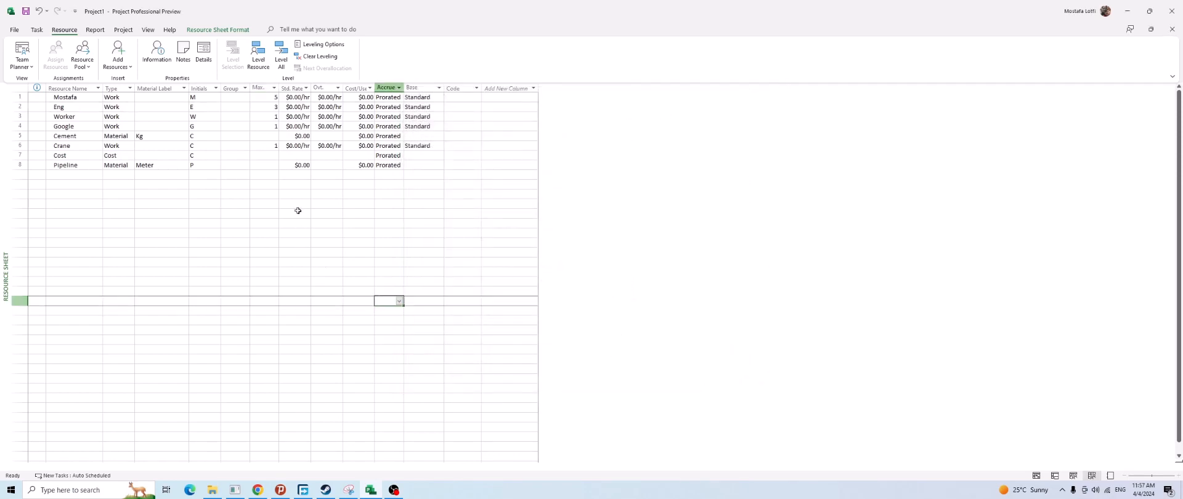
pyautogui.click(294, 147)
pyautogui.click(290, 106)
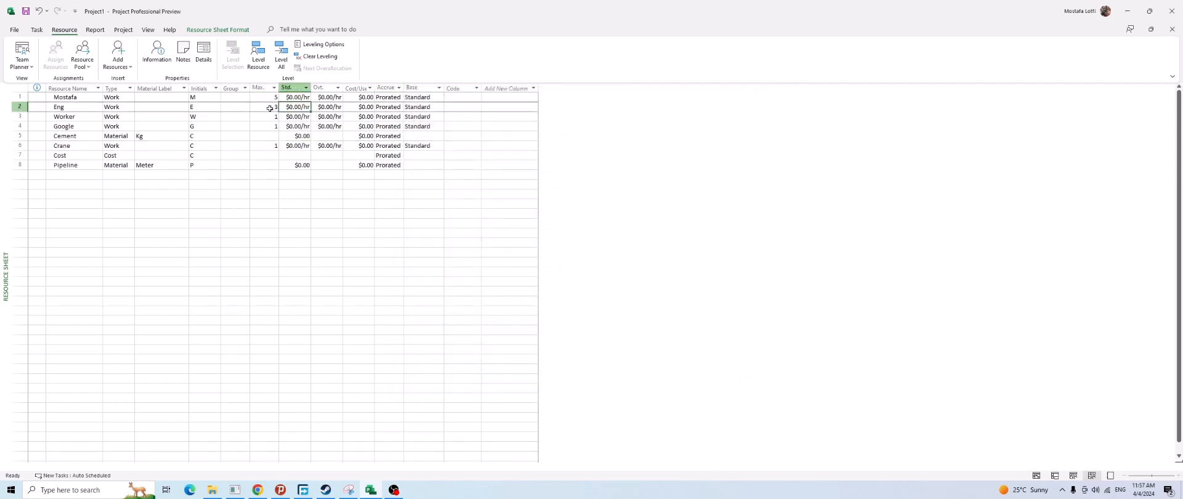
# Review the maximum units of the Eng, Worker and Google resources
pyautogui.click(261, 106)
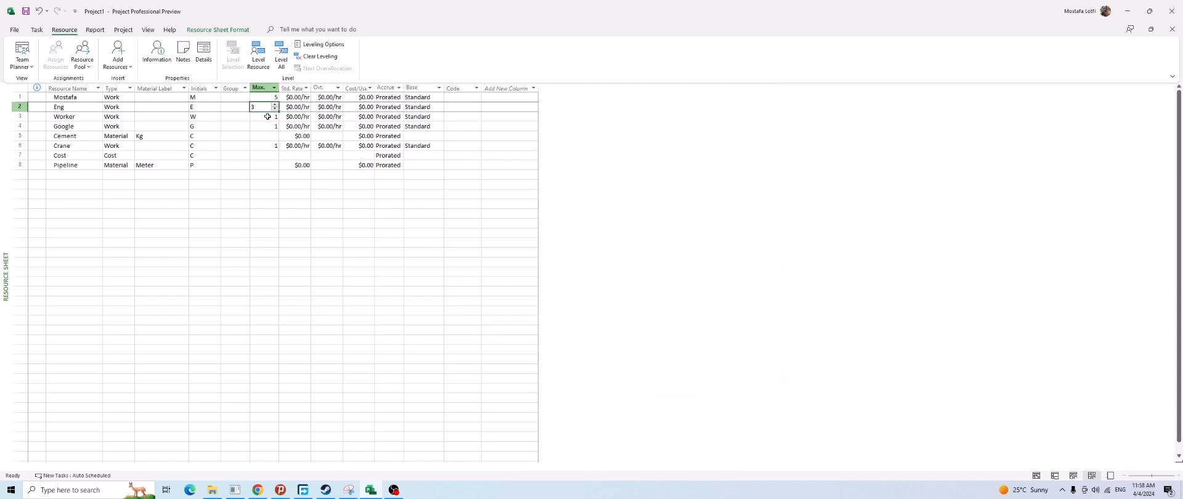
pyautogui.click(266, 117)
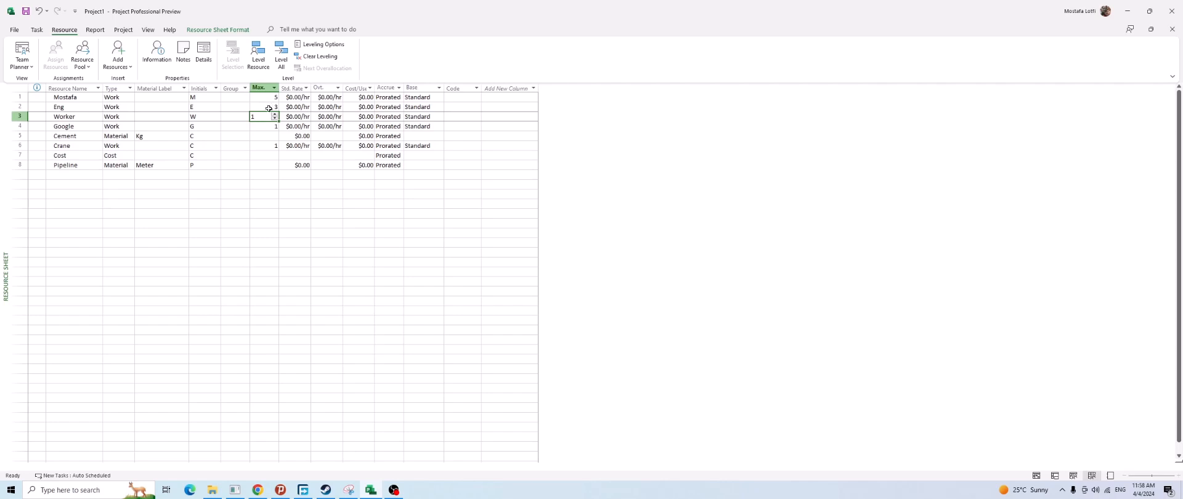
pyautogui.click(268, 108)
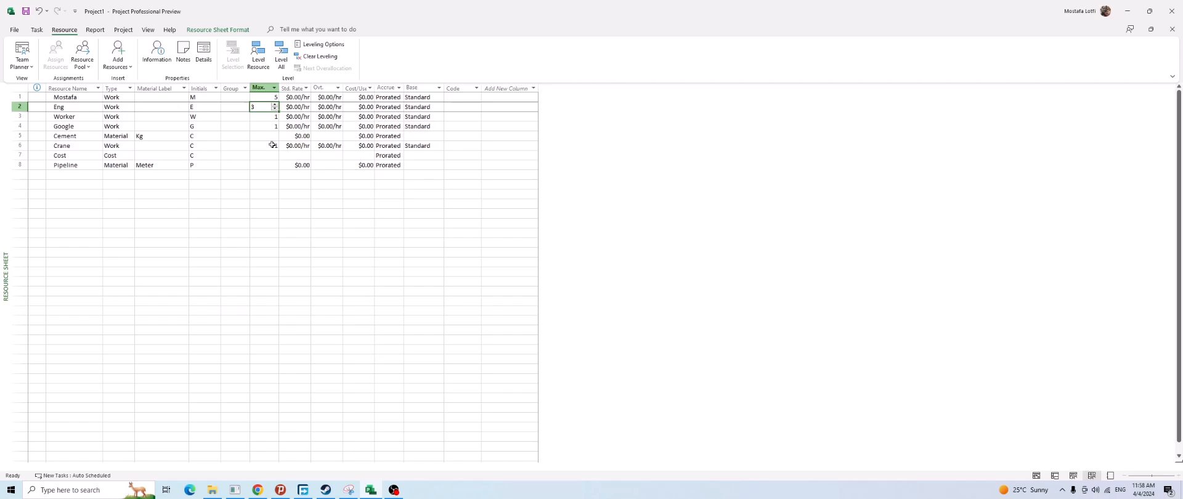
pyautogui.click(262, 126)
pyautogui.click(264, 108)
pyautogui.click(68, 110)
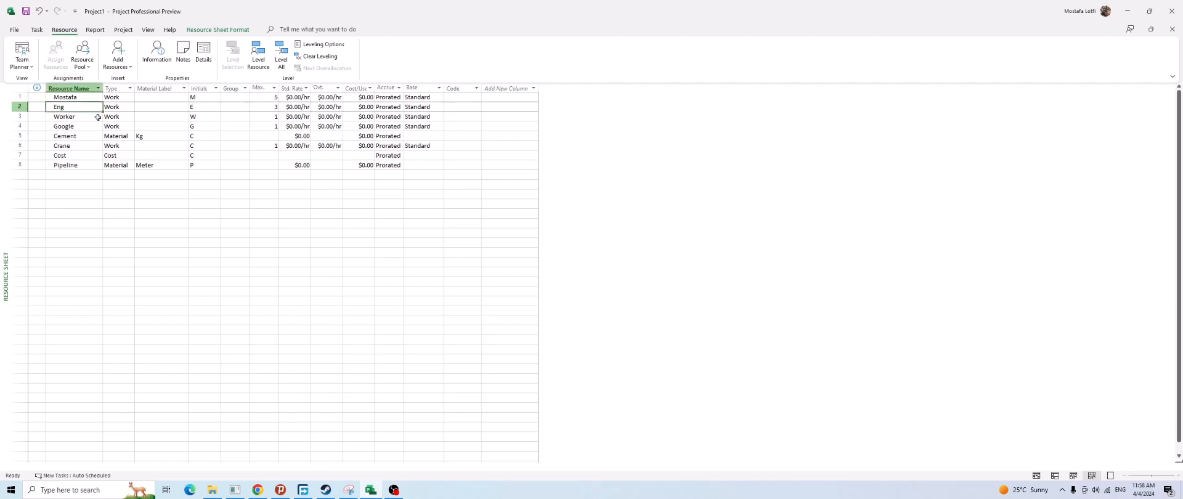
pyautogui.click(263, 108)
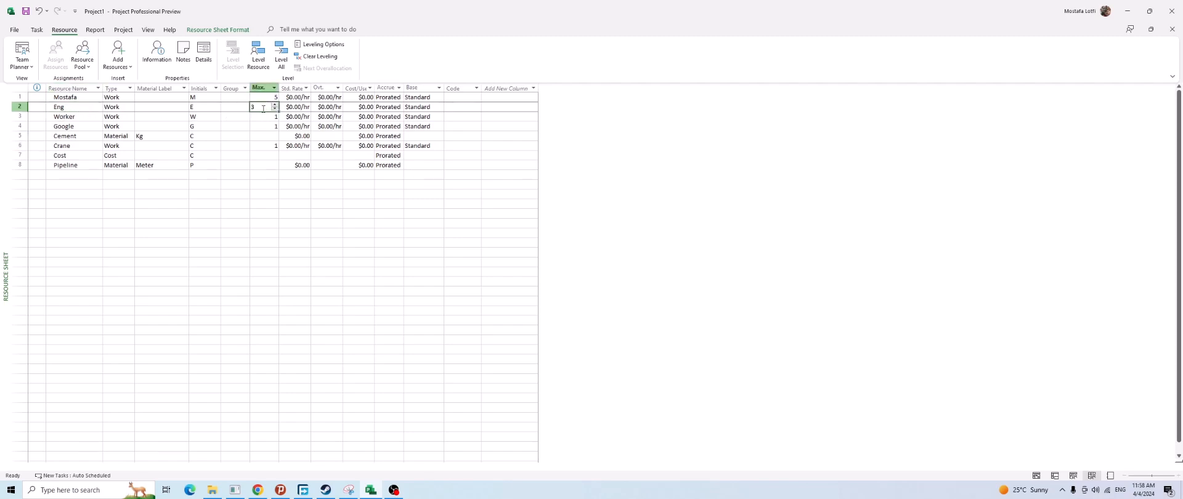
pyautogui.click(229, 136)
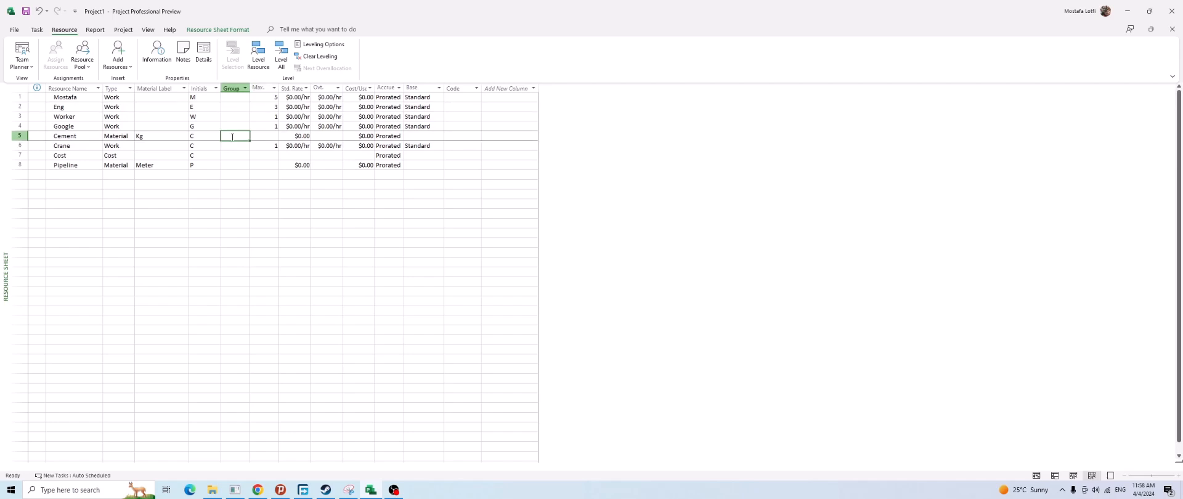
# Compare the Google work resource with the Cement material resource, checking type, maximum units and material label
pyautogui.click(82, 118)
pyautogui.click(82, 136)
pyautogui.click(84, 127)
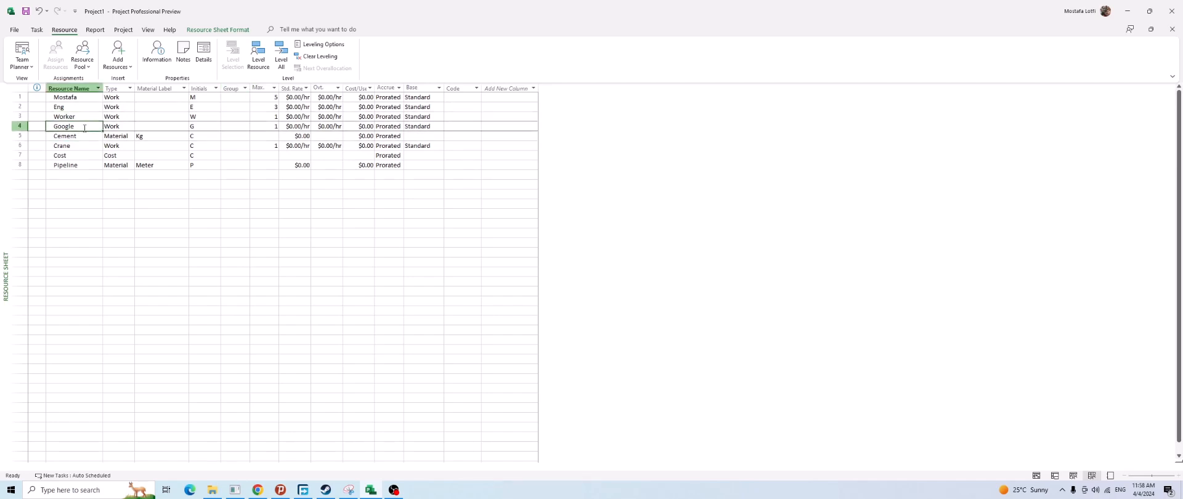
pyautogui.click(128, 127)
pyautogui.click(246, 156)
pyautogui.click(268, 136)
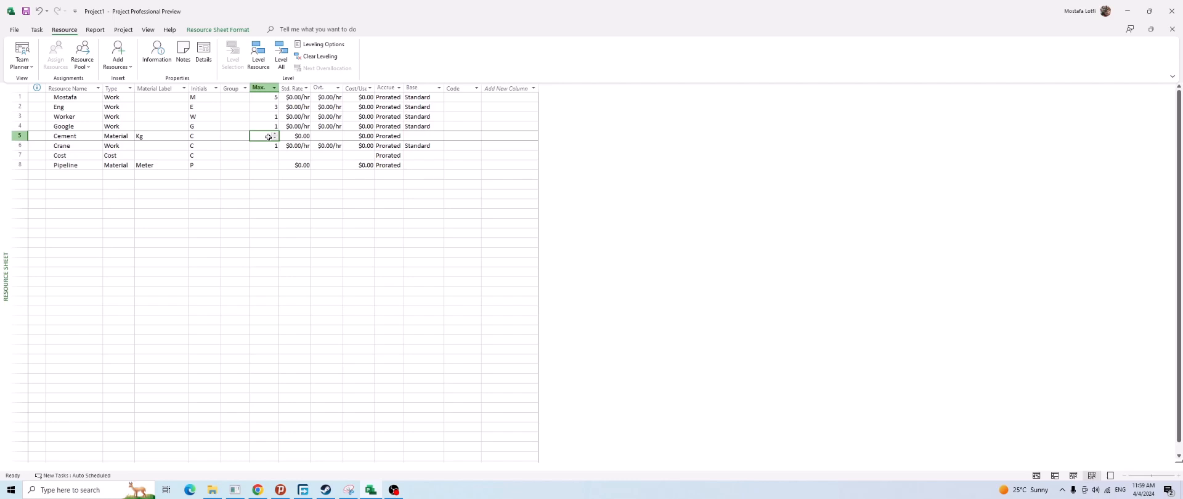
pyautogui.click(284, 176)
pyautogui.click(259, 135)
pyautogui.click(76, 129)
pyautogui.click(158, 137)
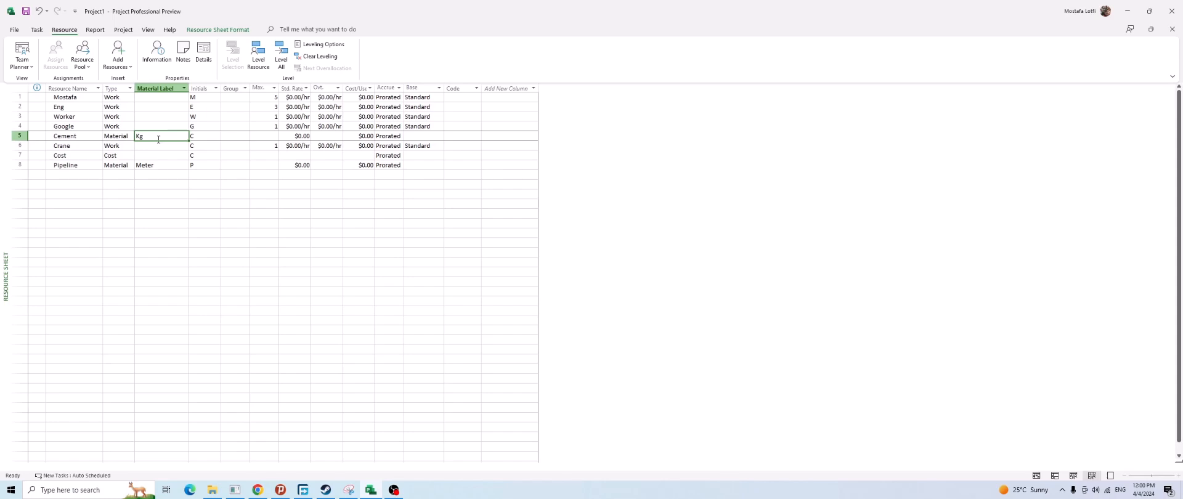
pyautogui.click(210, 146)
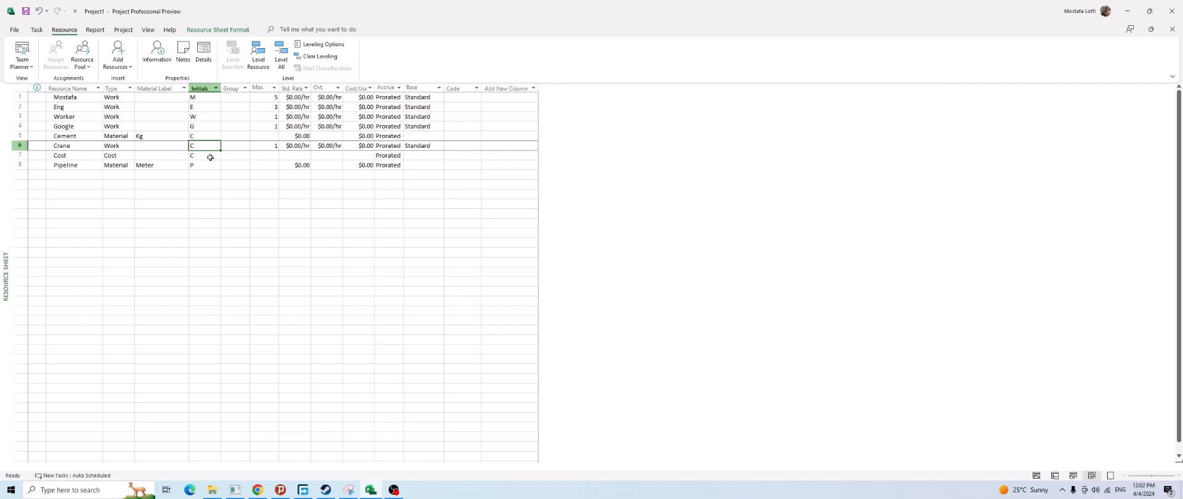
pyautogui.click(270, 221)
pyautogui.click(246, 158)
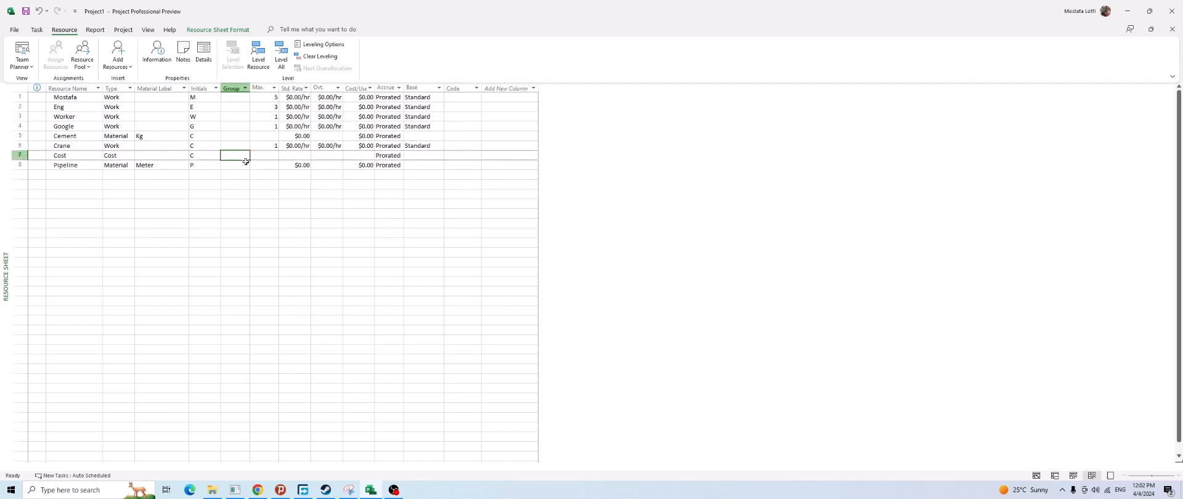
pyautogui.click(226, 194)
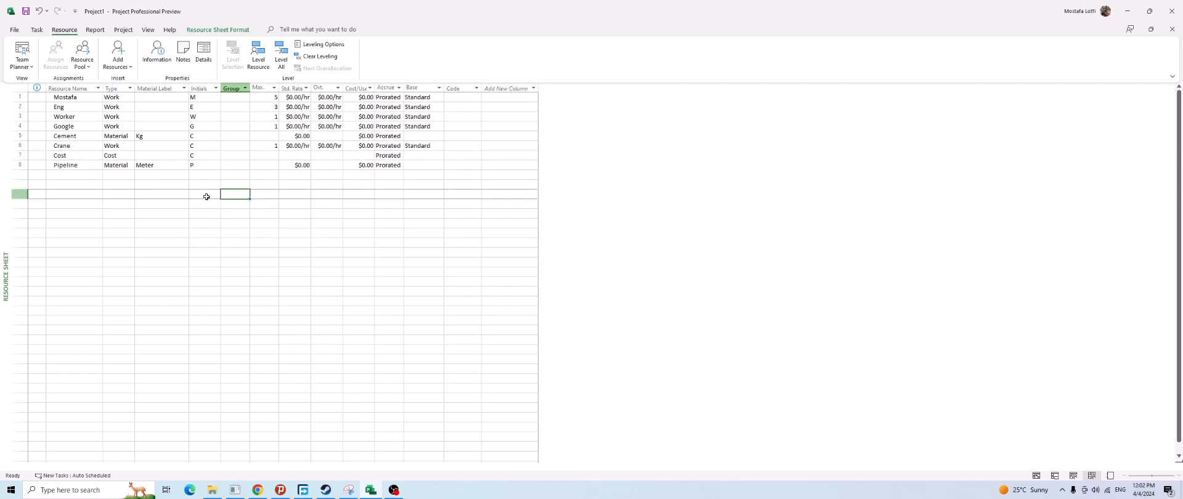
# Switch to the Gantt Chart view and look over the task list down to the Backend subtasks
pyautogui.click(22, 64)
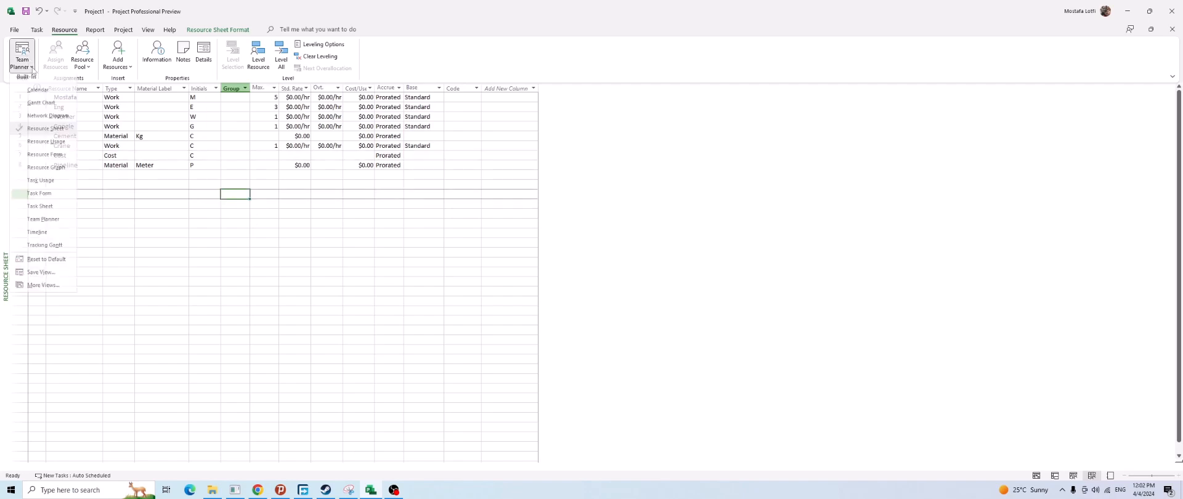
pyautogui.click(53, 107)
pyautogui.click(172, 192)
pyautogui.scroll(-3, 152, 348)
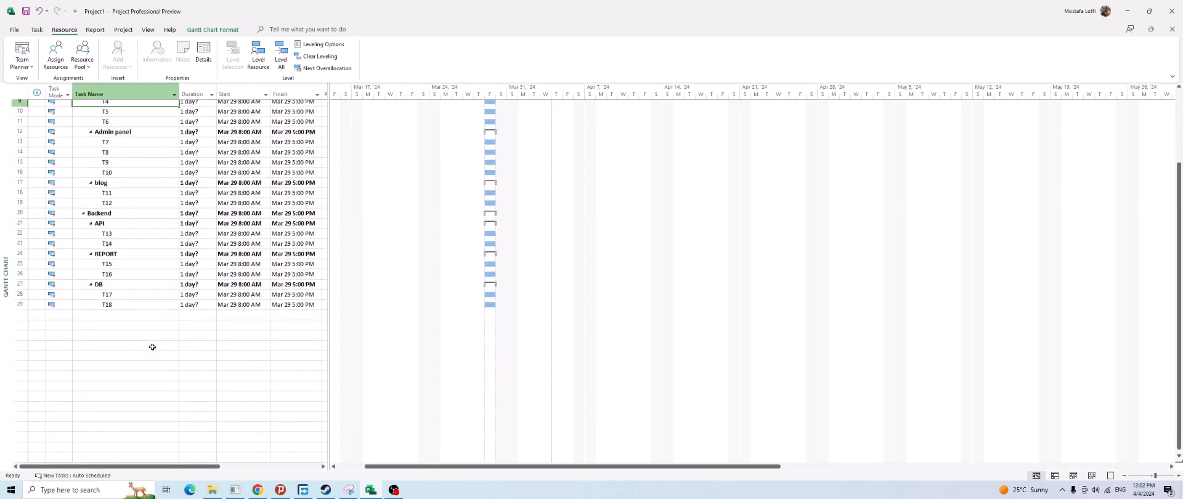
pyautogui.click(134, 278)
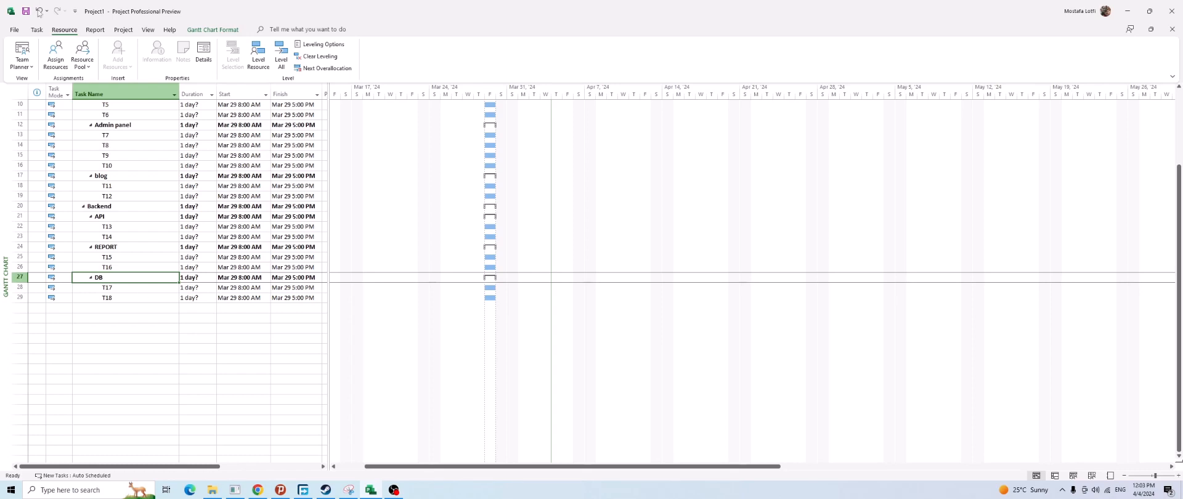
# Return to the Resource Sheet view and check the maximum units fields of Cement and Crane
pyautogui.click(22, 64)
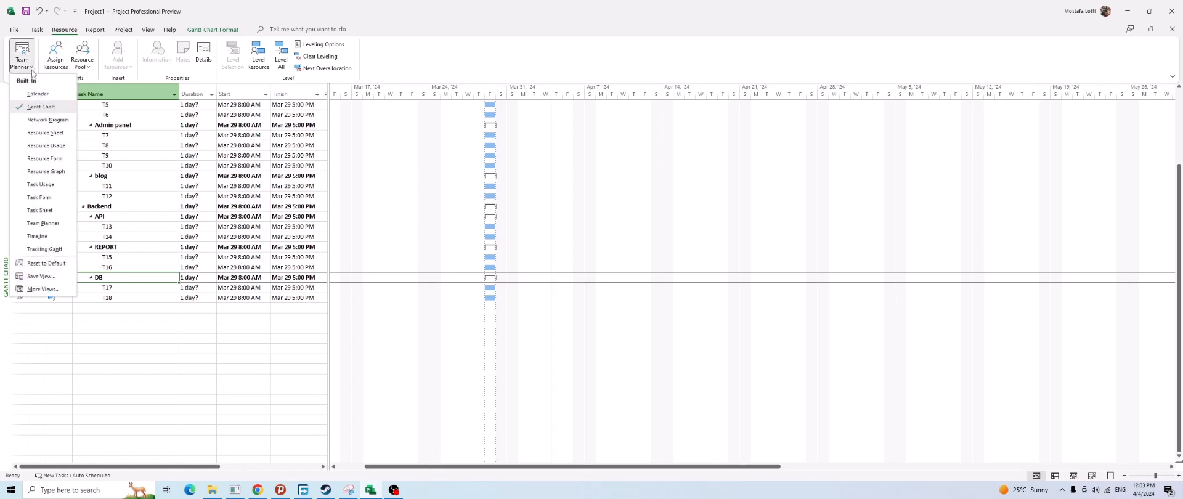
pyautogui.click(45, 132)
pyautogui.click(170, 177)
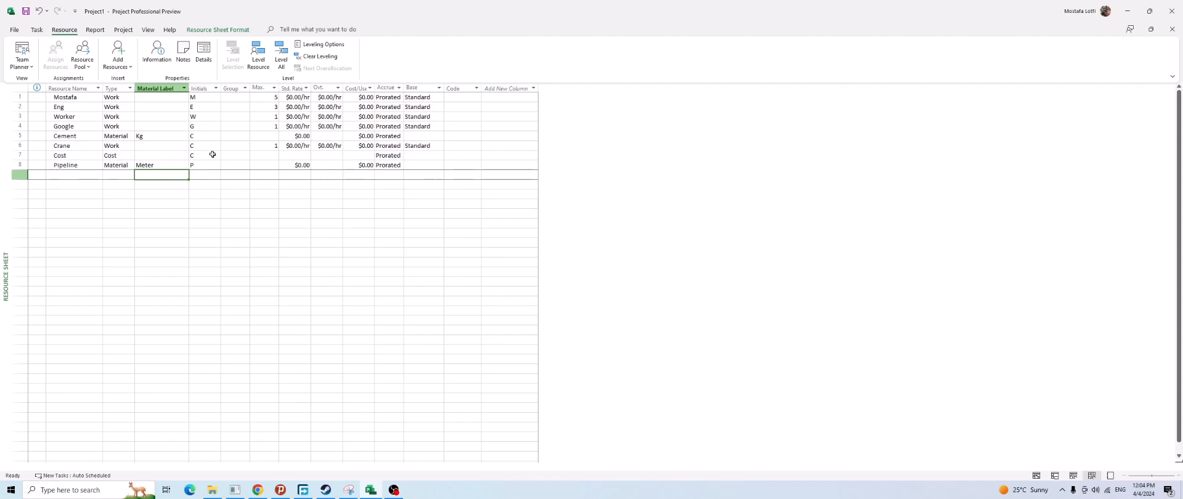
pyautogui.click(185, 145)
pyautogui.click(198, 136)
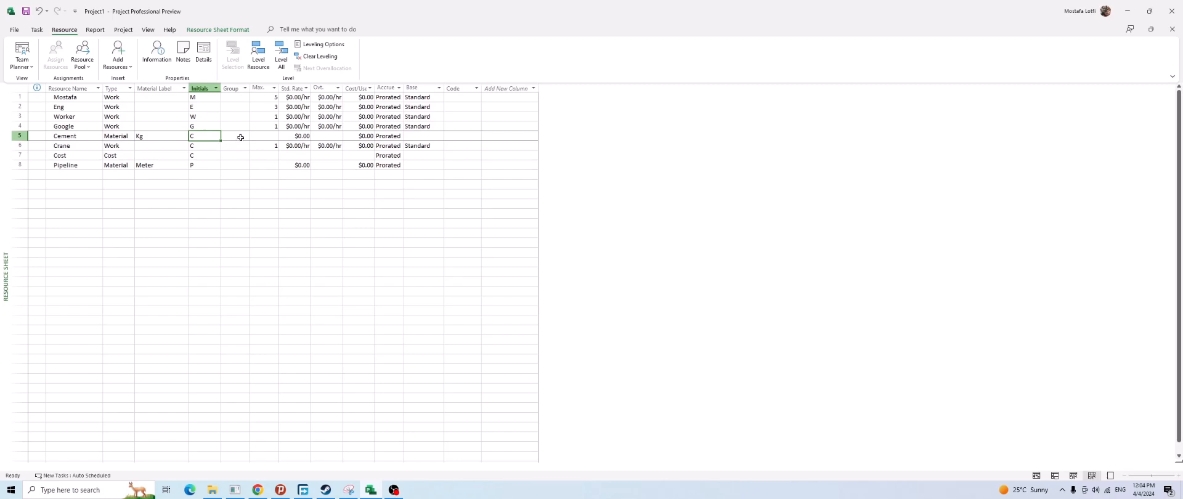
pyautogui.click(260, 133)
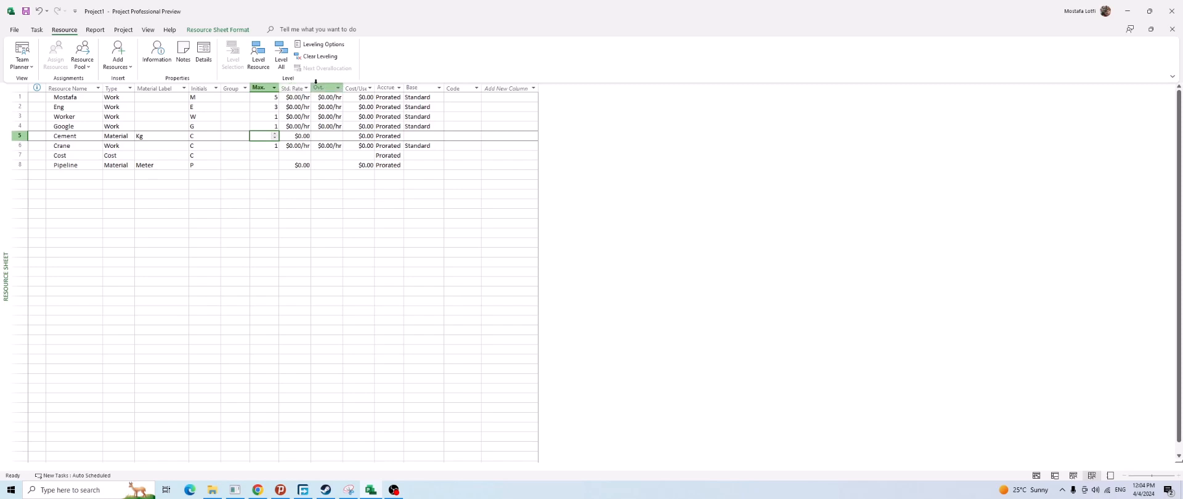
pyautogui.click(252, 144)
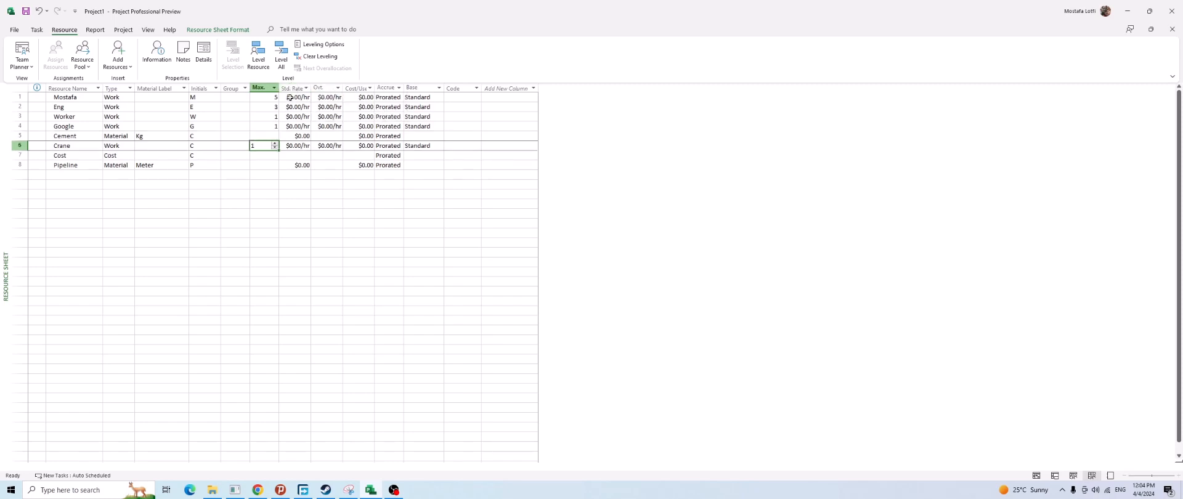
# Try hourly standard rates of $10 and $20 for the first resource
pyautogui.click(289, 98)
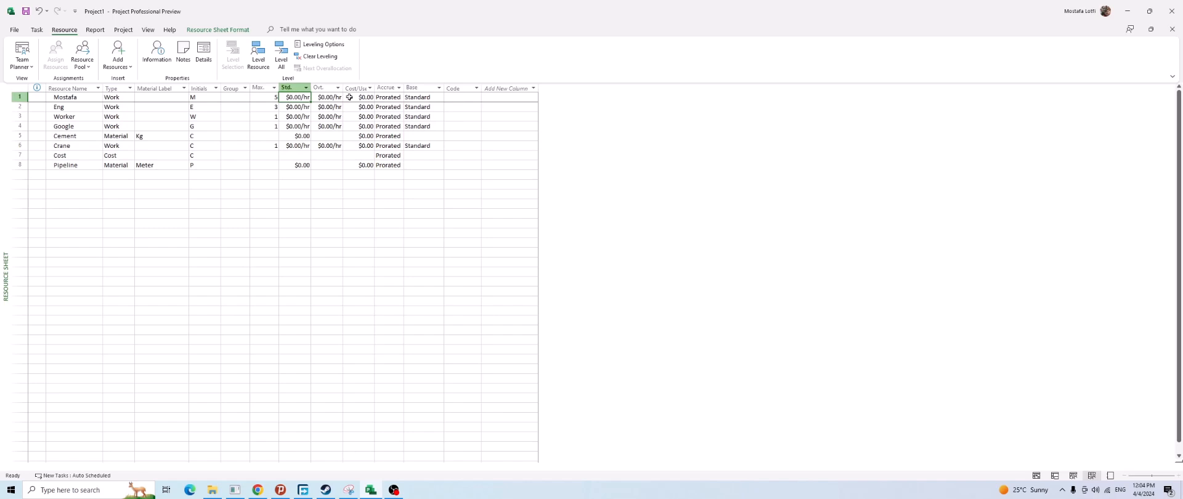
pyautogui.write('10')
pyautogui.press('Return')
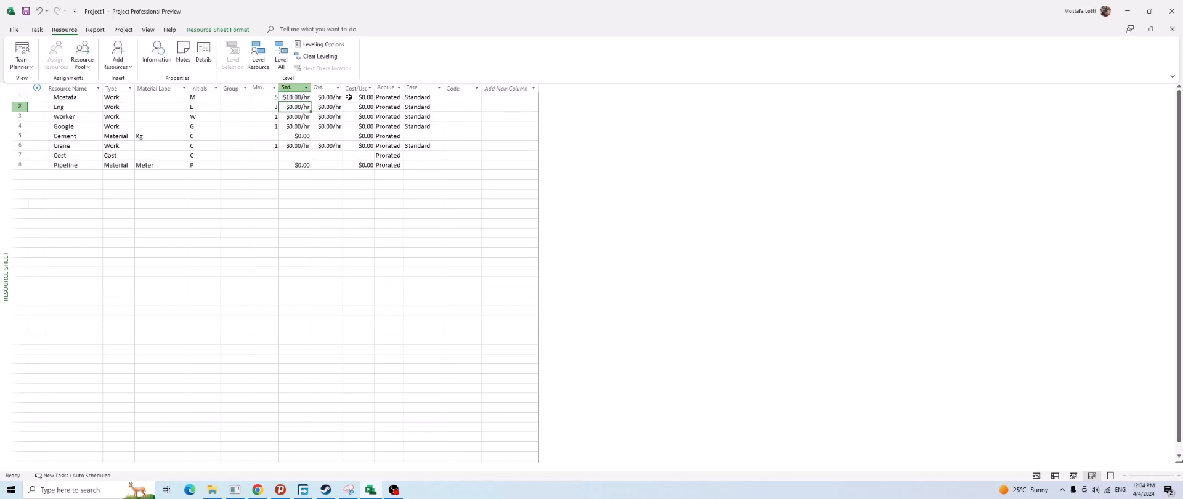
pyautogui.press('Up')
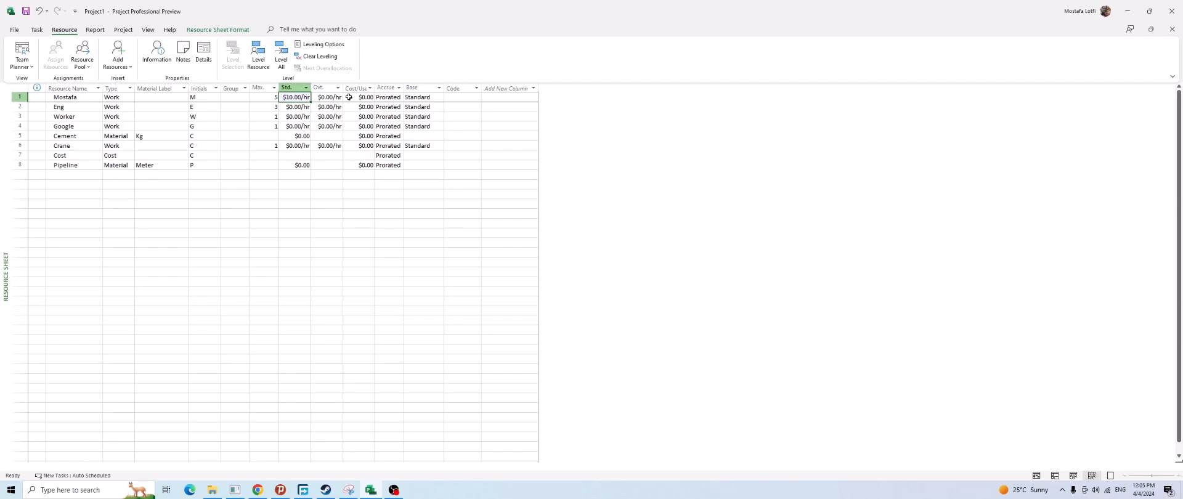
pyautogui.write('20')
pyautogui.press('Return')
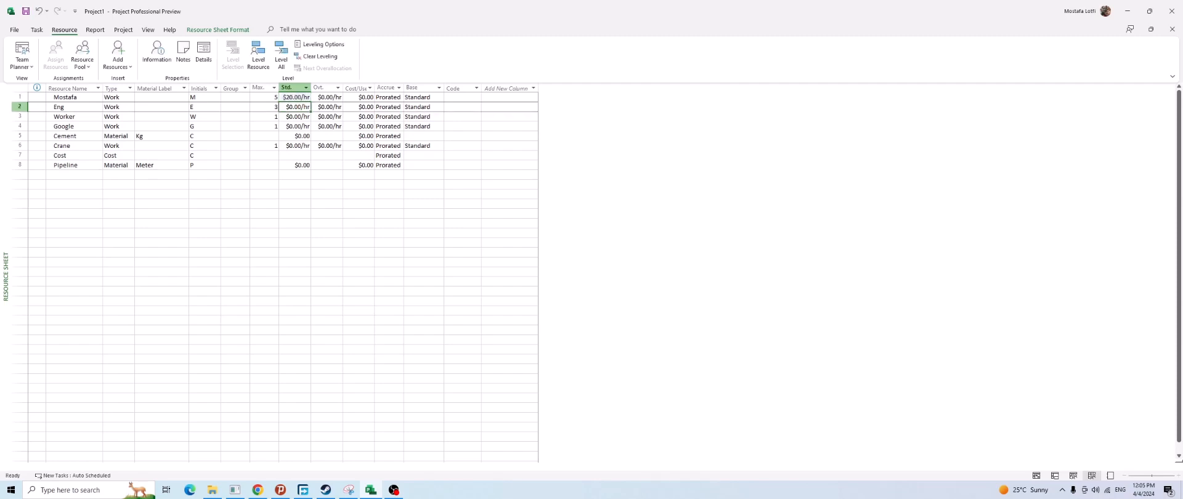
# Set the first resource's standard rate to 100 per day
pyautogui.press('Up')
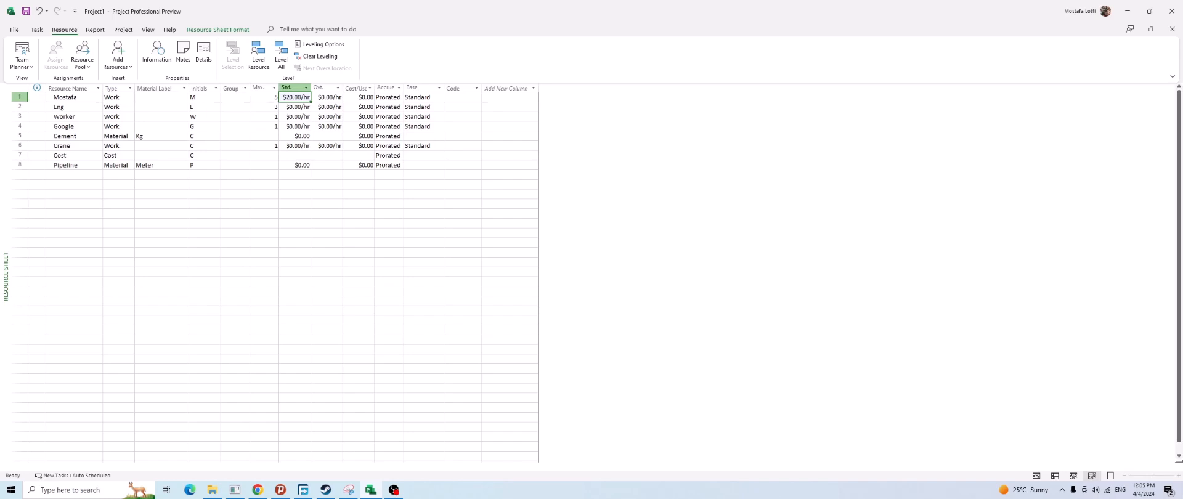
pyautogui.write('5')
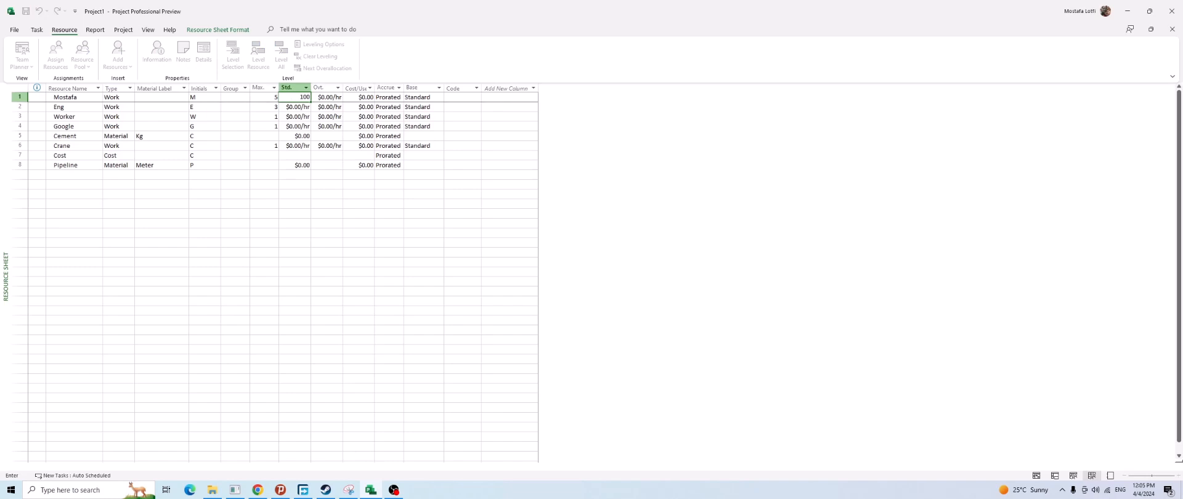
pyautogui.write('/d')
pyautogui.press('Return')
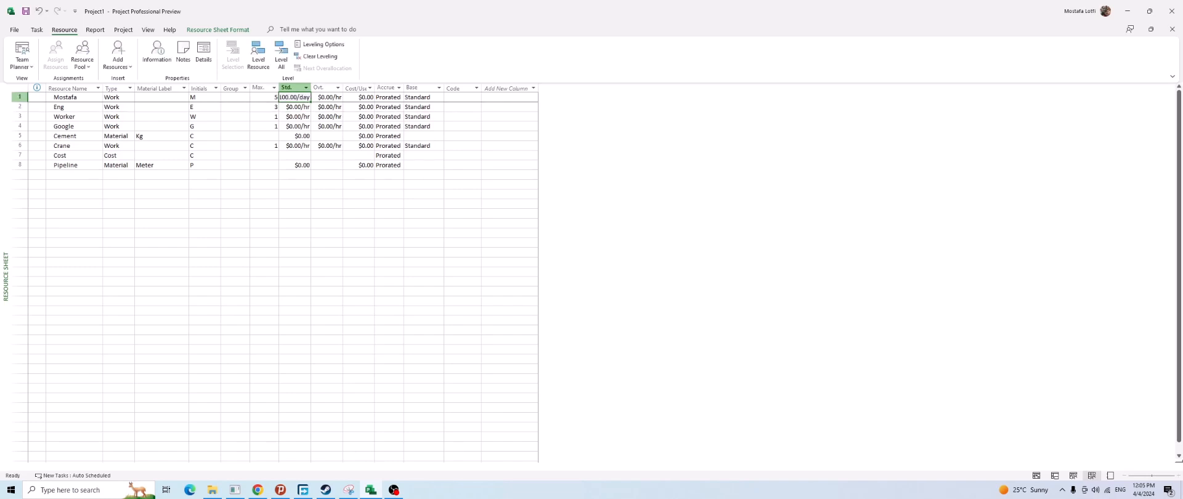
# Set the first resource's standard rate to 100 per week and its overtime rate to $10 per hour
pyautogui.write('100.00/w')
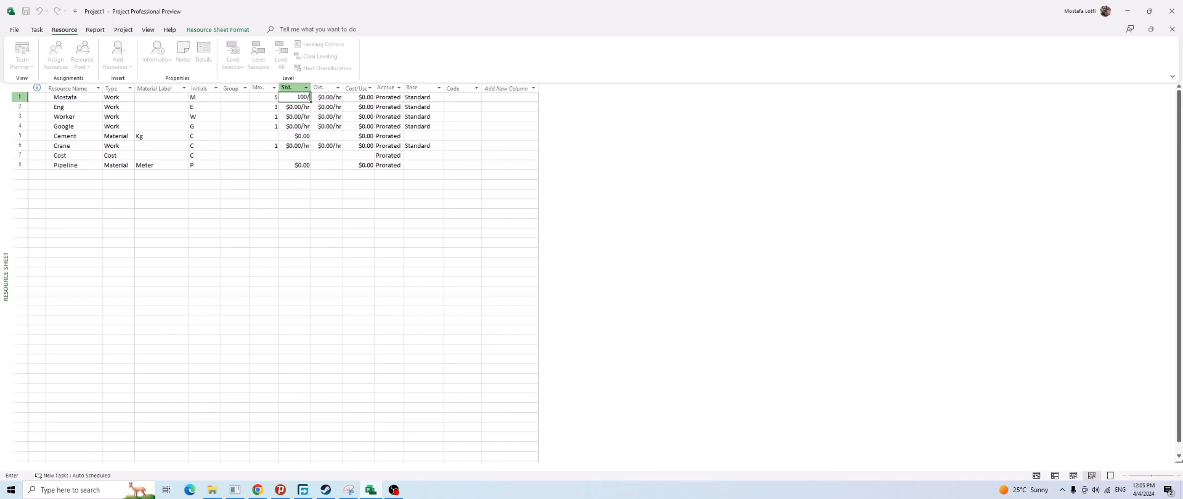
pyautogui.press('Return')
pyautogui.press('Up')
pyautogui.press('Right')
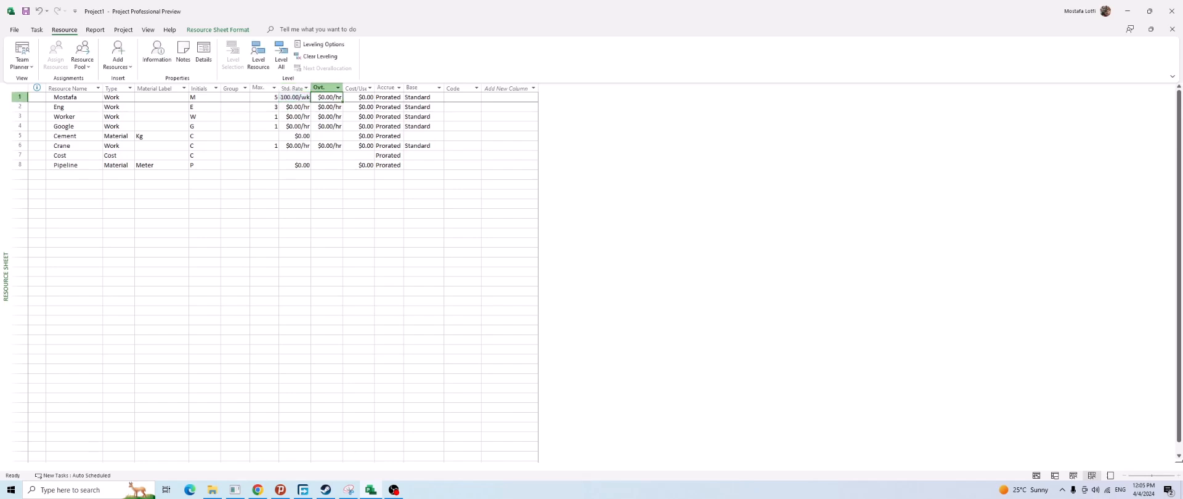
pyautogui.write('10')
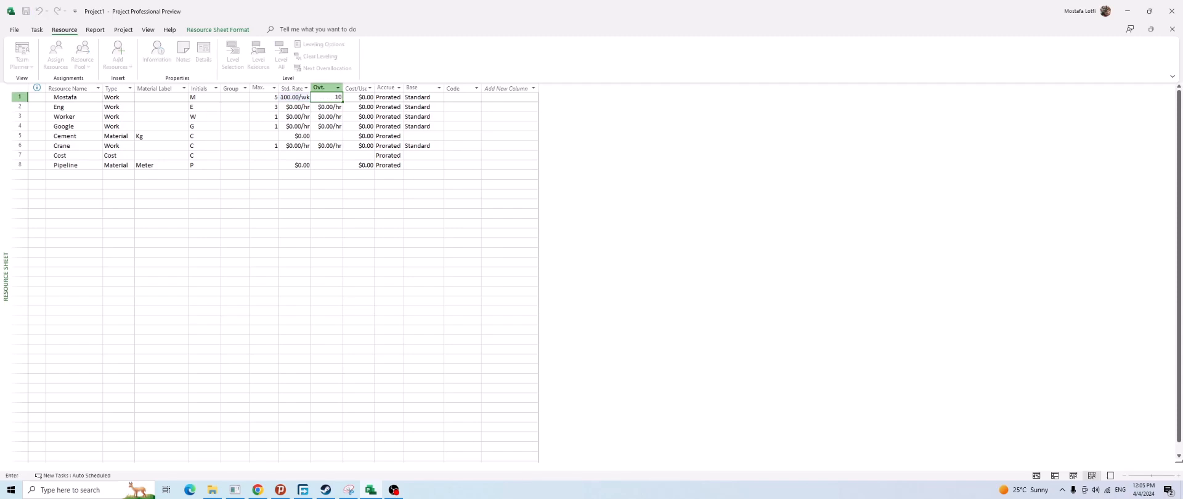
pyautogui.press('Return')
pyautogui.press('Up')
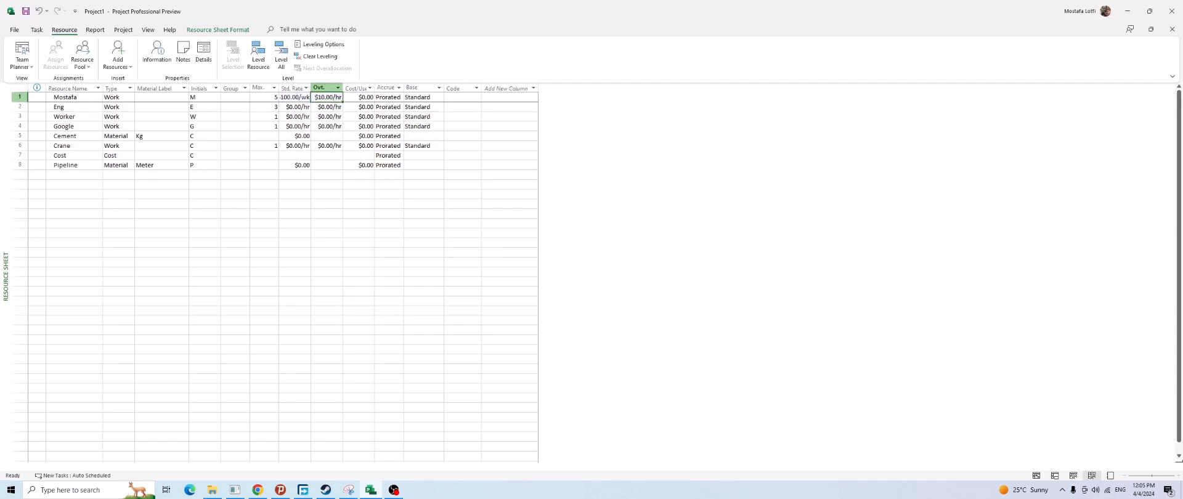
pyautogui.press('Left')
pyautogui.press('Right')
pyautogui.press('Left')
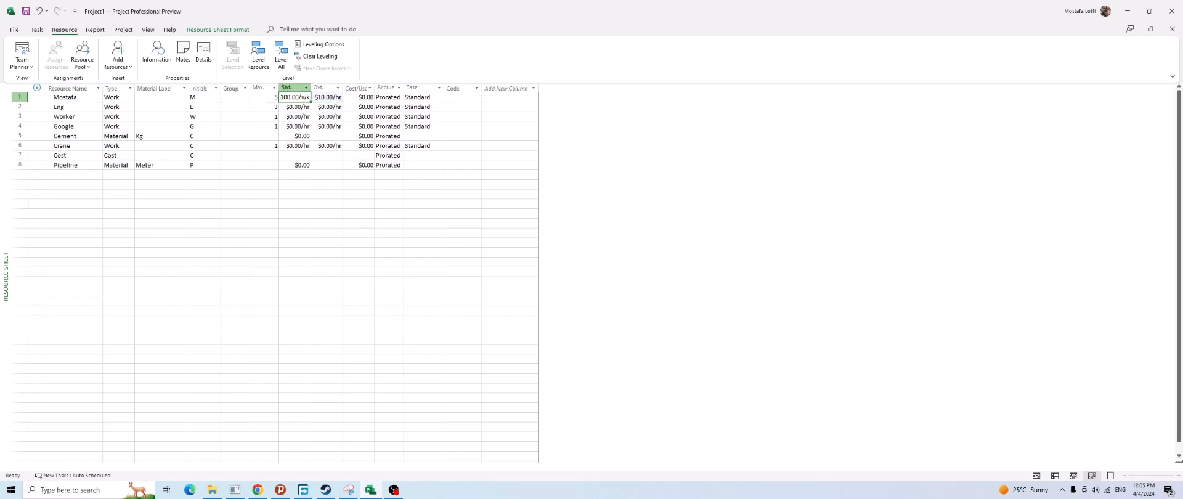
# Set the Cement resource's standard rate to $200
pyautogui.press('Down')
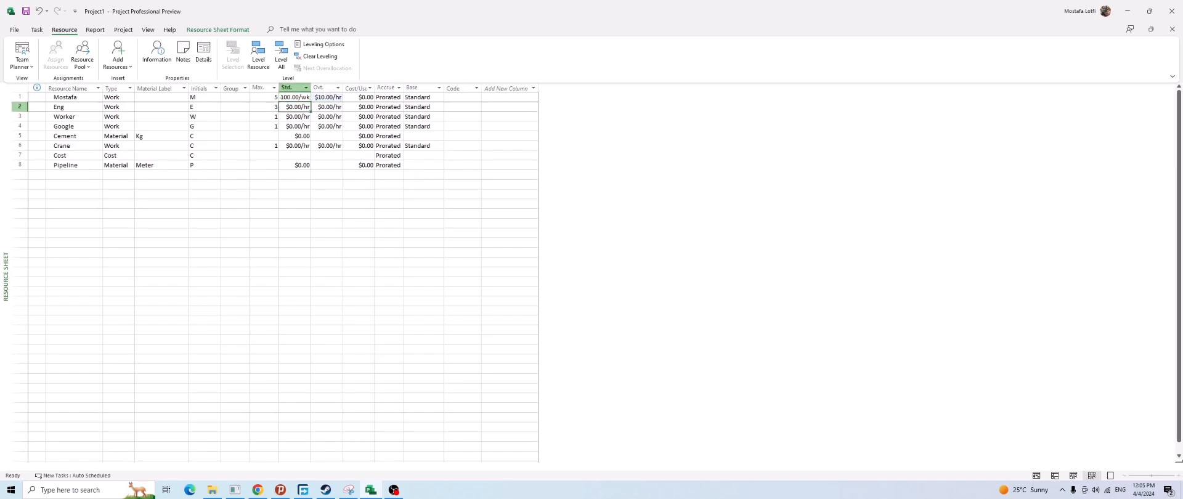
pyautogui.press('Down')
pyautogui.press('Down')
pyautogui.press('Down')
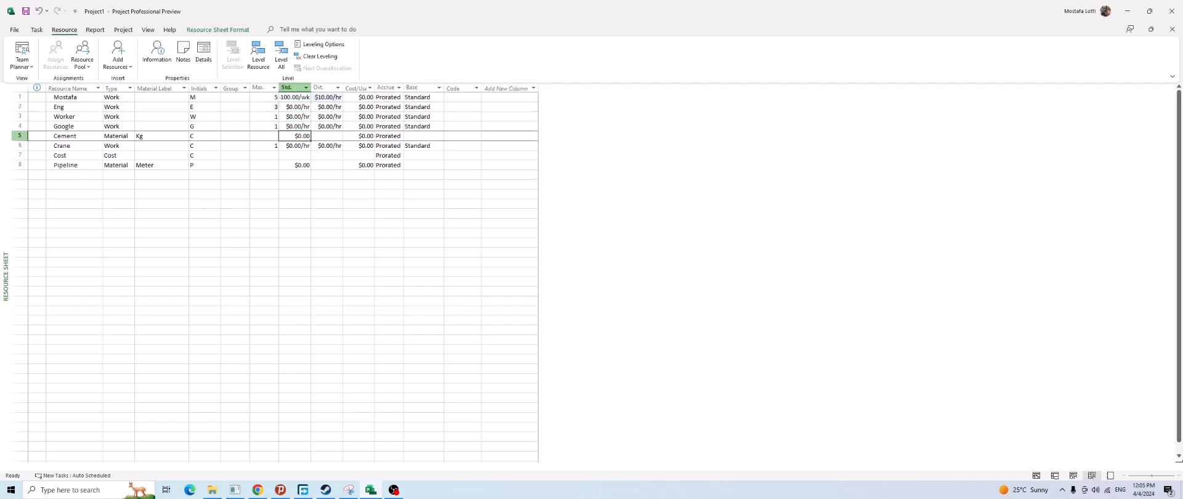
pyautogui.press('Up')
pyautogui.press('Down')
pyautogui.write('200')
pyautogui.press('Return')
pyautogui.press('Up')
pyautogui.press('Left')
pyautogui.press('Left')
pyautogui.press('Left')
pyautogui.press('Left')
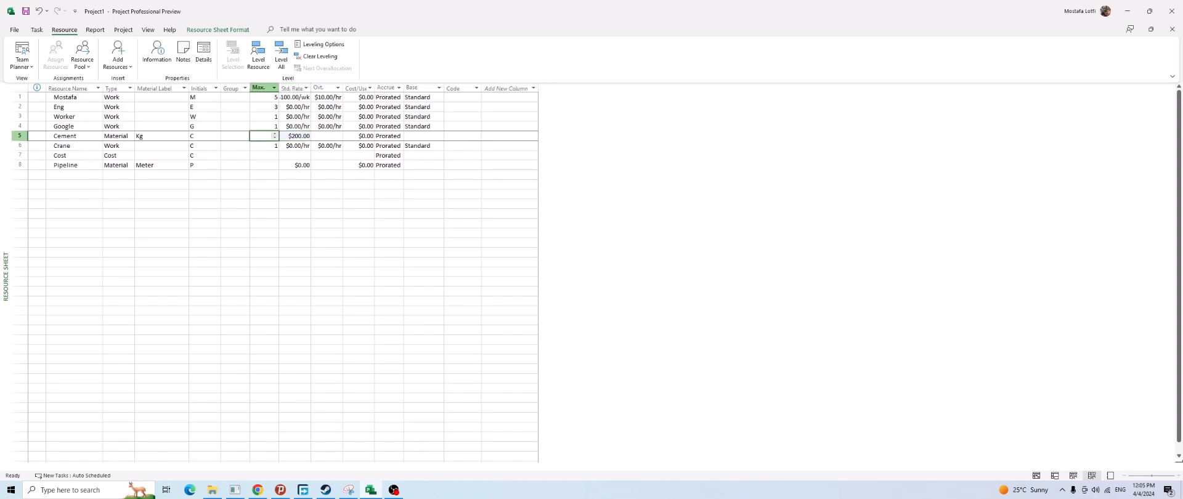
# Examine the Cement resource's fields from its name through the material label to the standard and overtime rates
pyautogui.press('Left')
pyautogui.press('Left')
pyautogui.press('Left')
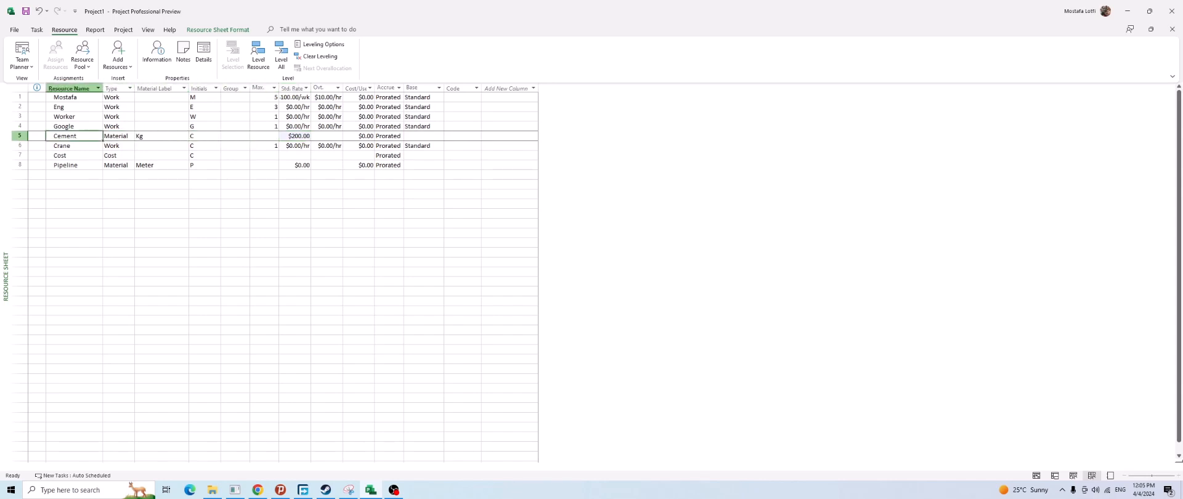
pyautogui.press('Right')
pyautogui.press('Right')
pyautogui.press('Right')
pyautogui.press('Right')
pyautogui.press('Right')
pyautogui.press('Right')
pyautogui.press('Right')
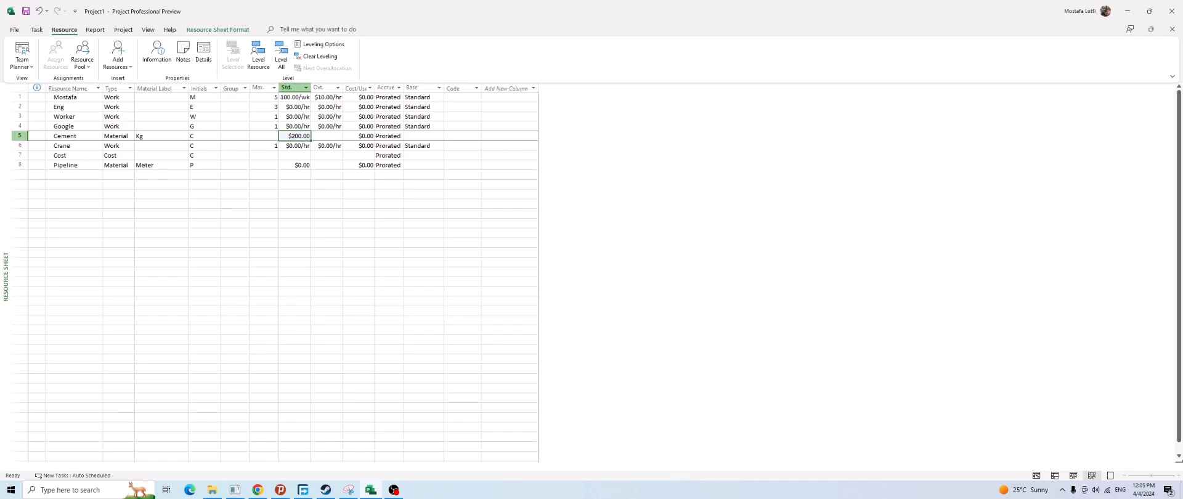
pyautogui.press('Right')
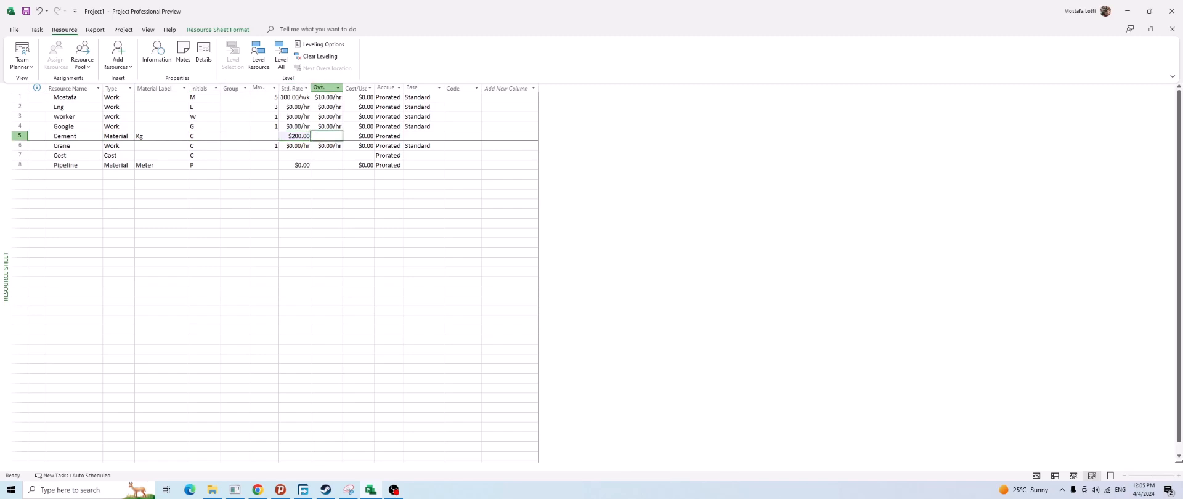
pyautogui.press('Left')
pyautogui.press('Left')
pyautogui.press('Right')
pyautogui.press('Right')
pyautogui.press('Left')
pyautogui.press('Left')
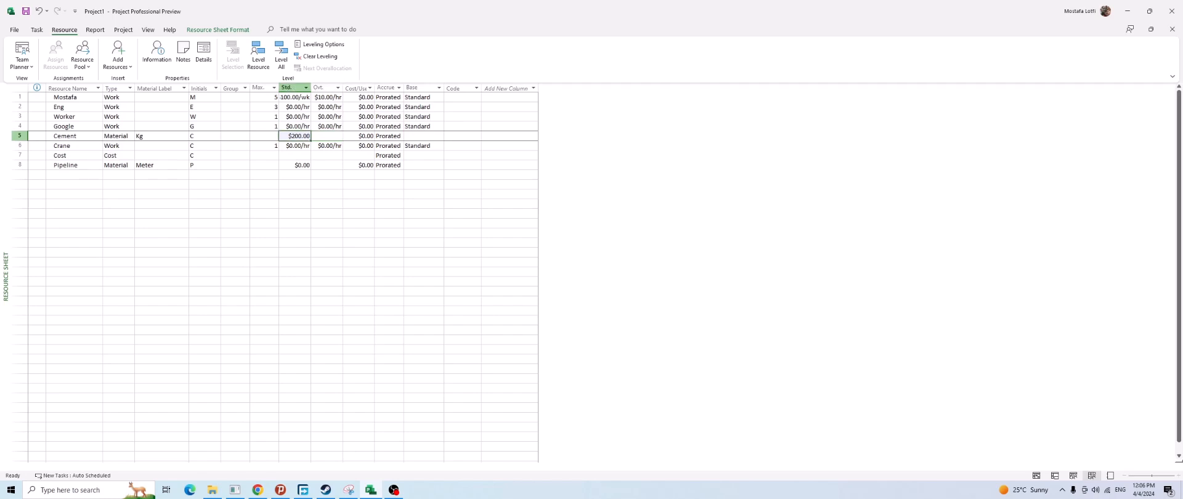
pyautogui.press('Right')
pyautogui.press('Right')
pyautogui.press('Left')
pyautogui.press('Up')
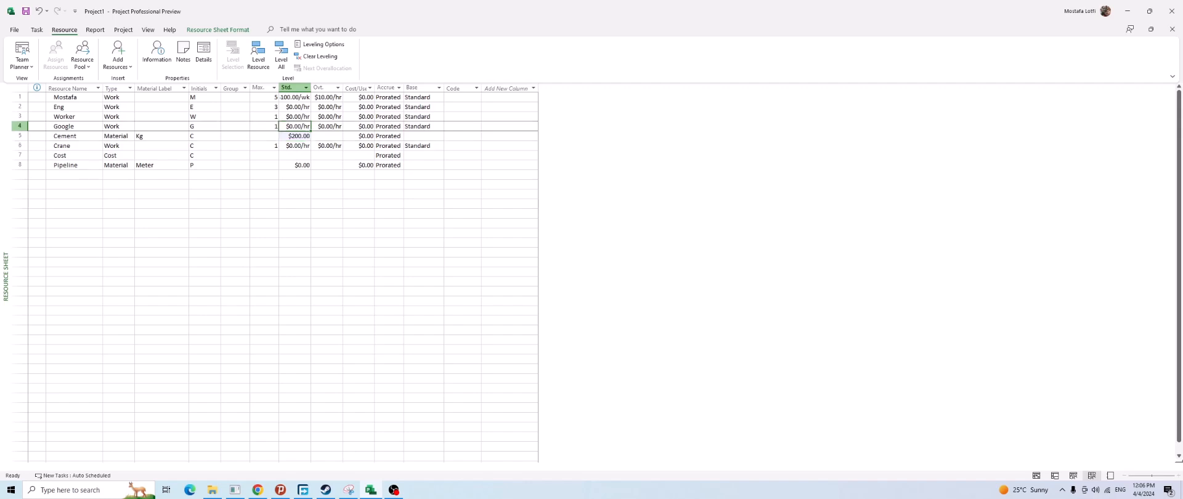
pyautogui.press('Down')
pyautogui.press('Left')
pyautogui.press('Left')
pyautogui.press('Left')
pyautogui.press('Left')
pyautogui.press('Left')
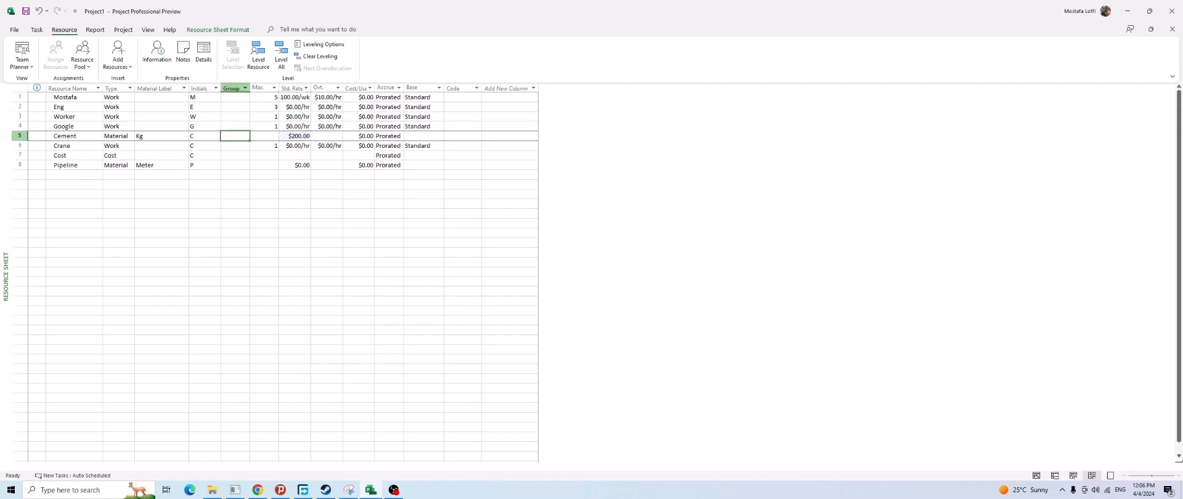
pyautogui.press('Right')
pyautogui.press('Right')
pyautogui.press('Right')
pyautogui.press('Right')
pyautogui.press('Right')
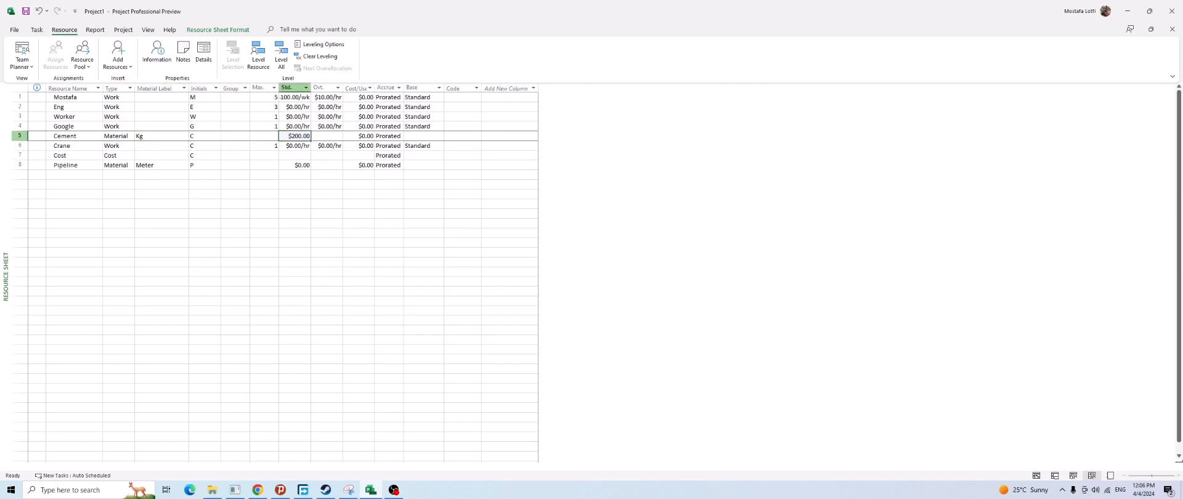
# Try a standard rate of 2/d for the Cement material resource, and re-enter 200 as its rate
pyautogui.press('Right')
pyautogui.press('Left')
pyautogui.press('Up')
pyautogui.press('Down')
pyautogui.write('2')
pyautogui.write('/h')
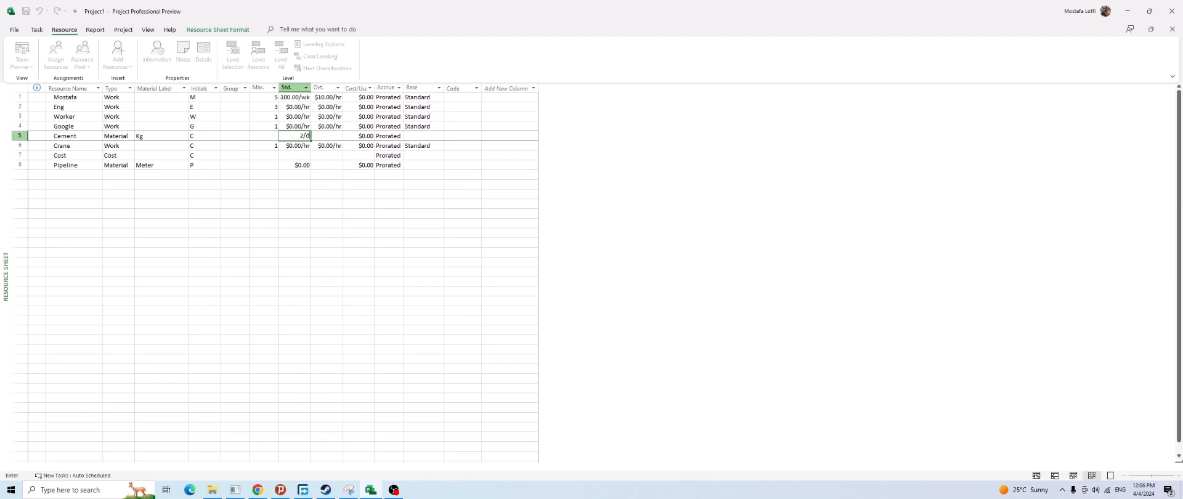
pyautogui.press('Return')
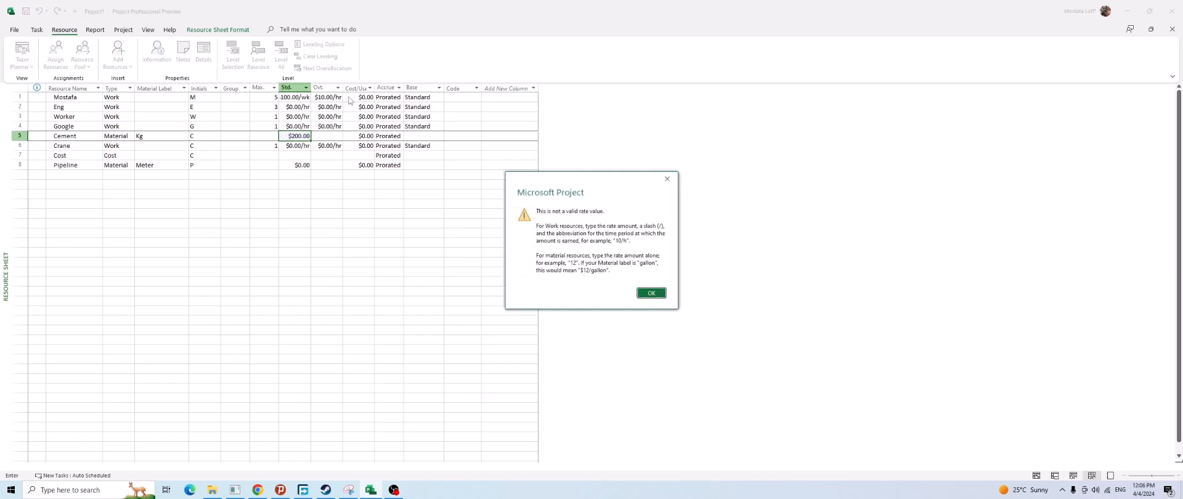
pyautogui.press('Return')
pyautogui.write('200')
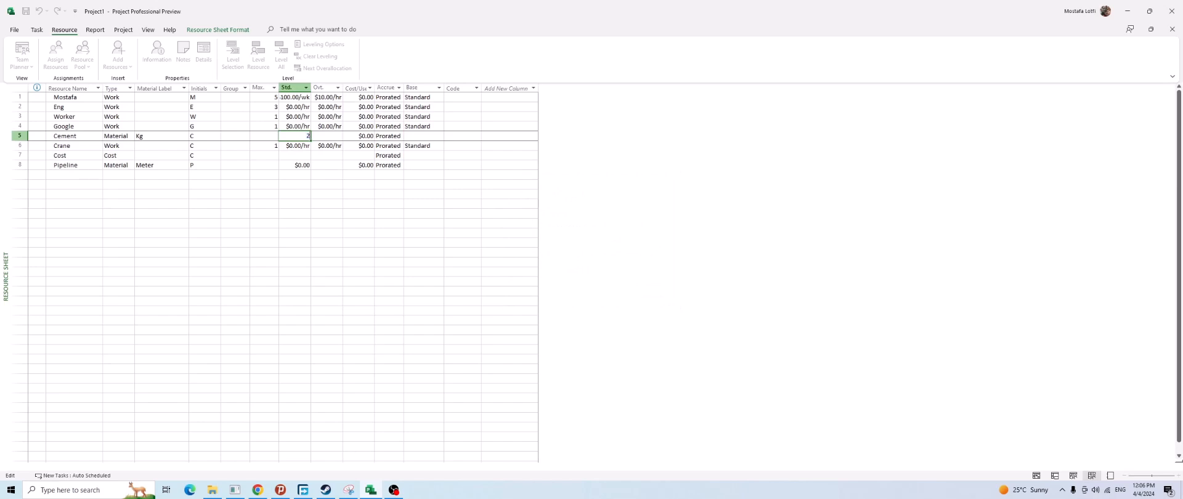
pyautogui.press('Return')
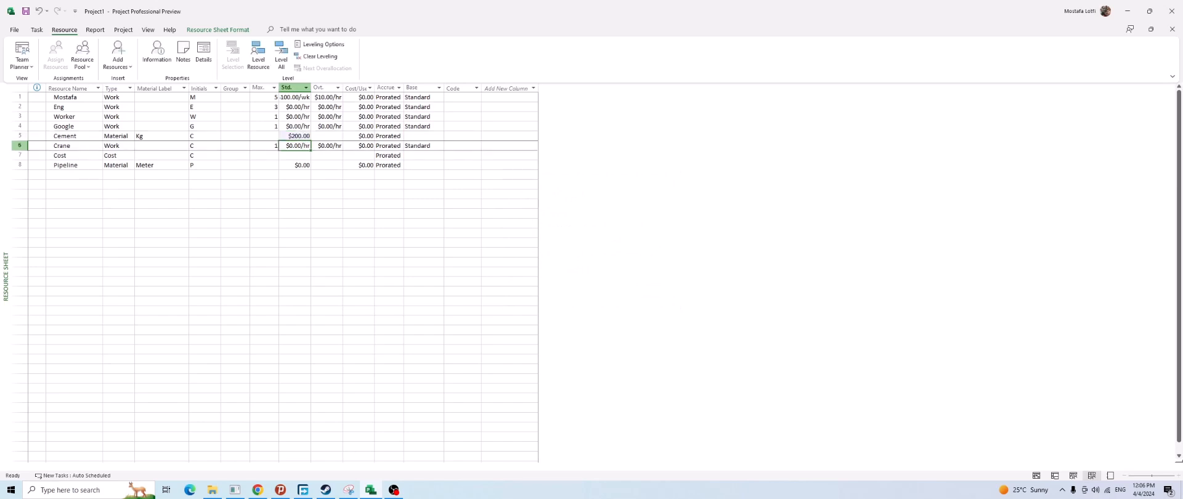
# Examine the maximum units, rate and cost-per-use fields of the Crane and Cost resources
pyautogui.press('Right')
pyautogui.press('Right')
pyautogui.press('Right')
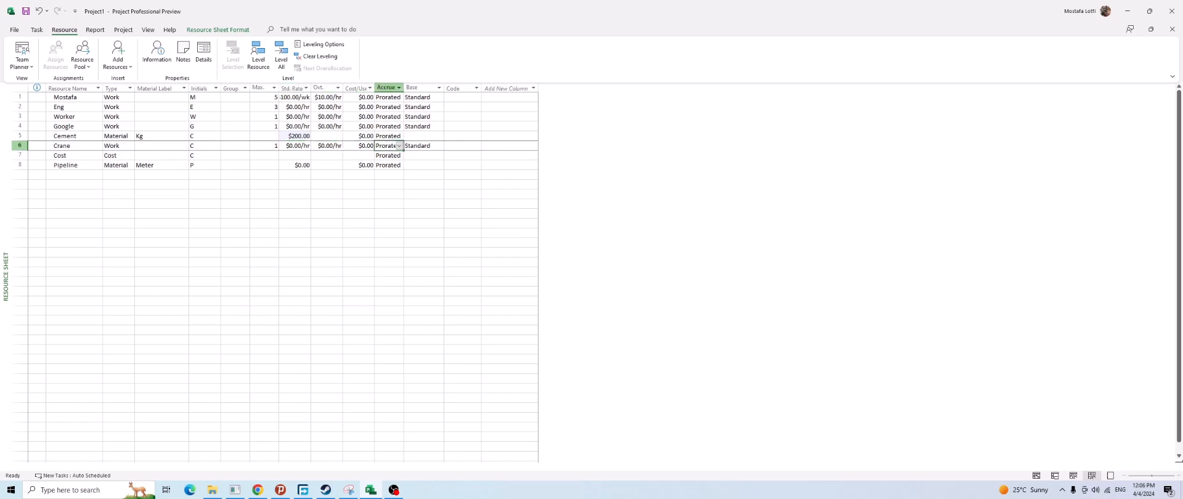
pyautogui.press('Left')
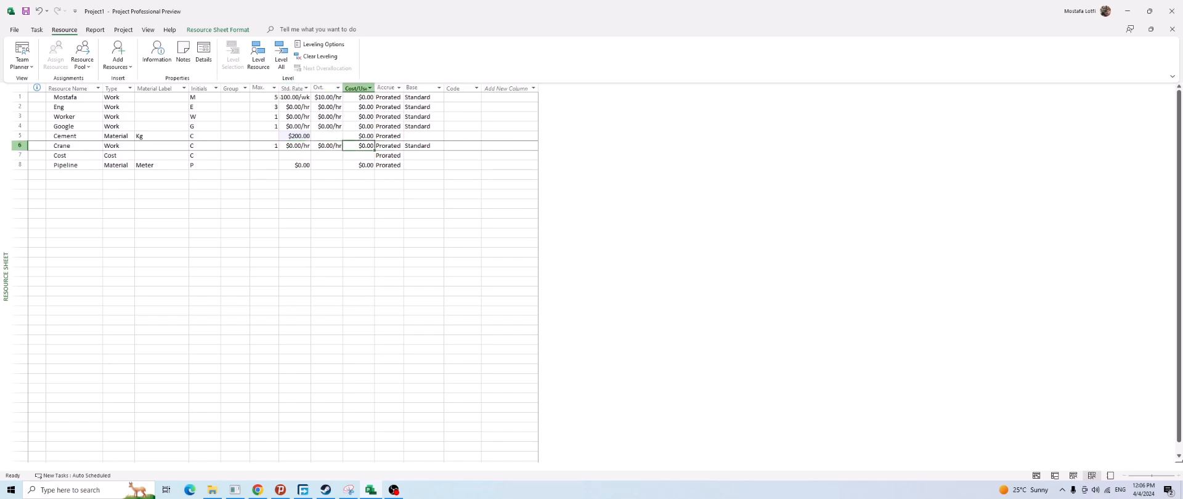
pyautogui.press('Left')
pyautogui.press('Left')
pyautogui.press('Left')
pyautogui.press('Down')
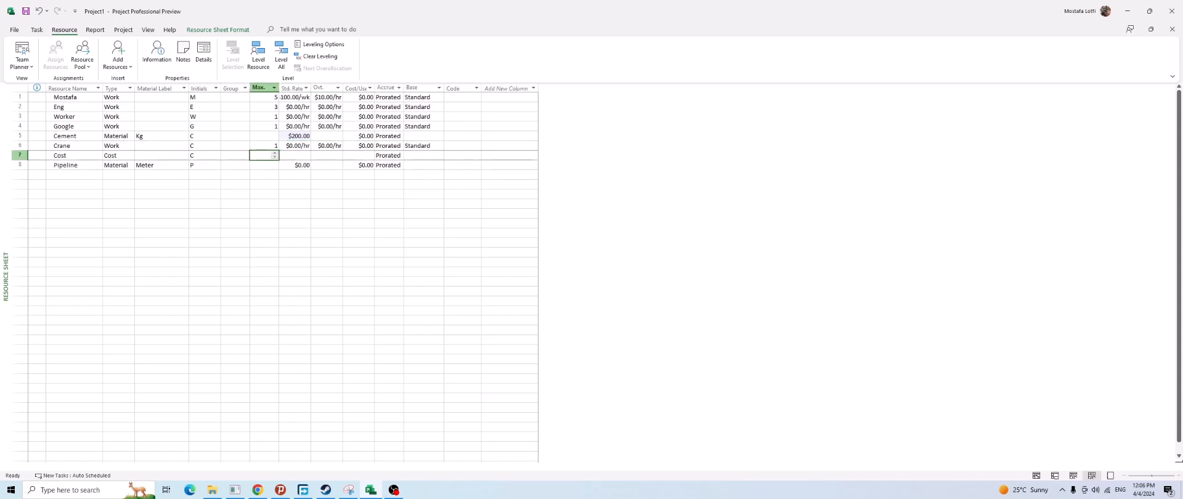
pyautogui.press('Left')
pyautogui.press('Left')
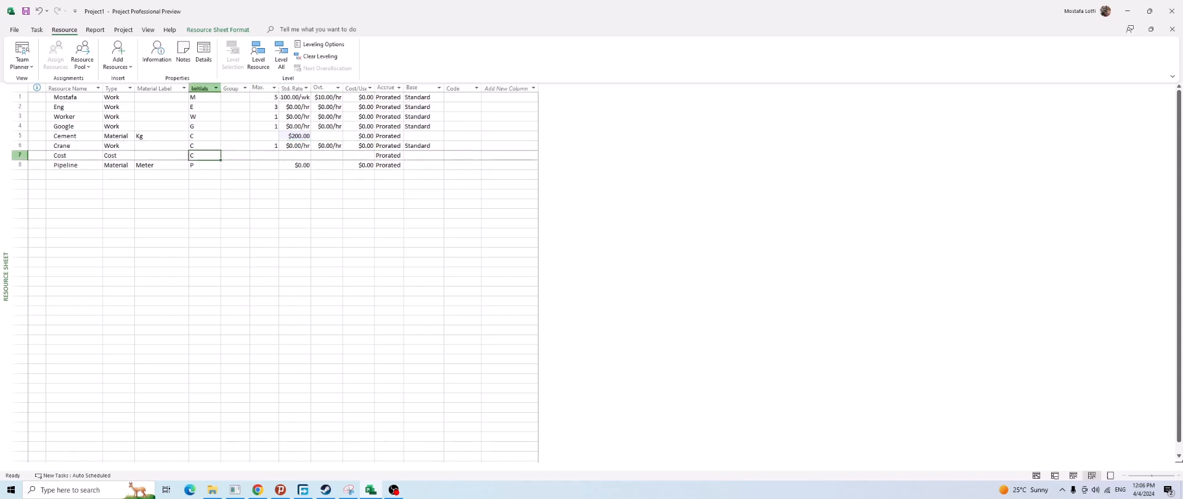
pyautogui.press('Right')
pyautogui.press('Right')
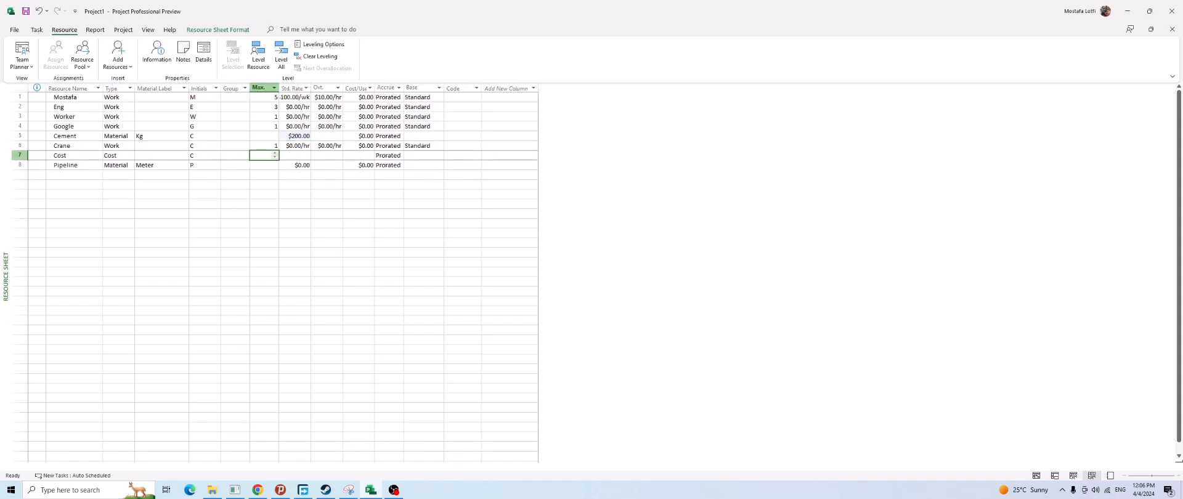
pyautogui.press('Right')
pyautogui.press('Right')
pyautogui.press('Right')
pyautogui.press('Left')
pyautogui.press('Left')
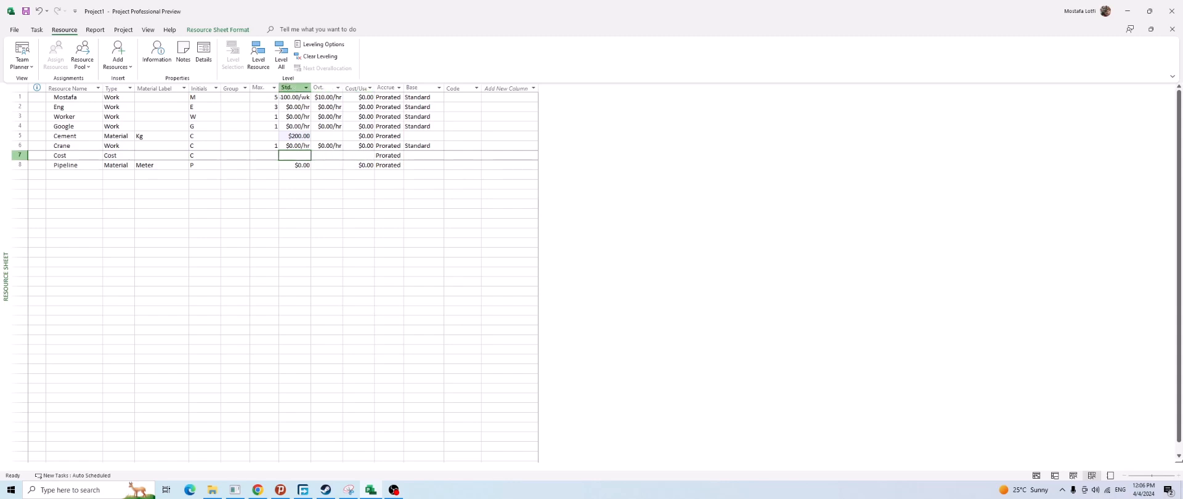
pyautogui.press('Left')
pyautogui.press('Left')
pyautogui.press('Left')
pyautogui.press('Right')
pyautogui.press('Right')
pyautogui.press('Right')
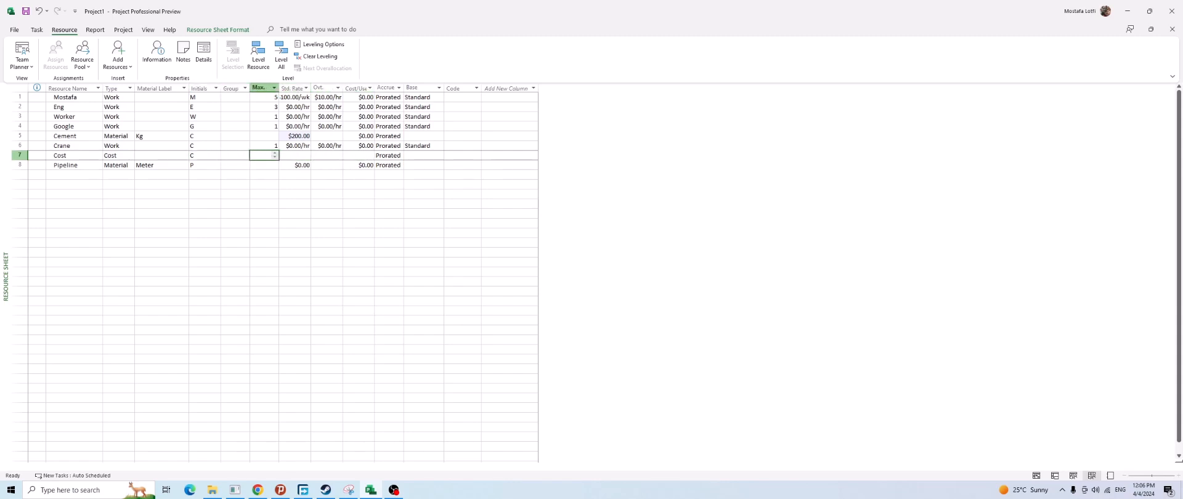
pyautogui.press('Left')
pyautogui.press('Left')
pyautogui.press('Right')
pyautogui.press('Right')
pyautogui.press('Right')
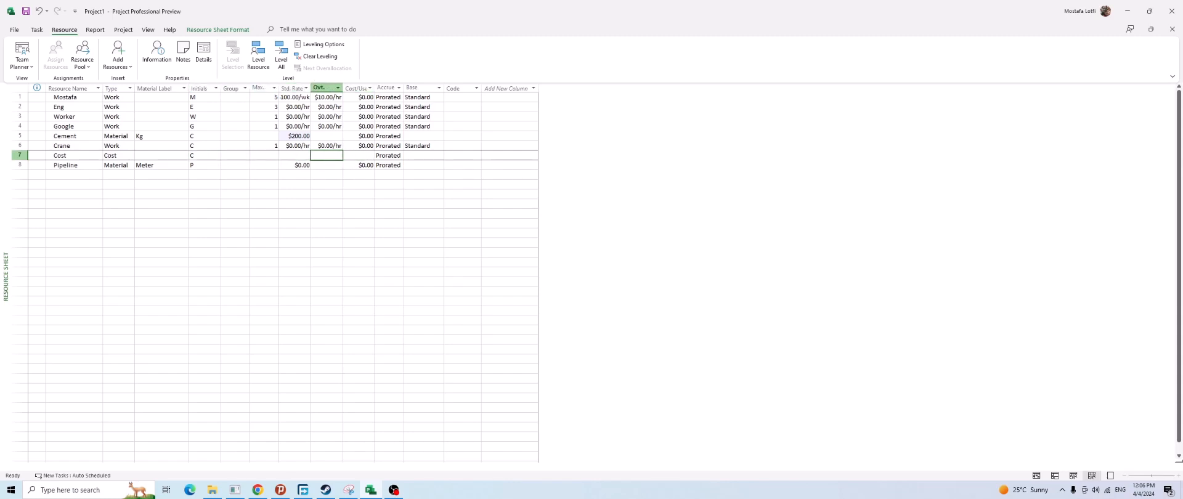
pyautogui.press('Left')
pyautogui.press('Left')
pyautogui.press('Left')
pyautogui.press('Left')
pyautogui.press('Left')
pyautogui.press('Left')
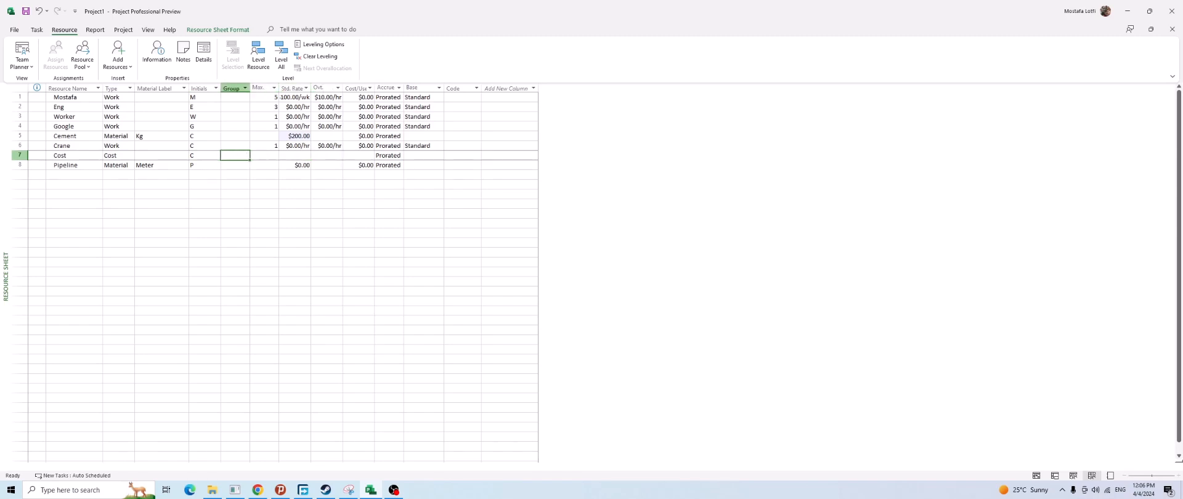
pyautogui.press('Right')
pyautogui.press('Right')
pyautogui.press('Right')
pyautogui.press('Right')
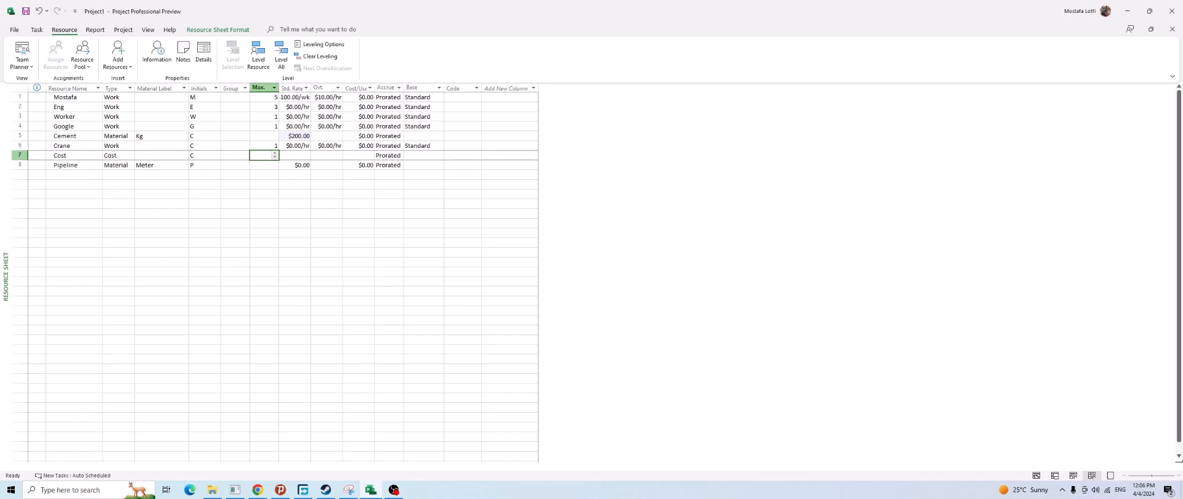
pyautogui.press('Right')
pyautogui.press('Right')
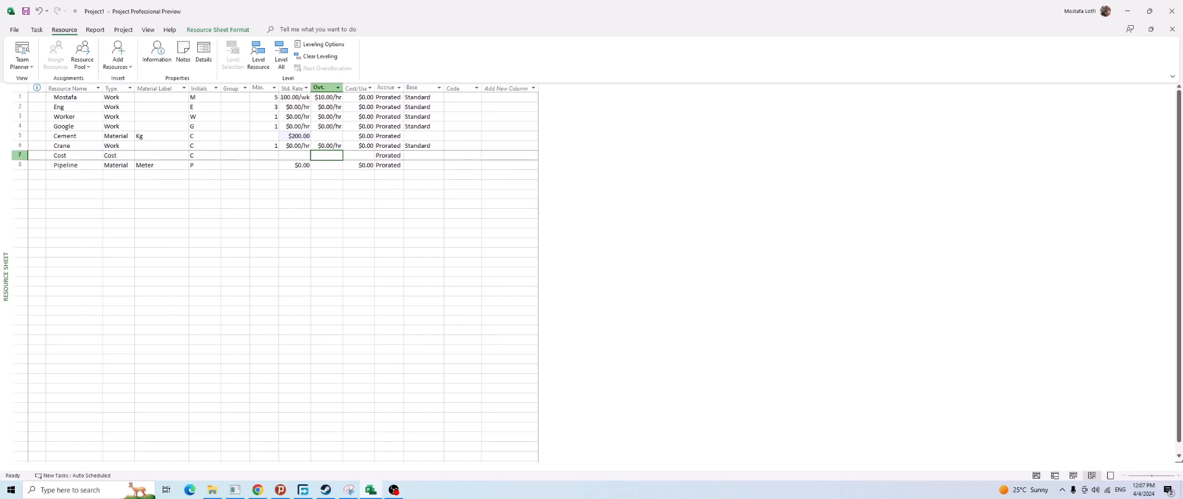
# Widen the Cost/Use column so its full heading fits
pyautogui.press('Right')
pyautogui.press('Up')
pyautogui.press('Up')
pyautogui.press('Up')
pyautogui.press('Up')
pyautogui.press('Up')
pyautogui.press('Up')
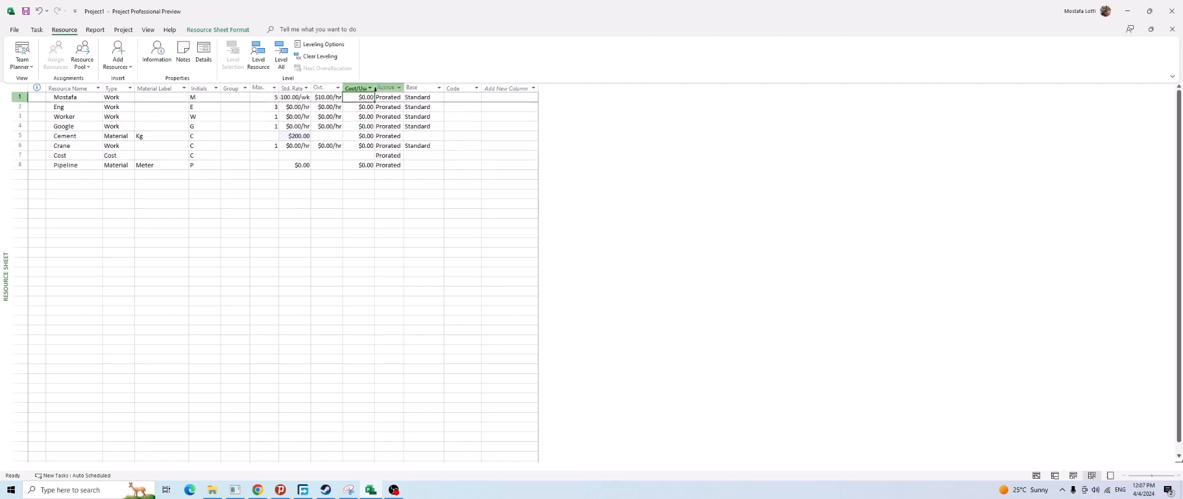
pyautogui.moveTo(376, 91); pyautogui.dragTo(385, 91)
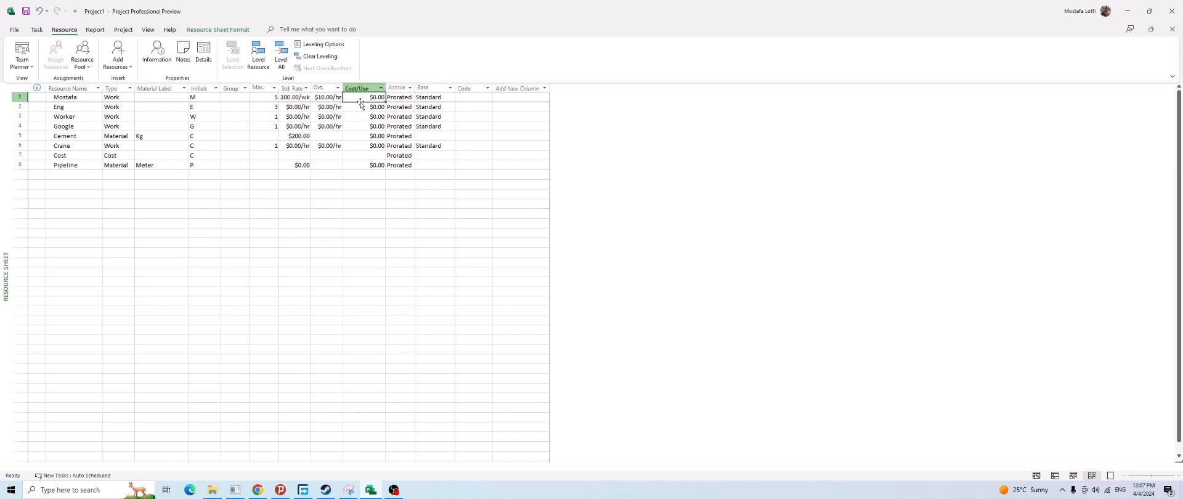
# Set the first resource's cost per use to $200
pyautogui.click(358, 116)
pyautogui.click(363, 98)
pyautogui.write('300')
pyautogui.press('Return')
pyautogui.press('F2')
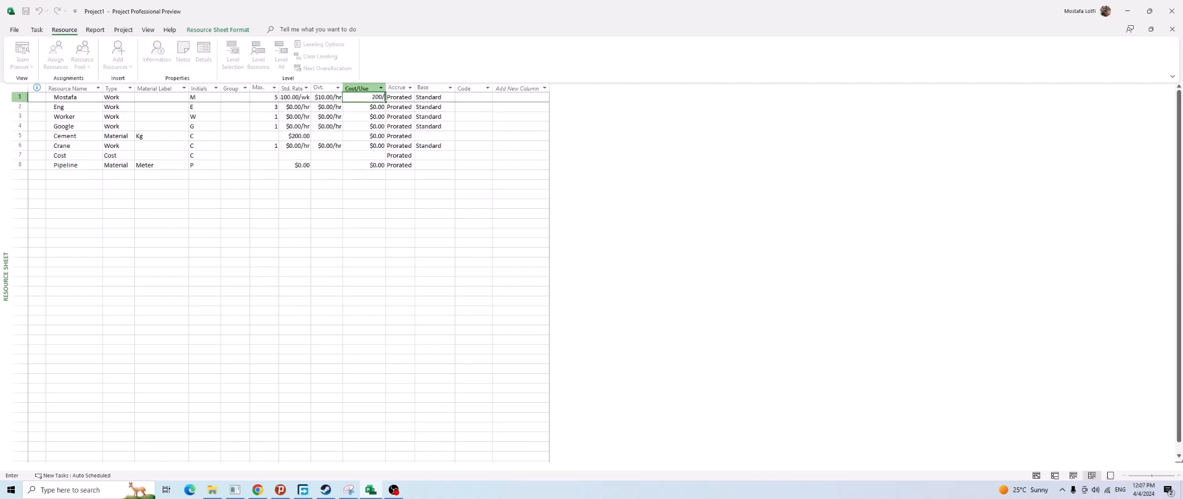
pyautogui.press('Return')
pyautogui.press('Return')
pyautogui.write('200')
pyautogui.press('Return')
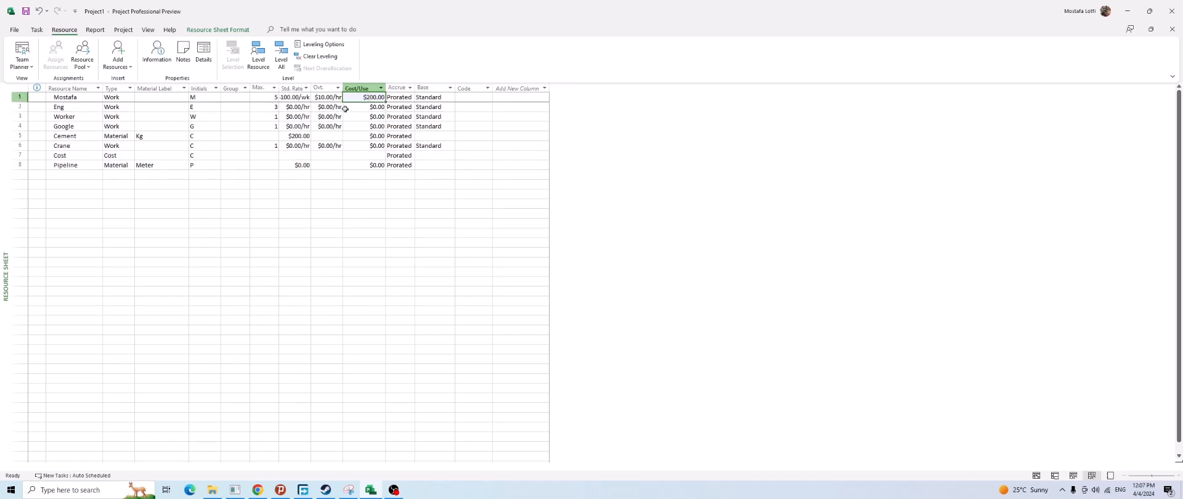
# Switch from the Resource Sheet to the Gantt Chart and show the Task Form in a split view
pyautogui.click(72, 98)
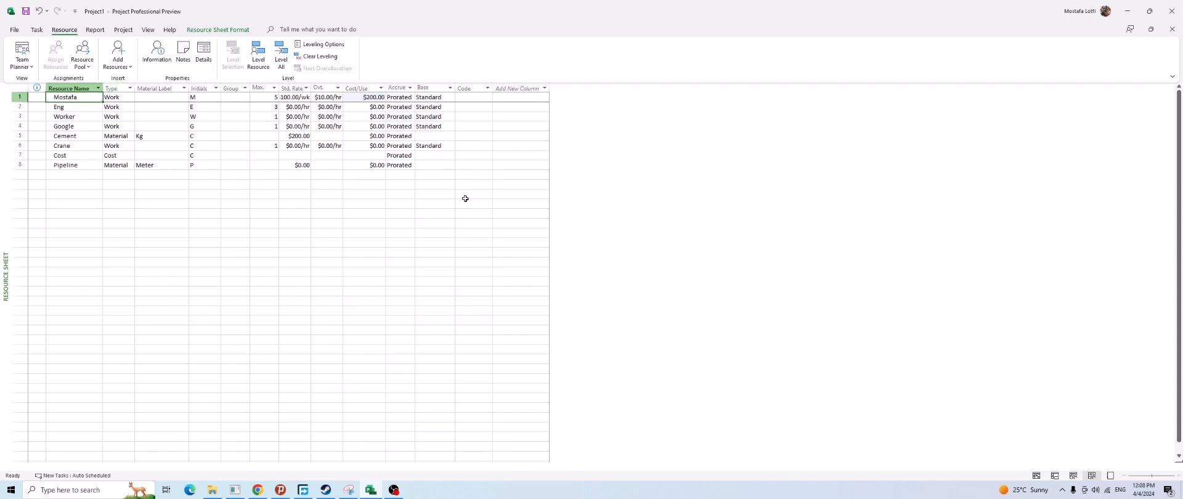
pyautogui.click(28, 66)
pyautogui.click(41, 106)
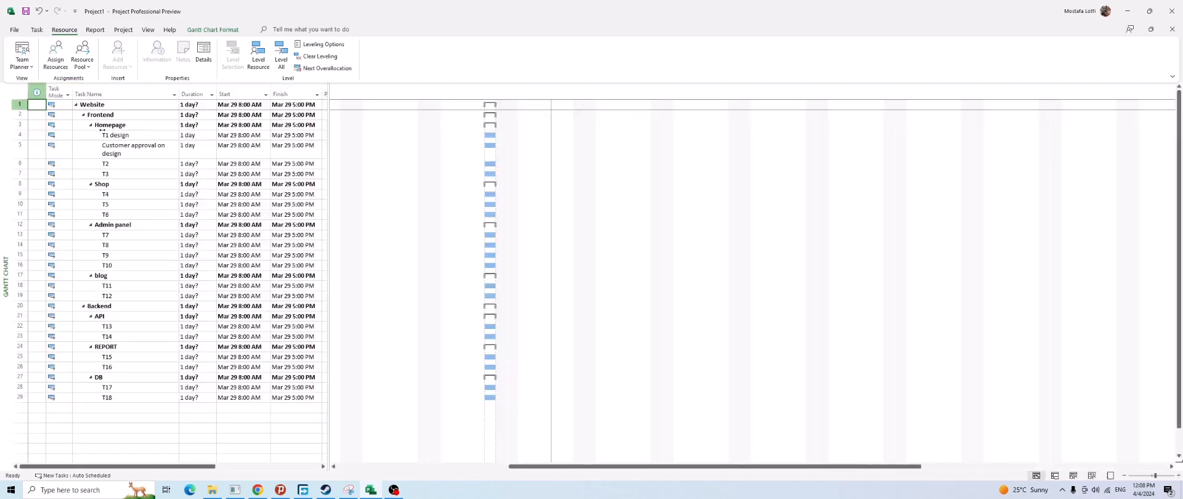
pyautogui.rightClick(767, 210)
pyautogui.click(800, 311)
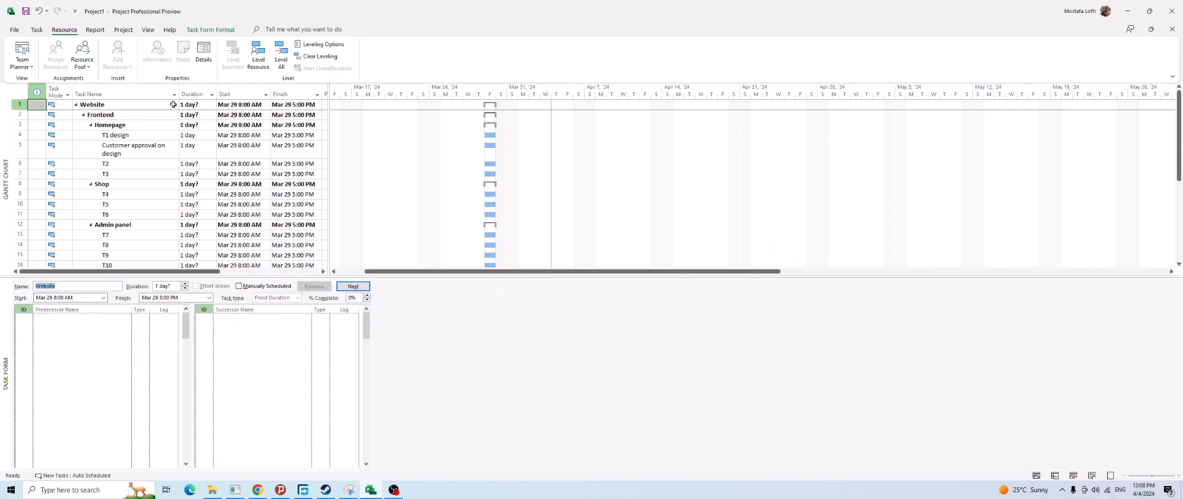
# Select the T1 design task and change its Task Form details to Resources & Predecessors
pyautogui.click(157, 135)
pyautogui.click(127, 322)
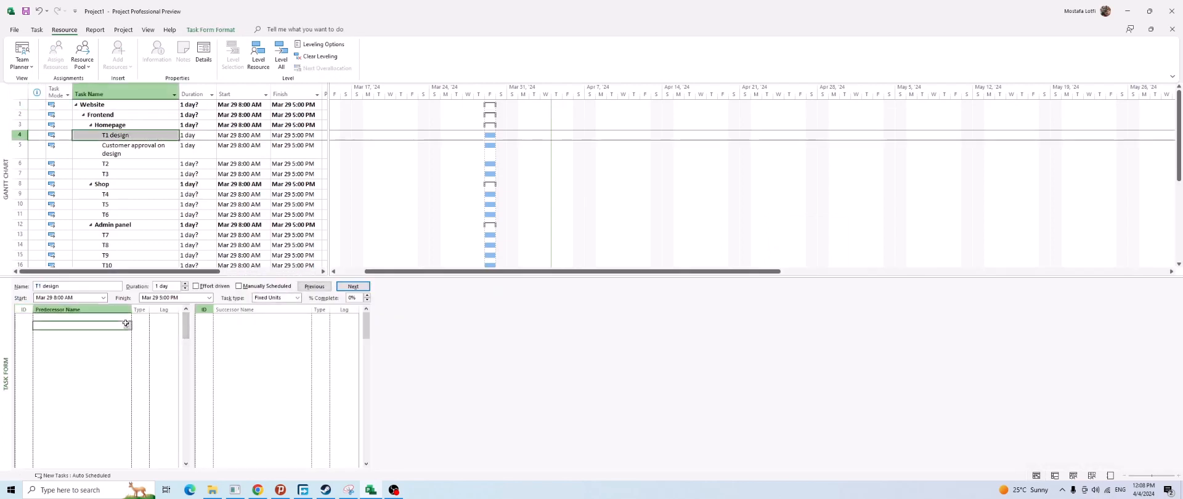
pyautogui.click(147, 315)
pyautogui.click(128, 321)
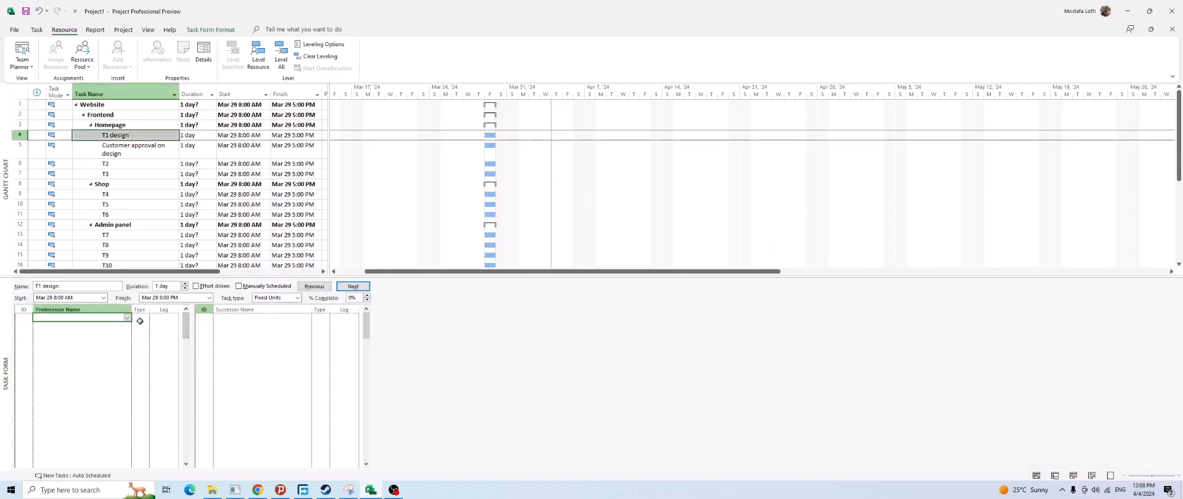
pyautogui.rightClick(417, 331)
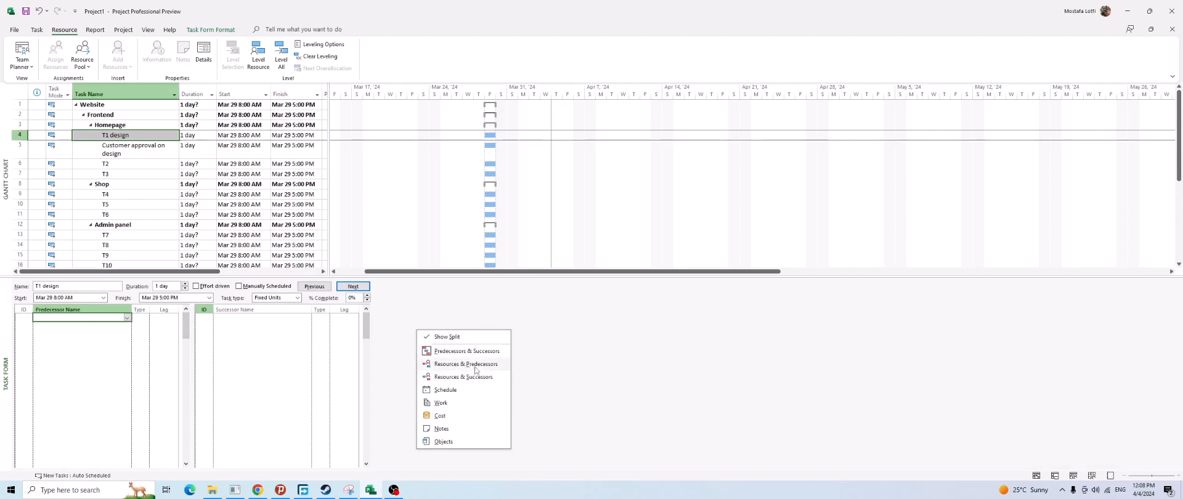
pyautogui.click(468, 365)
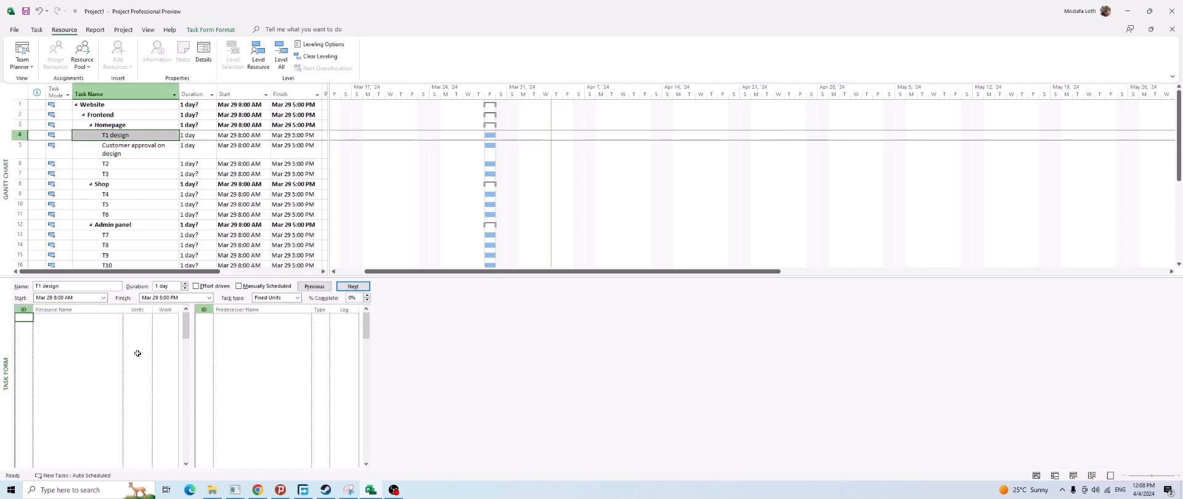
# Assign the person listed first in the resource list to the T1 design task through the Task Form
pyautogui.click(109, 318)
pyautogui.click(118, 318)
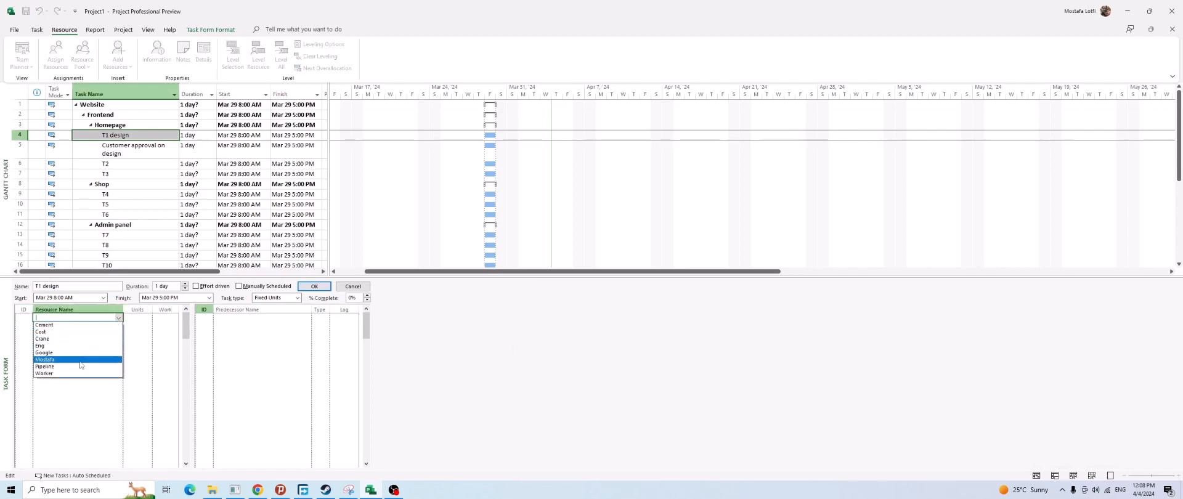
pyautogui.click(80, 360)
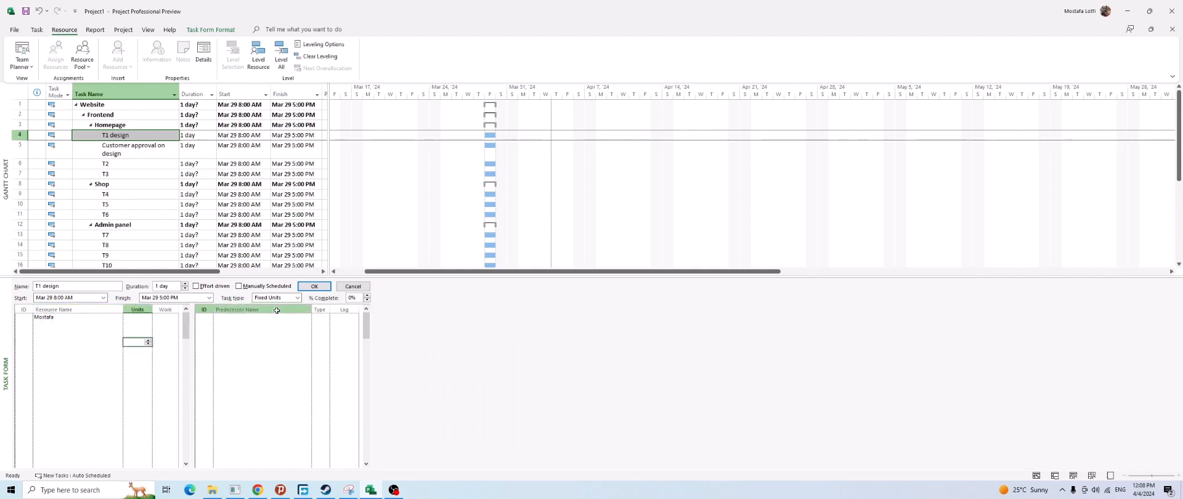
pyautogui.click(314, 286)
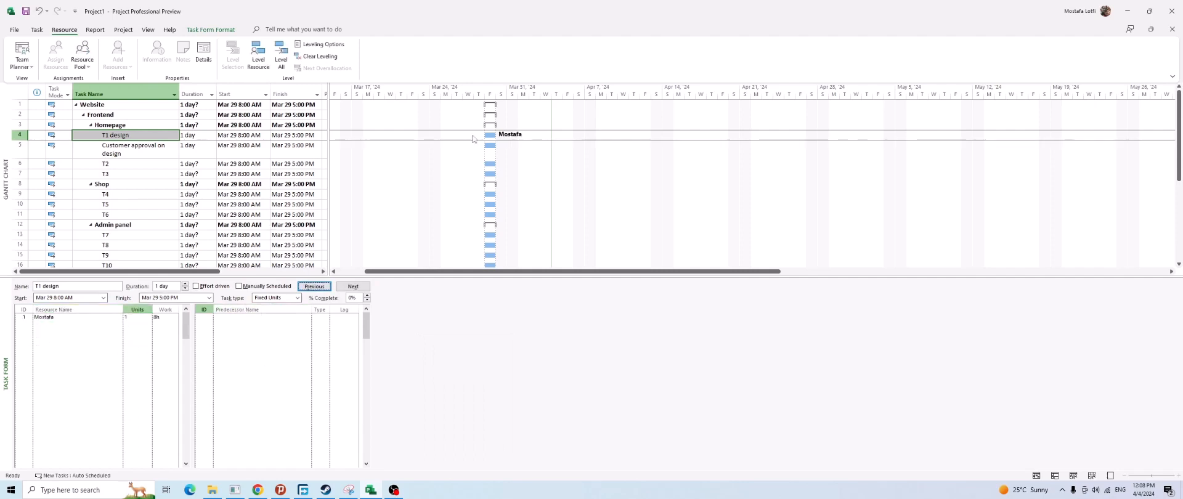
# Set the T1 design task's duration to 3 days in the Gantt Chart table
pyautogui.click(191, 135)
pyautogui.write('30')
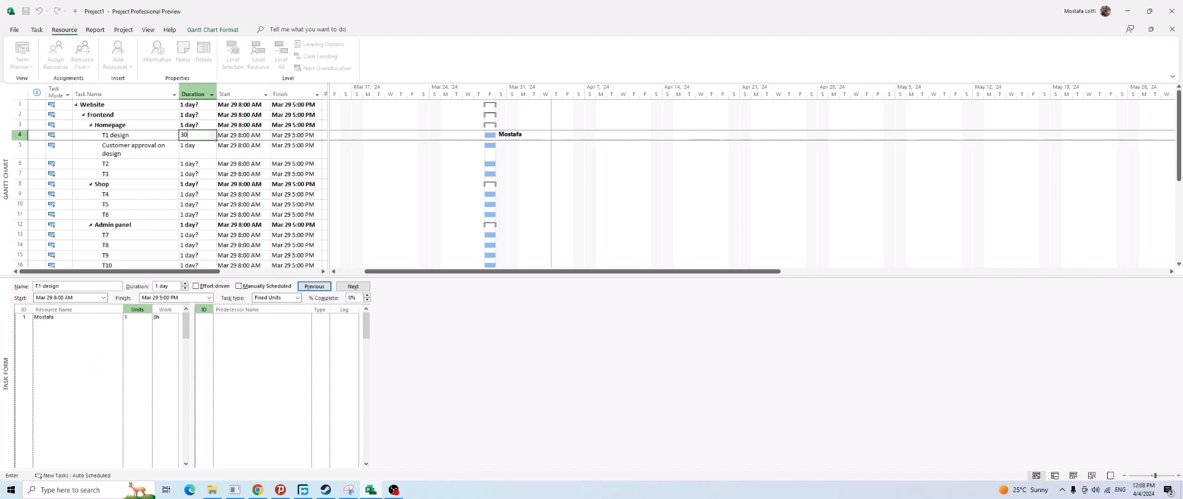
pyautogui.press('Return')
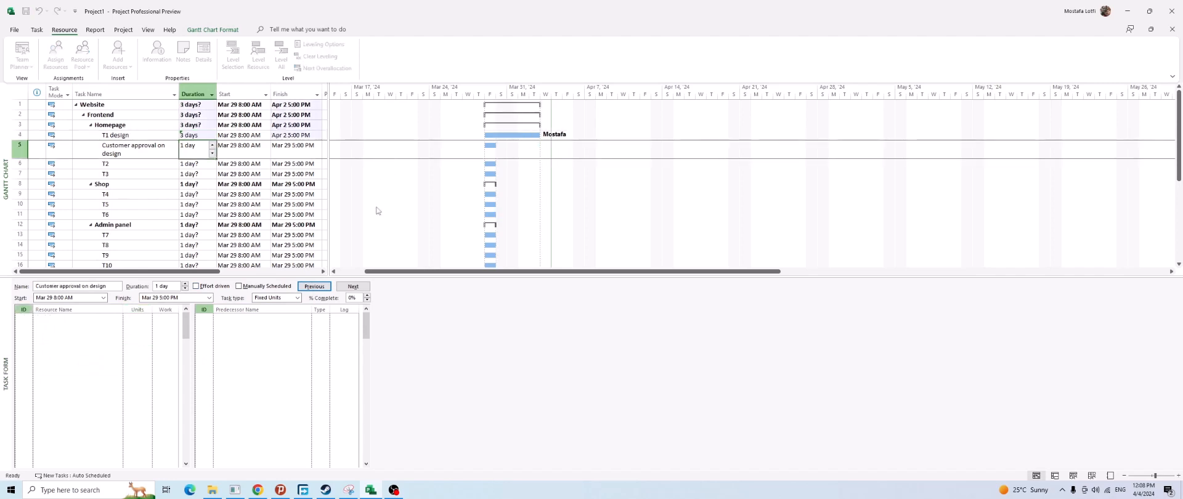
# Select the T1 design task and remove the split so the Gantt Chart fills the window
pyautogui.click(140, 135)
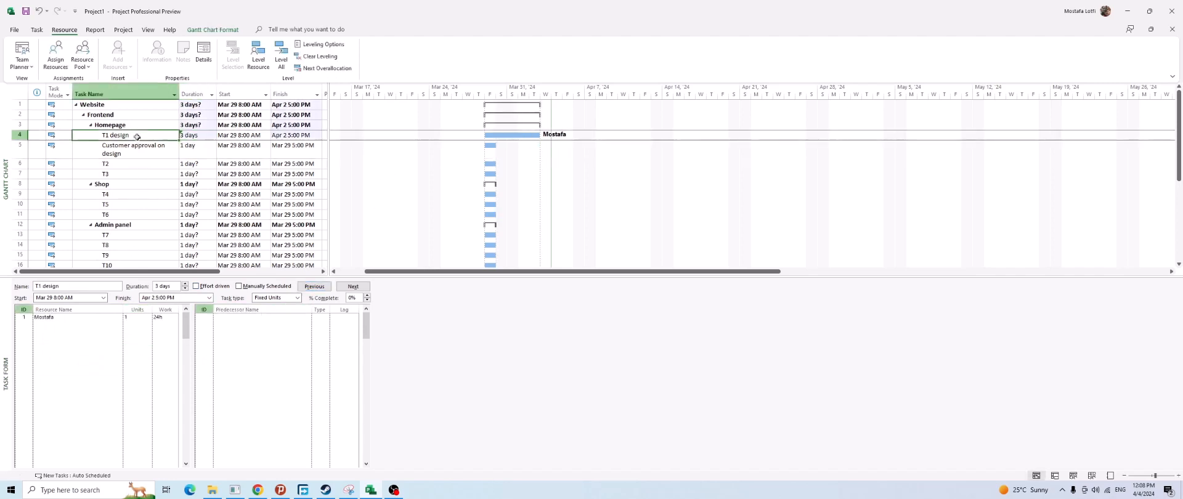
pyautogui.rightClick(600, 163)
pyautogui.click(632, 261)
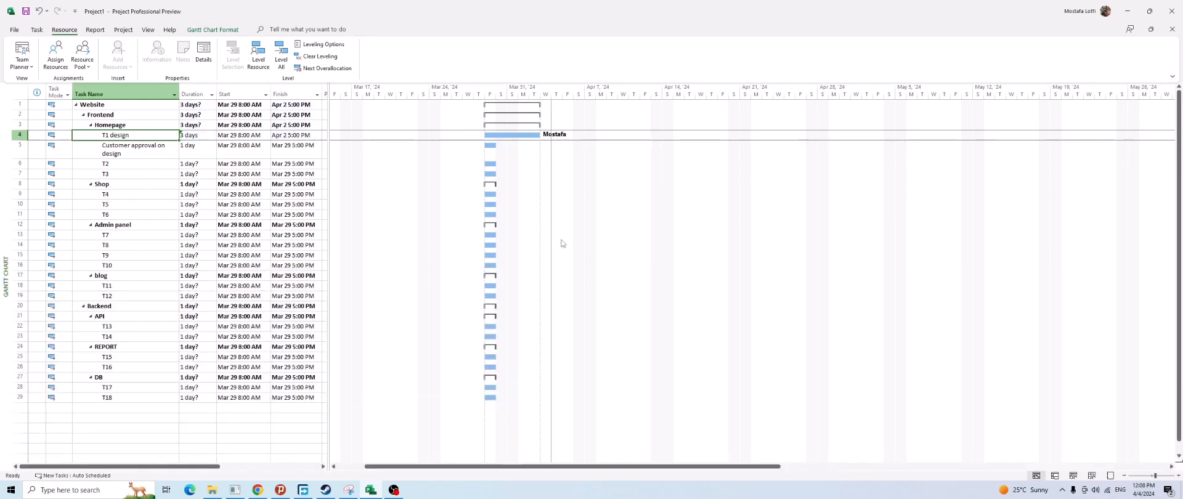
# Switch to the Task Usage view and narrow its table pane to give the timephased grid more room
pyautogui.rightClick(20, 162)
pyautogui.click(22, 64)
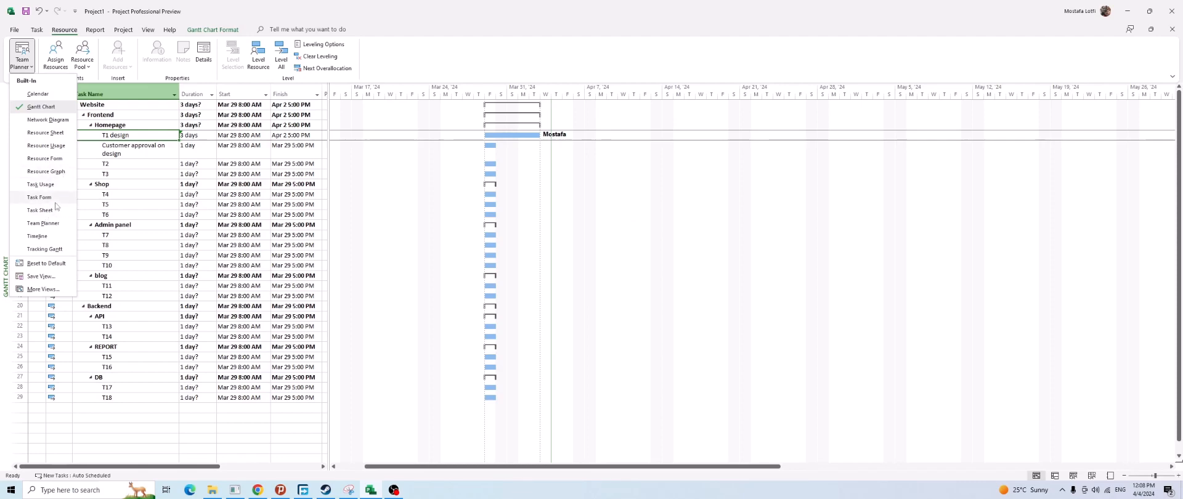
pyautogui.click(58, 183)
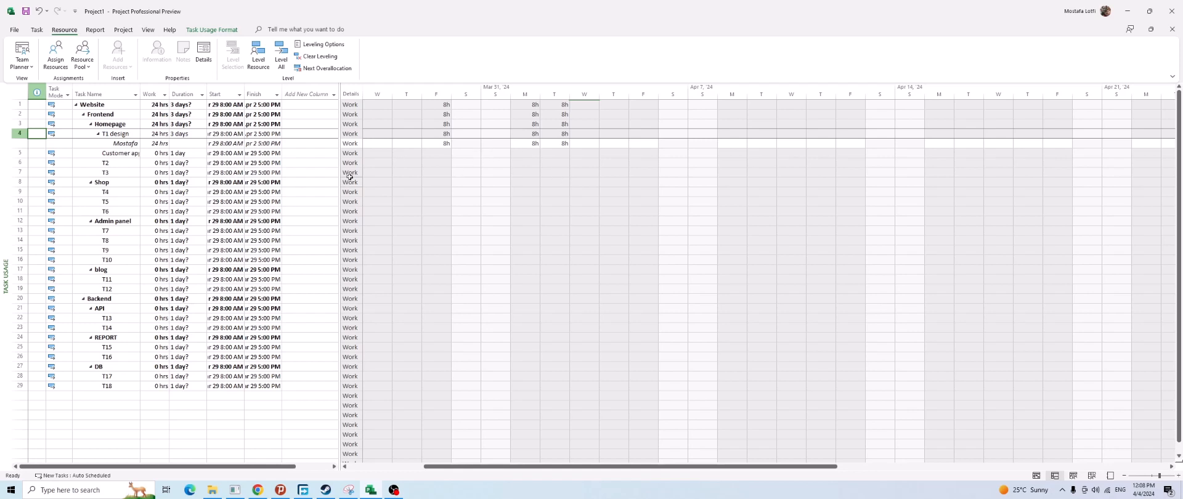
pyautogui.moveTo(338, 173); pyautogui.dragTo(286, 188)
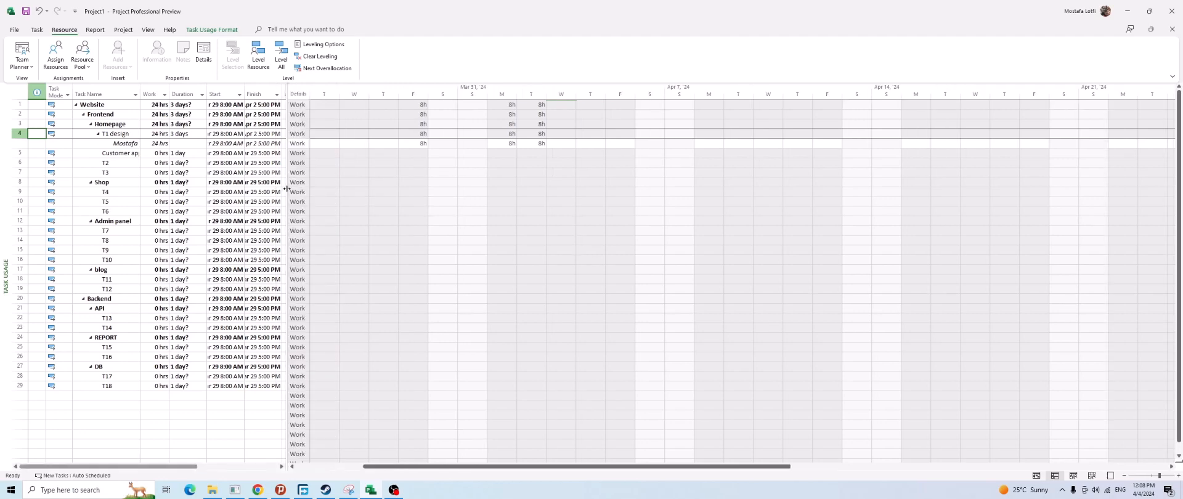
# Open the Resource Sheet and review the first resource's standard rate, overtime rate and cost per use
pyautogui.click(25, 64)
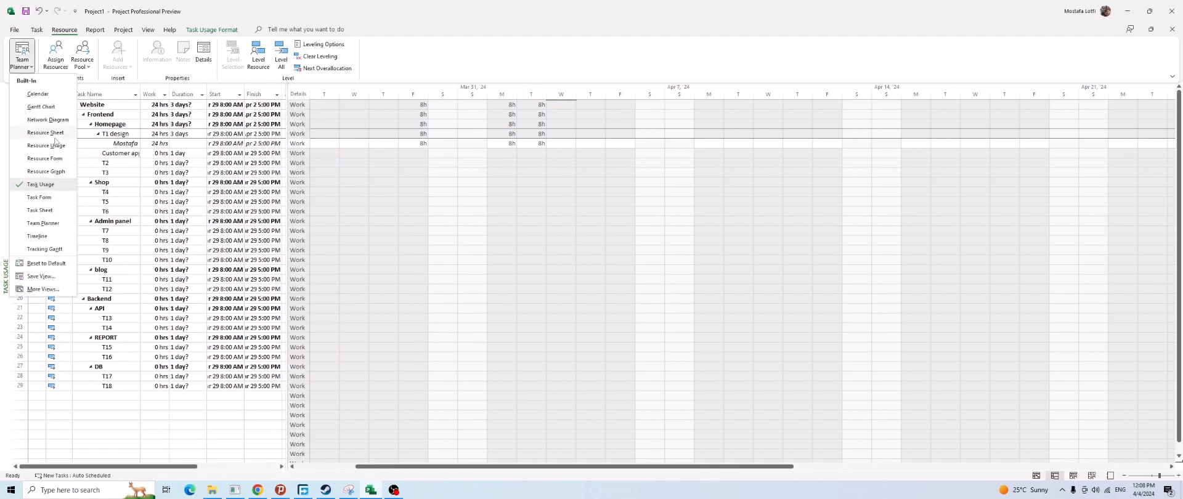
pyautogui.click(54, 133)
pyautogui.click(316, 135)
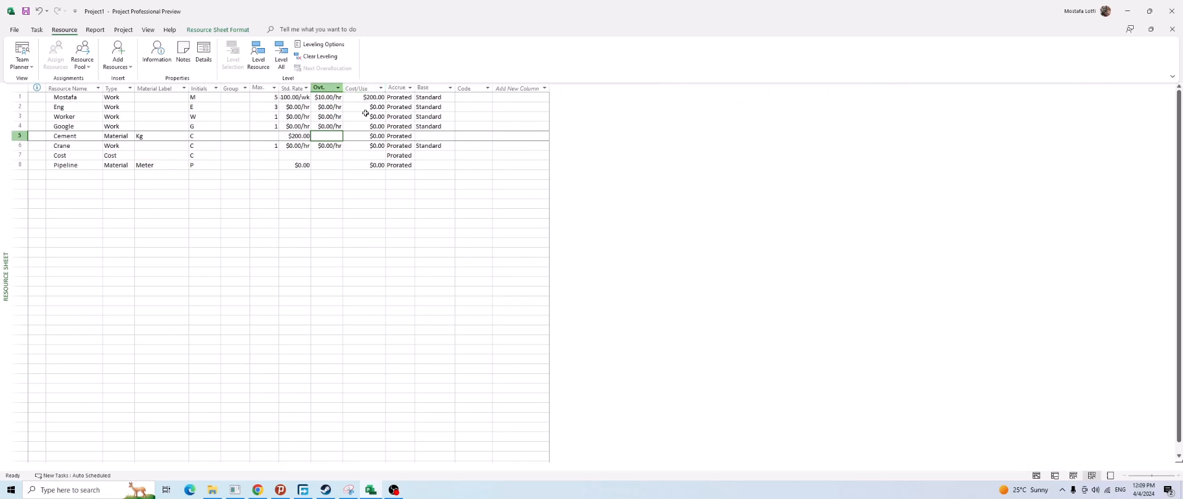
pyautogui.click(364, 107)
pyautogui.click(303, 97)
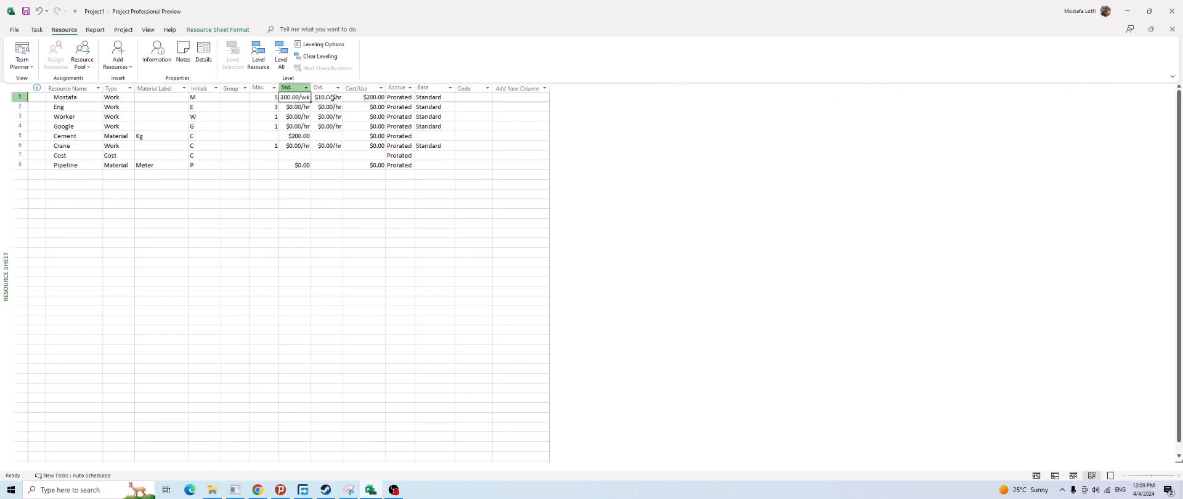
pyautogui.press('Tab')
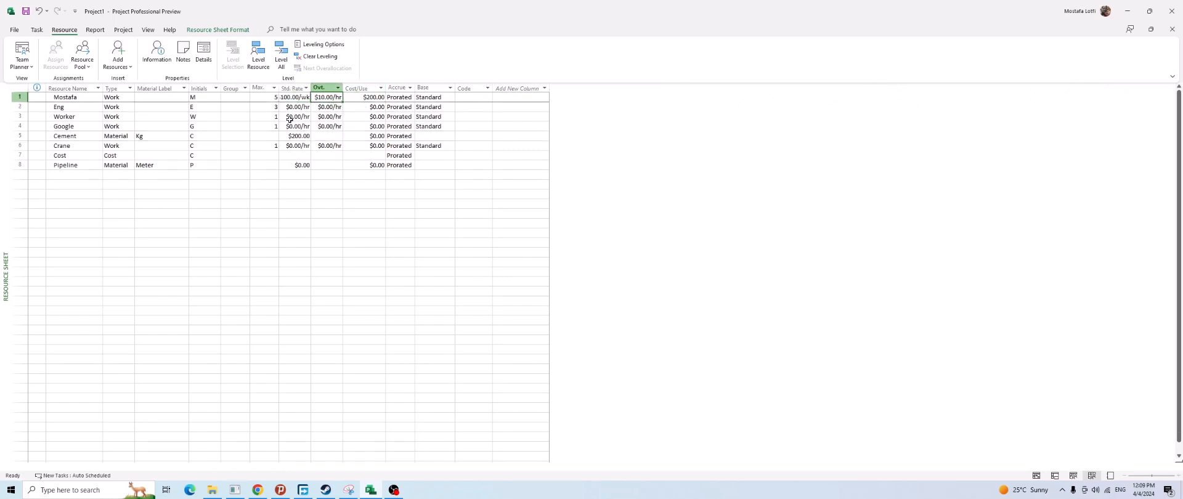
pyautogui.click(374, 98)
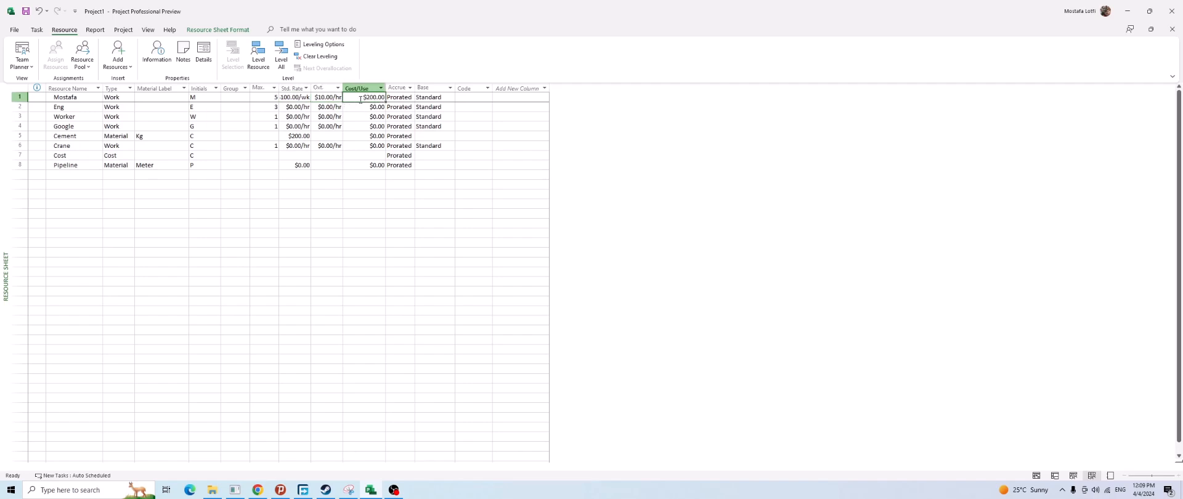
# Return to the Task Usage view and add the Cost row to the timephased details alongside Work
pyautogui.click(25, 64)
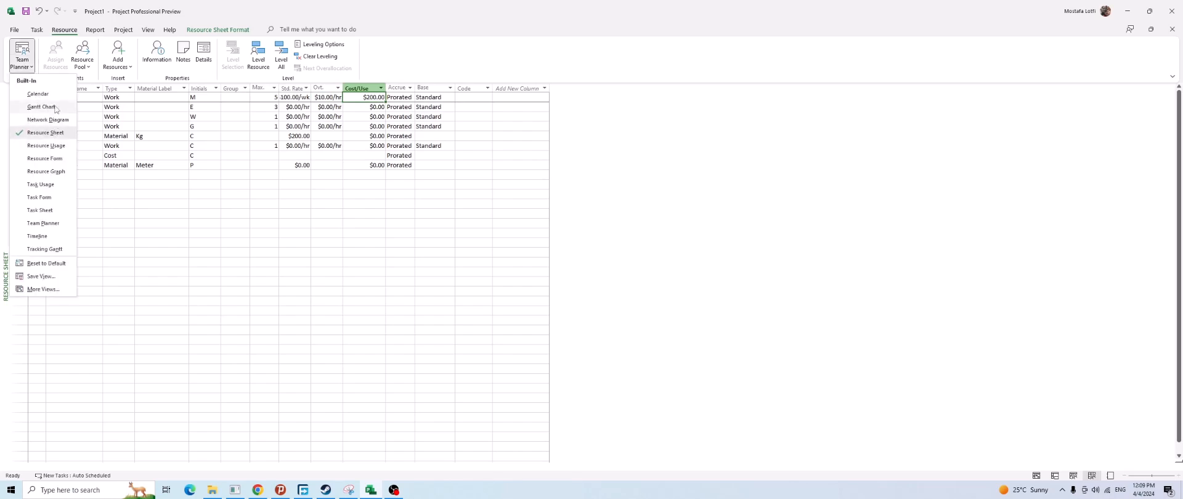
pyautogui.click(42, 184)
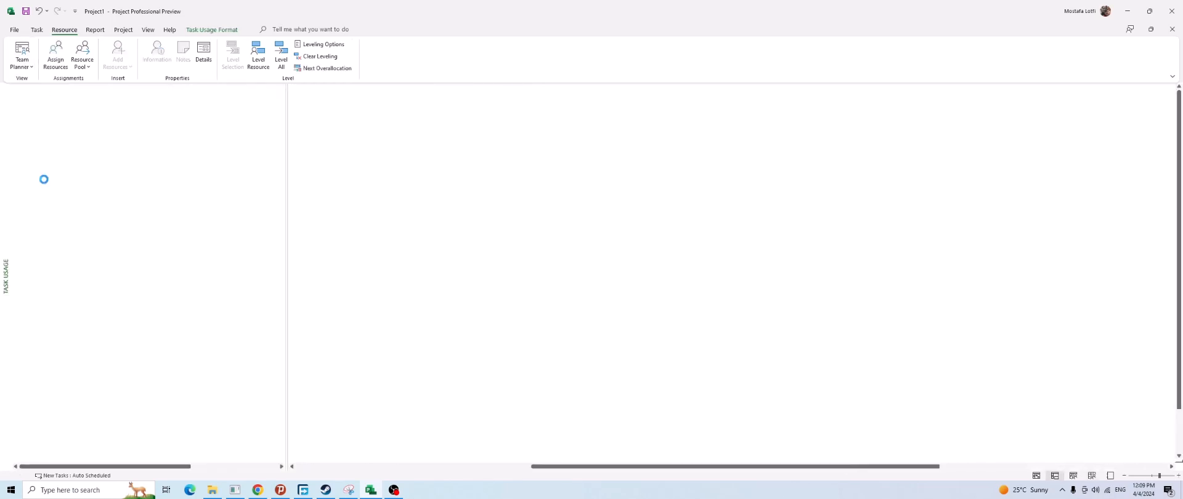
pyautogui.click(24, 61)
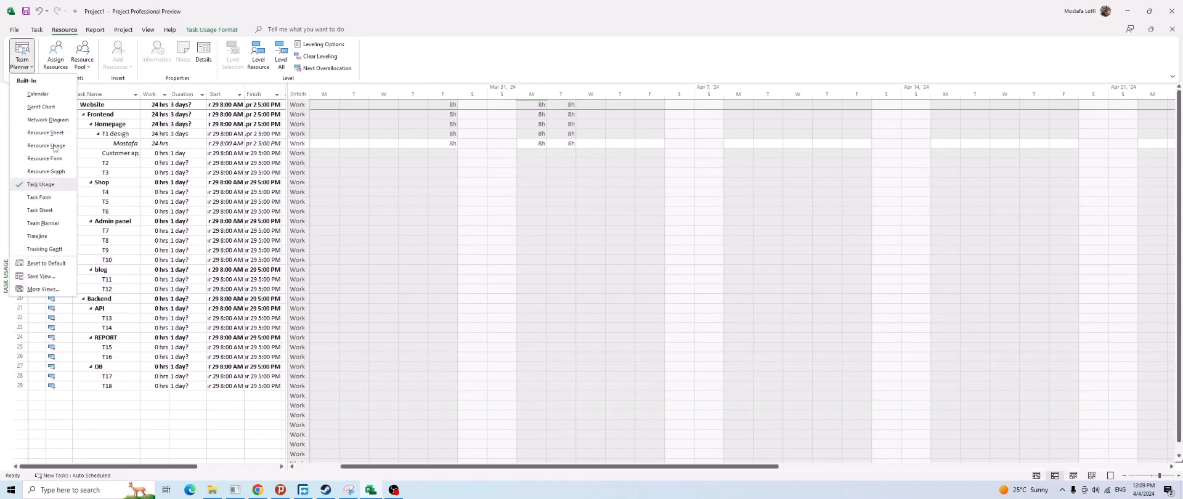
pyautogui.click(42, 184)
pyautogui.click(265, 175)
pyautogui.rightClick(408, 177)
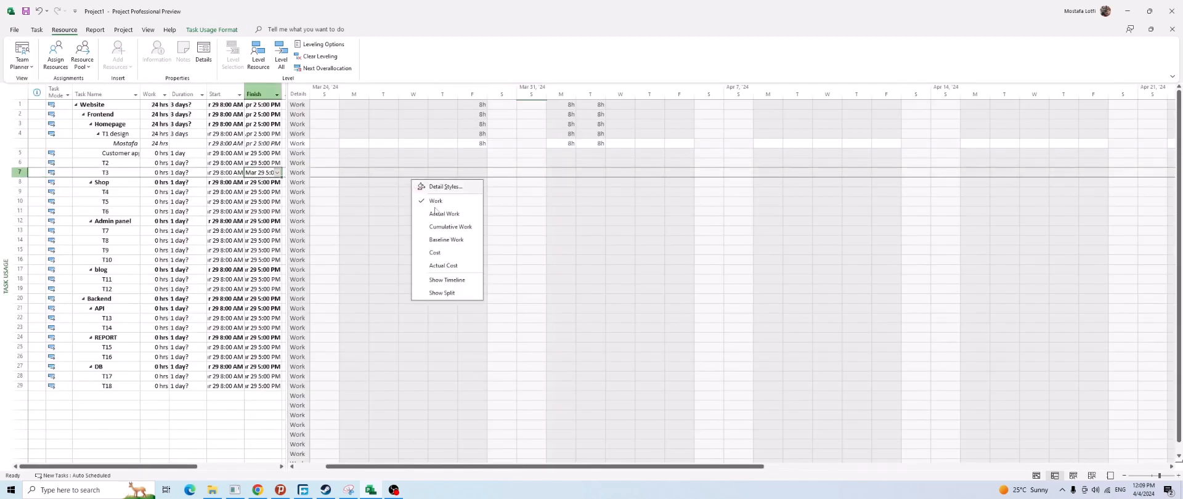
pyautogui.click(440, 253)
pyautogui.rightClick(481, 221)
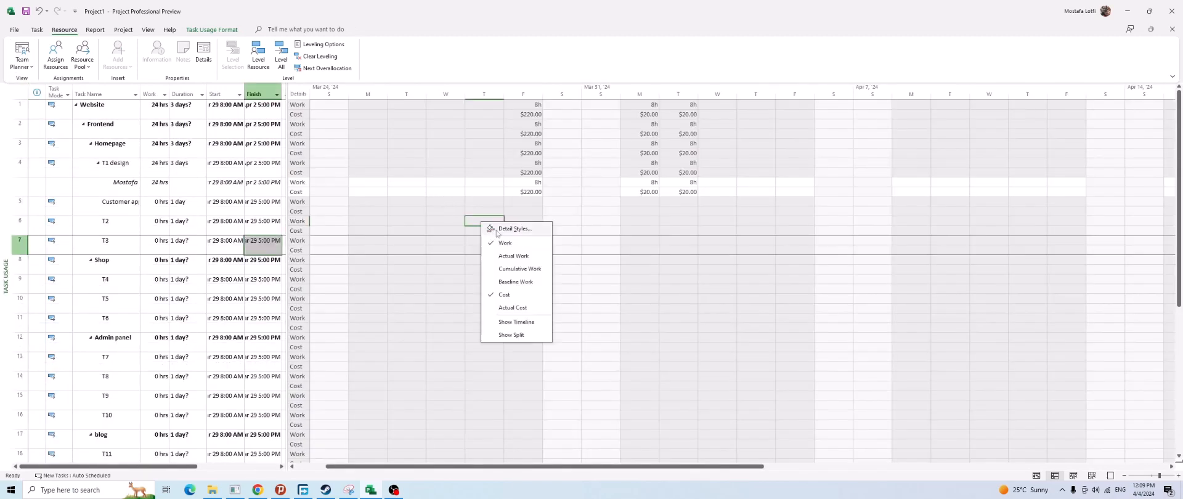
pyautogui.press('Escape')
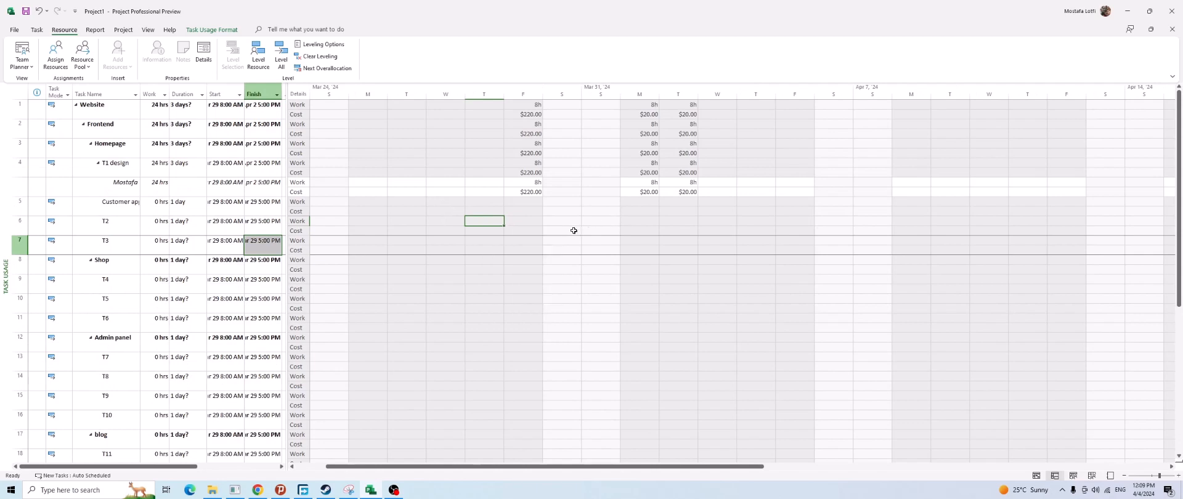
# Widen the Task Name column in the Task Usage table so the longer task names are readable
pyautogui.click(520, 222)
pyautogui.click(124, 188)
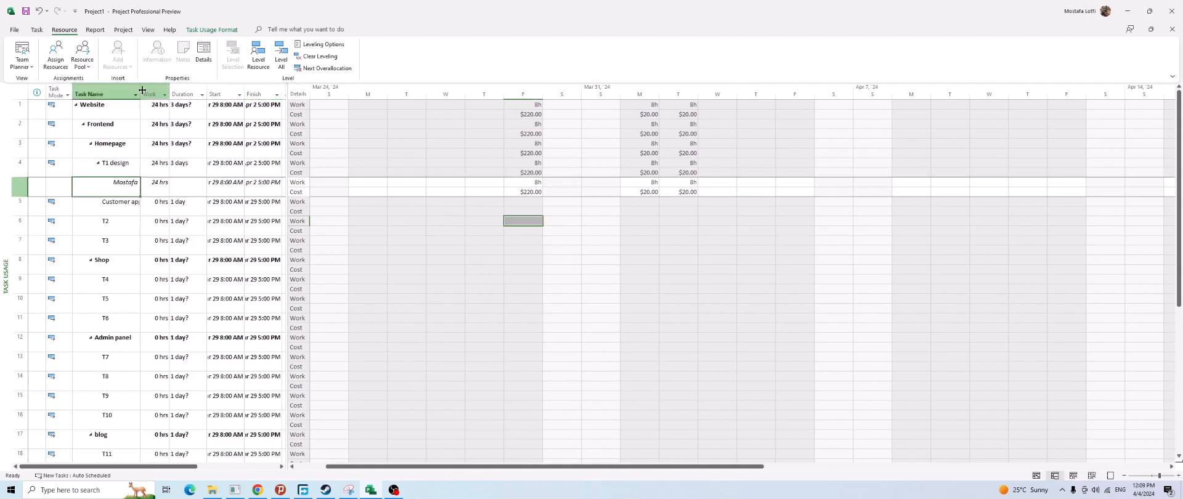
pyautogui.moveTo(140, 94); pyautogui.dragTo(160, 94)
pyautogui.click(135, 165)
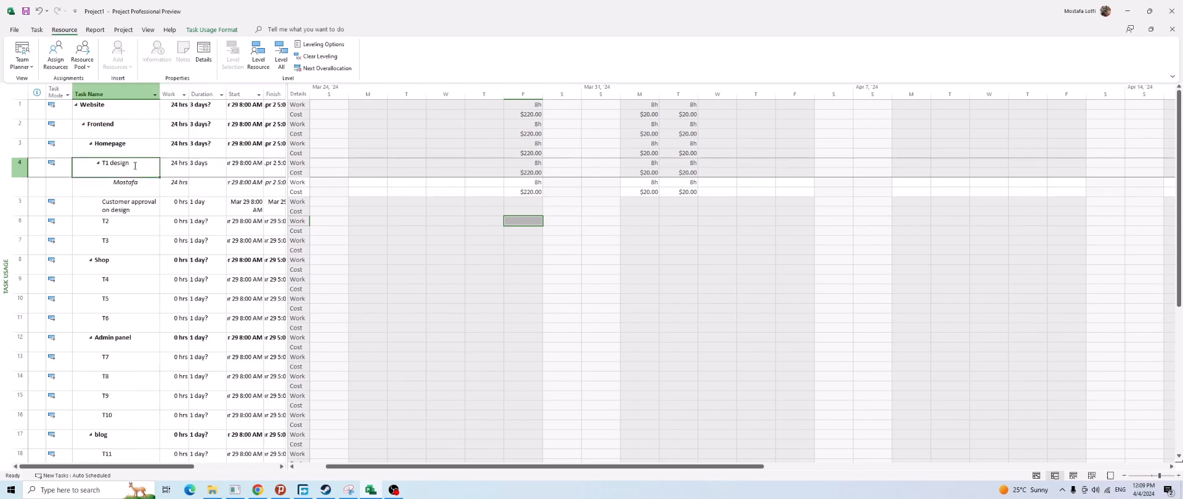
# Examine the daily work and cost of the resource assigned to T1 design, comparing the first day with the following workdays
pyautogui.click(512, 192)
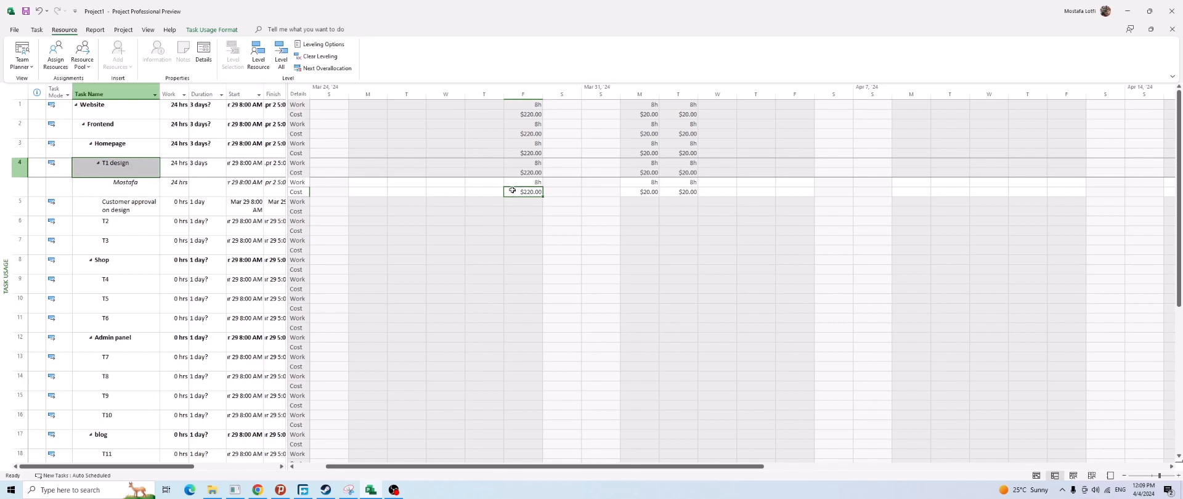
pyautogui.click(125, 192)
pyautogui.click(519, 185)
pyautogui.click(25, 187)
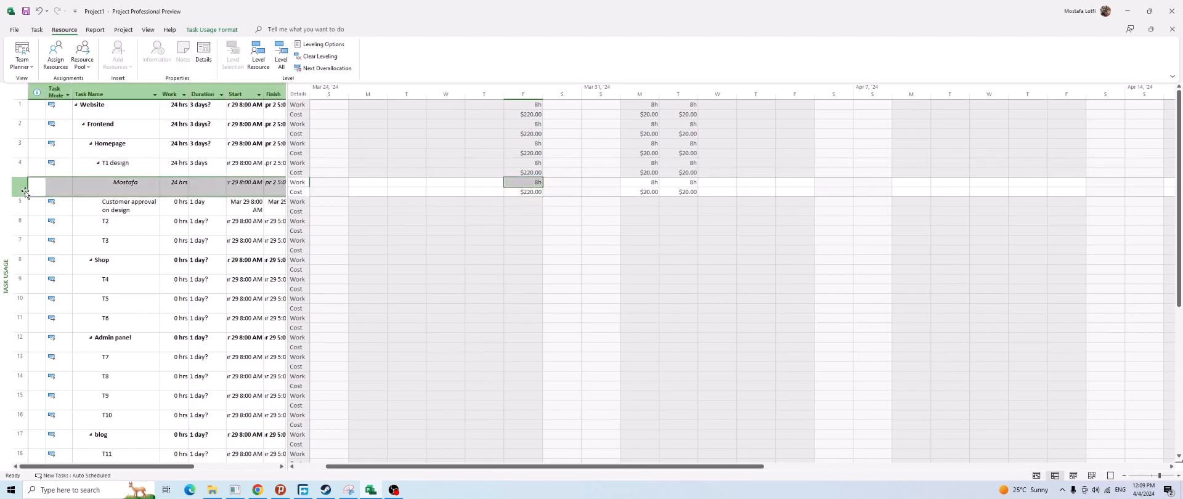
pyautogui.click(518, 192)
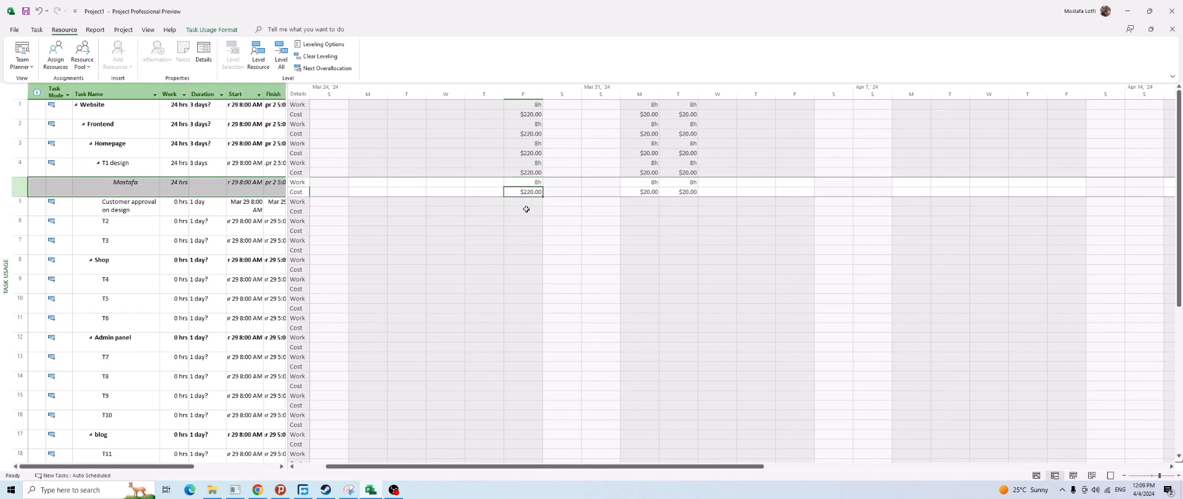
pyautogui.click(642, 191)
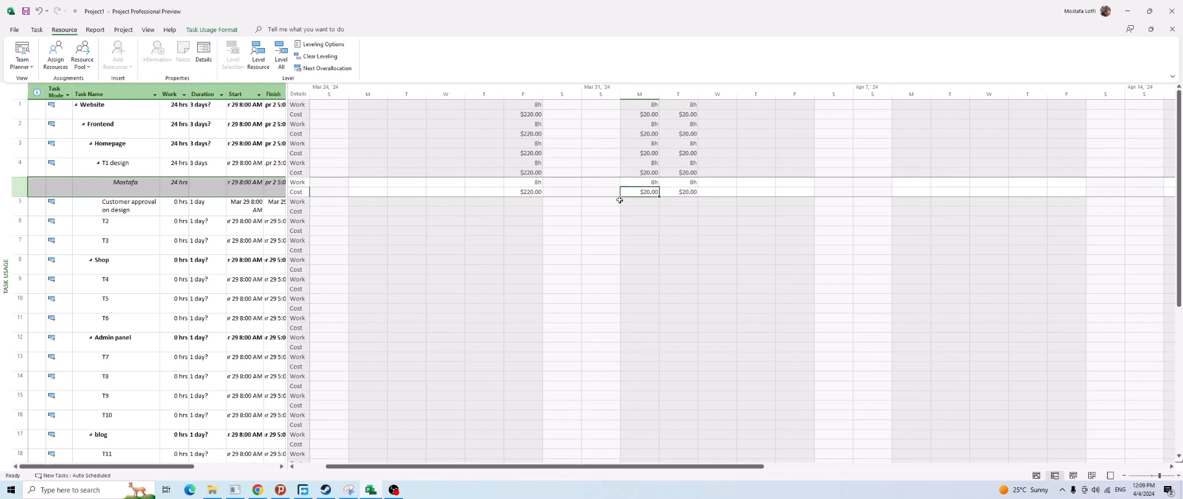
pyautogui.click(682, 191)
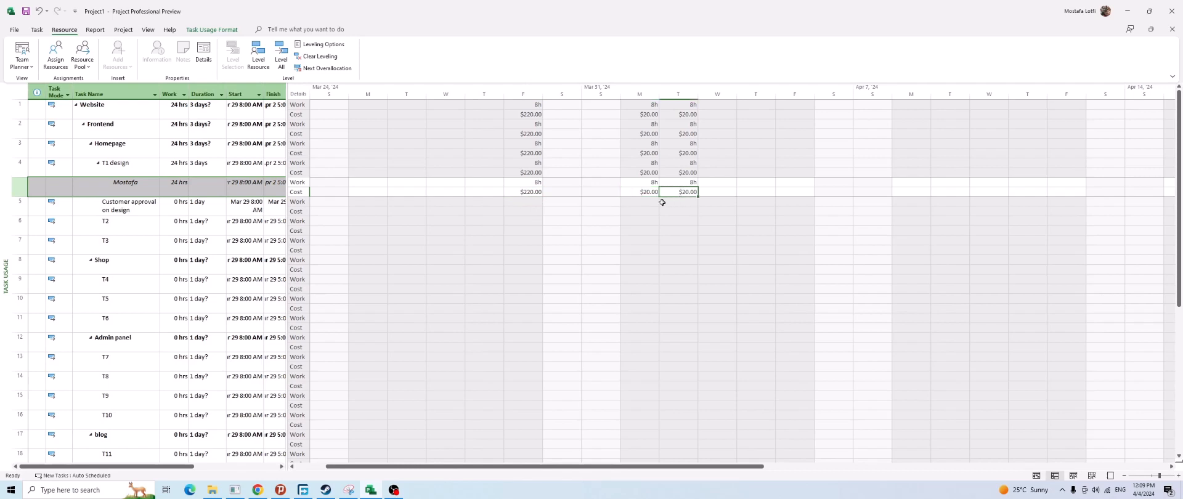
pyautogui.click(523, 193)
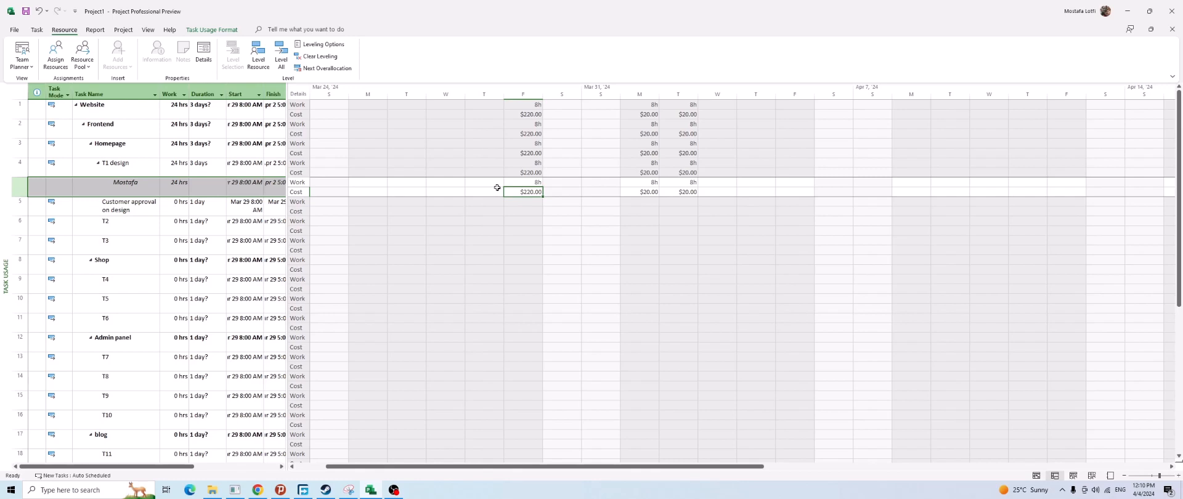
pyautogui.click(116, 189)
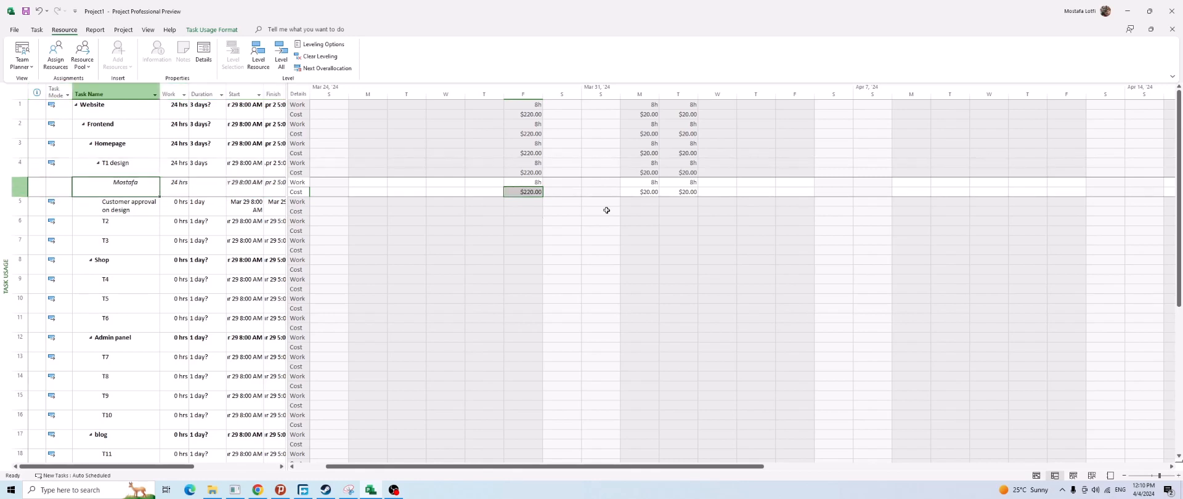
pyautogui.click(538, 181)
pyautogui.click(529, 192)
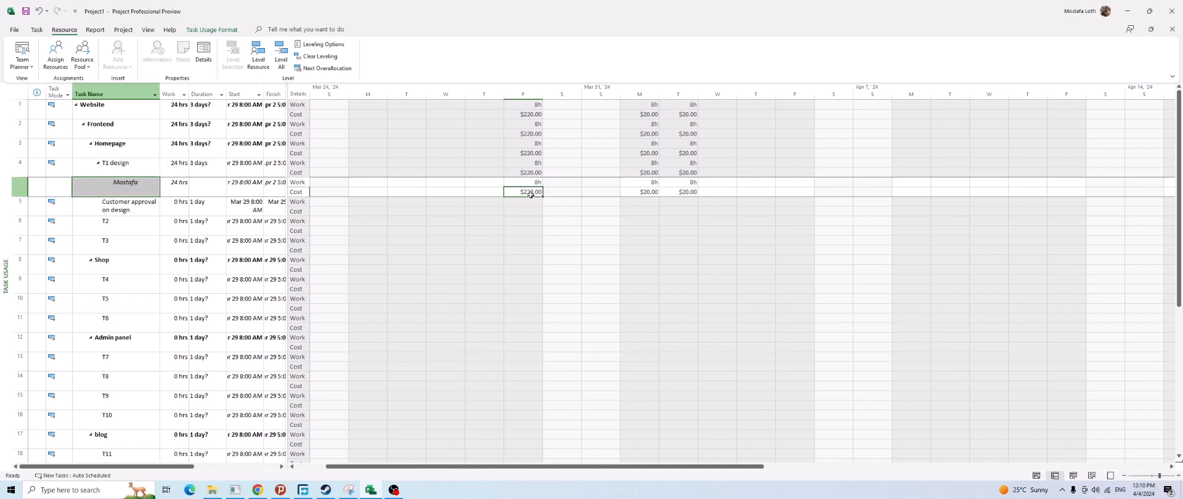
pyautogui.click(532, 172)
pyautogui.click(530, 190)
# Go back to the Resource Sheet and check the first resource's Cost/Use value against the first-day assignment cost
pyautogui.click(23, 64)
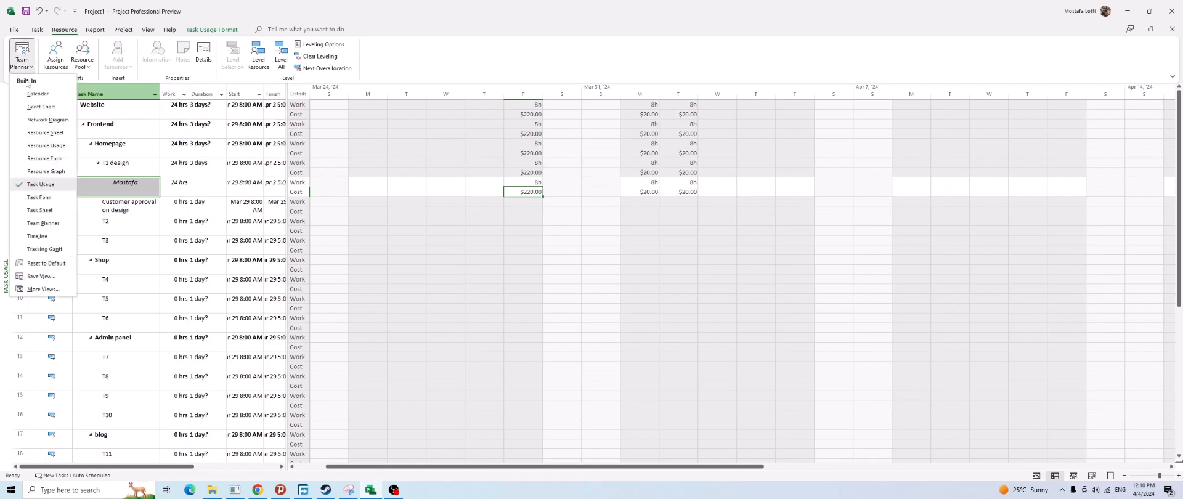
pyautogui.click(61, 133)
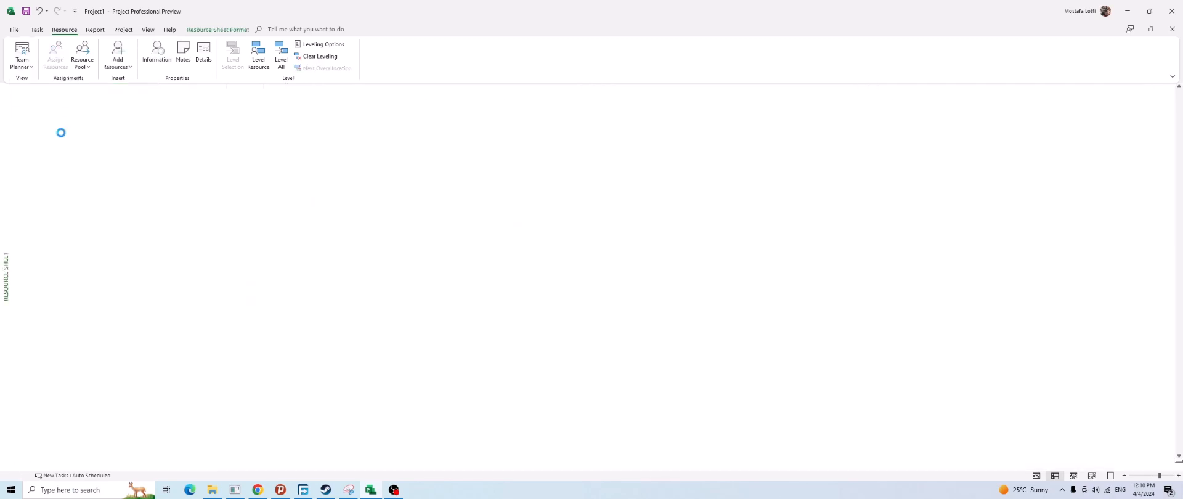
pyautogui.click(389, 195)
pyautogui.click(293, 186)
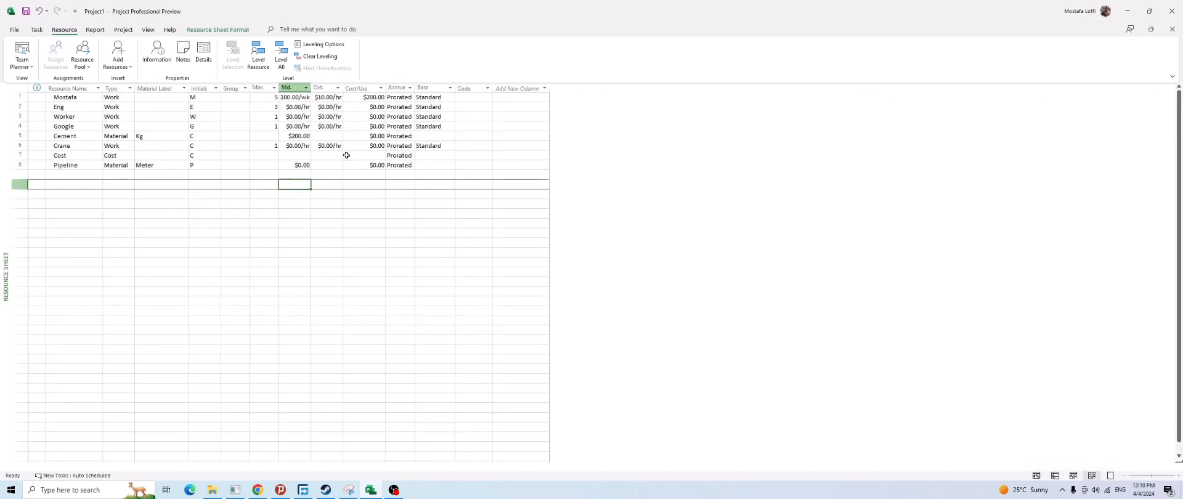
pyautogui.click(332, 125)
pyautogui.click(373, 98)
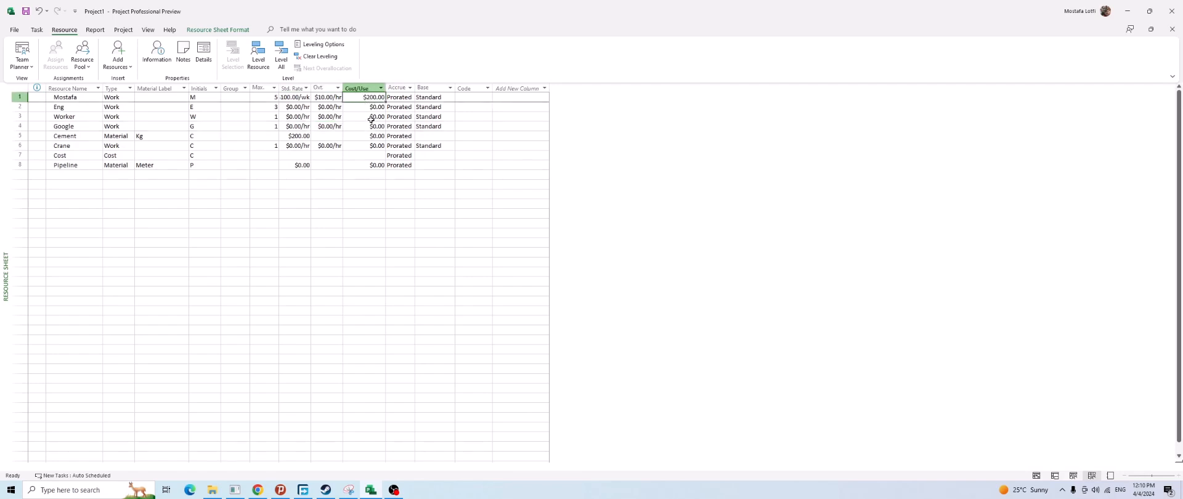
# Review the Cost/Use and accrual values of the work and material resources in the Resource Sheet
pyautogui.click(370, 117)
pyautogui.click(370, 107)
pyautogui.click(366, 97)
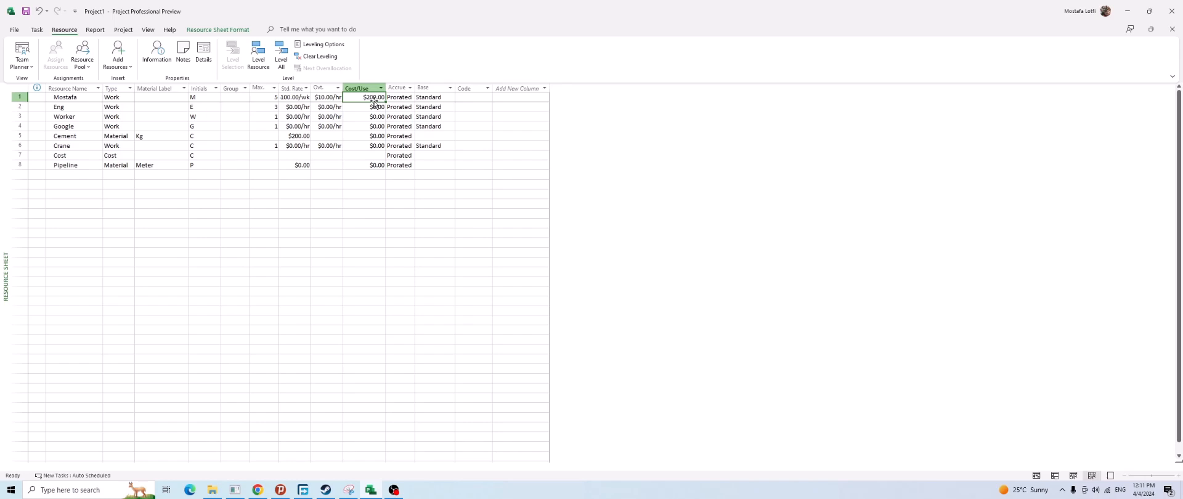
pyautogui.click(374, 126)
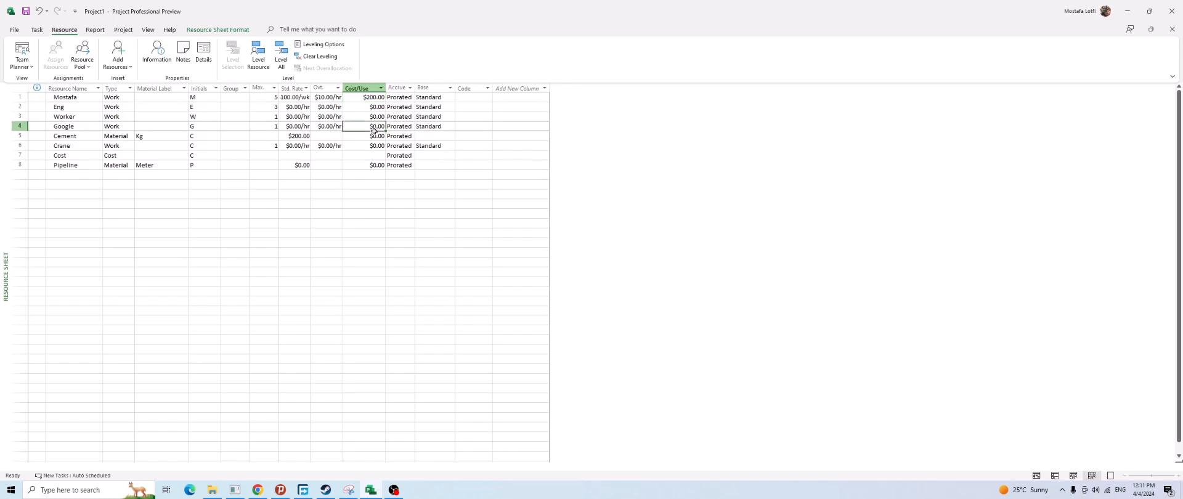
pyautogui.click(416, 95)
pyautogui.click(400, 100)
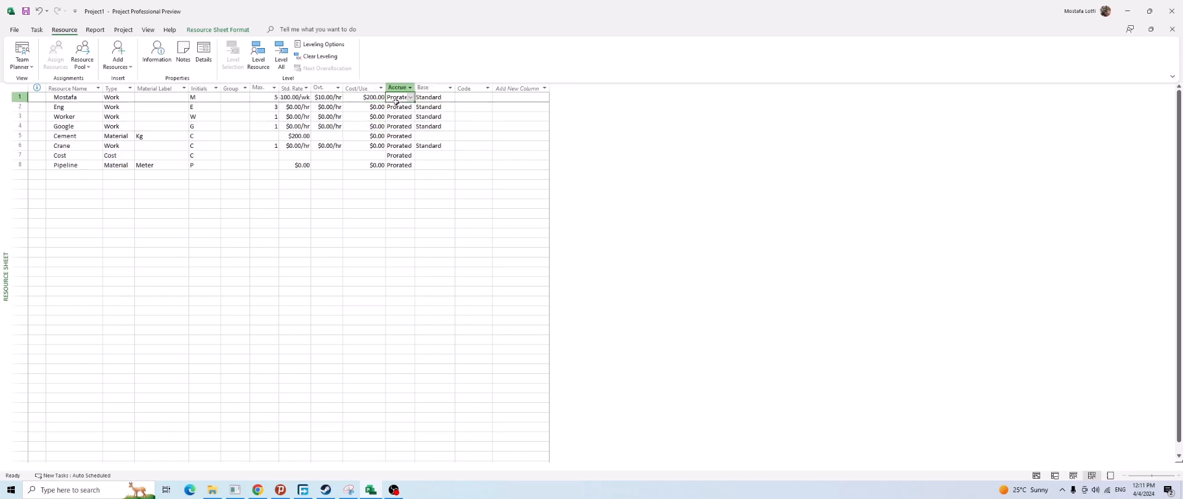
pyautogui.click(365, 136)
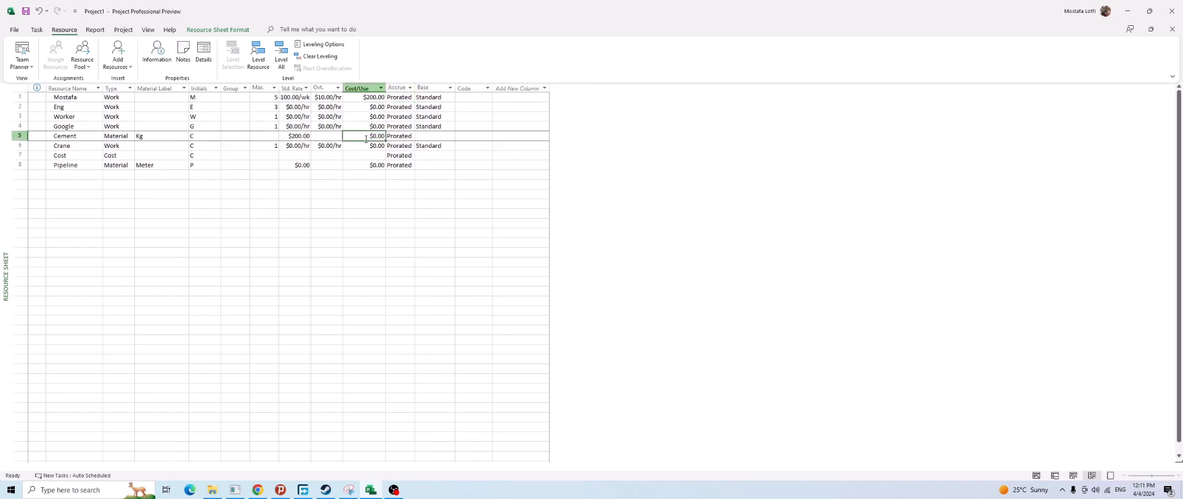
# Widen the Accrue At column in the Resource Sheet so its full heading is readable
pyautogui.click(396, 128)
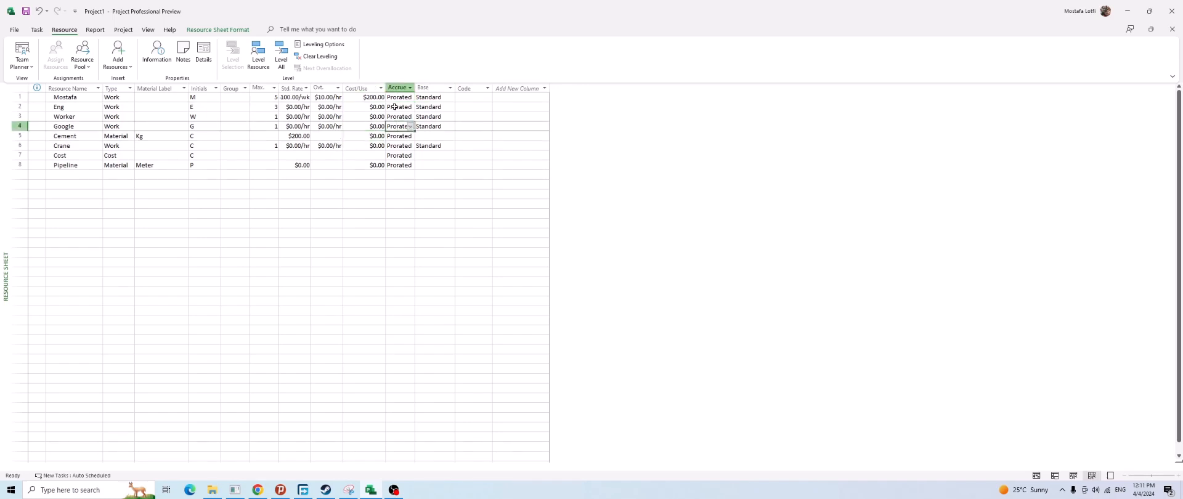
pyautogui.moveTo(414, 88); pyautogui.dragTo(438, 88)
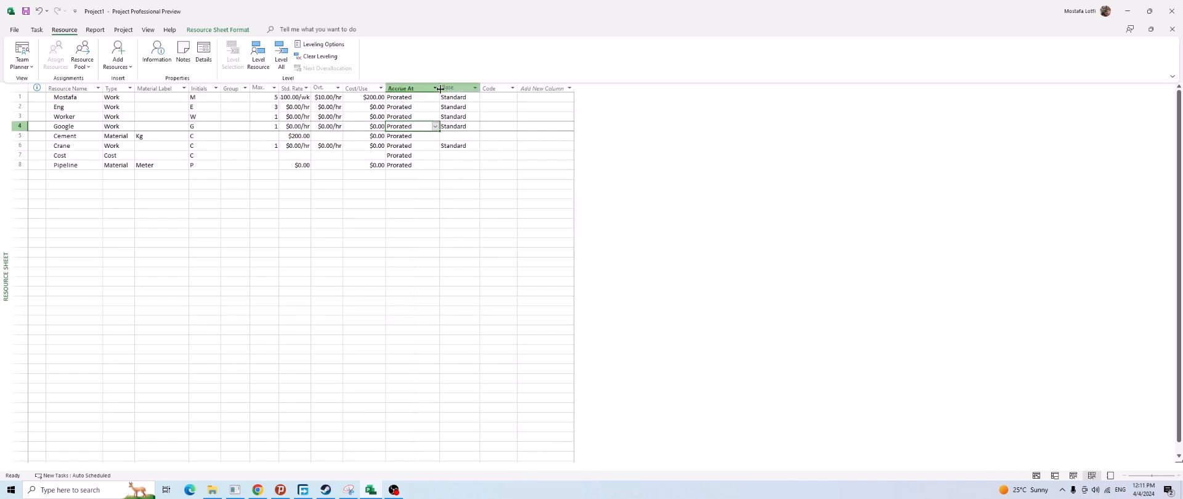
pyautogui.click(405, 107)
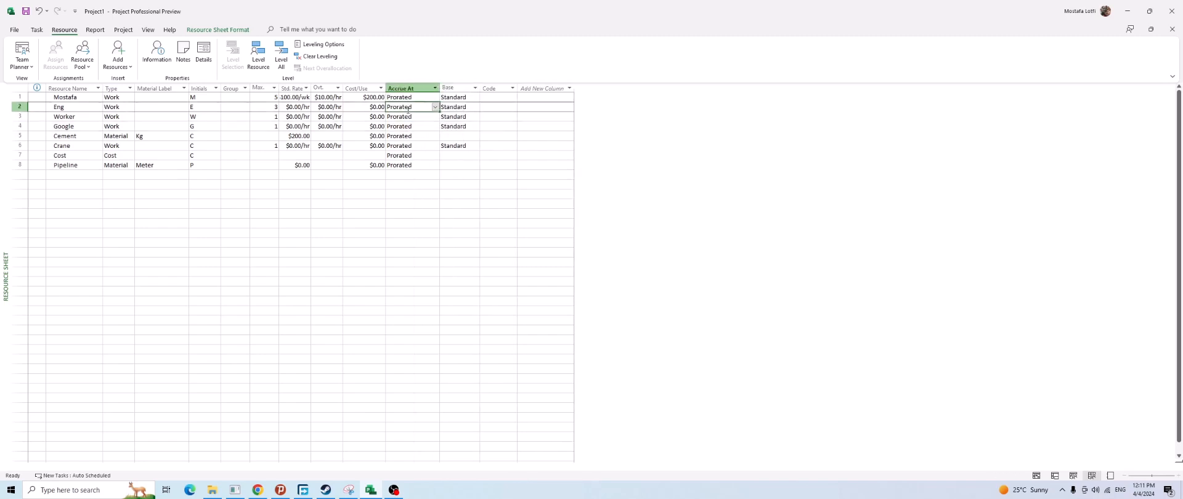
# Check the accrual options offered for the first resource and keep Prorated selected
pyautogui.click(409, 96)
pyautogui.click(434, 98)
pyautogui.click(434, 98)
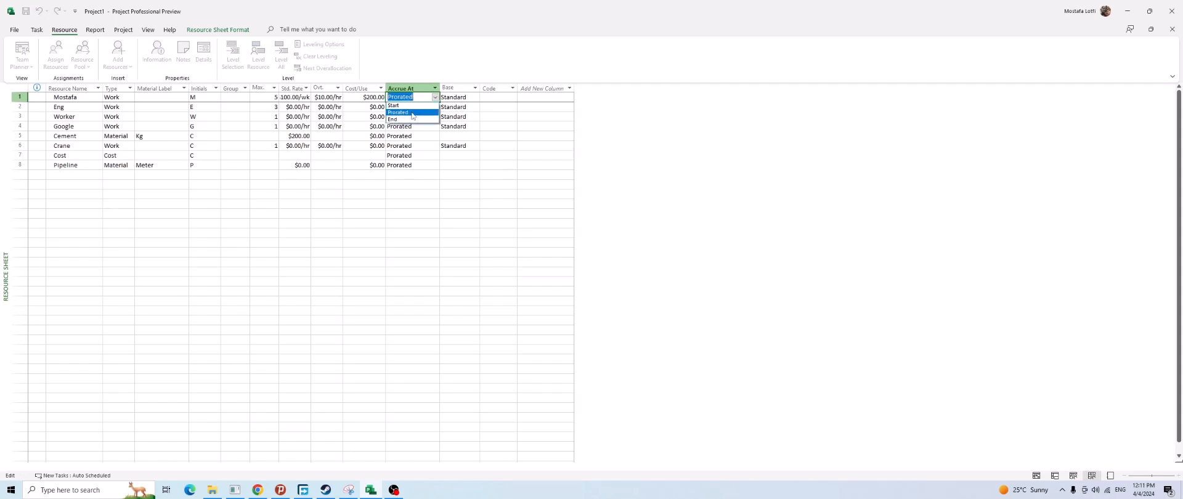
pyautogui.click(411, 113)
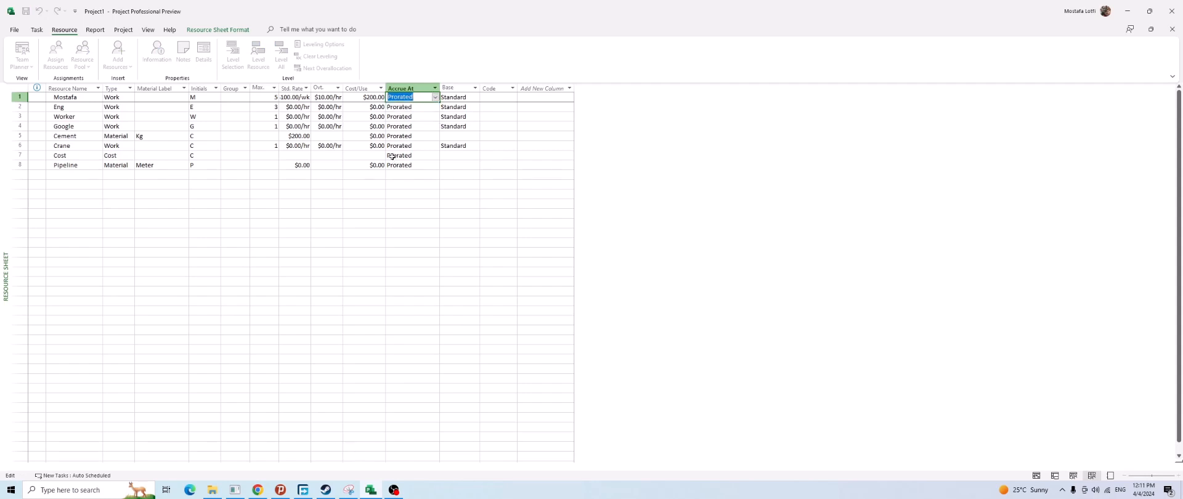
pyautogui.click(403, 167)
pyautogui.click(419, 96)
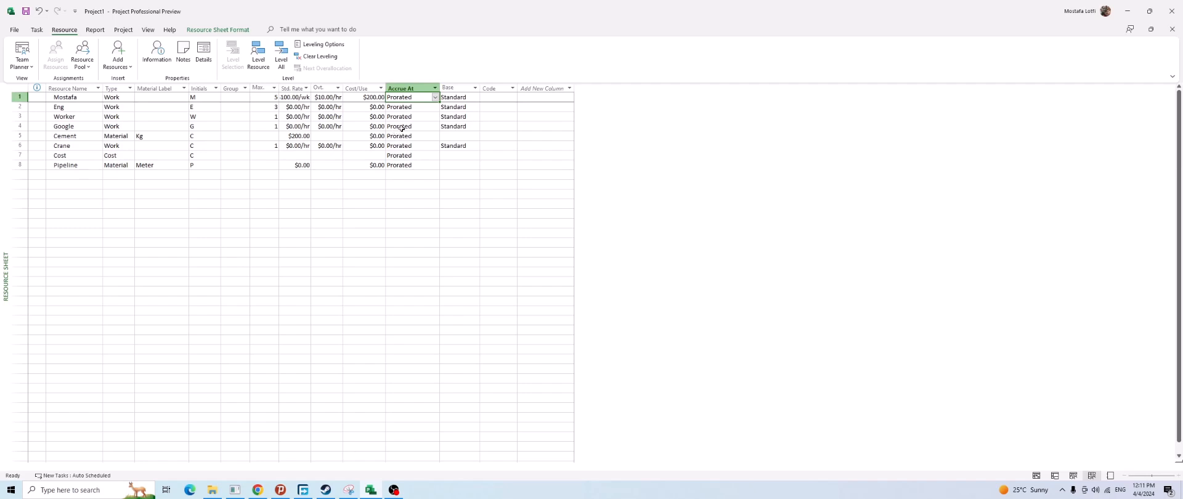
# Set the first resource's Accrue At option to Start
pyautogui.click(170, 95)
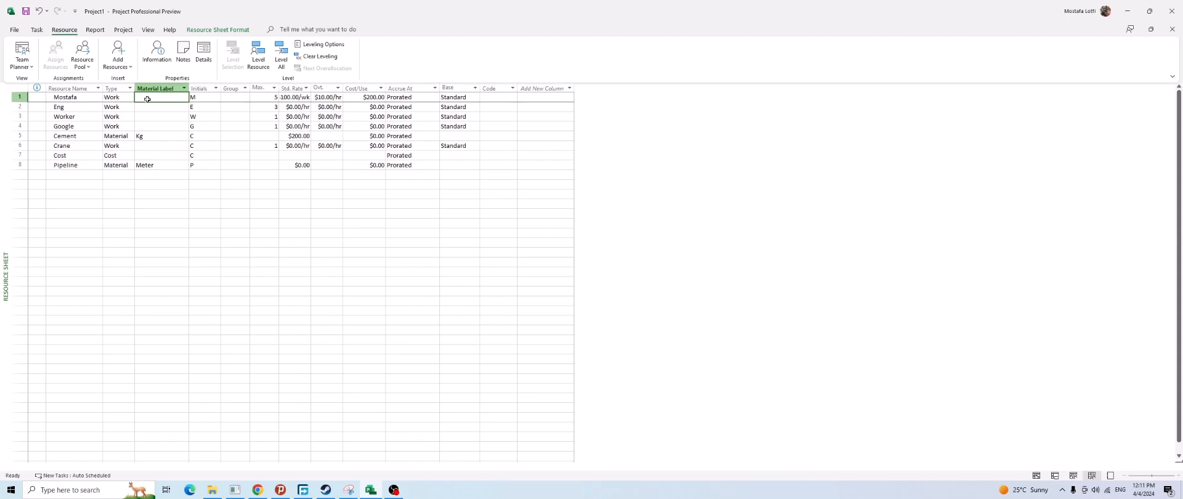
pyautogui.click(422, 88)
pyautogui.click(428, 97)
pyautogui.click(435, 97)
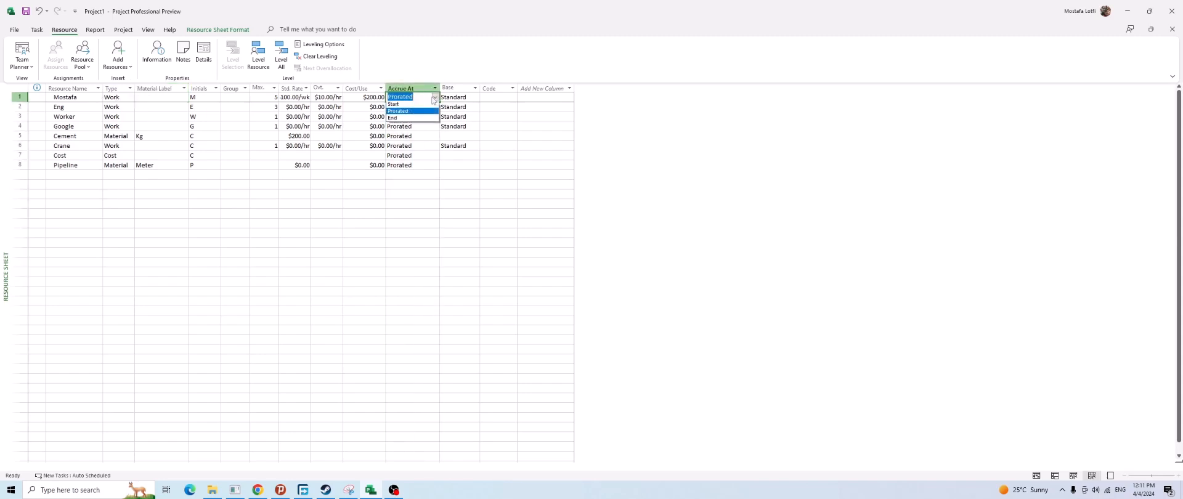
pyautogui.click(408, 106)
pyautogui.click(351, 176)
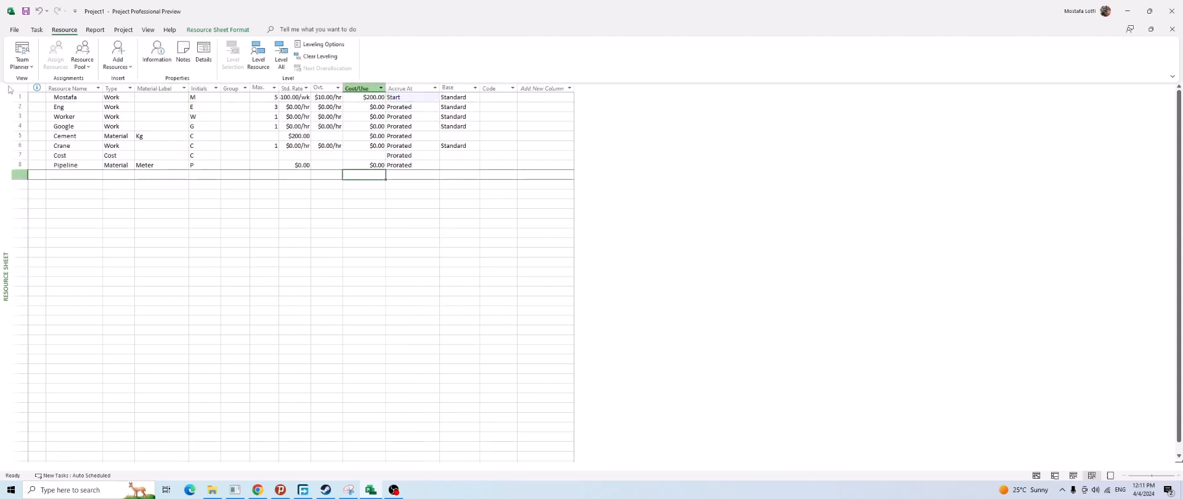
# Switch to the Task Usage view and select the resource assignment under T1 design
pyautogui.click(23, 65)
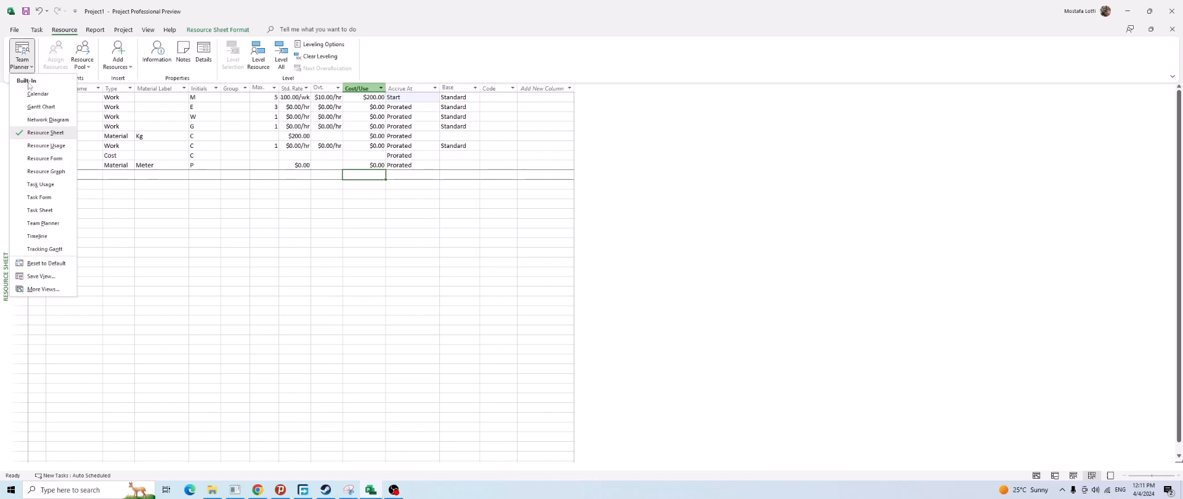
pyautogui.click(40, 184)
pyautogui.click(558, 229)
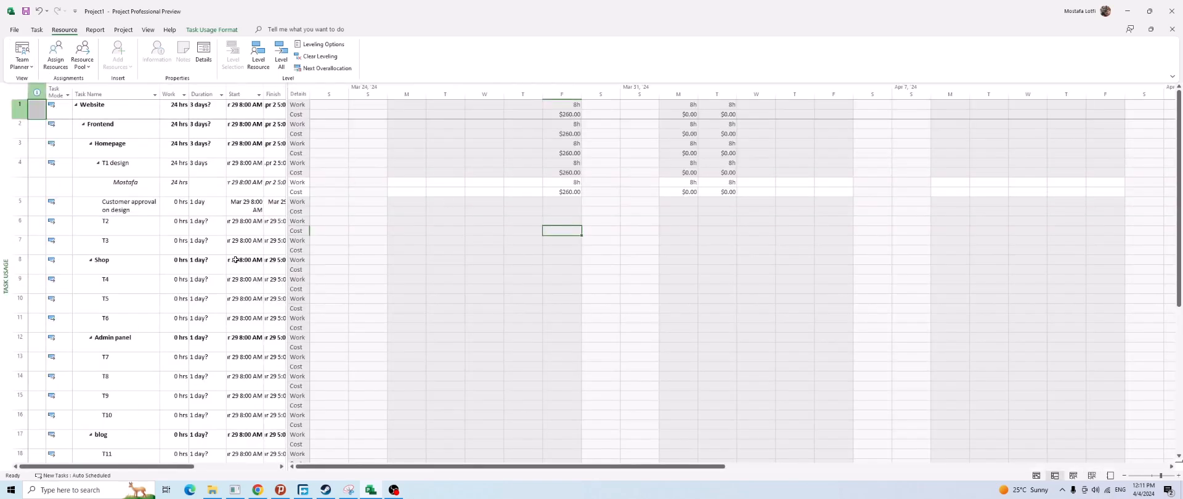
pyautogui.click(141, 189)
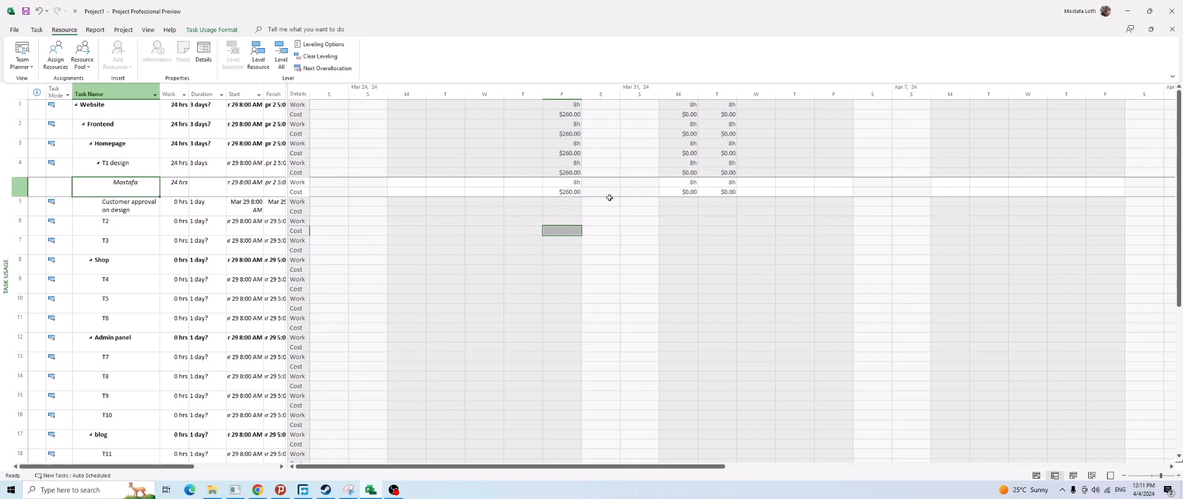
# Examine how the T1 design assignment's cost and work hours are distributed across its first day and the following workdays
pyautogui.click(557, 193)
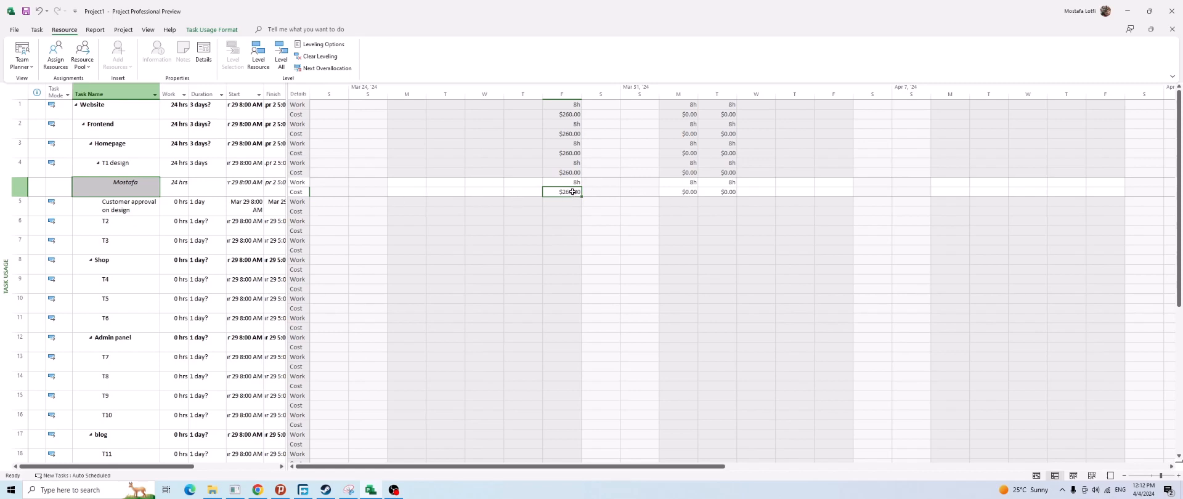
pyautogui.click(680, 192)
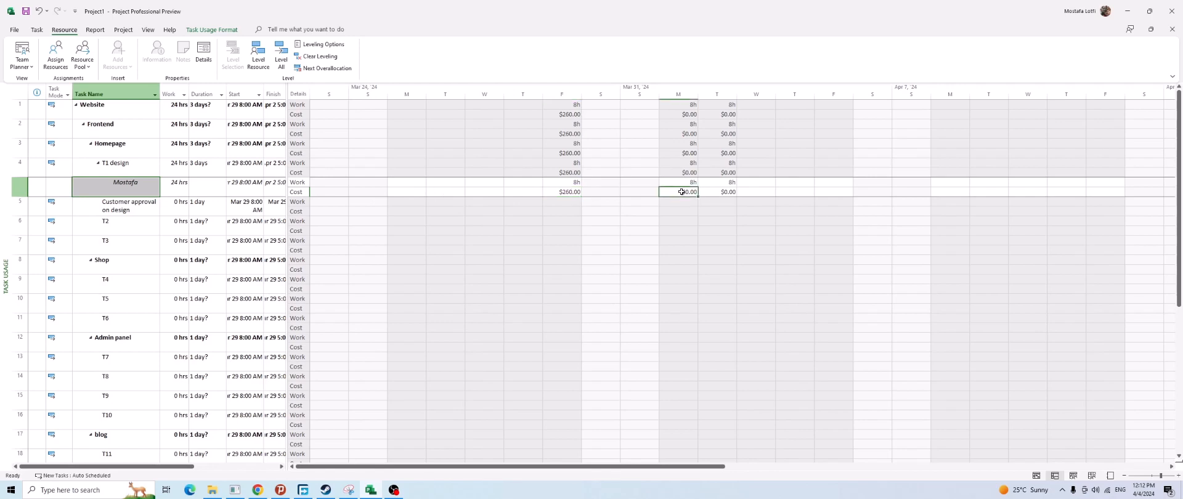
pyautogui.click(720, 193)
pyautogui.click(692, 194)
pyautogui.click(565, 193)
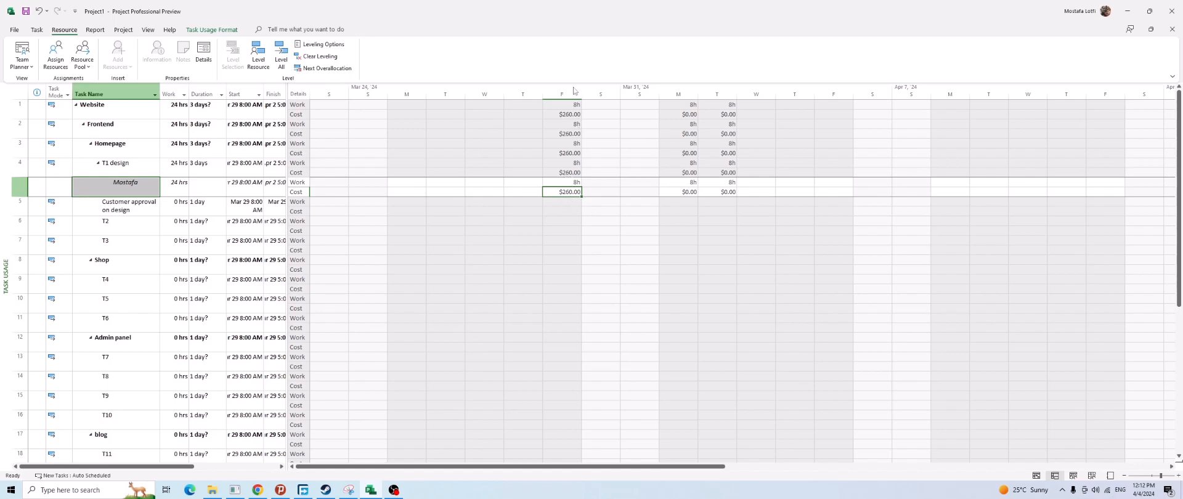
pyautogui.click(571, 182)
pyautogui.click(684, 182)
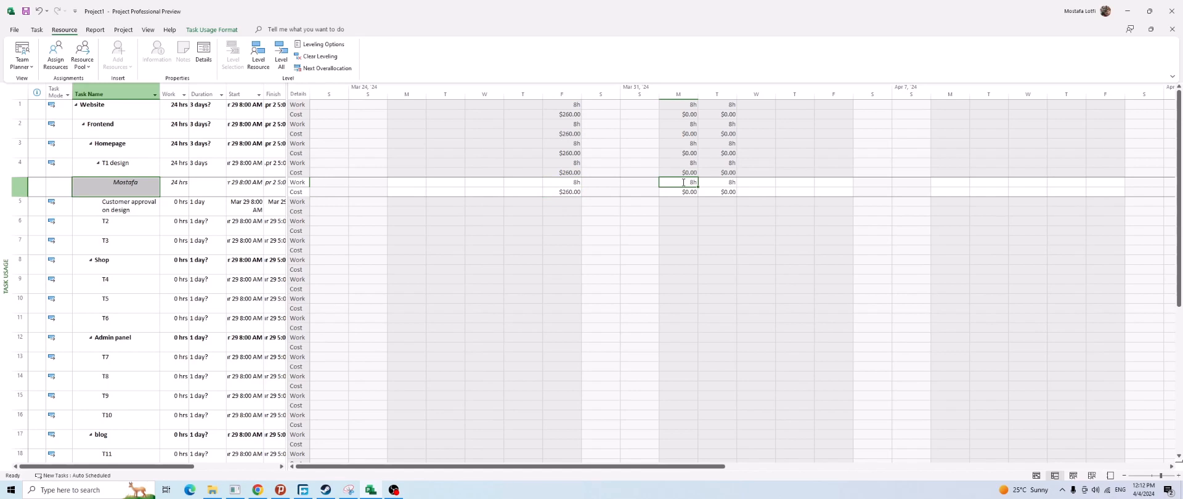
pyautogui.click(731, 181)
pyautogui.click(566, 192)
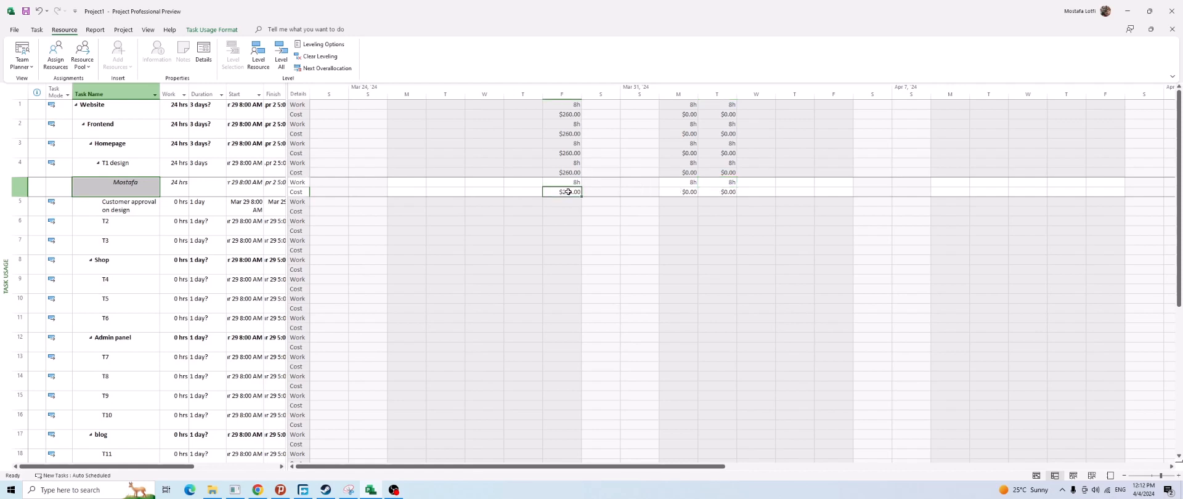
pyautogui.click(573, 181)
# Return to the Resource Sheet and set the first resource's Accrue At option back to Prorated
pyautogui.click(23, 62)
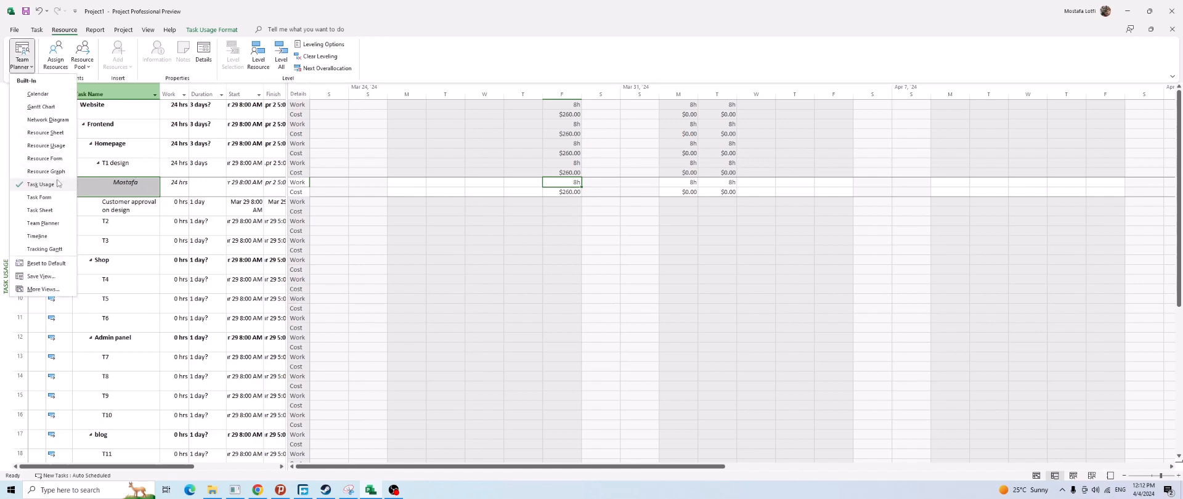
pyautogui.click(45, 133)
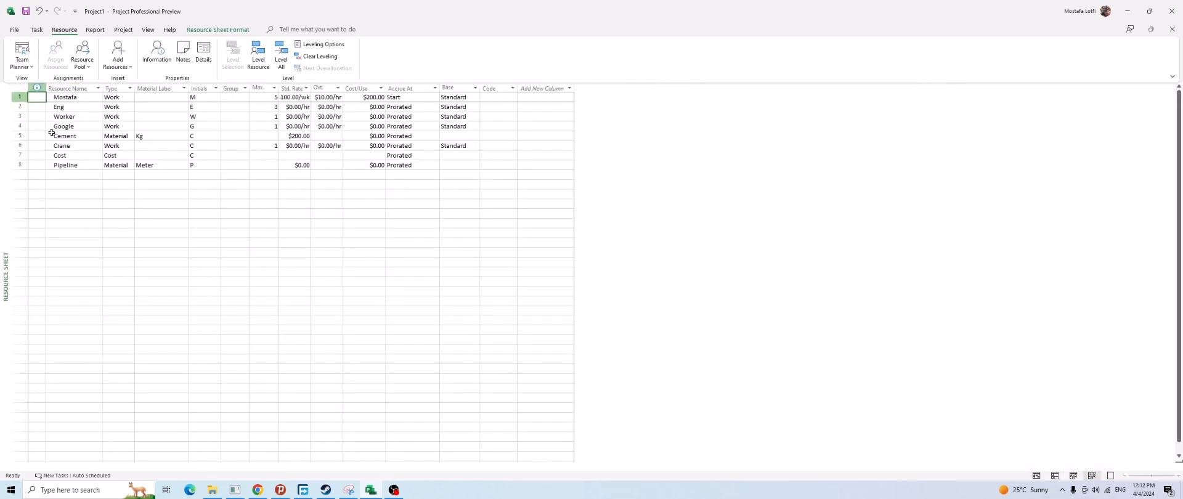
pyautogui.click(365, 106)
pyautogui.click(398, 98)
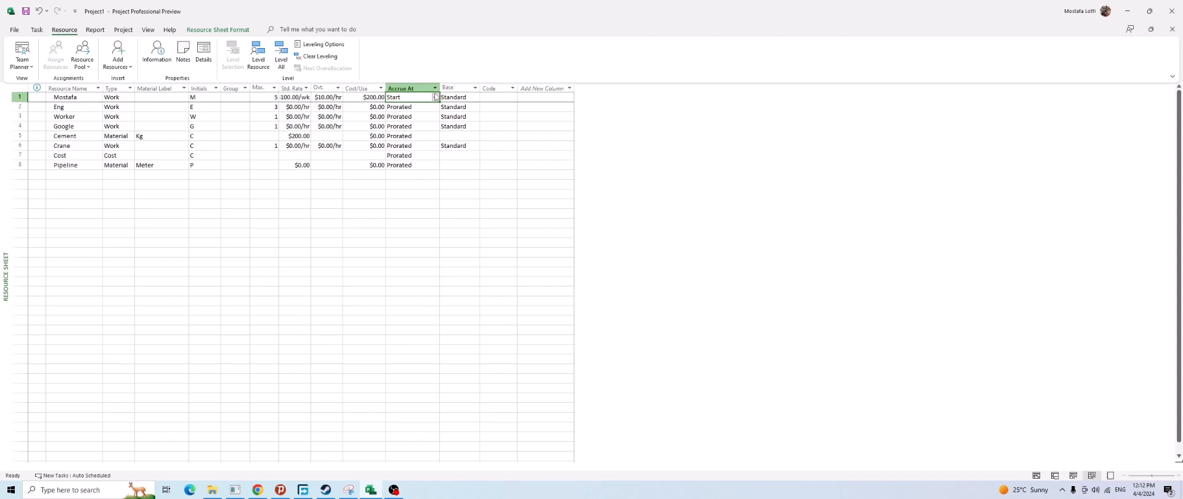
pyautogui.click(435, 98)
pyautogui.click(420, 113)
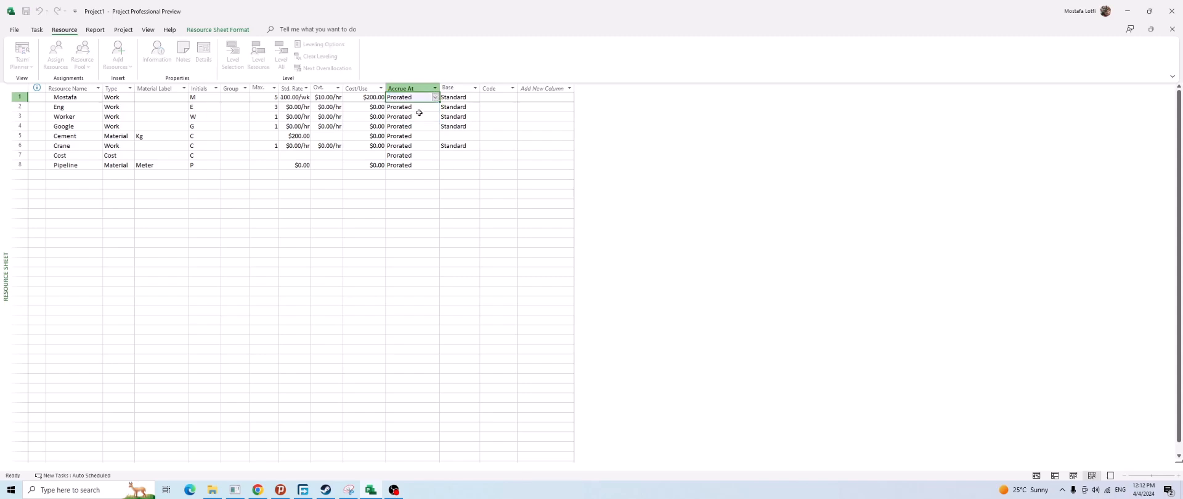
pyautogui.doubleClick(507, 137)
pyautogui.click(708, 332)
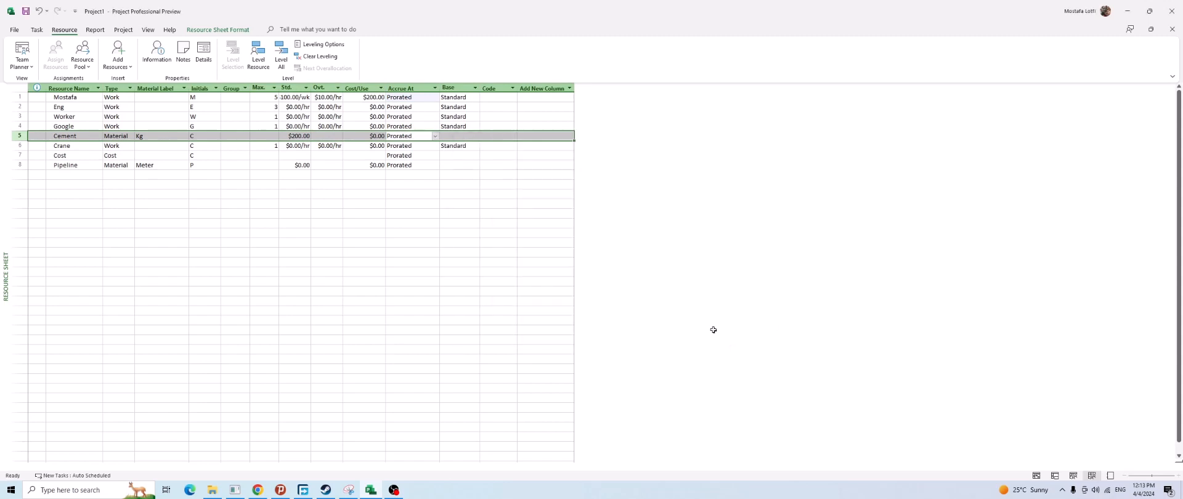
# Compare the Accrue At settings of the first resource, Eng and Cement in the Resource Sheet
pyautogui.click(472, 203)
pyautogui.click(423, 101)
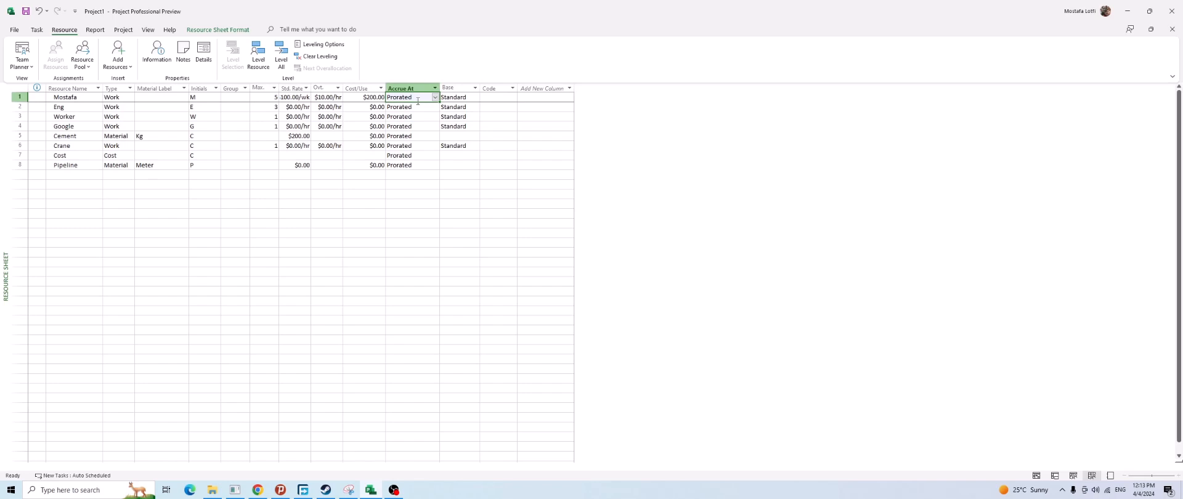
pyautogui.click(403, 139)
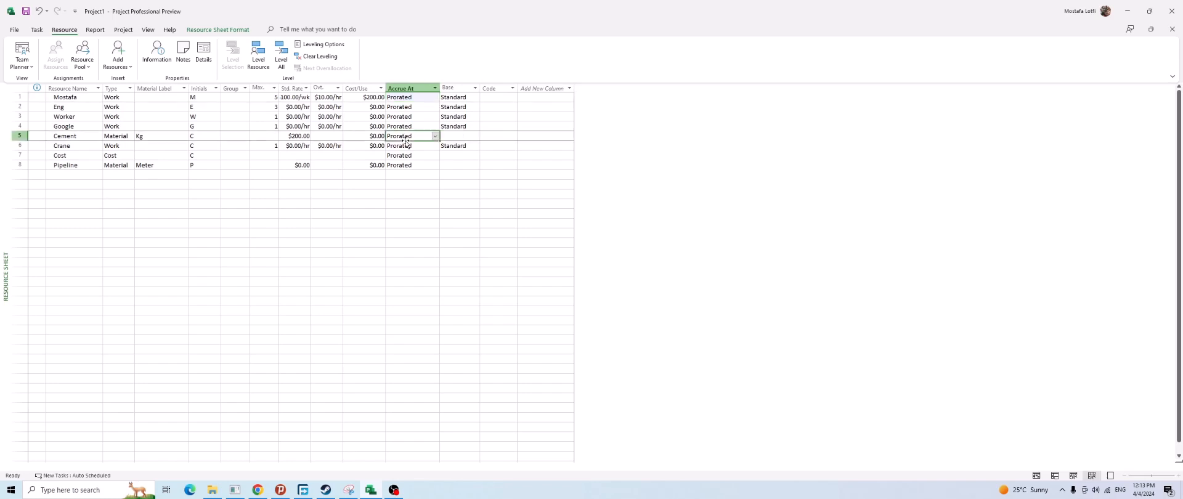
pyautogui.click(417, 107)
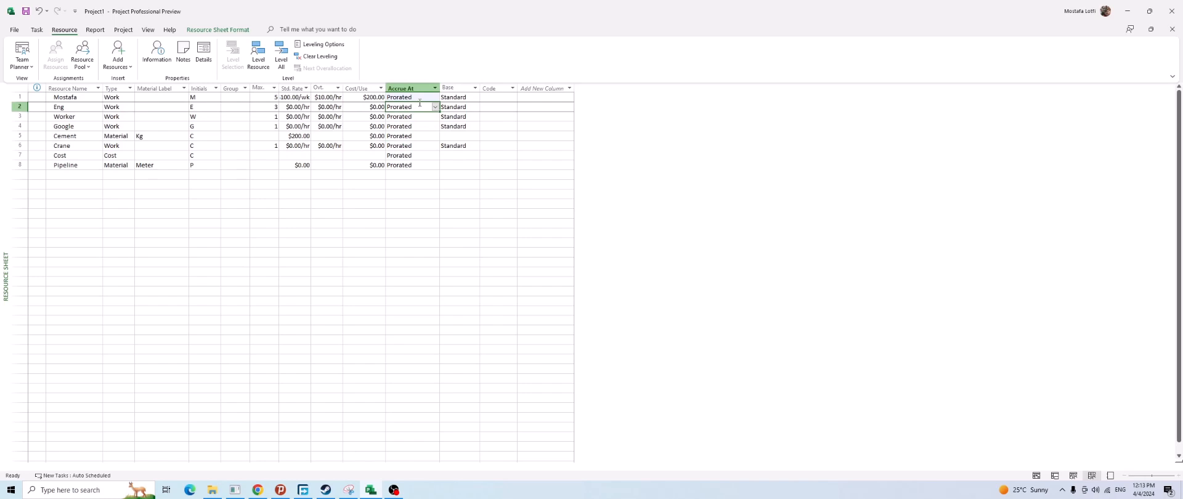
pyautogui.click(415, 96)
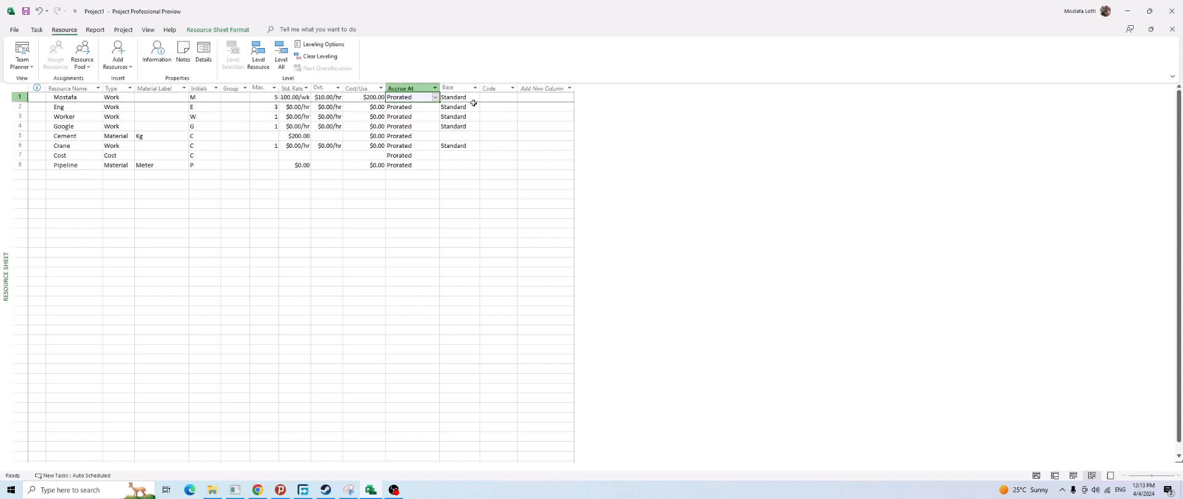
# Set the project calendar to Night Shift in the project information
pyautogui.click(456, 97)
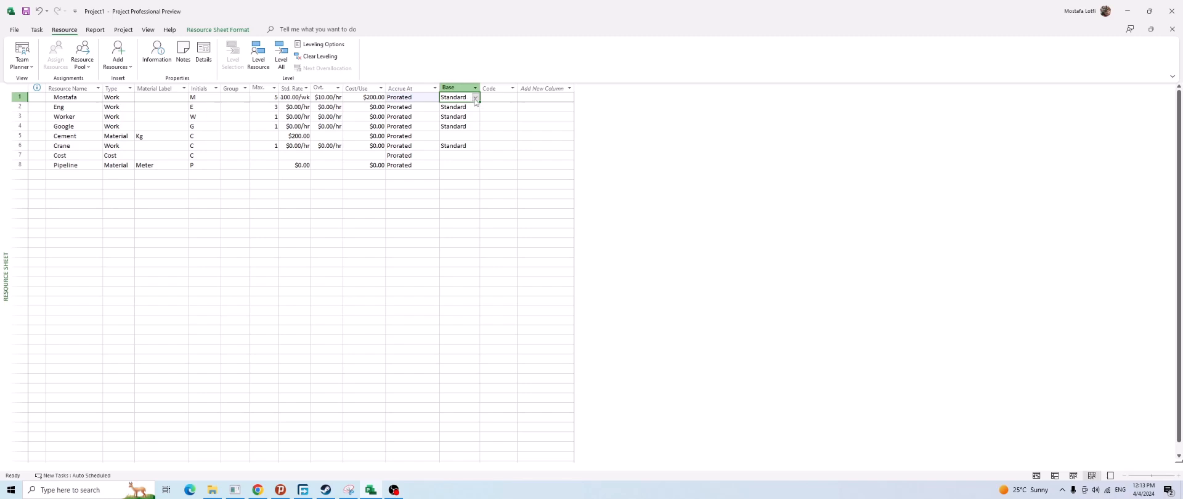
pyautogui.click(459, 107)
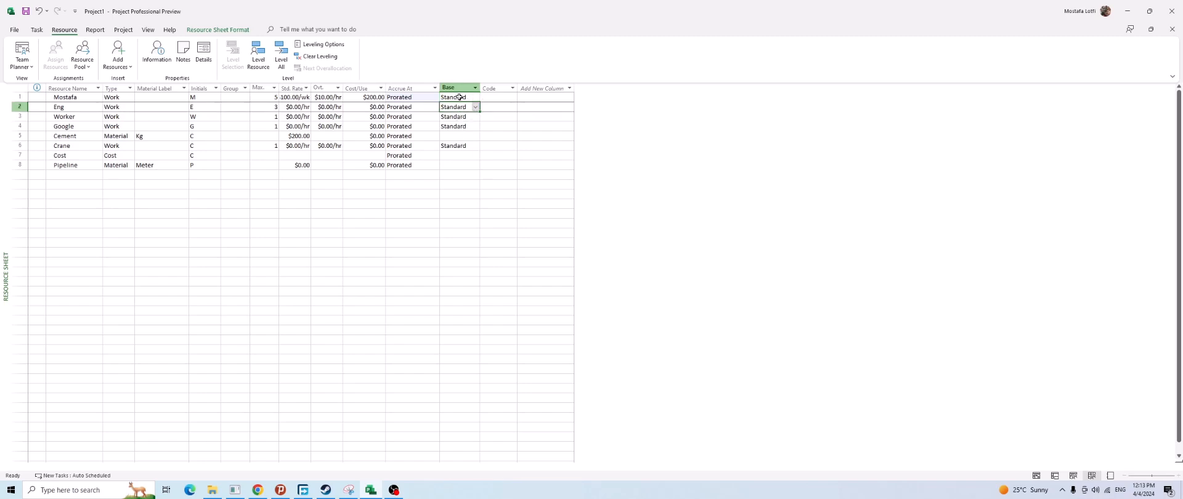
pyautogui.click(124, 29)
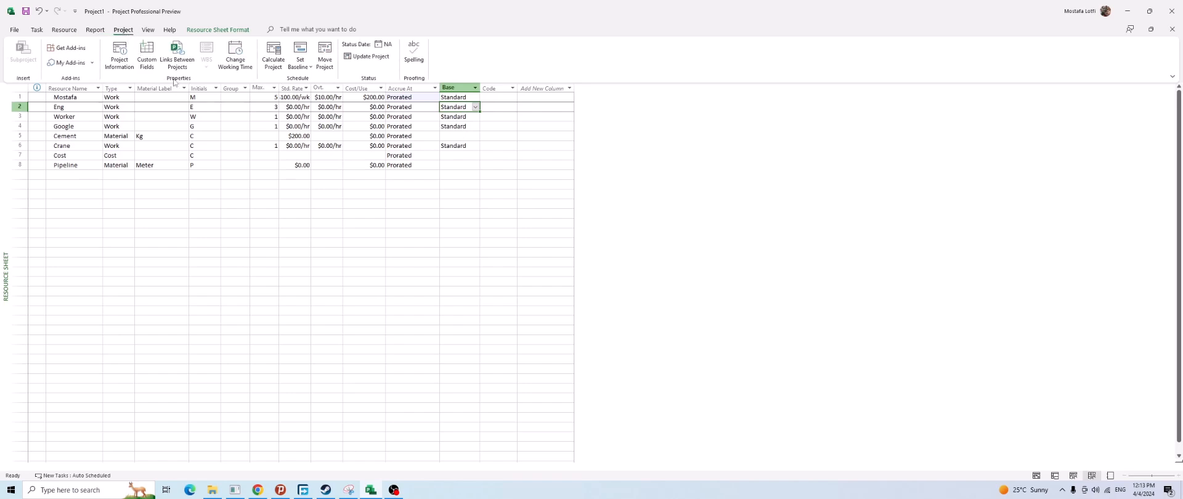
pyautogui.click(120, 56)
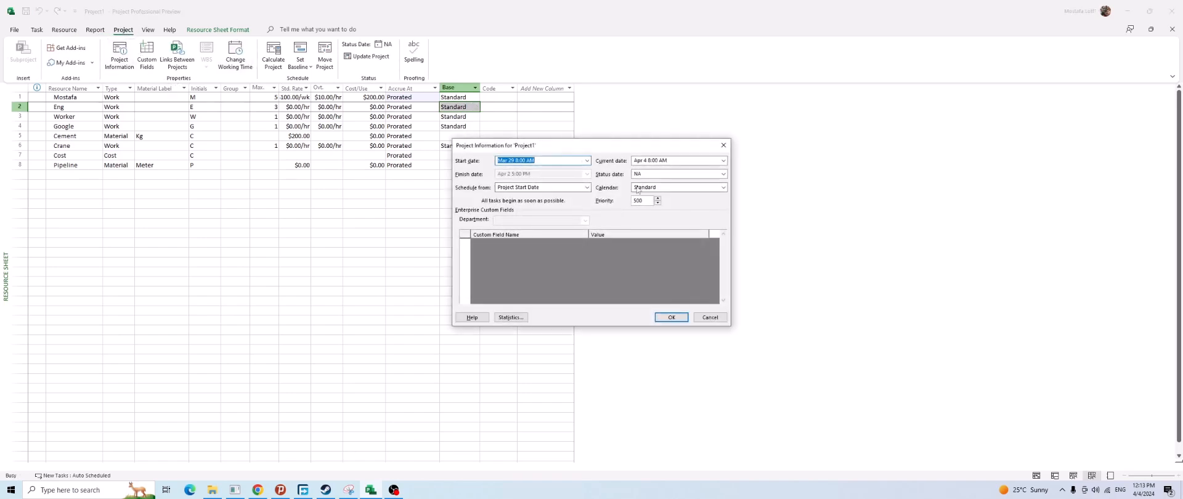
pyautogui.click(713, 188)
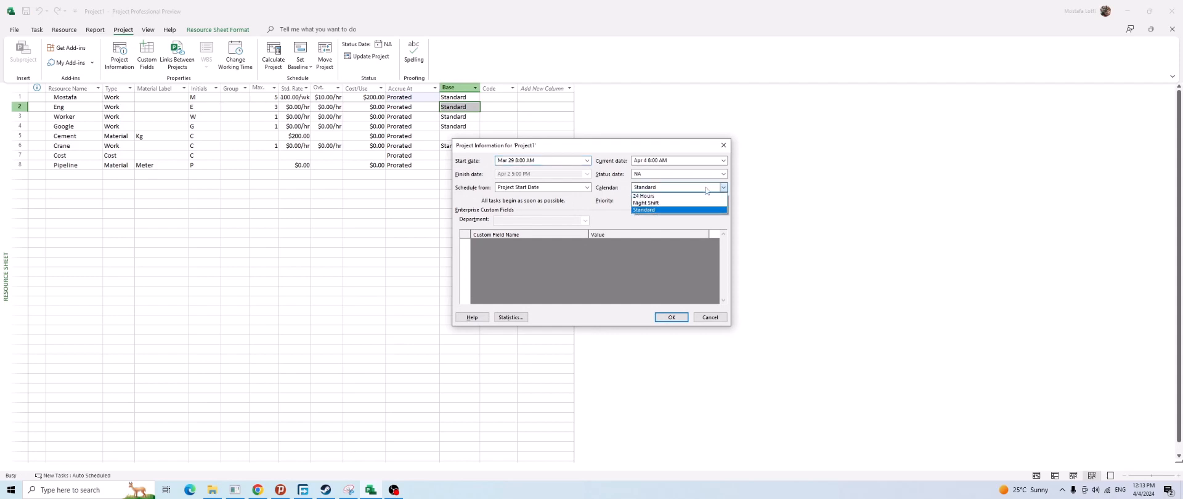
pyautogui.click(678, 204)
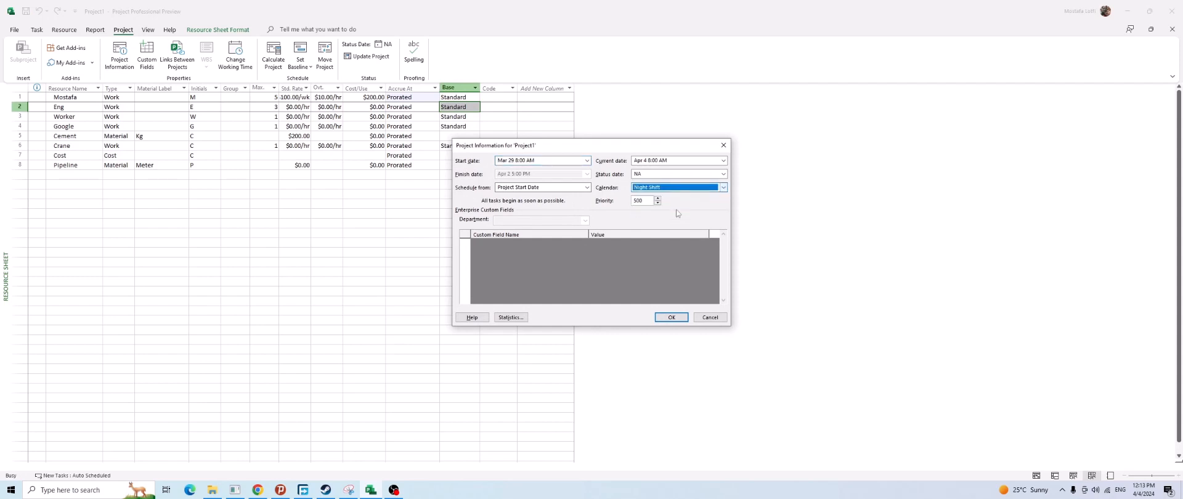
pyautogui.click(668, 315)
pyautogui.click(345, 282)
# Add a resource named ww in the first empty row and select its base calendar
pyautogui.click(71, 183)
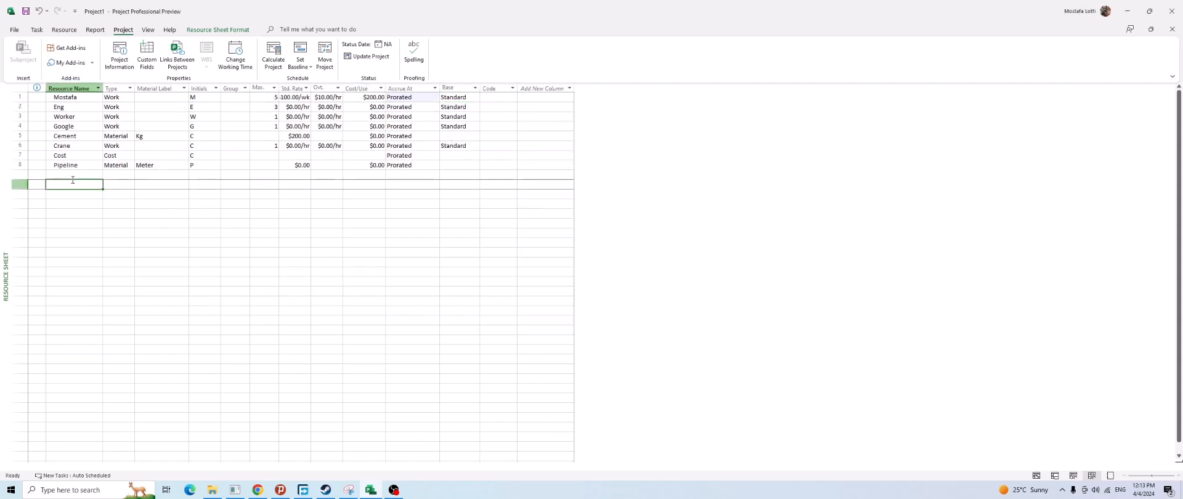
pyautogui.click(84, 175)
pyautogui.write('ww')
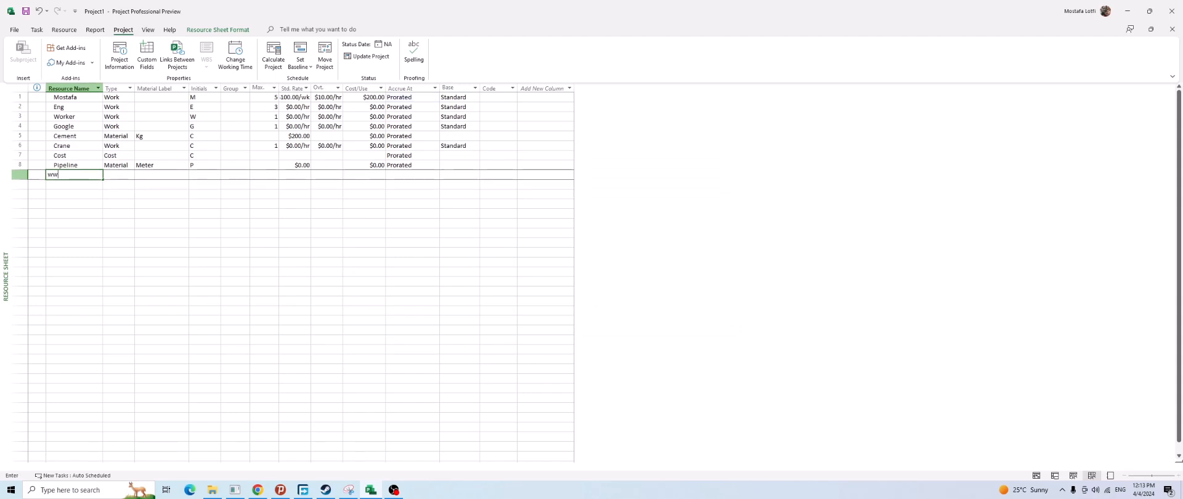
pyautogui.press('Return')
pyautogui.click(469, 176)
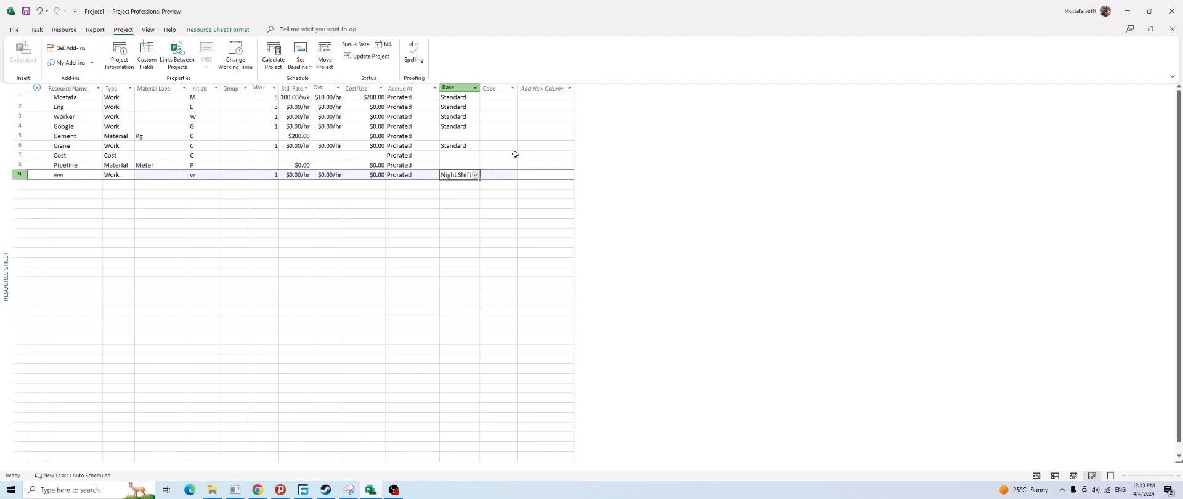
# Delete the ww resource row from the Resource Sheet
pyautogui.click(23, 175)
pyautogui.press('Delete')
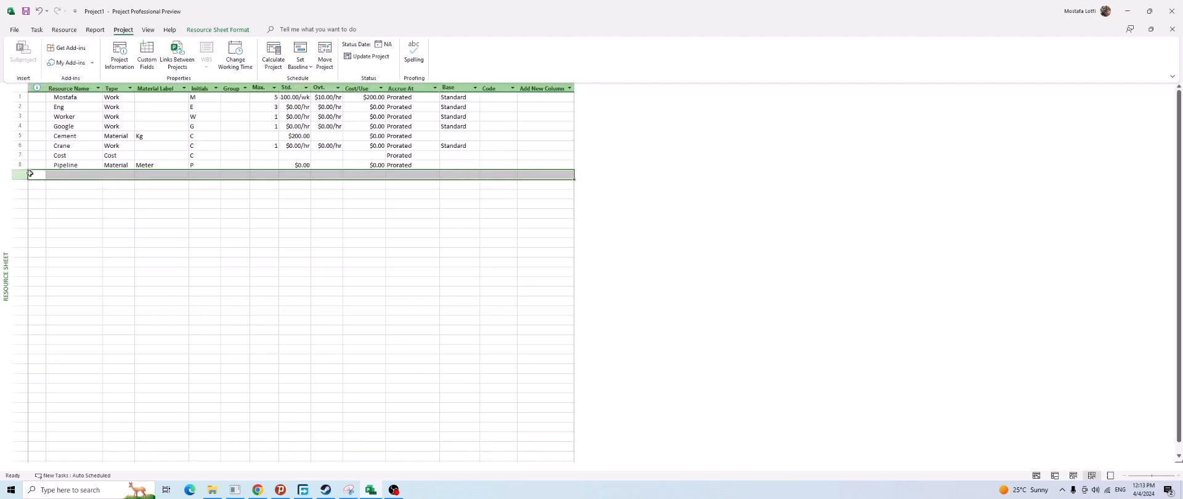
pyautogui.moveTo(237, 194); pyautogui.dragTo(265, 193)
# Compare the first resource's base calendar with the calendar set in the project information, closing the dialog without changes
pyautogui.click(465, 99)
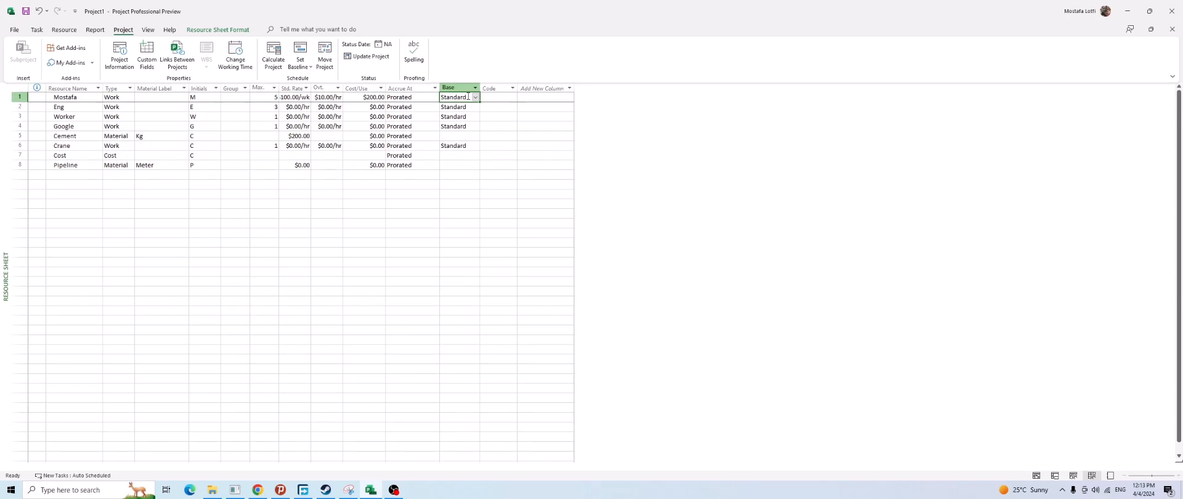
pyautogui.click(120, 55)
pyautogui.click(716, 145)
pyautogui.click(393, 167)
# Set the first resource's base calendar to Night Shift and back to Standard
pyautogui.click(461, 98)
pyautogui.click(475, 98)
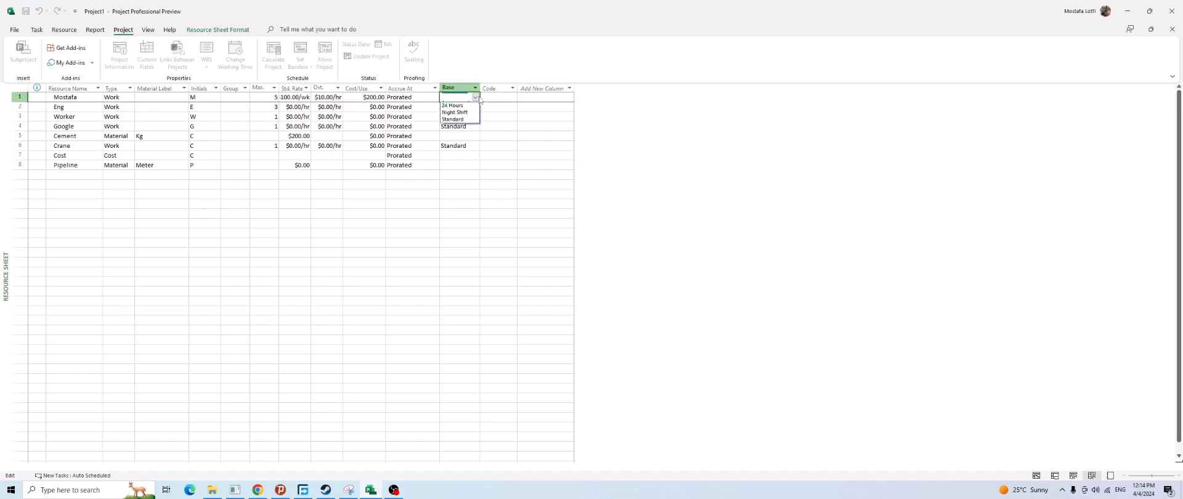
pyautogui.click(459, 113)
pyautogui.click(507, 106)
pyautogui.click(461, 98)
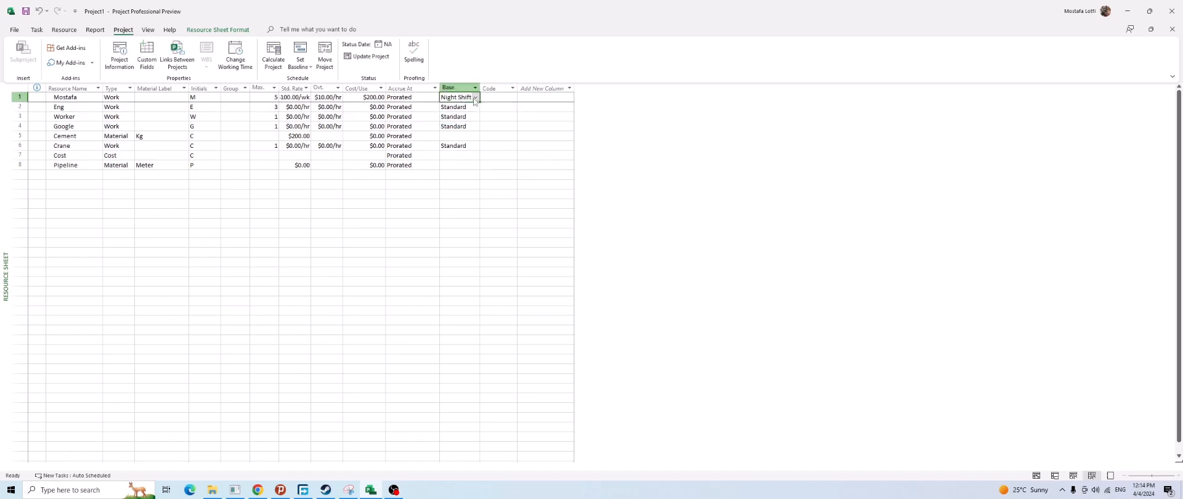
pyautogui.click(476, 98)
pyautogui.click(468, 120)
# Set the Google resource's base calendar to Night Shift and return it to Standard
pyautogui.click(464, 125)
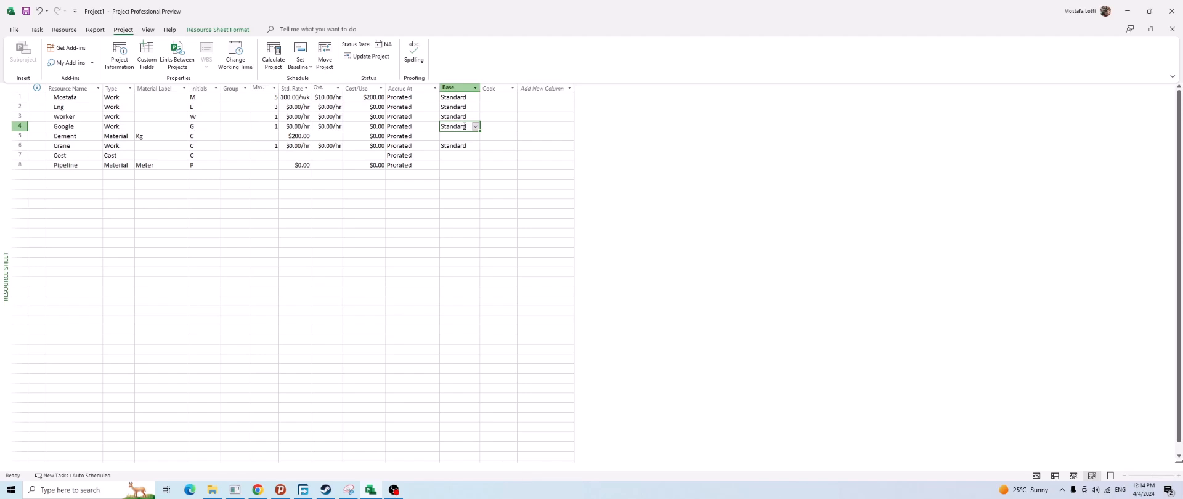
pyautogui.click(475, 127)
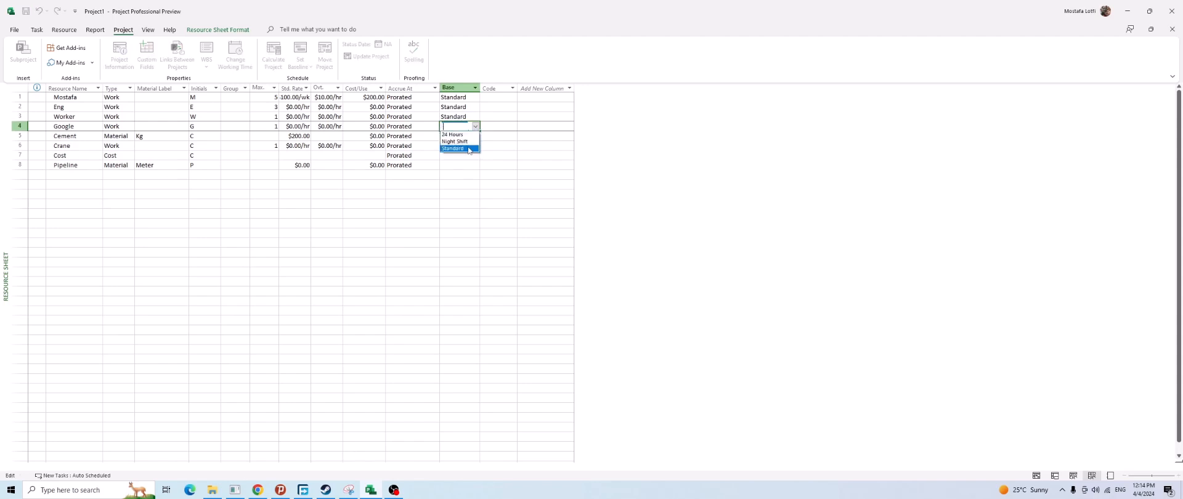
pyautogui.click(461, 151)
pyautogui.click(459, 137)
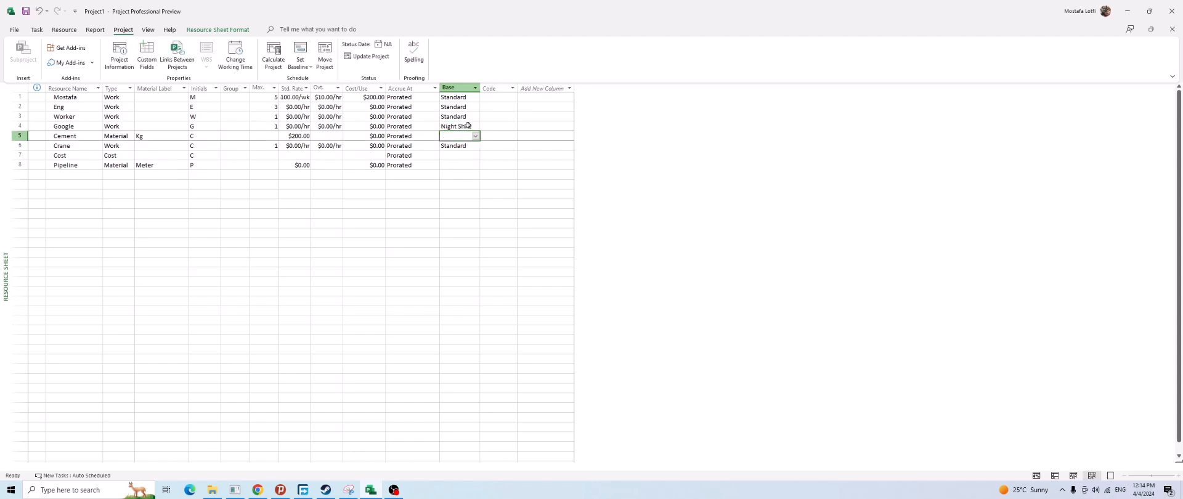
pyautogui.click(467, 126)
pyautogui.click(476, 126)
pyautogui.click(468, 148)
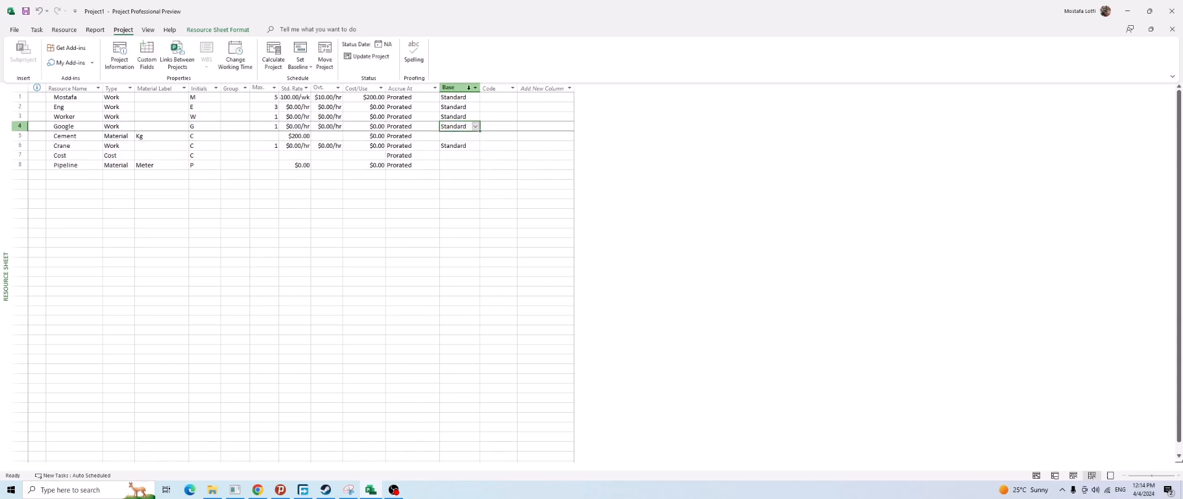
pyautogui.click(453, 166)
pyautogui.click(473, 137)
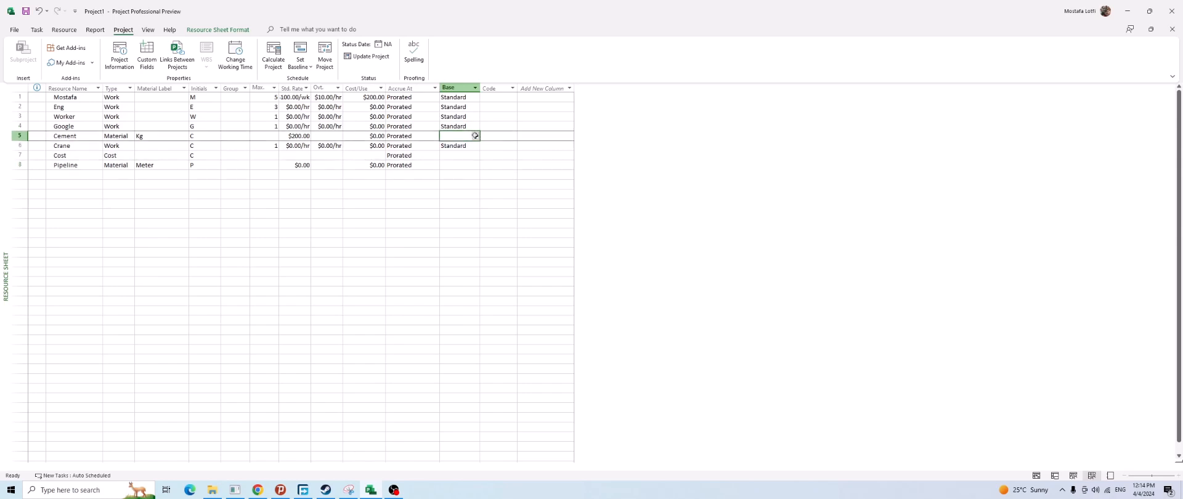
pyautogui.click(474, 184)
# Set the Google resource's base calendar to Night Shift
pyautogui.click(474, 126)
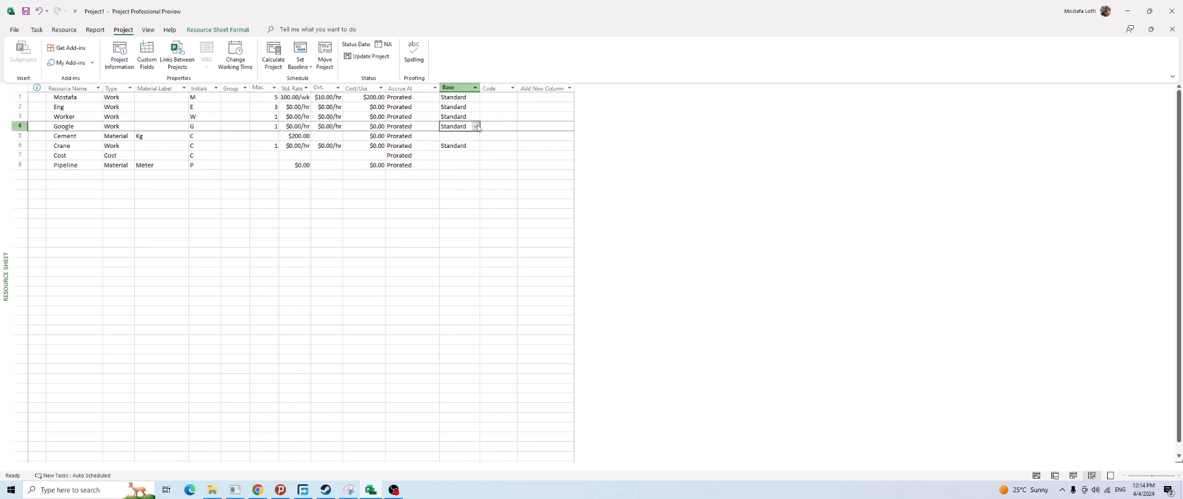
pyautogui.click(477, 126)
pyautogui.click(459, 140)
pyautogui.click(364, 145)
pyautogui.click(365, 117)
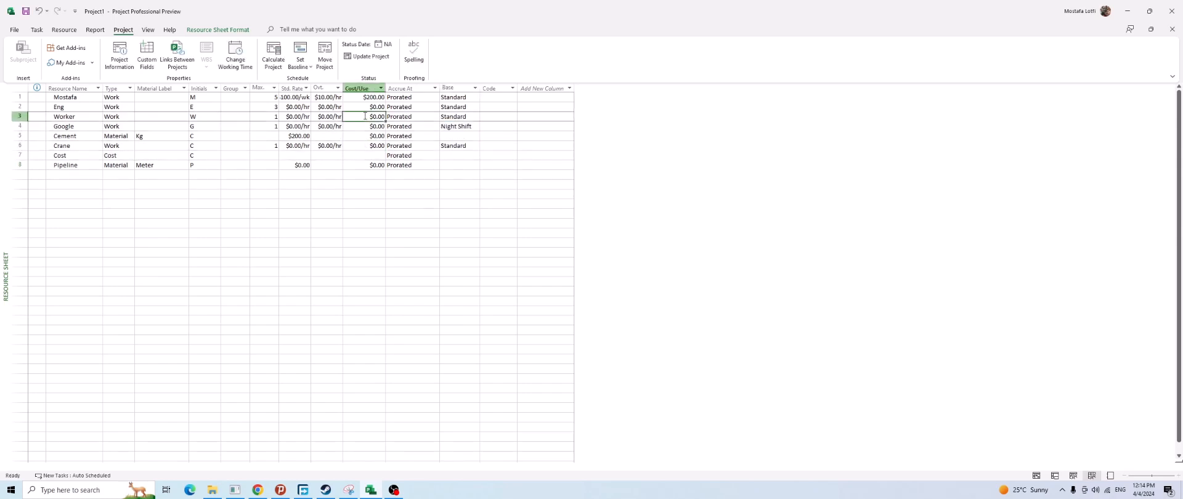
pyautogui.click(455, 126)
# Check the base calendar options for the Eng resource and keep Standard selected
pyautogui.click(72, 30)
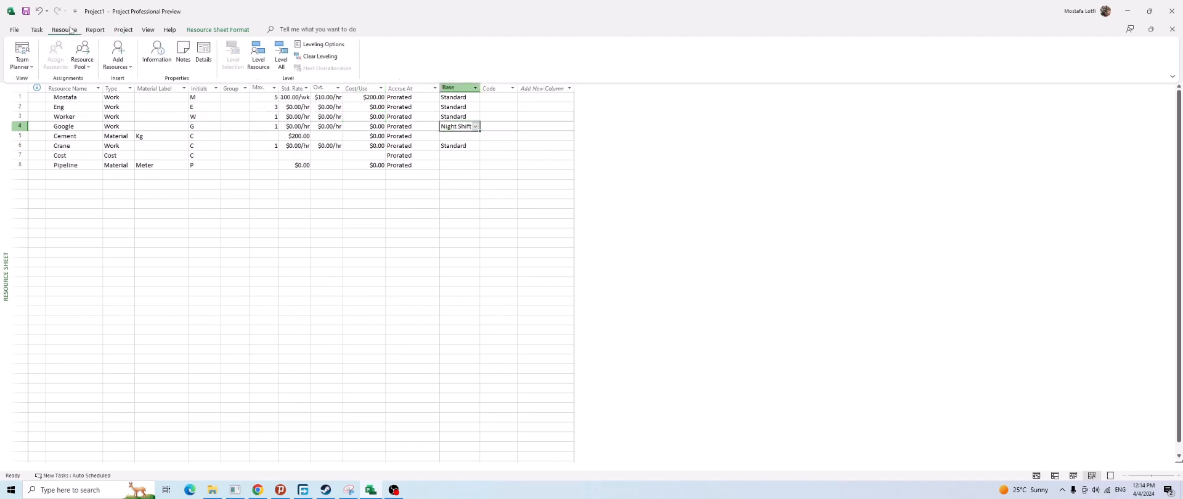
pyautogui.click(447, 115)
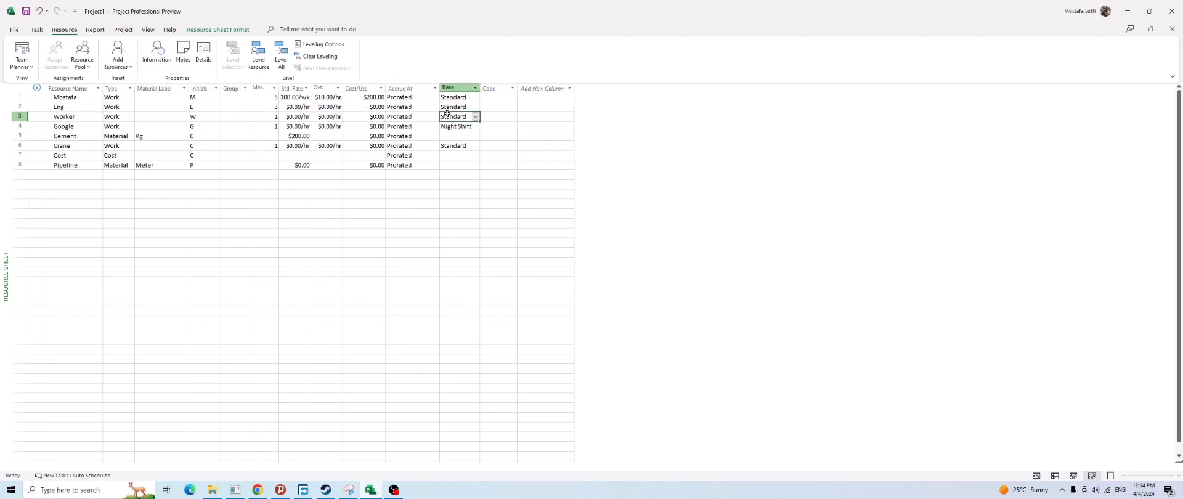
pyautogui.click(460, 104)
pyautogui.click(475, 107)
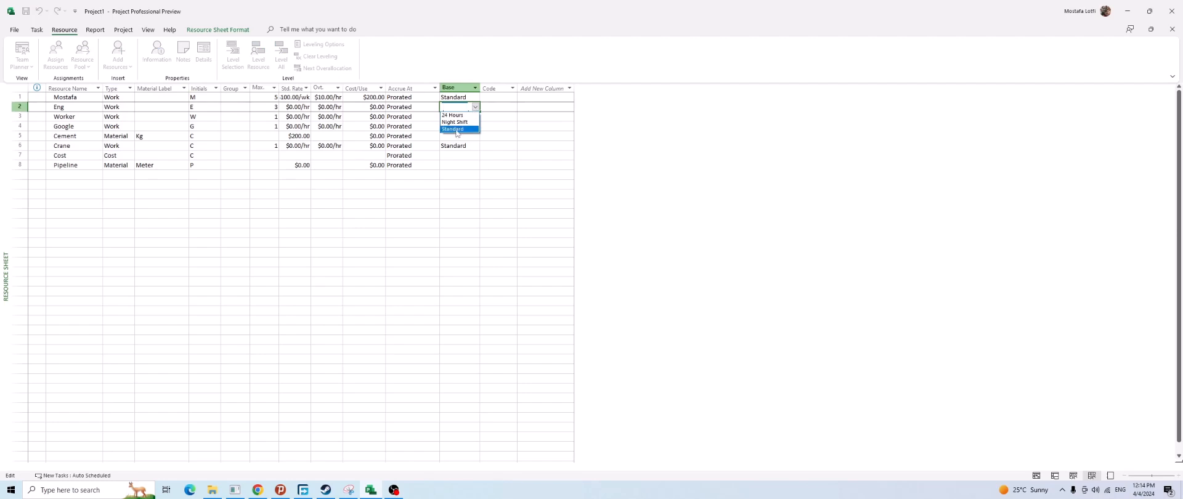
pyautogui.click(458, 130)
pyautogui.click(203, 116)
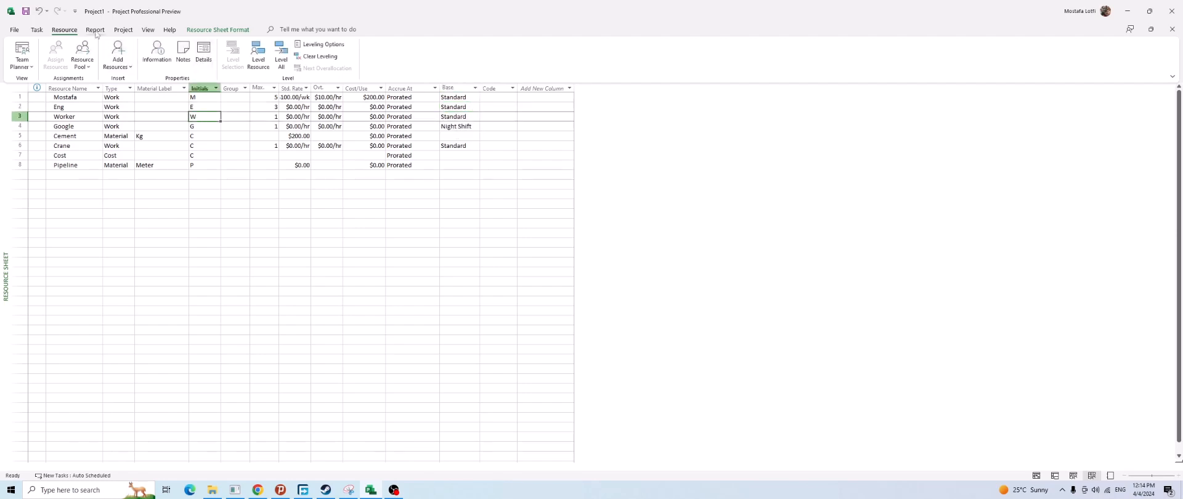
# Look at the working time settings of the Worker resource and close them without changes
pyautogui.click(123, 30)
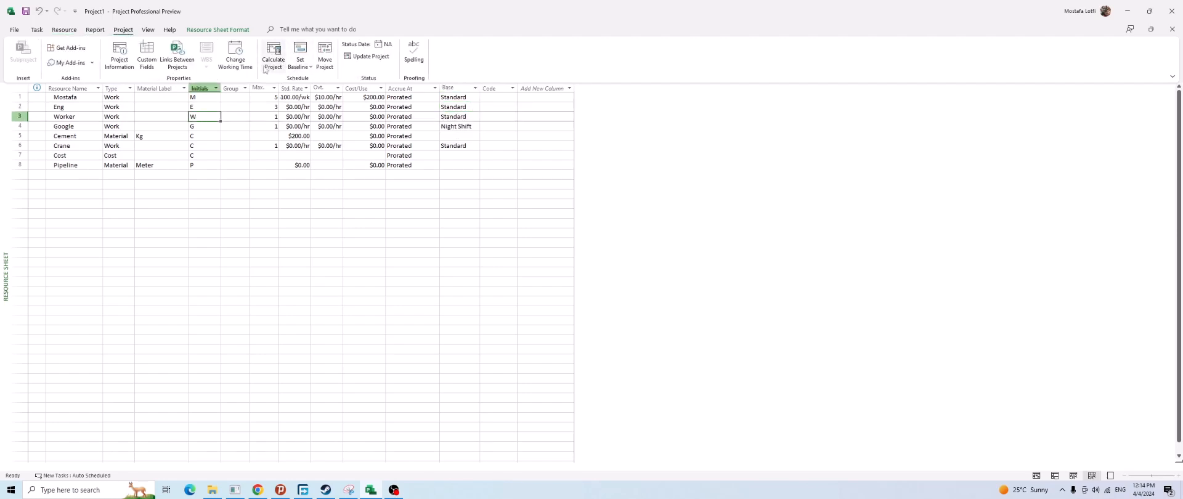
pyautogui.click(234, 56)
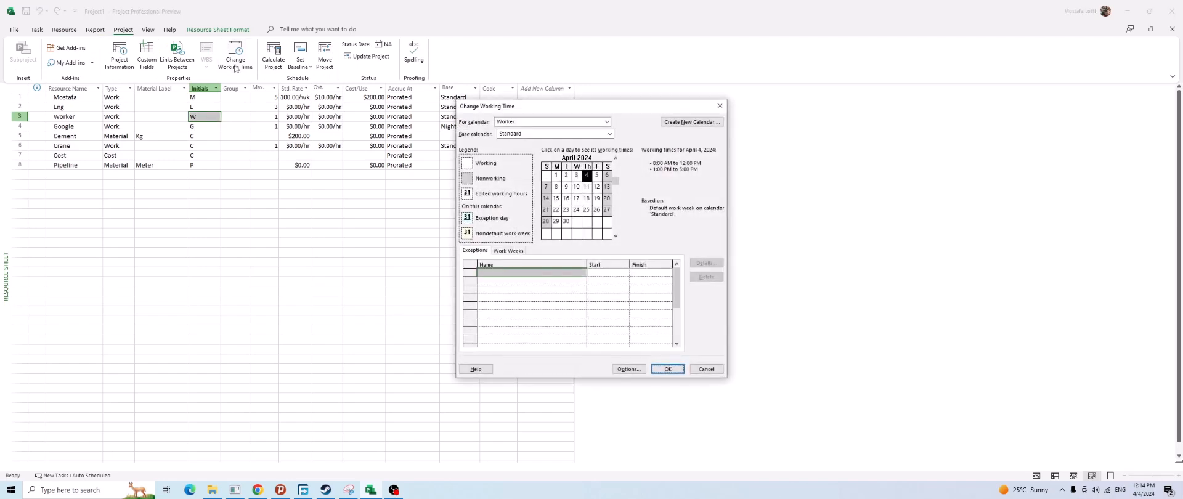
pyautogui.click(718, 106)
pyautogui.click(220, 138)
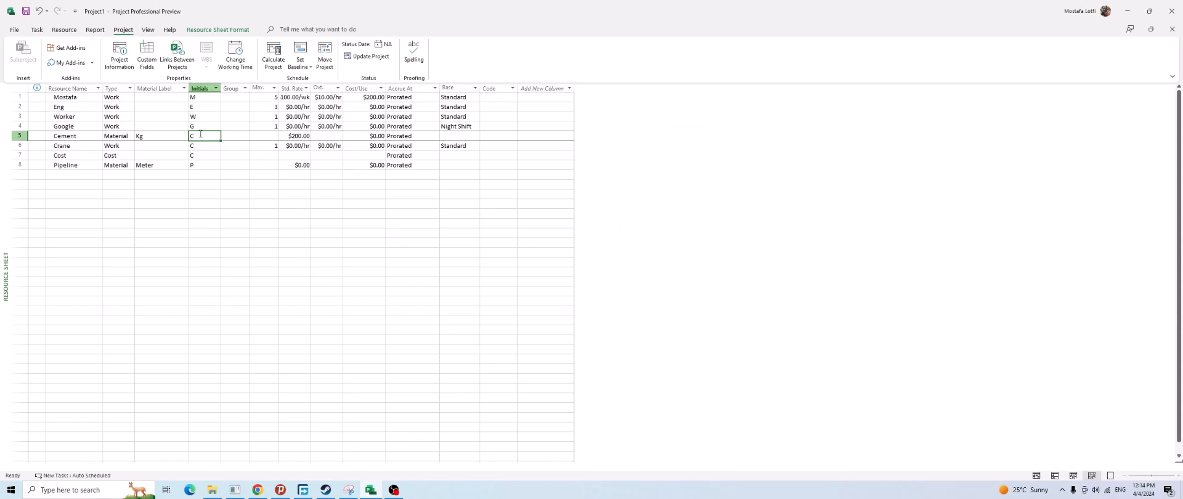
pyautogui.click(326, 116)
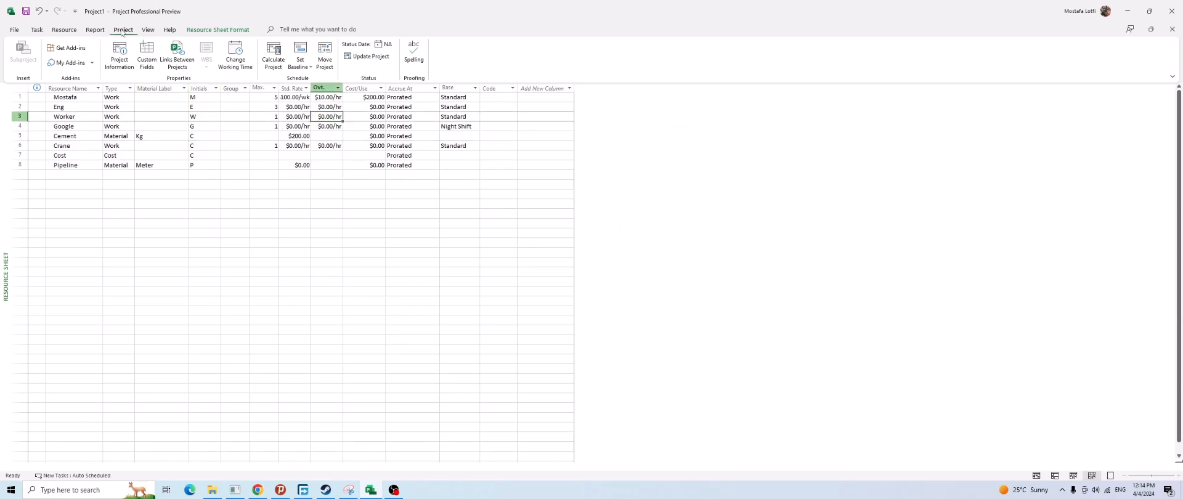
# Open the working time settings for the first resource's calendar and check its work weeks and exceptions
pyautogui.click(240, 67)
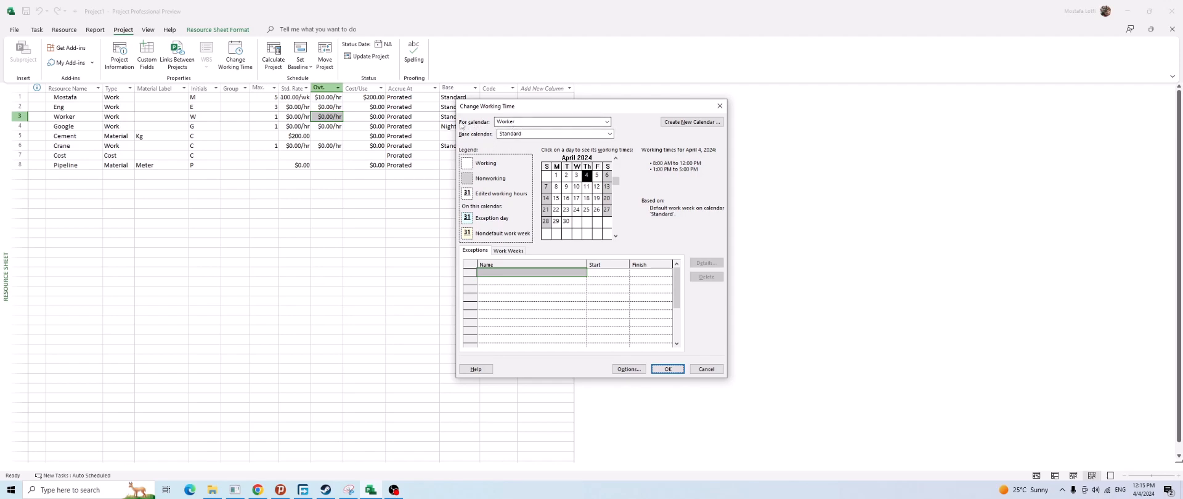
pyautogui.click(512, 123)
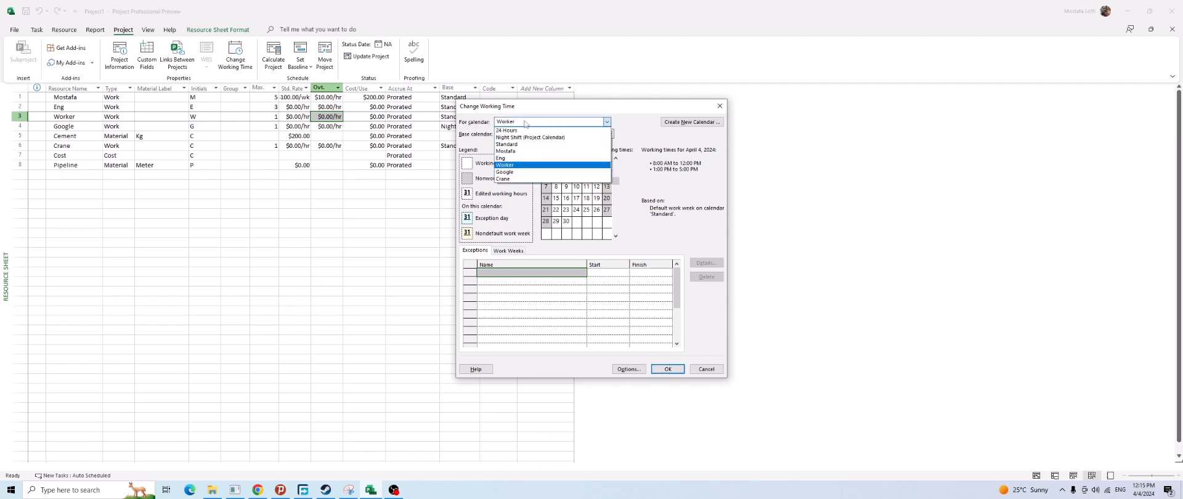
pyautogui.click(511, 151)
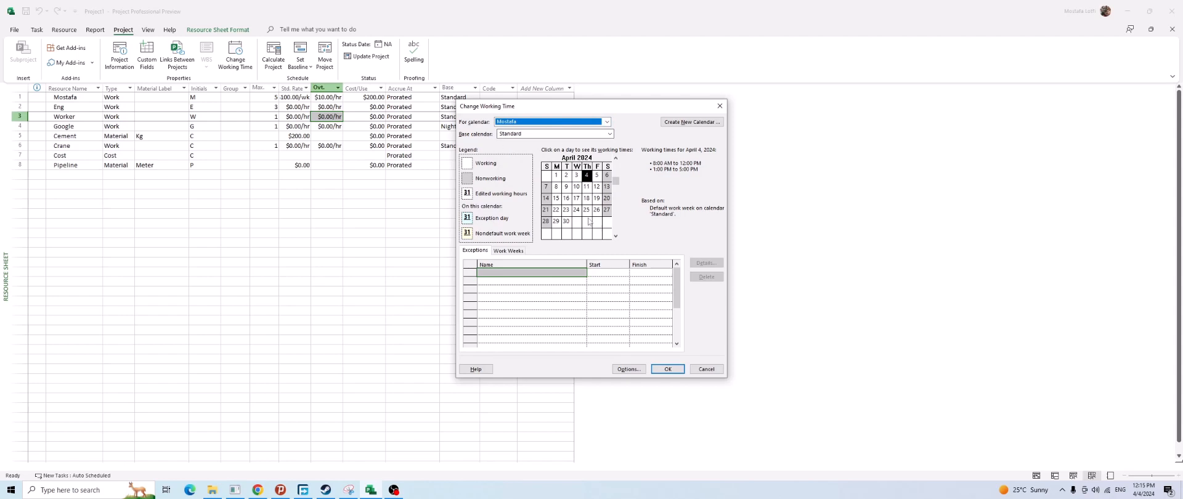
pyautogui.click(508, 250)
pyautogui.click(541, 272)
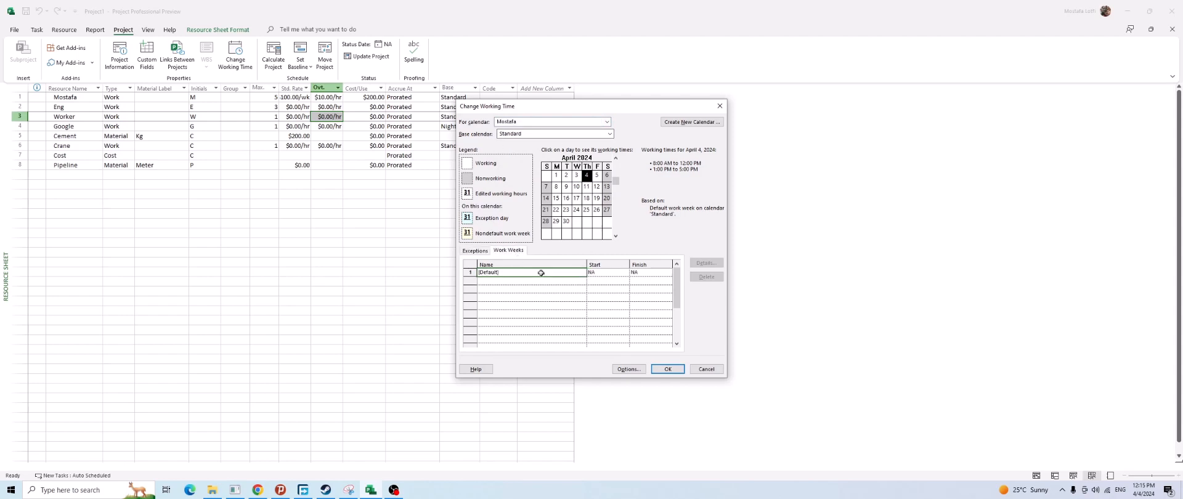
pyautogui.click(475, 250)
# Add an unnamed nonworking exception on April 17, 2024 to the first resource's calendar and save it
pyautogui.click(553, 280)
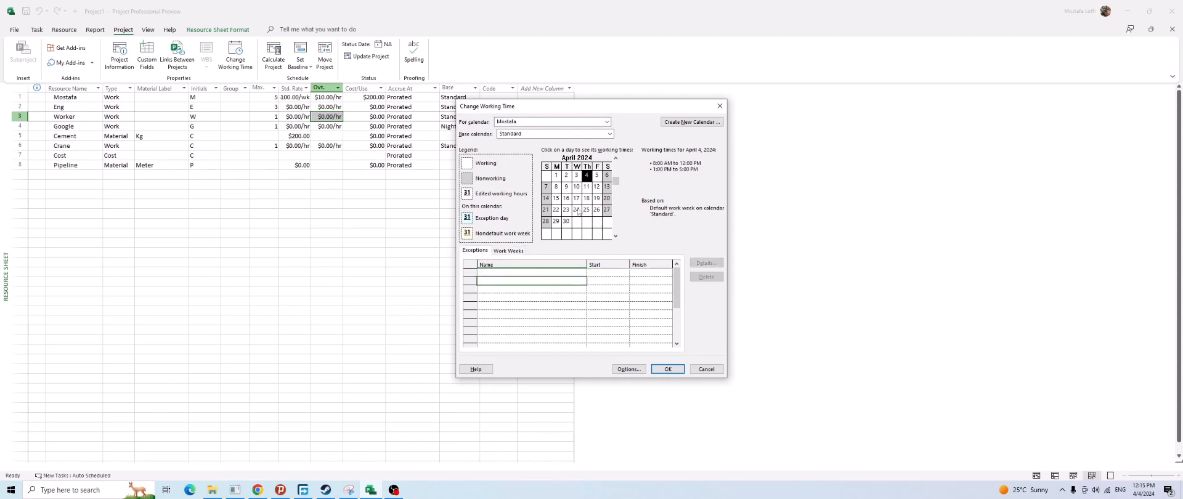
pyautogui.click(576, 197)
pyautogui.click(533, 273)
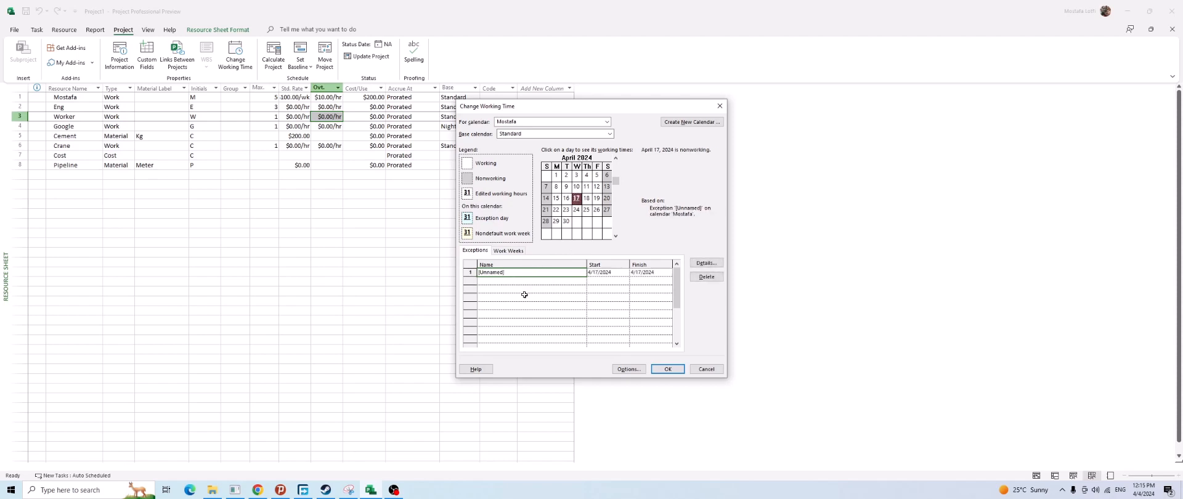
pyautogui.click(525, 295)
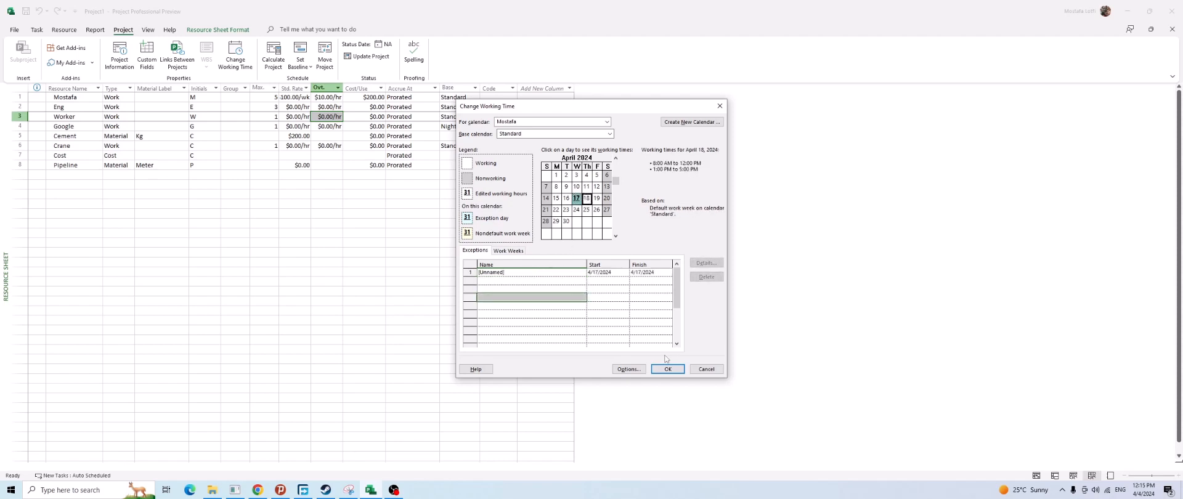
pyautogui.click(663, 368)
# Reopen the first resource's working time settings, check the April 17 exception and close the settings
pyautogui.click(459, 234)
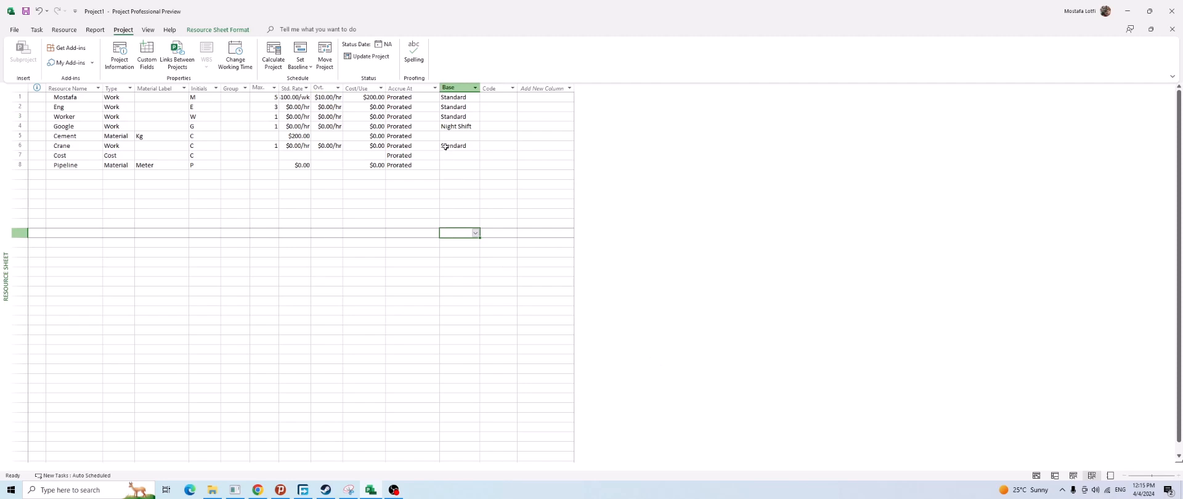
pyautogui.click(445, 145)
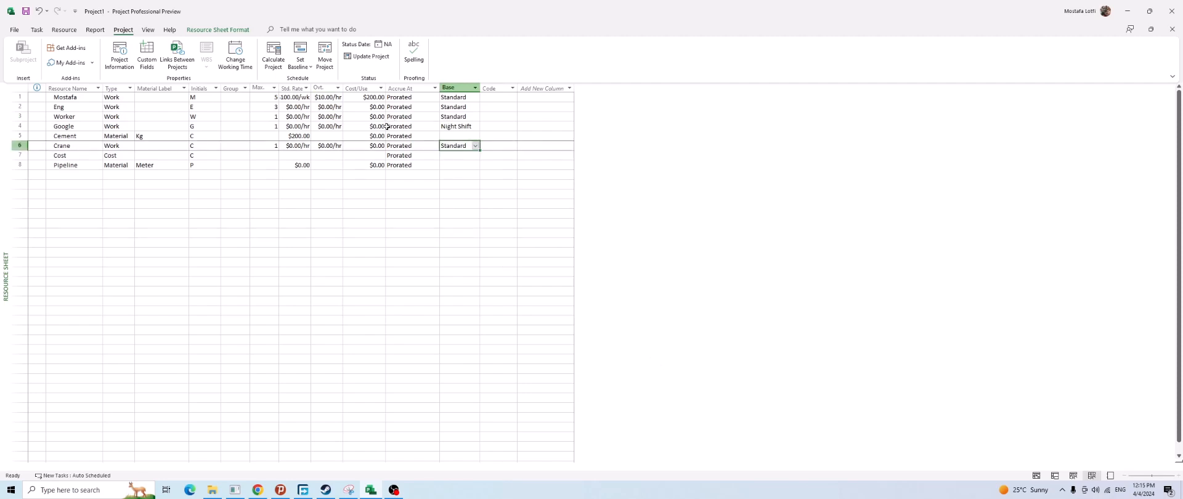
pyautogui.click(431, 97)
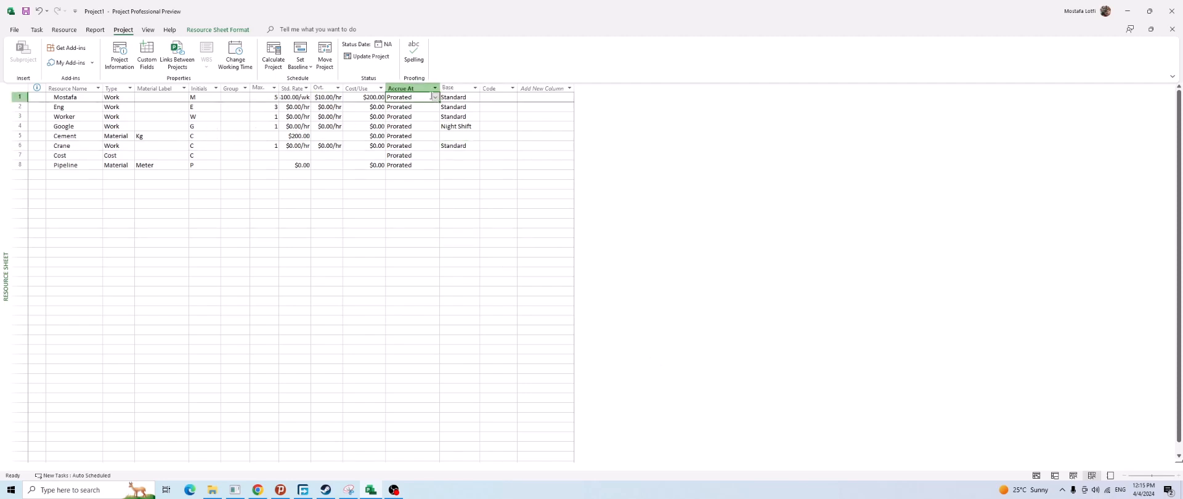
pyautogui.click(456, 97)
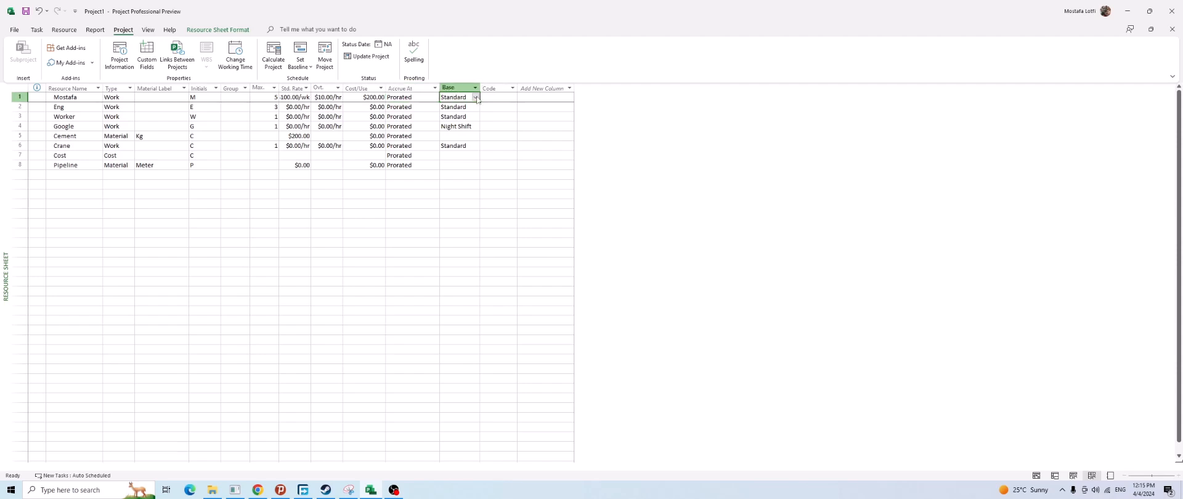
pyautogui.click(239, 72)
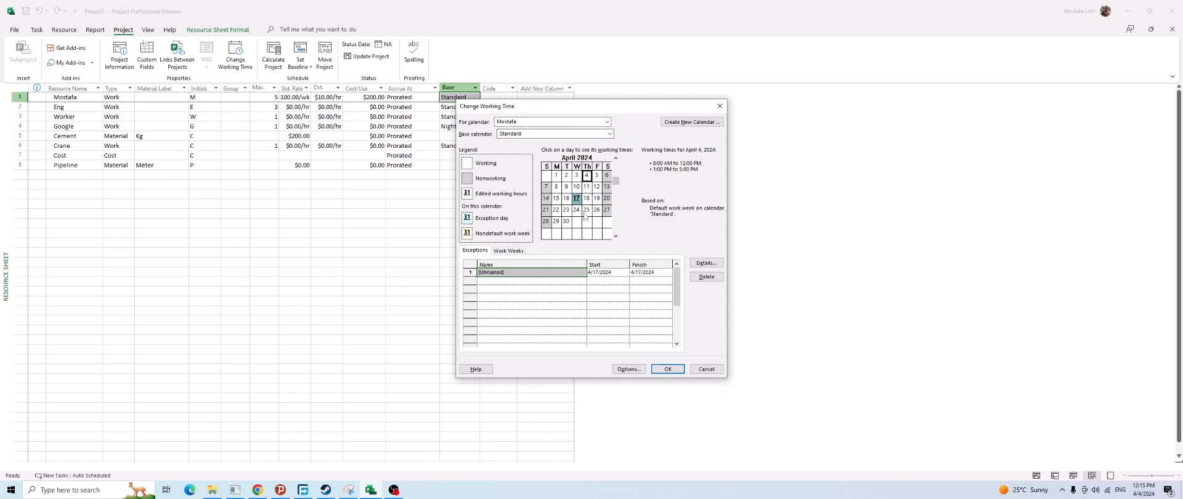
pyautogui.click(576, 199)
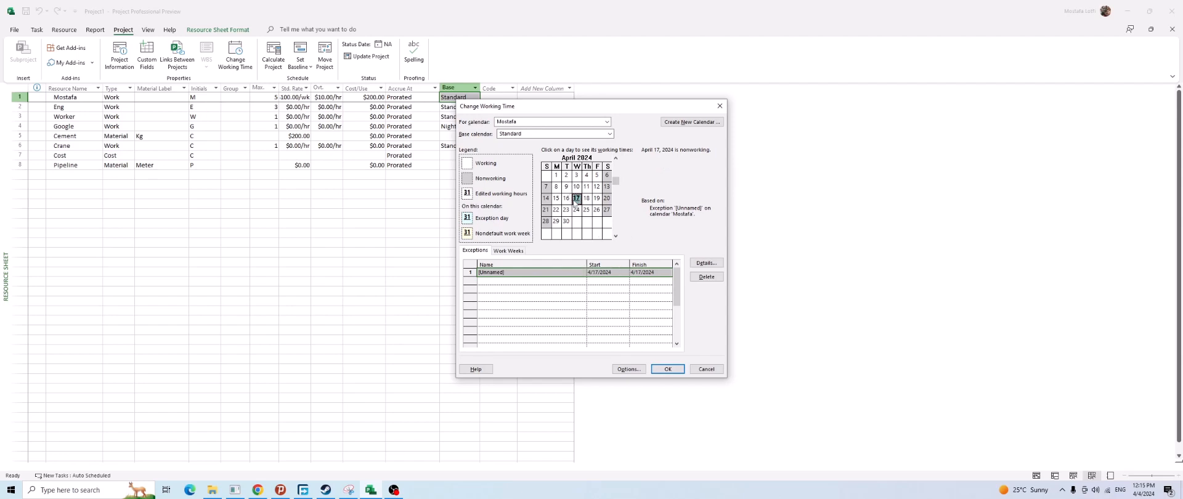
pyautogui.click(666, 368)
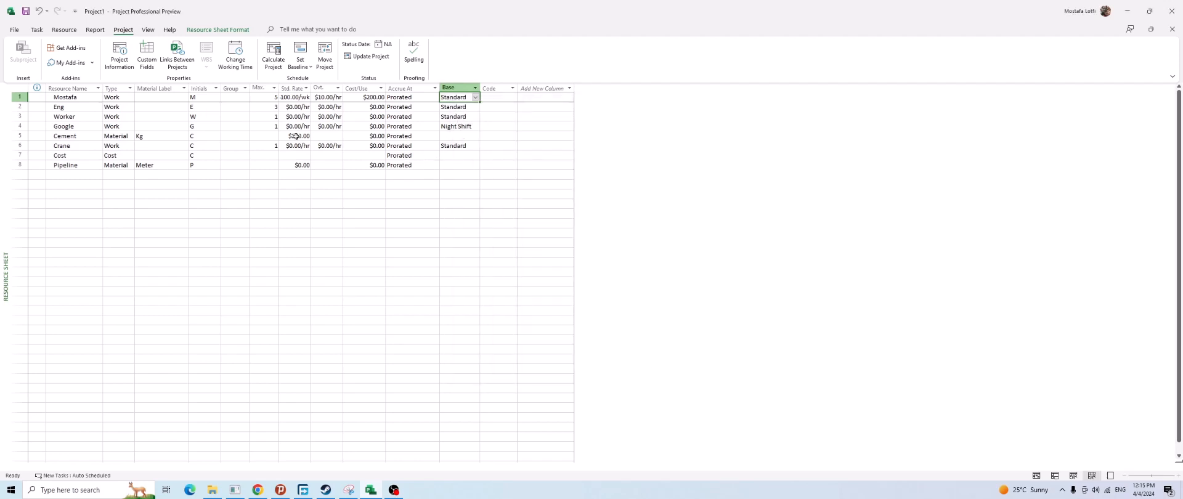
# Switch from the resource sheet to the Gantt Chart view
pyautogui.click(35, 31)
pyautogui.click(333, 183)
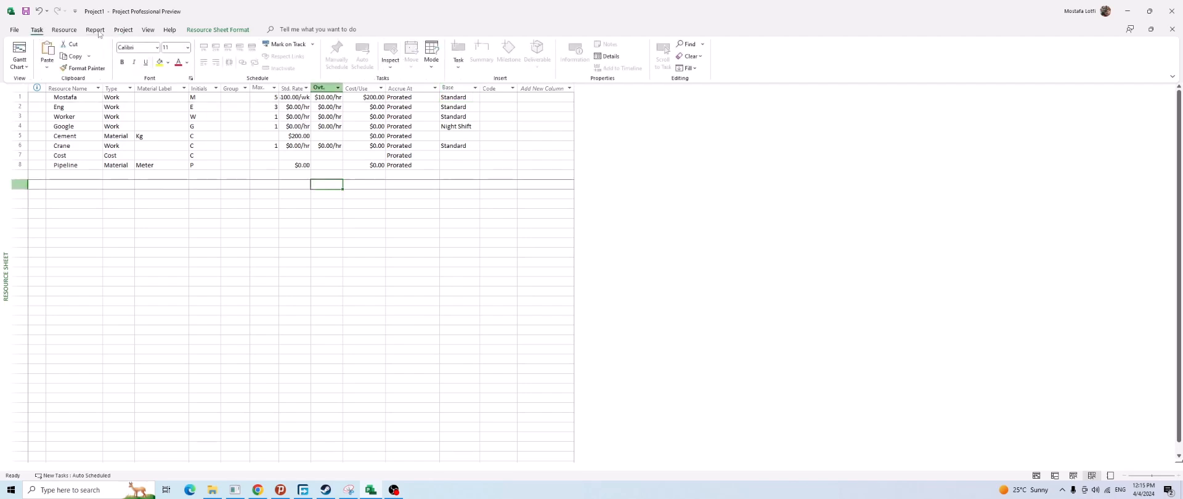
pyautogui.click(121, 30)
pyautogui.click(263, 136)
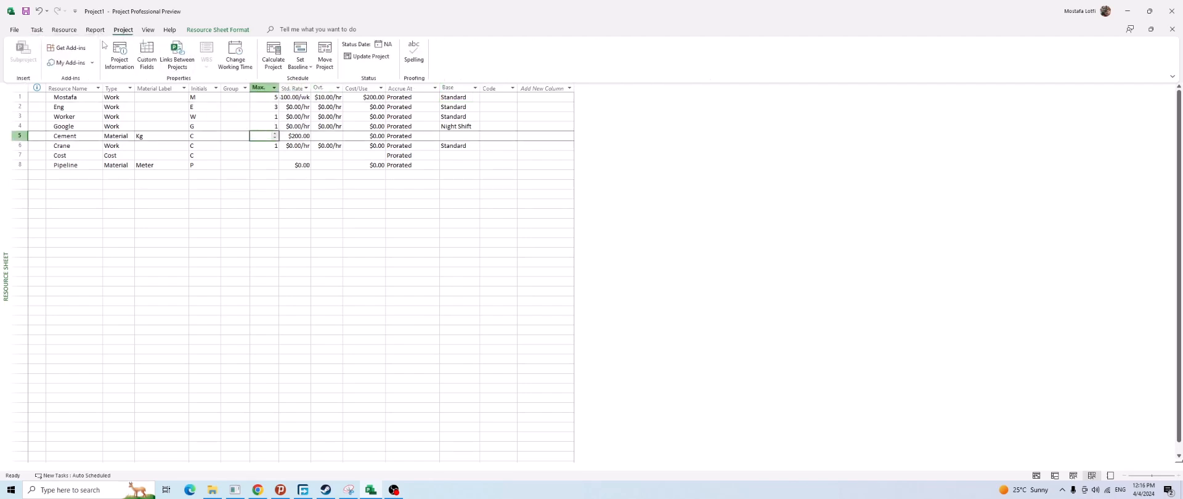
pyautogui.click(37, 30)
pyautogui.click(20, 61)
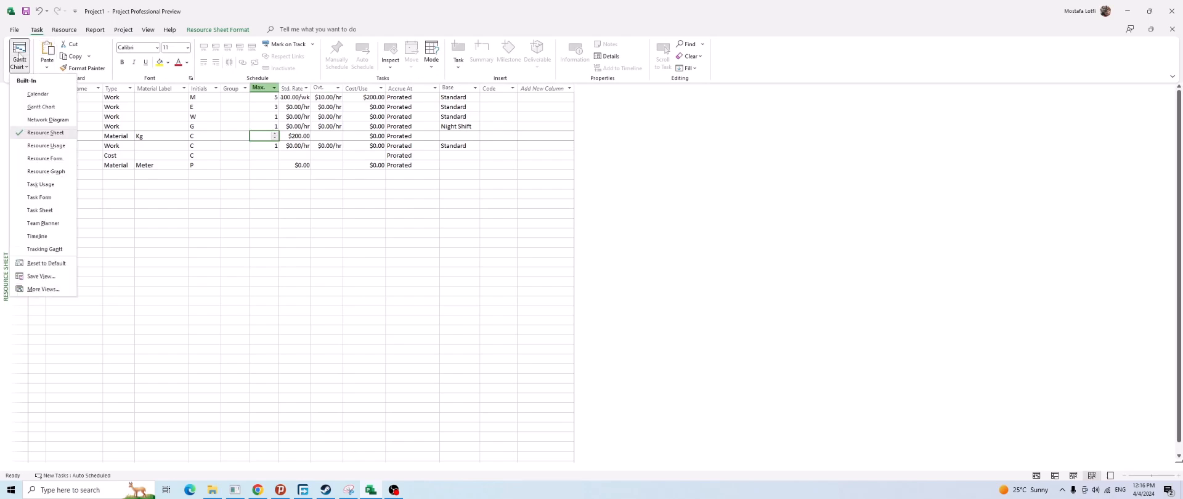
pyautogui.click(20, 51)
# Examine the working times of the first resource's calendar and the Eng calendar, checking April 18, and leave without changes
pyautogui.click(123, 30)
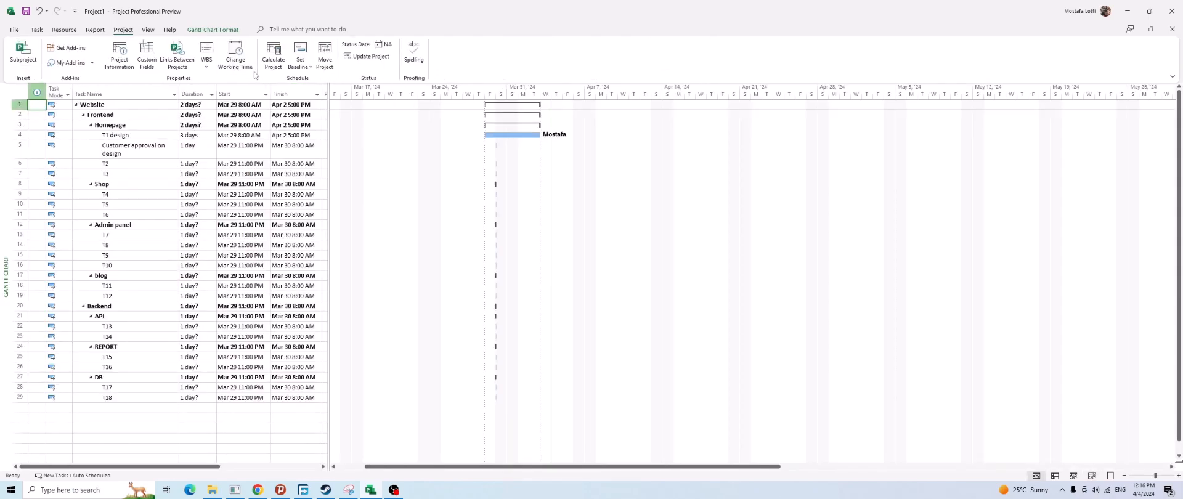
pyautogui.click(236, 55)
pyautogui.click(573, 122)
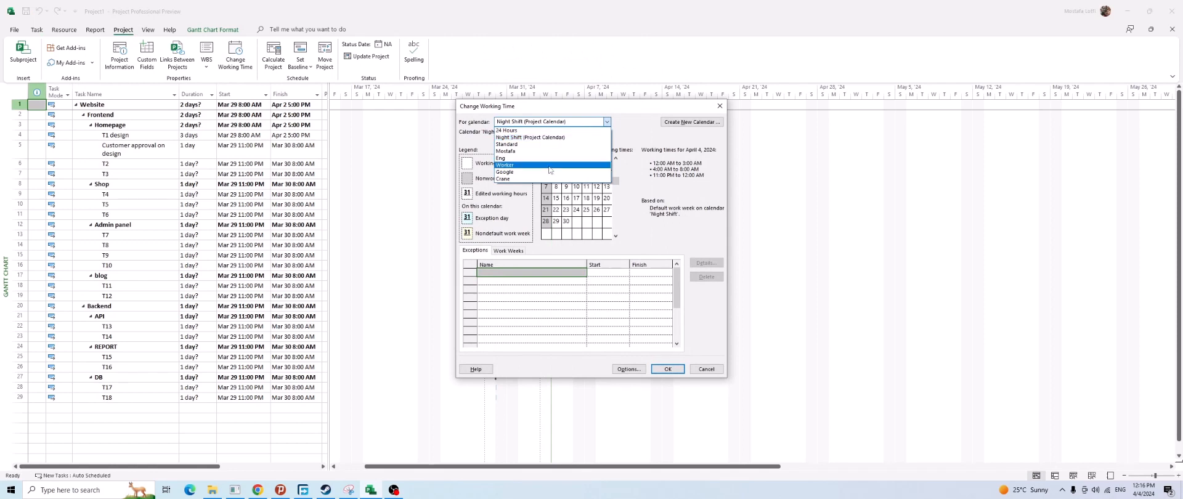
pyautogui.click(548, 152)
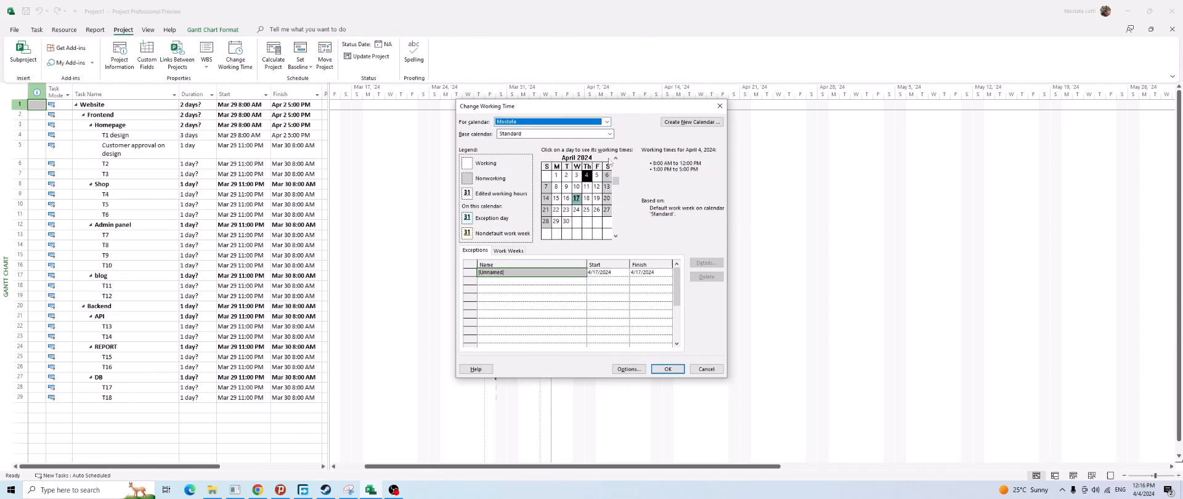
pyautogui.click(607, 122)
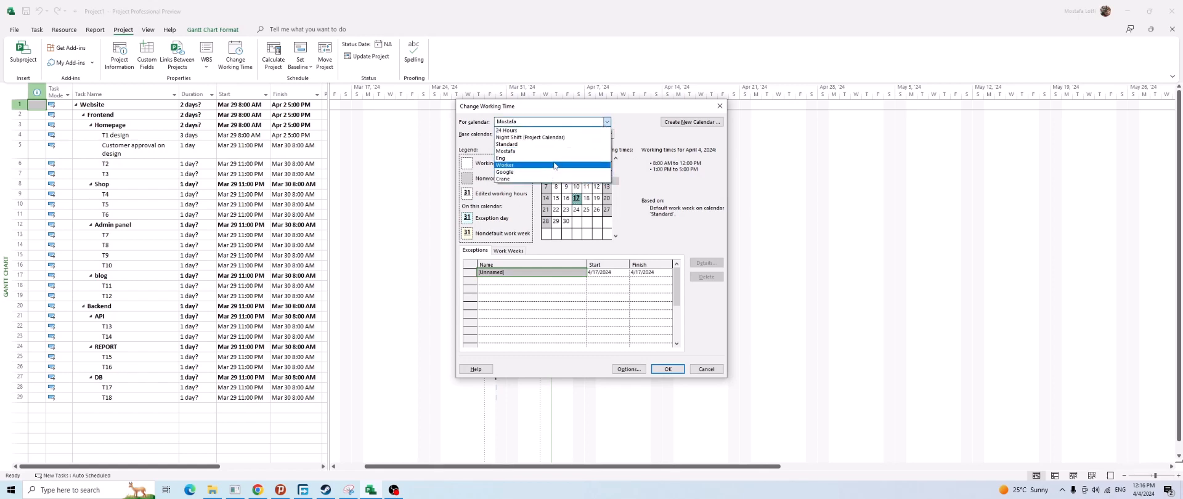
pyautogui.click(554, 158)
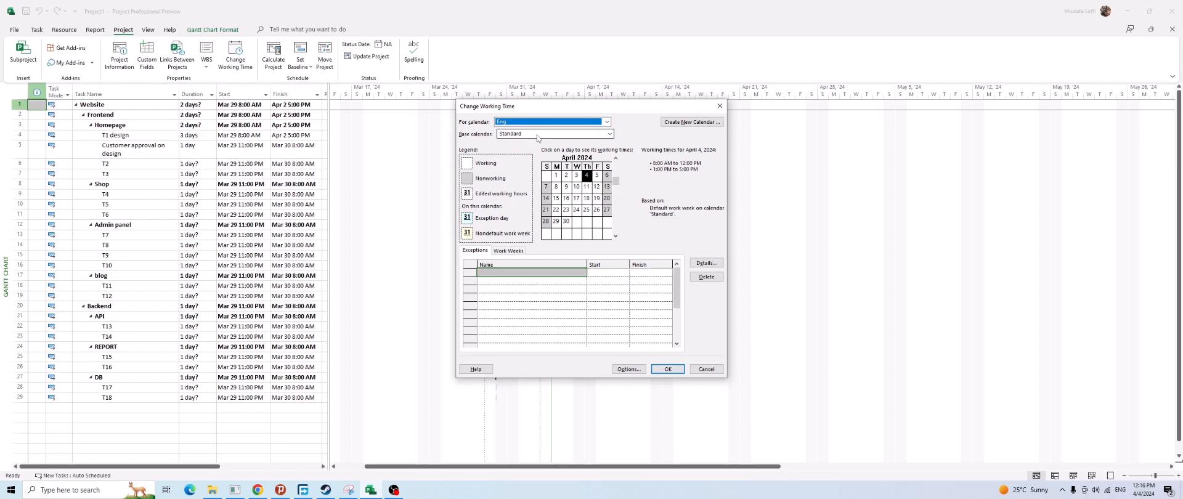
pyautogui.click(588, 199)
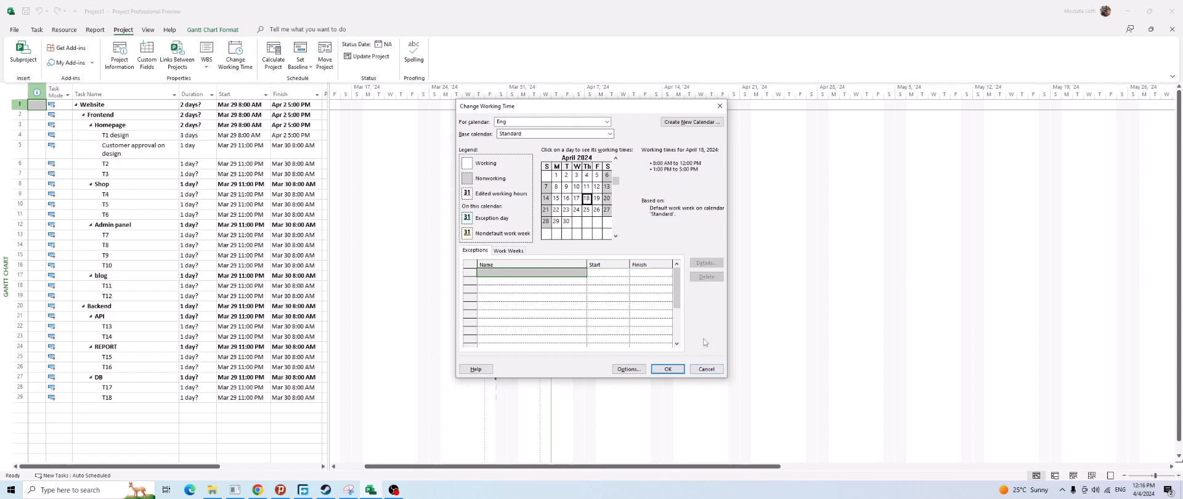
pyautogui.click(707, 368)
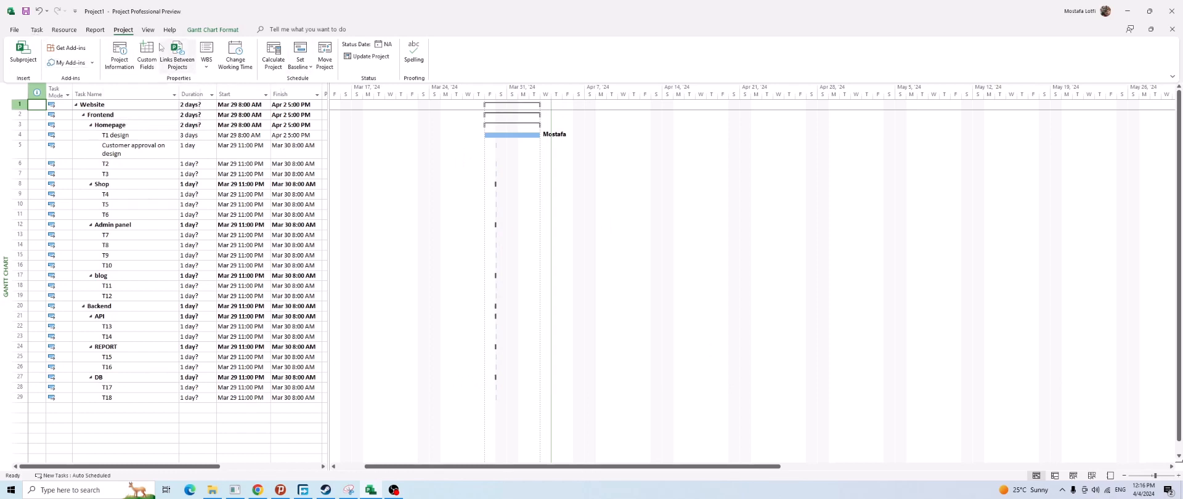
# Return to the Resource Sheet view
pyautogui.click(37, 29)
pyautogui.click(19, 61)
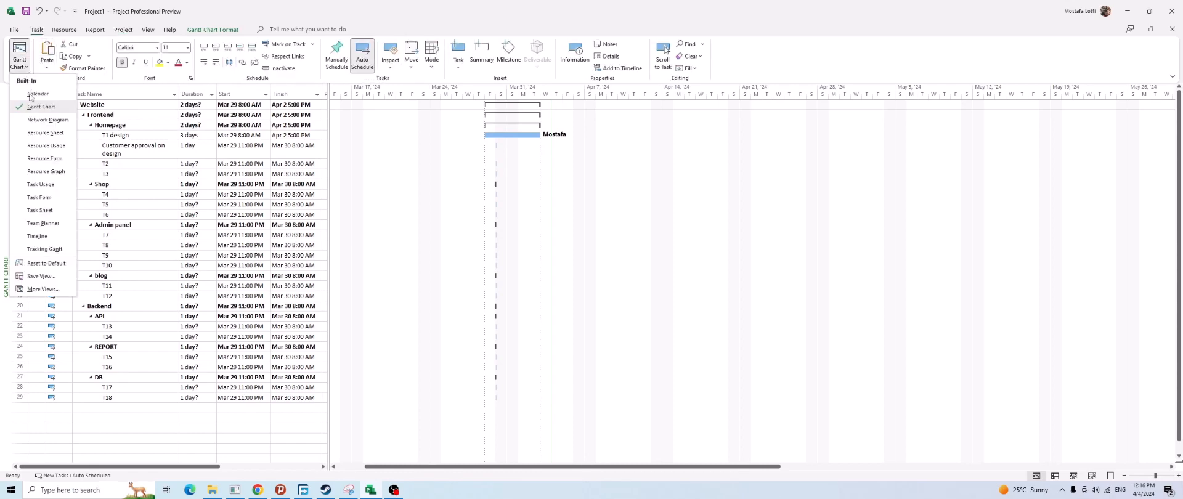
pyautogui.click(45, 133)
pyautogui.click(498, 152)
pyautogui.click(459, 109)
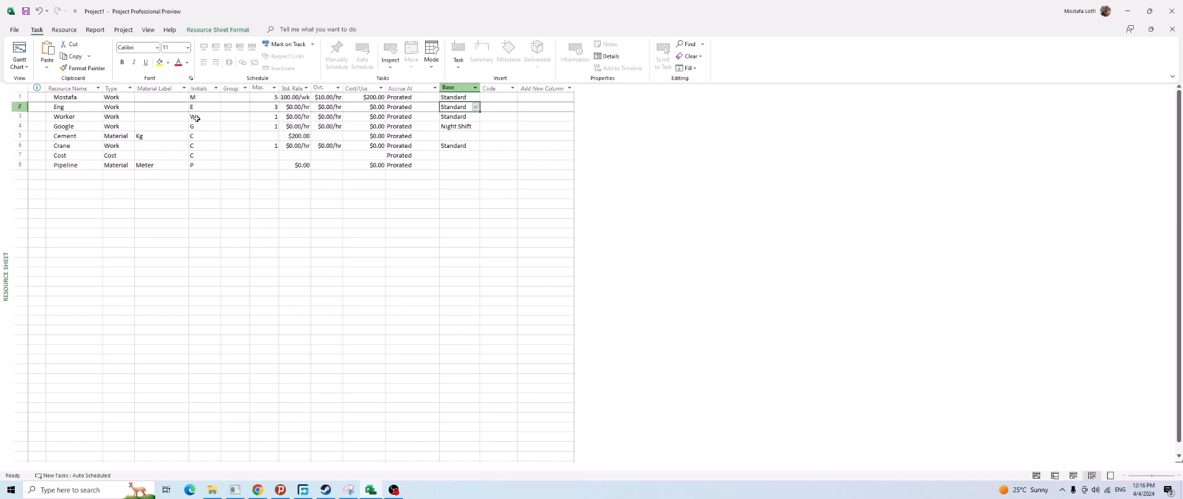
pyautogui.click(455, 99)
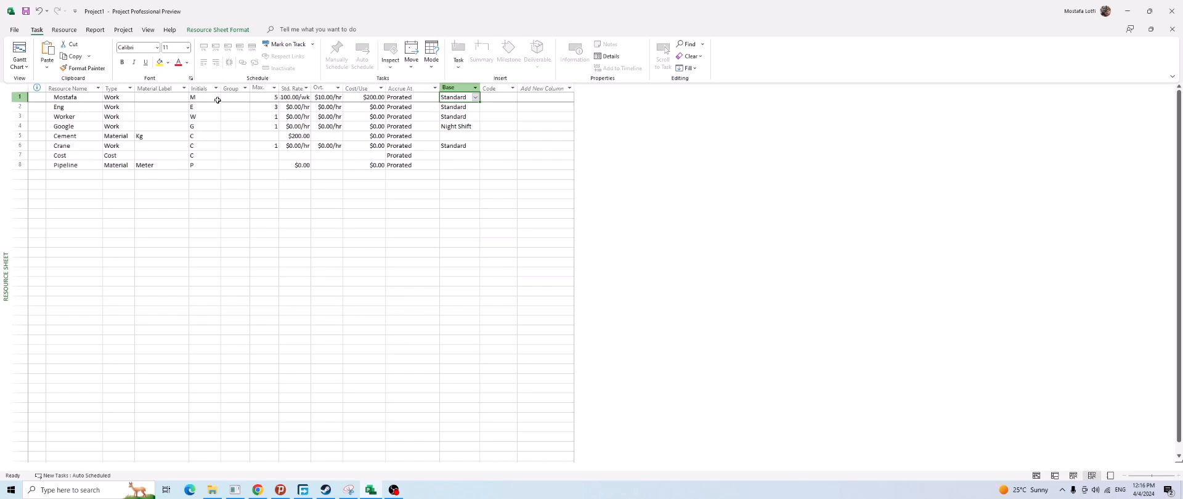
pyautogui.click(412, 137)
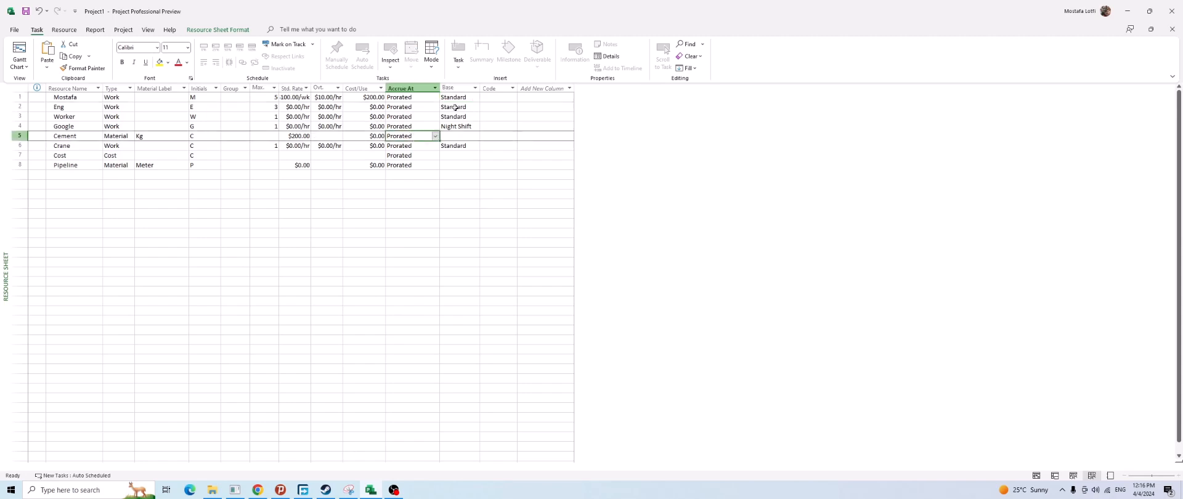
pyautogui.click(99, 97)
pyautogui.click(137, 136)
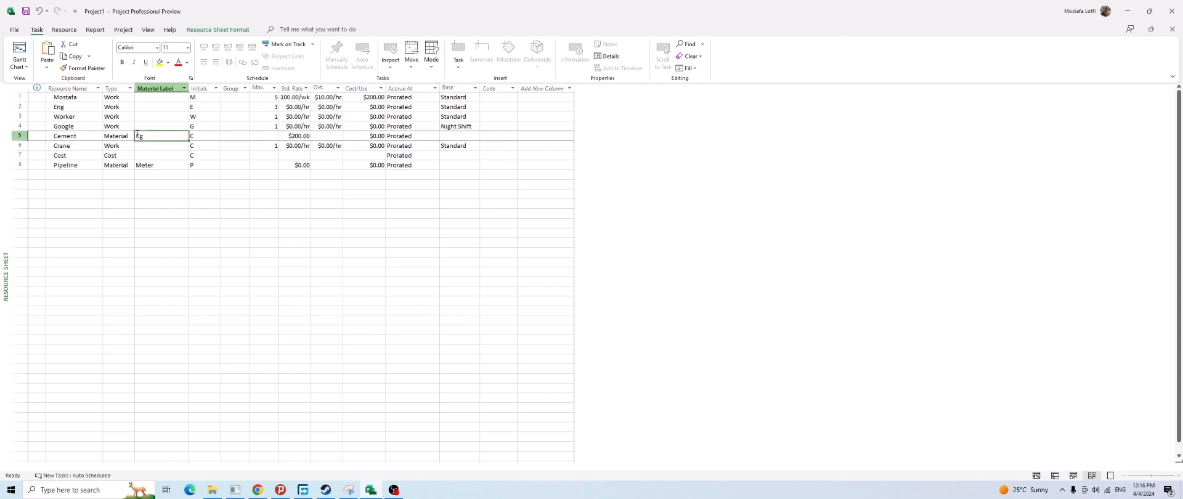
pyautogui.click(244, 127)
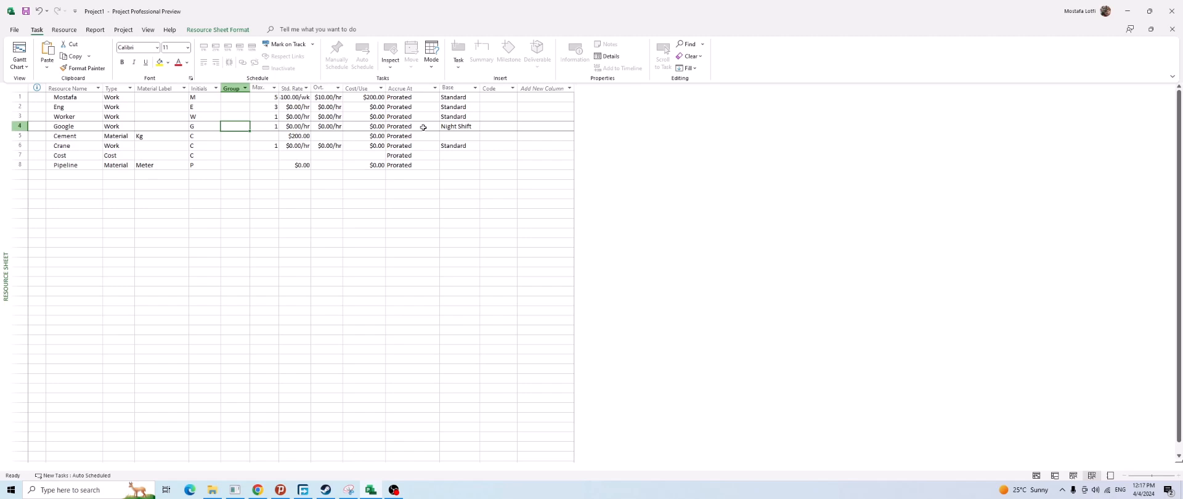
pyautogui.click(461, 116)
pyautogui.click(428, 231)
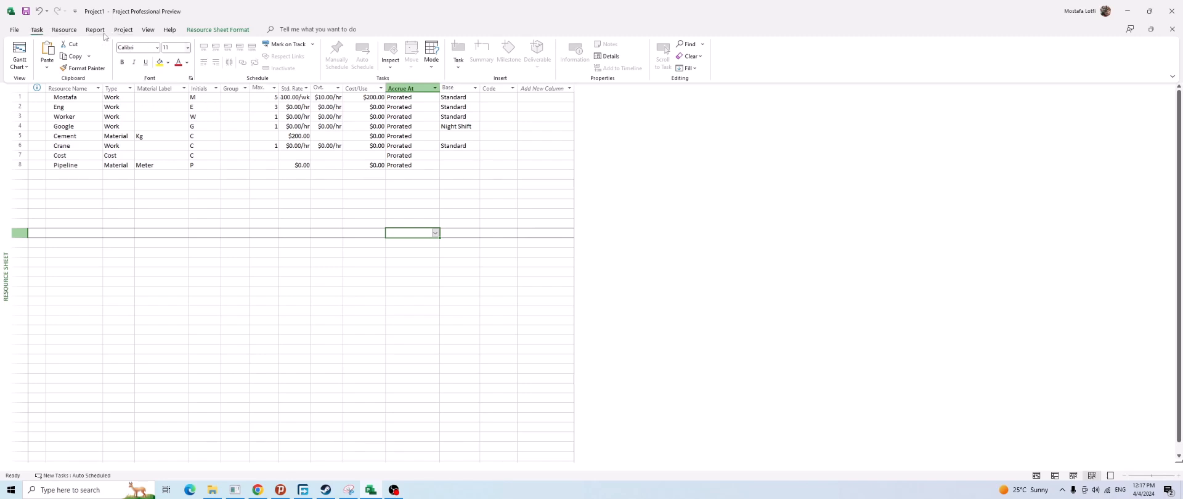
# Look at the options for creating a new base calendar from the working time settings and close both without changes
pyautogui.click(125, 31)
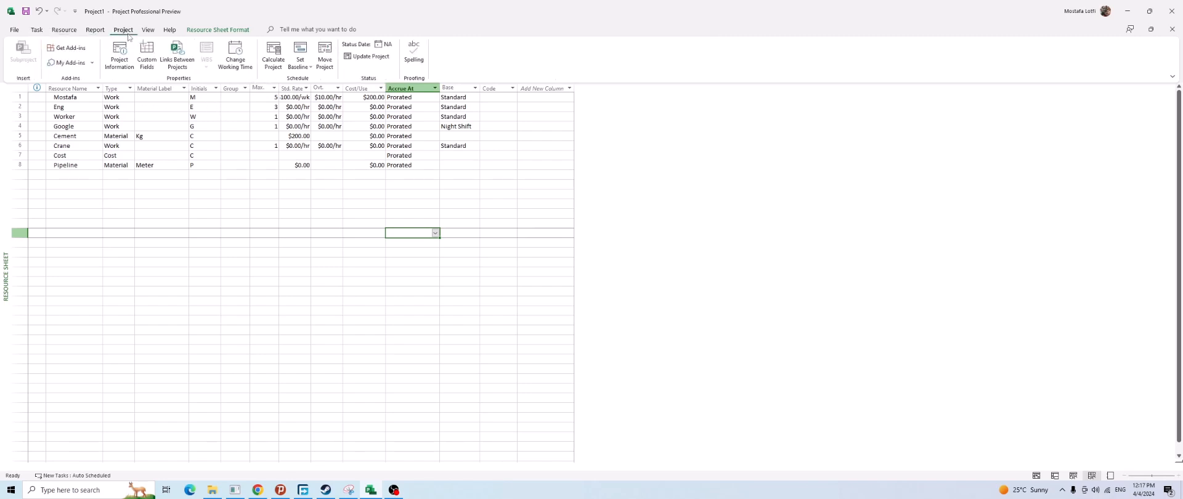
pyautogui.click(239, 62)
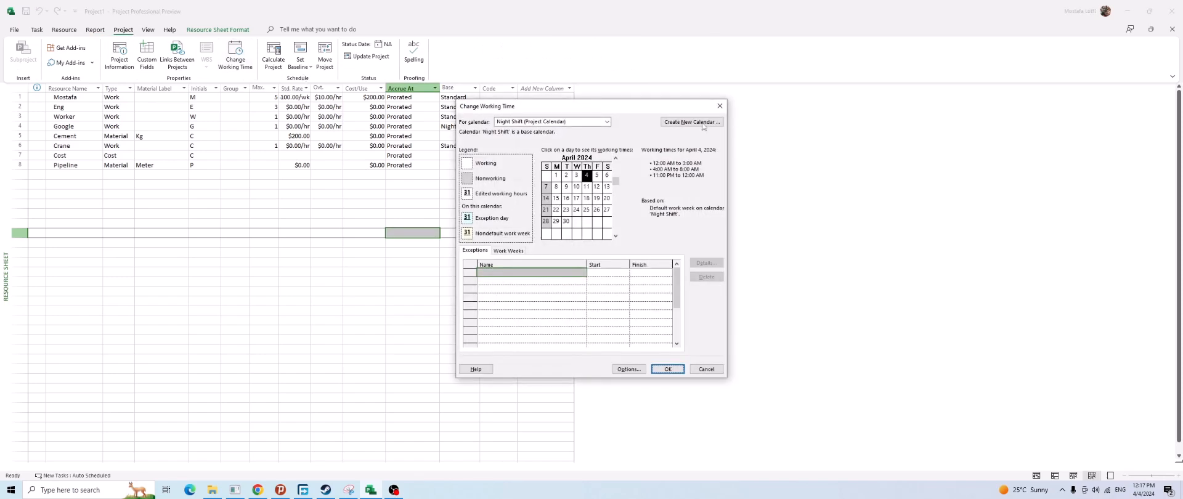
pyautogui.click(708, 123)
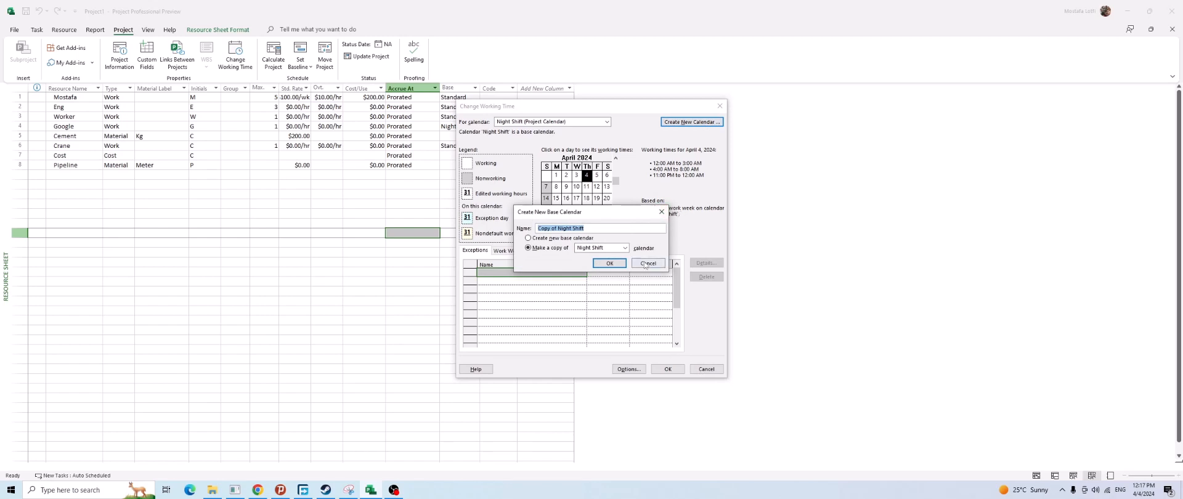
pyautogui.press('Escape')
pyautogui.click(707, 368)
# Set the Eng resource's base calendar to Night Shift
pyautogui.click(468, 107)
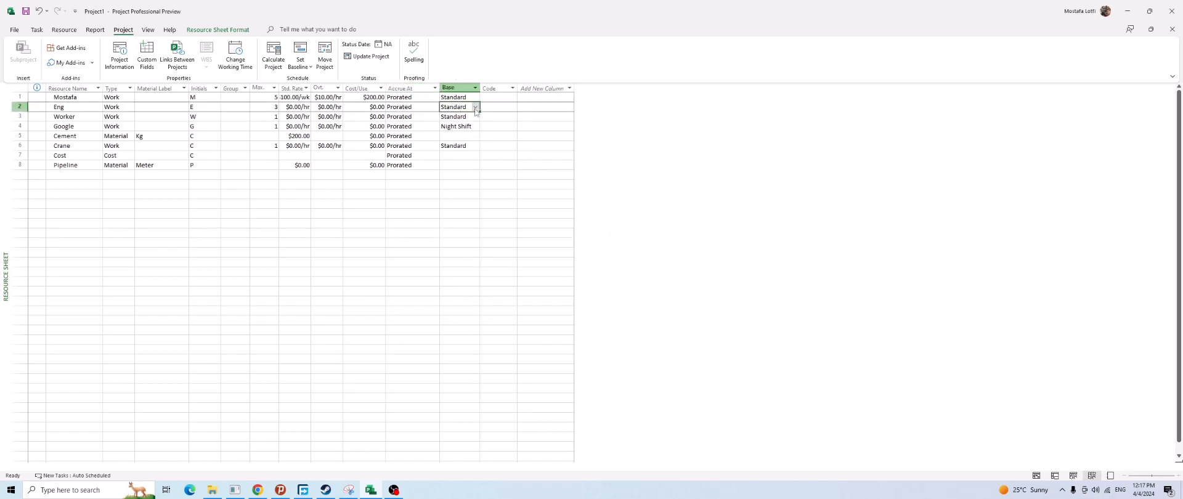
pyautogui.click(475, 106)
pyautogui.click(454, 122)
pyautogui.click(485, 175)
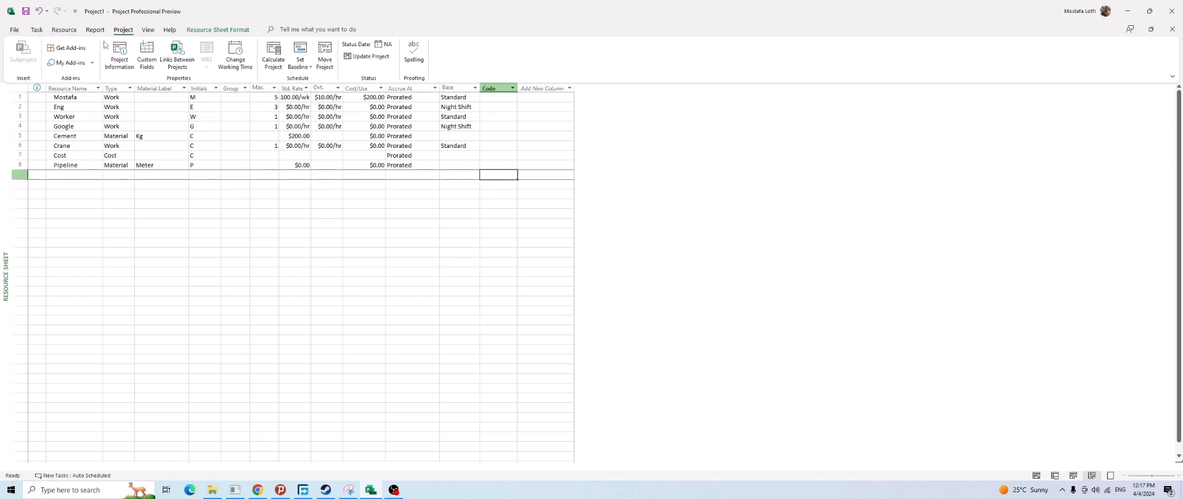
pyautogui.click(64, 30)
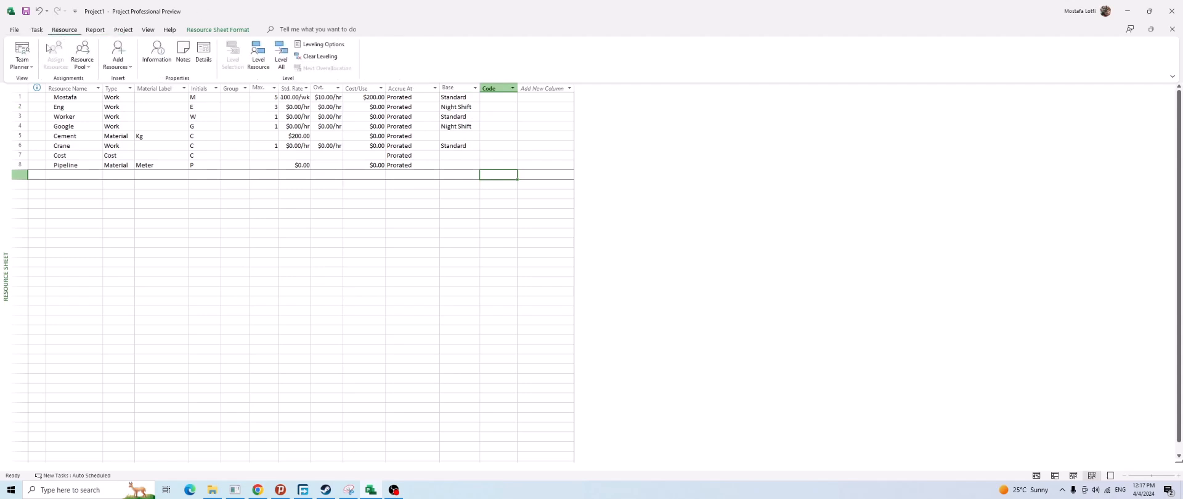
pyautogui.click(24, 63)
pyautogui.click(458, 140)
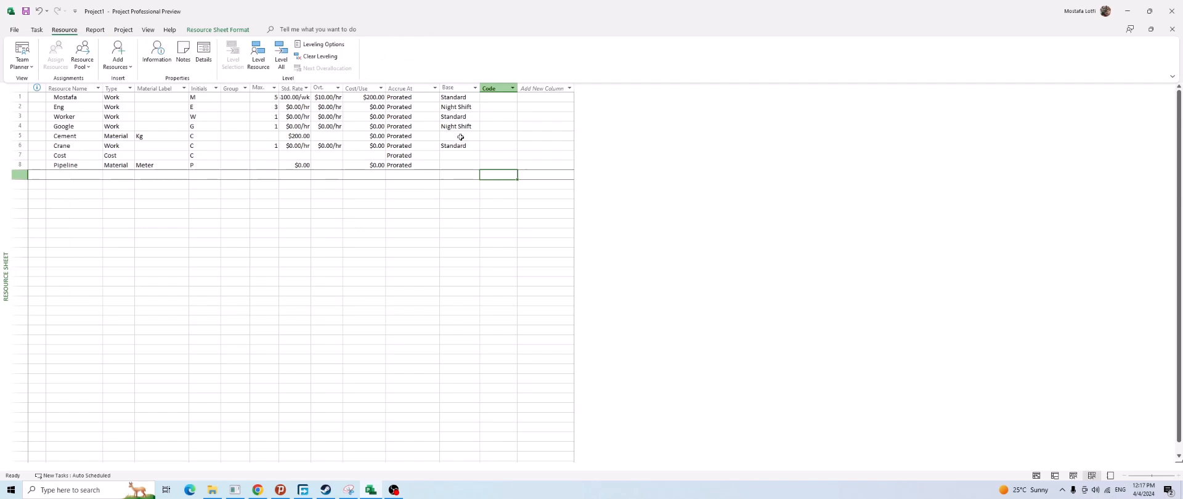
# View the working times of the Night Shift project calendar and close them without changes
pyautogui.click(123, 30)
pyautogui.click(236, 56)
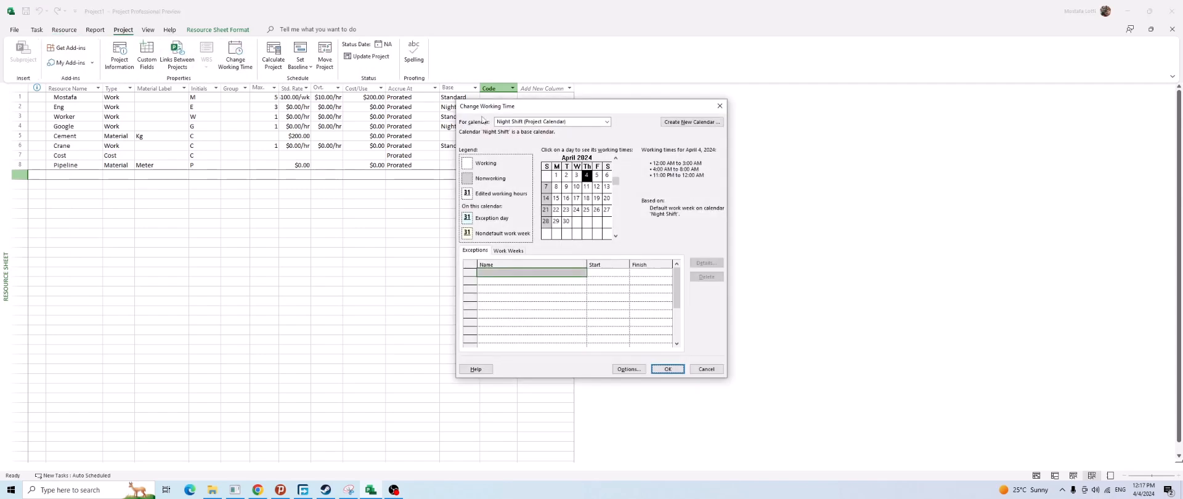
pyautogui.click(719, 106)
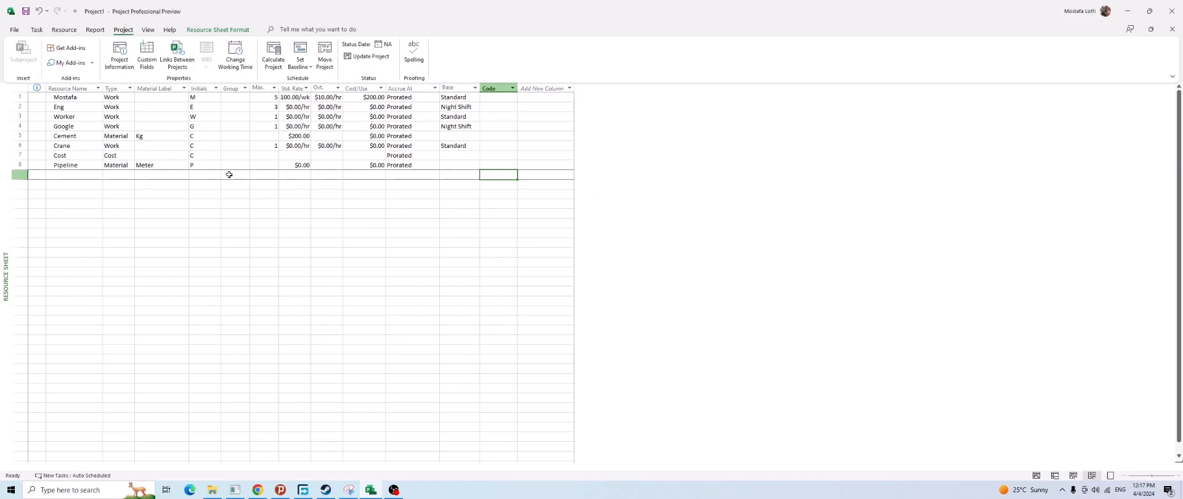
# View the working times and base calendar of the Worker resource, leaving them unchanged
pyautogui.click(136, 123)
pyautogui.click(412, 126)
pyautogui.click(459, 116)
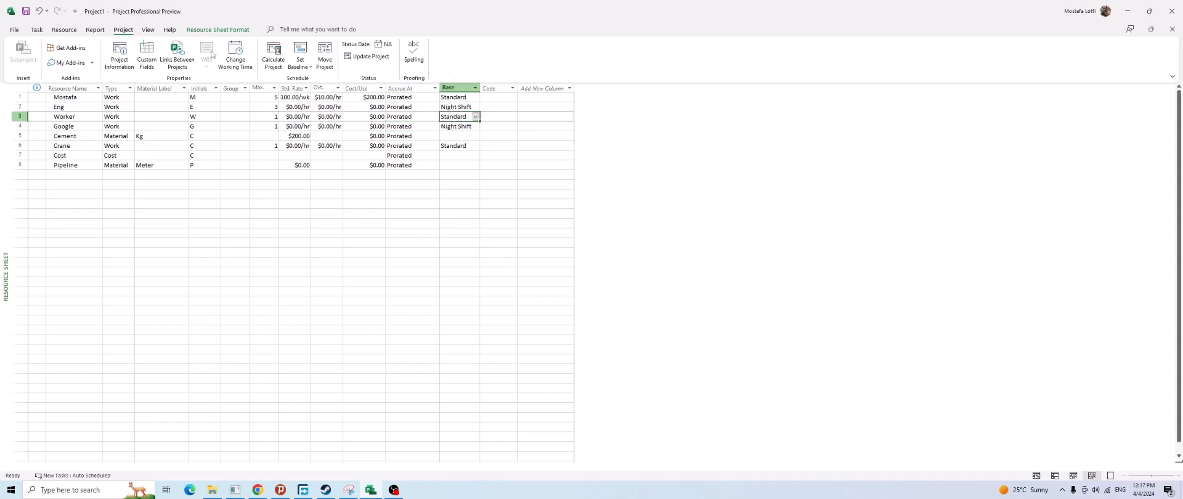
pyautogui.click(243, 69)
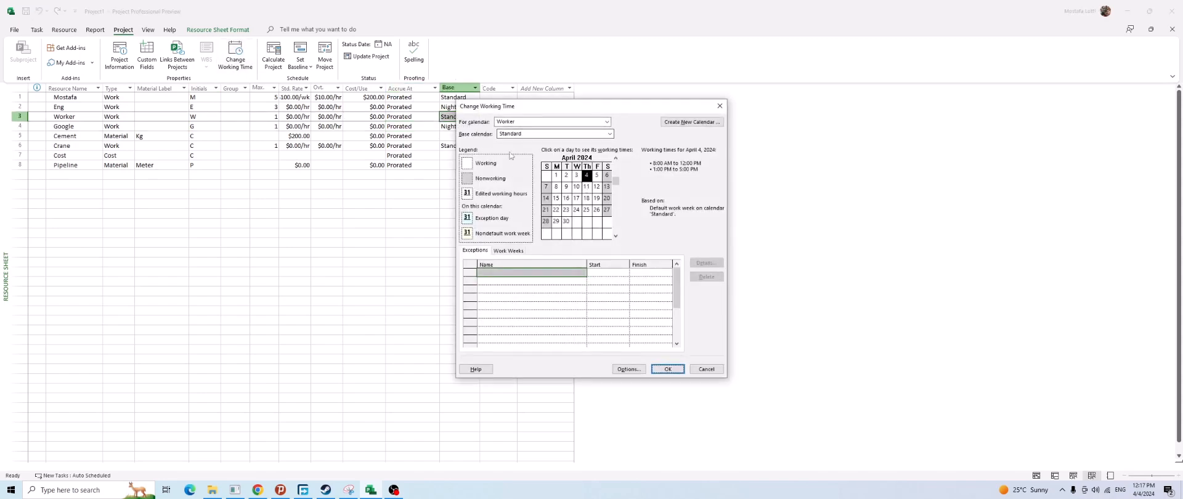
pyautogui.click(719, 106)
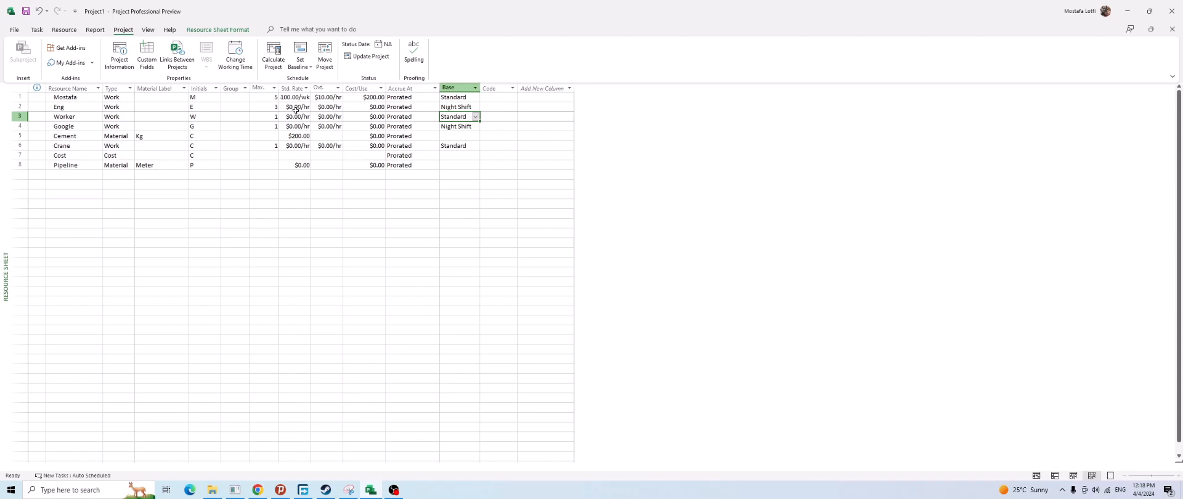
pyautogui.click(453, 88)
pyautogui.click(450, 109)
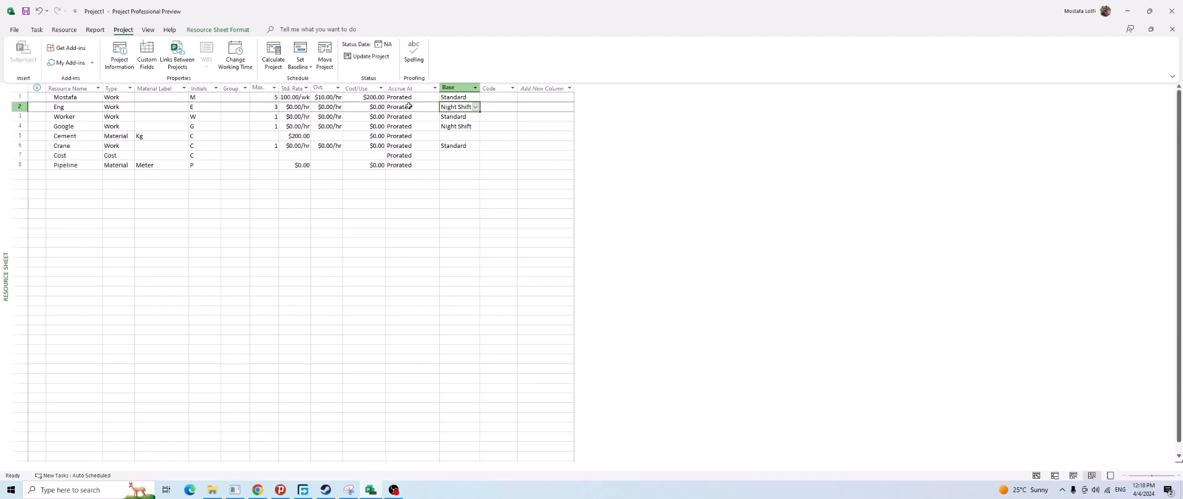
pyautogui.click(375, 123)
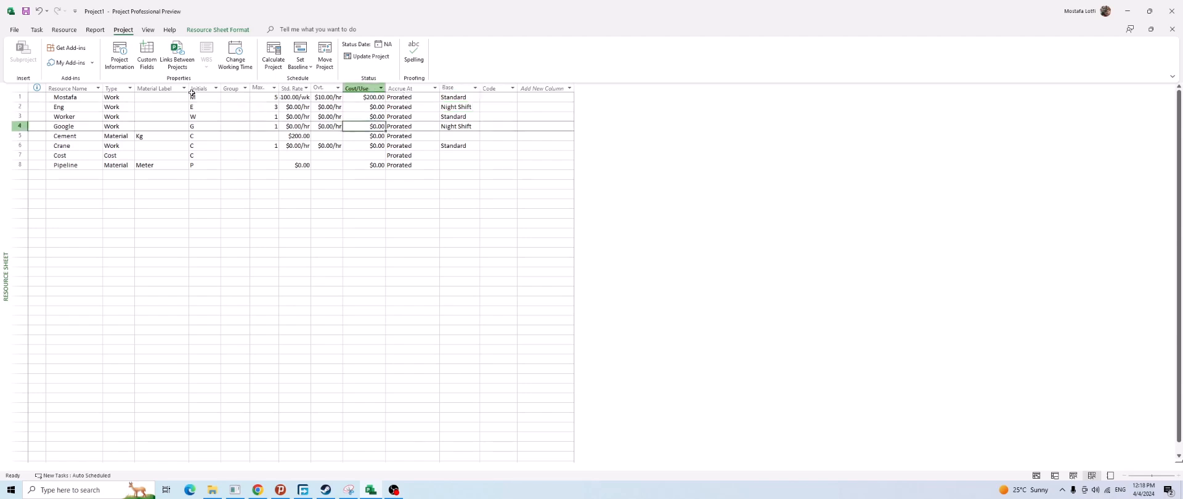
pyautogui.click(236, 117)
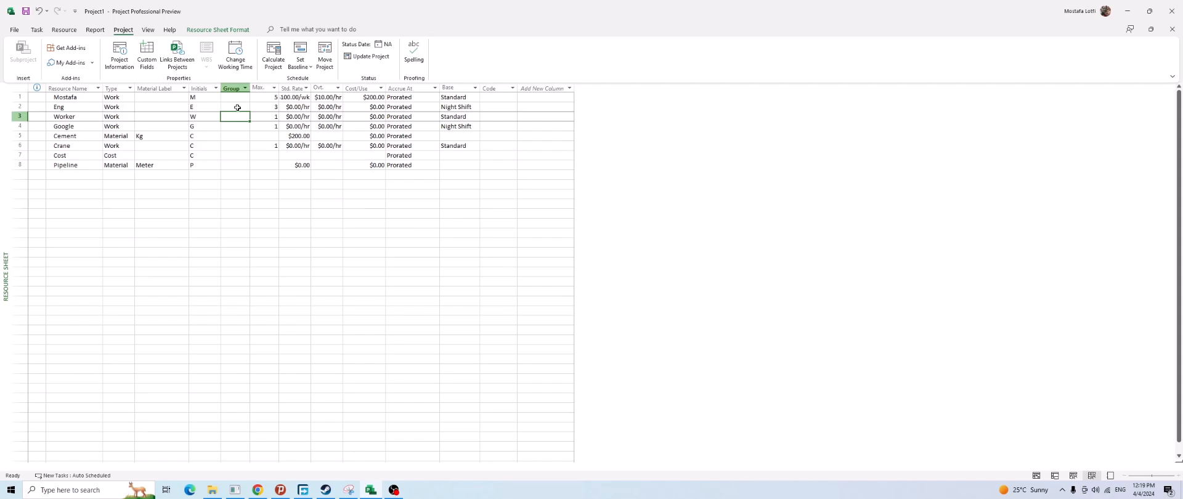
pyautogui.click(454, 126)
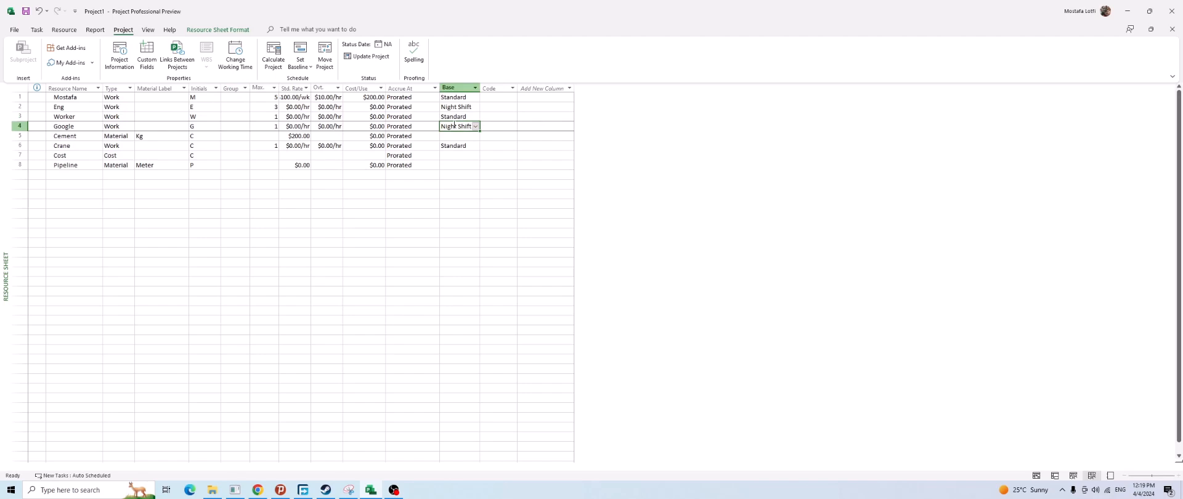
pyautogui.click(321, 157)
pyautogui.click(510, 138)
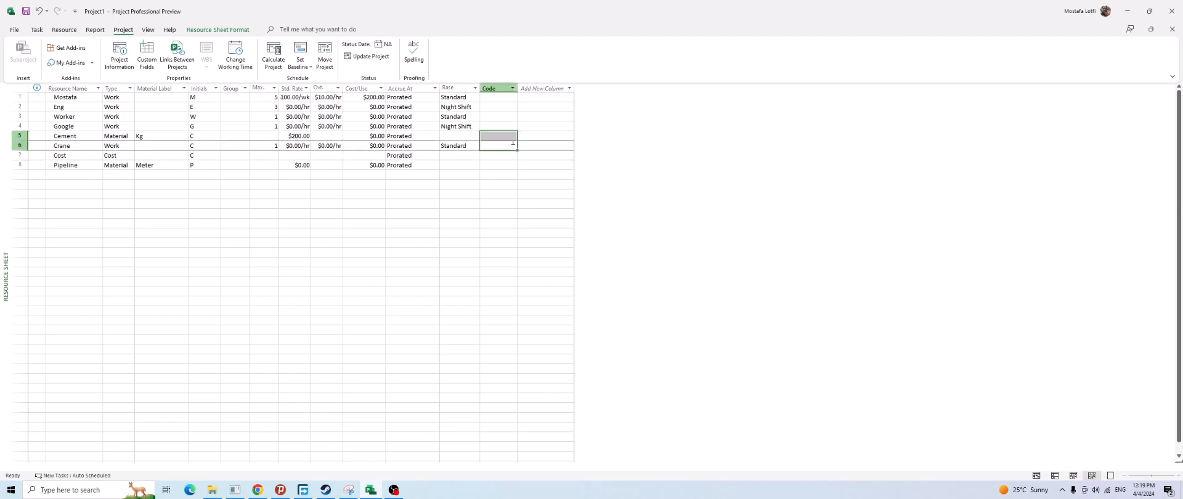
pyautogui.click(502, 98)
pyautogui.click(499, 117)
pyautogui.click(500, 97)
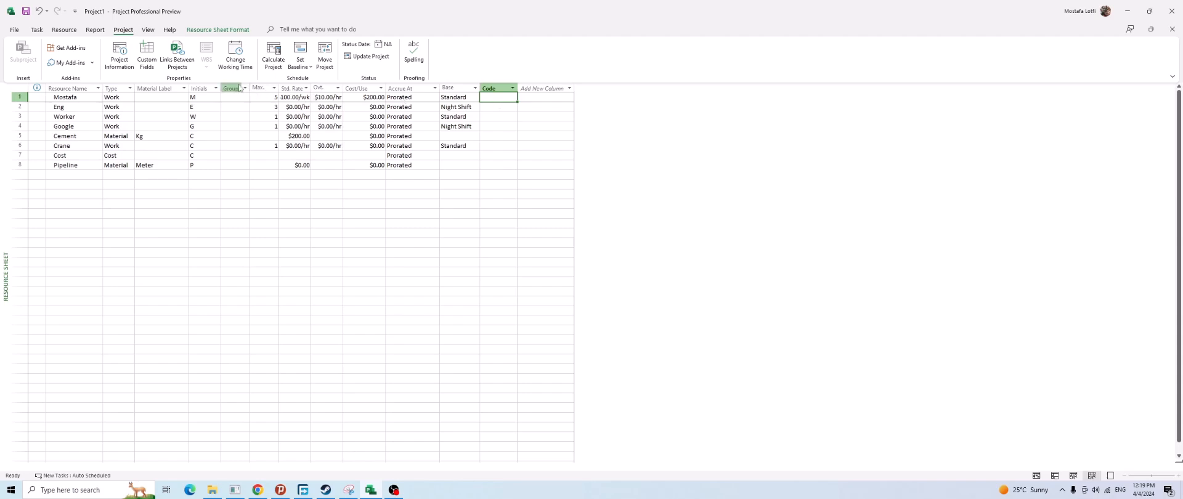
pyautogui.click(496, 116)
pyautogui.click(495, 100)
pyautogui.click(484, 118)
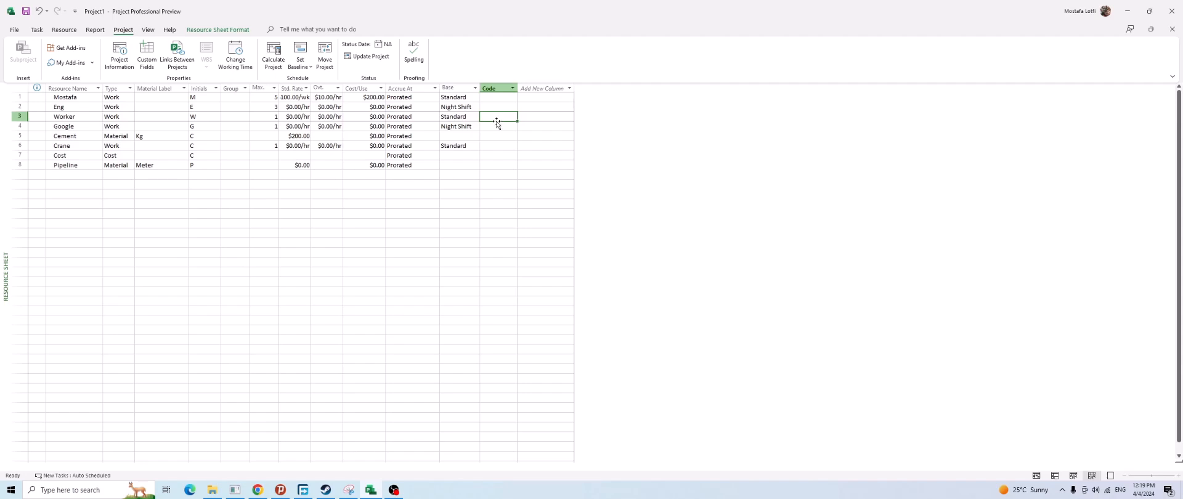
pyautogui.click(509, 95)
pyautogui.click(502, 118)
pyautogui.click(502, 97)
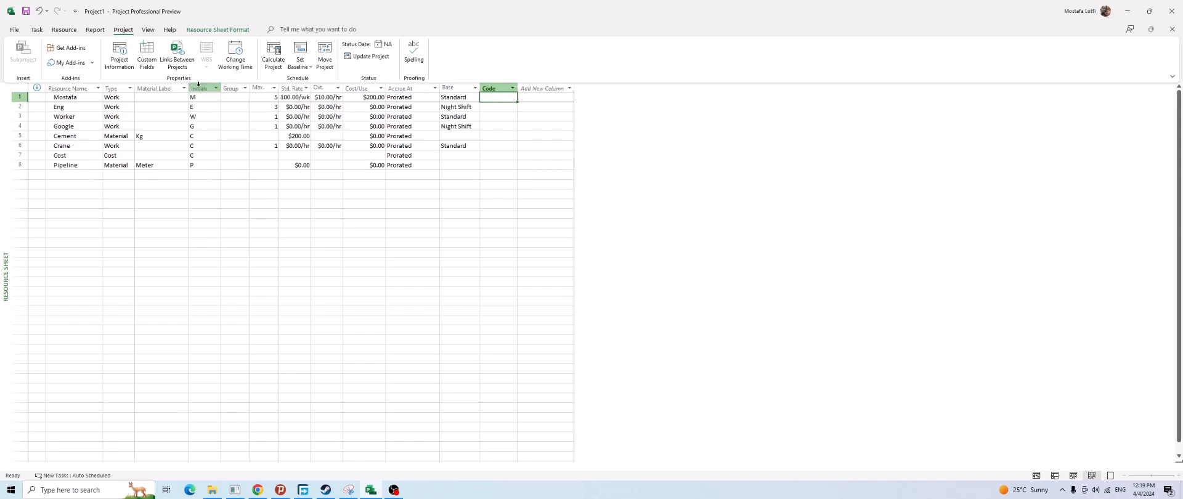
pyautogui.click(492, 134)
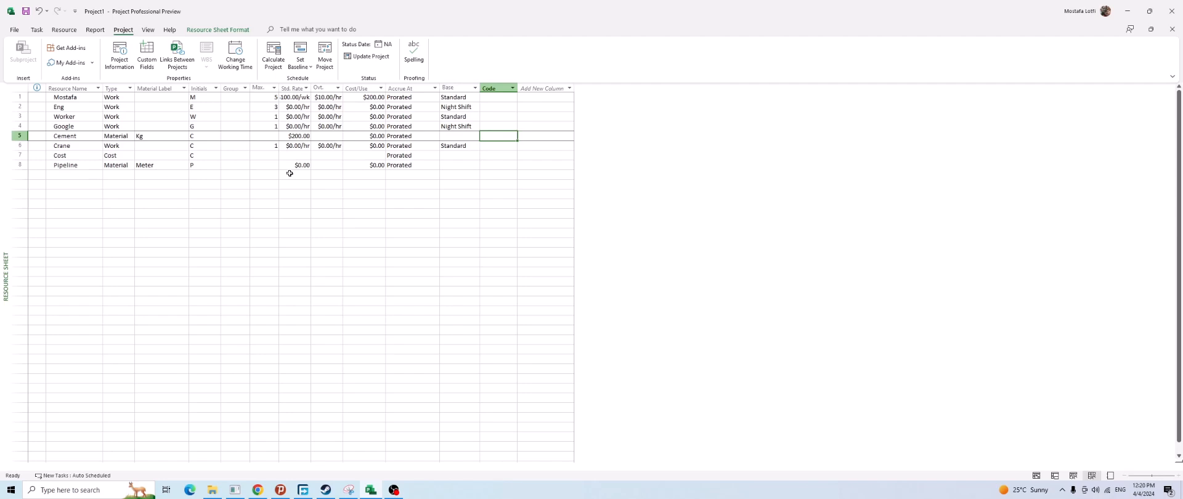
# Set the first resource's standard rate to 100 per hour
pyautogui.click(302, 97)
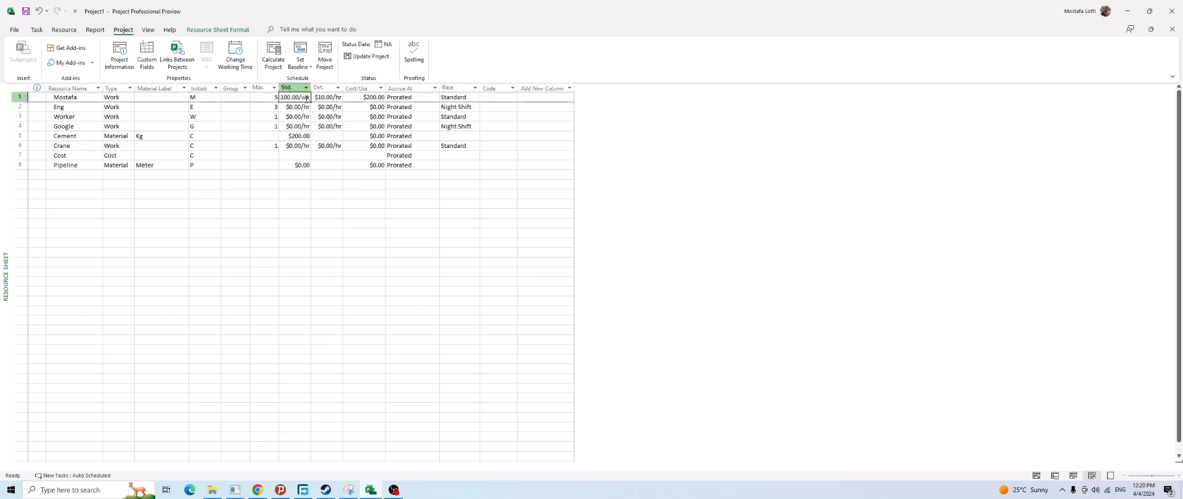
pyautogui.write('100/h')
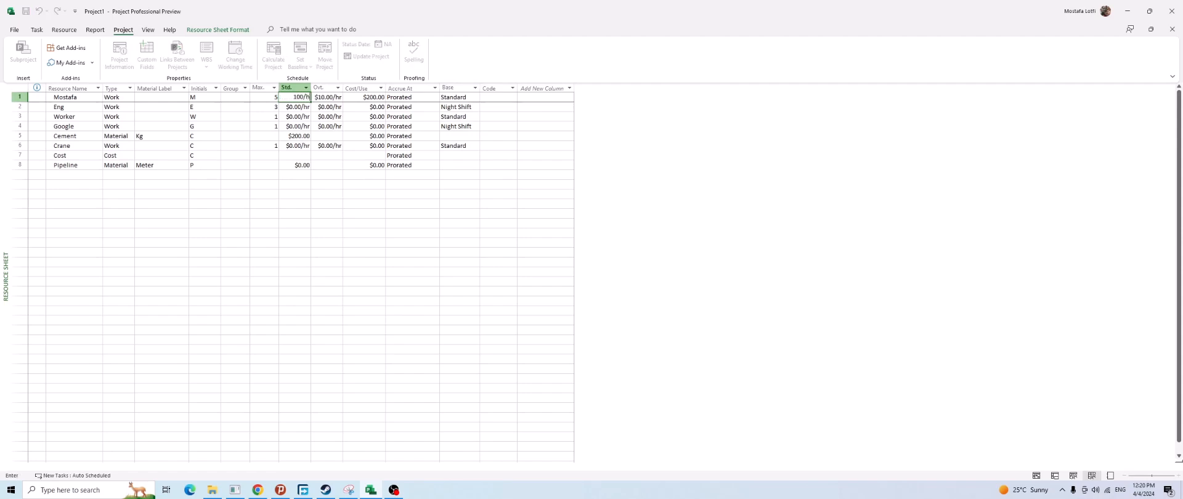
pyautogui.press('Return')
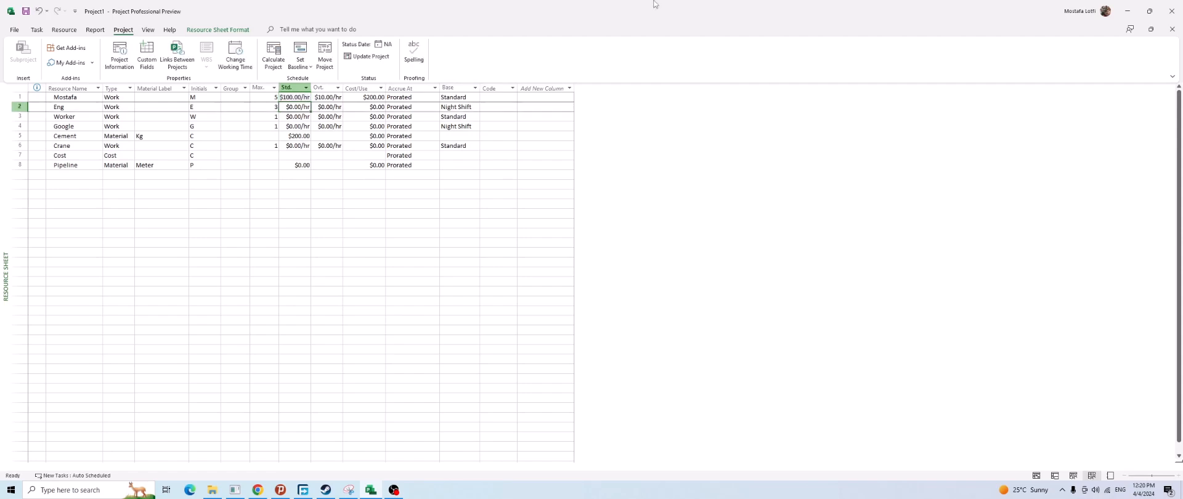
pyautogui.click(374, 165)
pyautogui.click(379, 147)
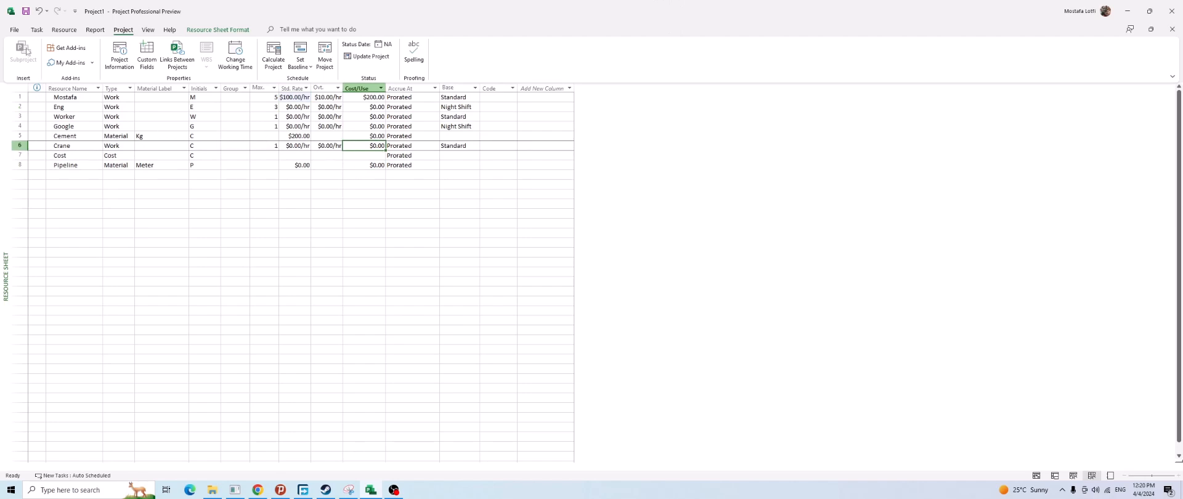
# Examine the project's currency symbol, placement and currency code choices in the display options
pyautogui.click(15, 30)
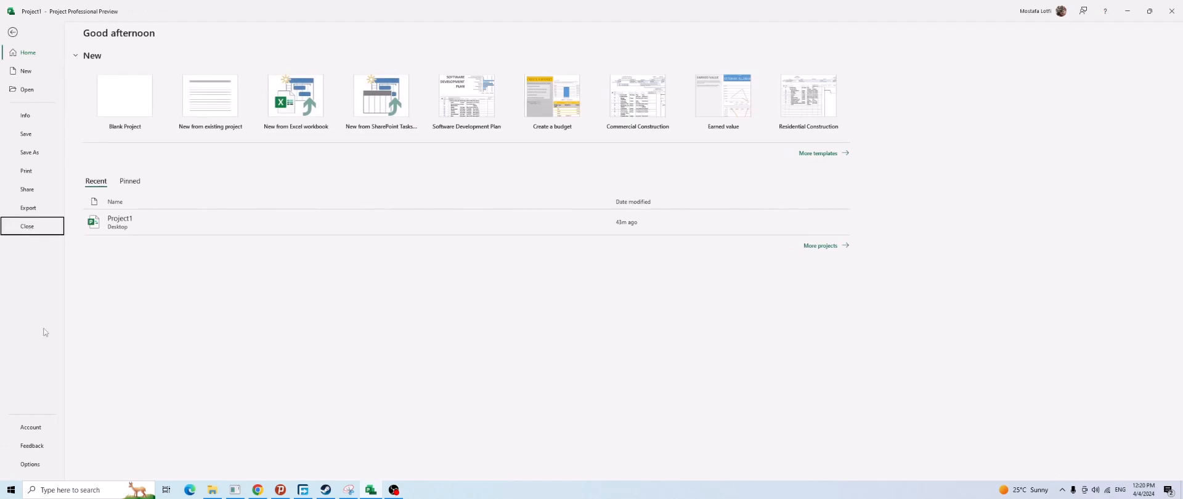
pyautogui.click(43, 463)
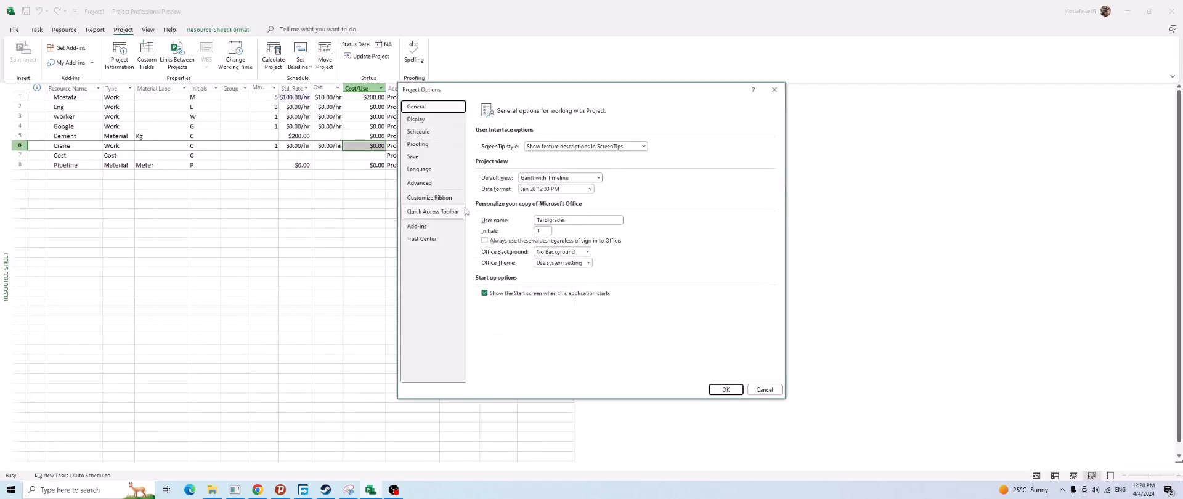
pyautogui.click(427, 121)
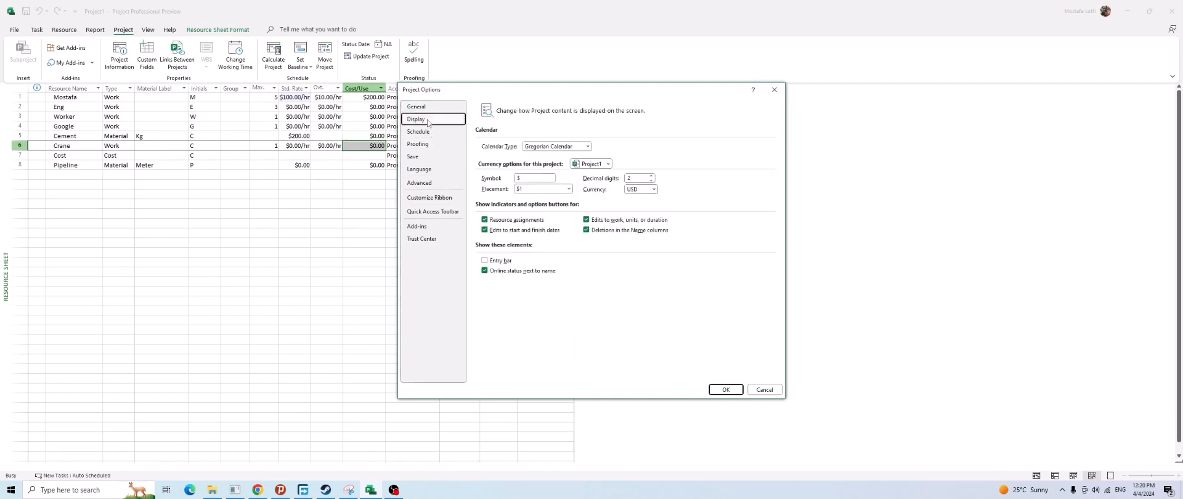
pyautogui.click(524, 178)
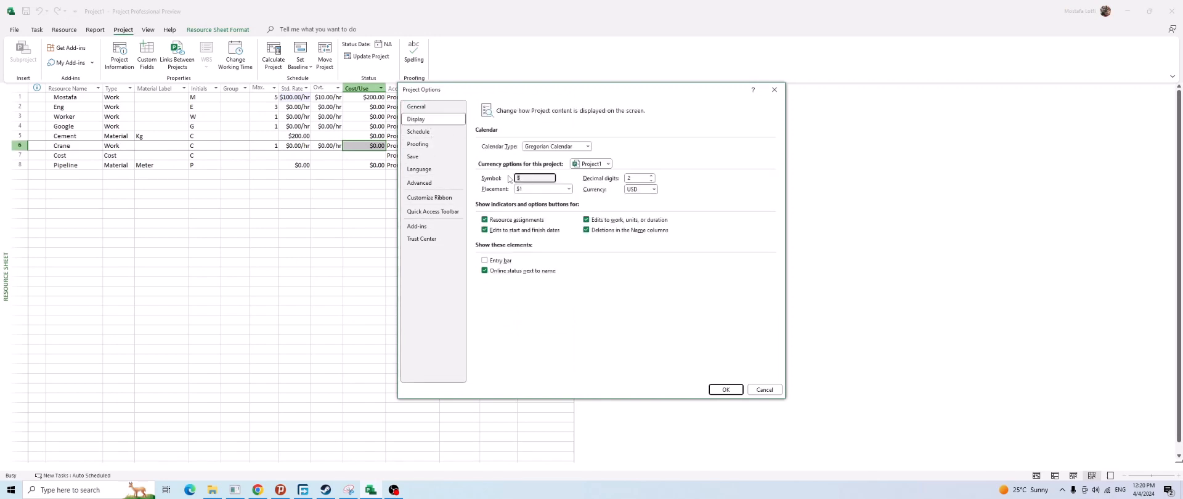
pyautogui.click(566, 190)
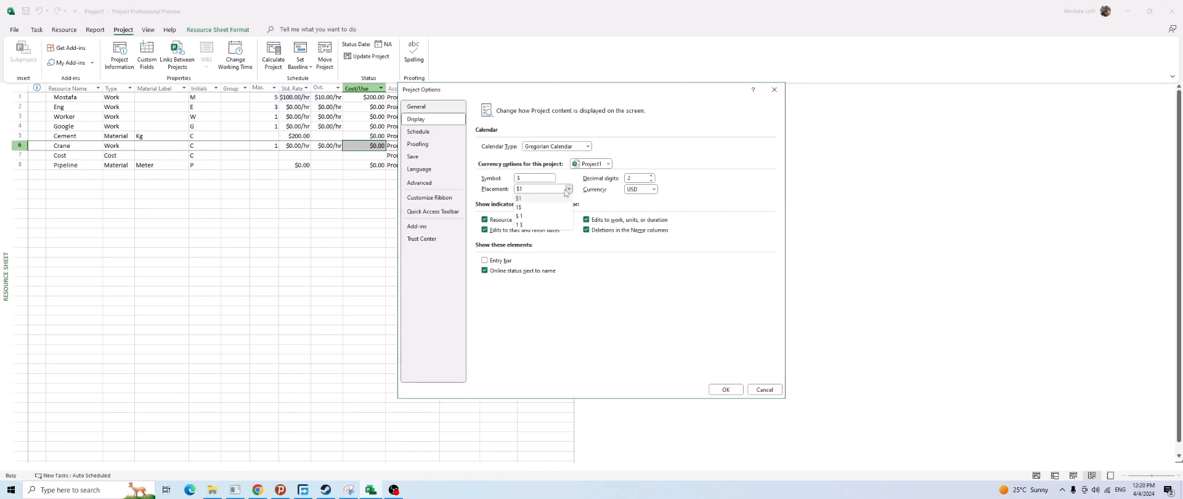
pyautogui.click(680, 169)
pyautogui.click(652, 189)
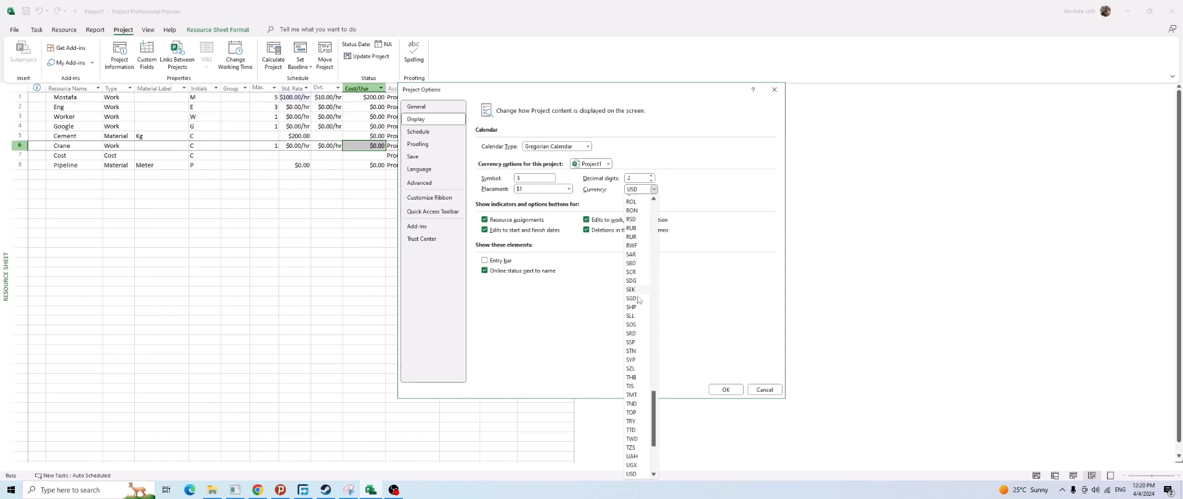
pyautogui.click(705, 197)
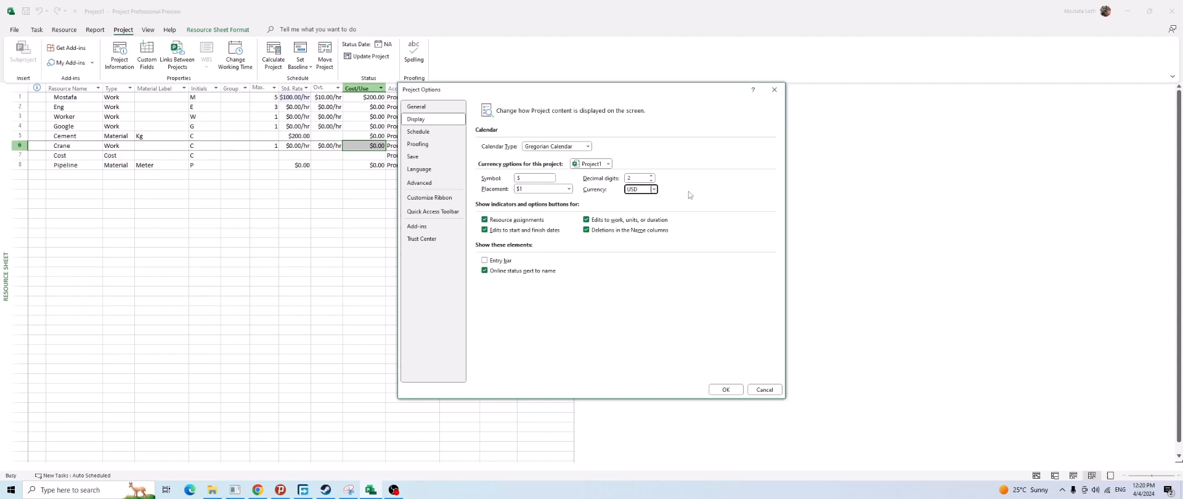
# Choose SRD as the project's currency and set the currency symbol to GG
pyautogui.click(653, 190)
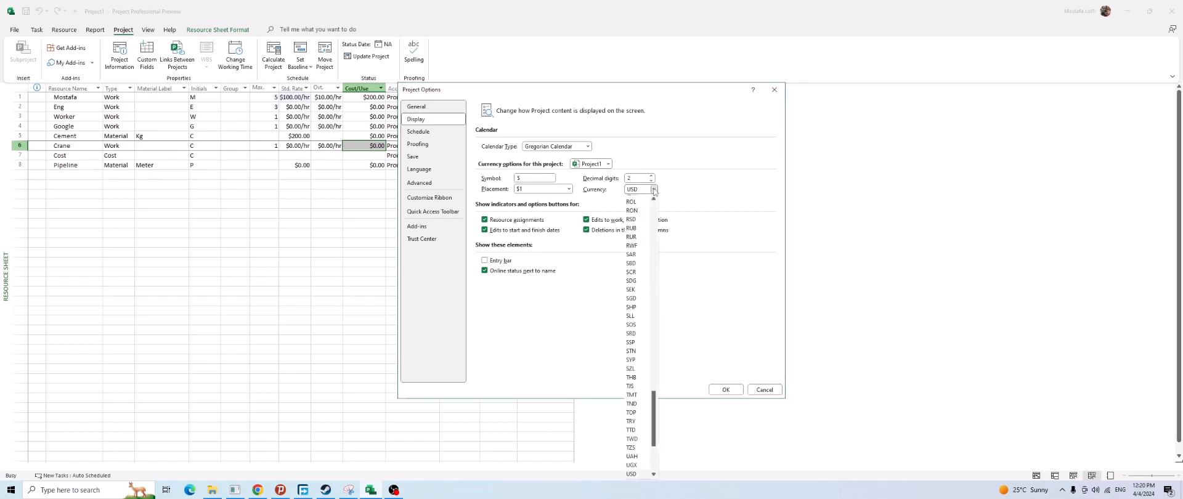
pyautogui.click(633, 334)
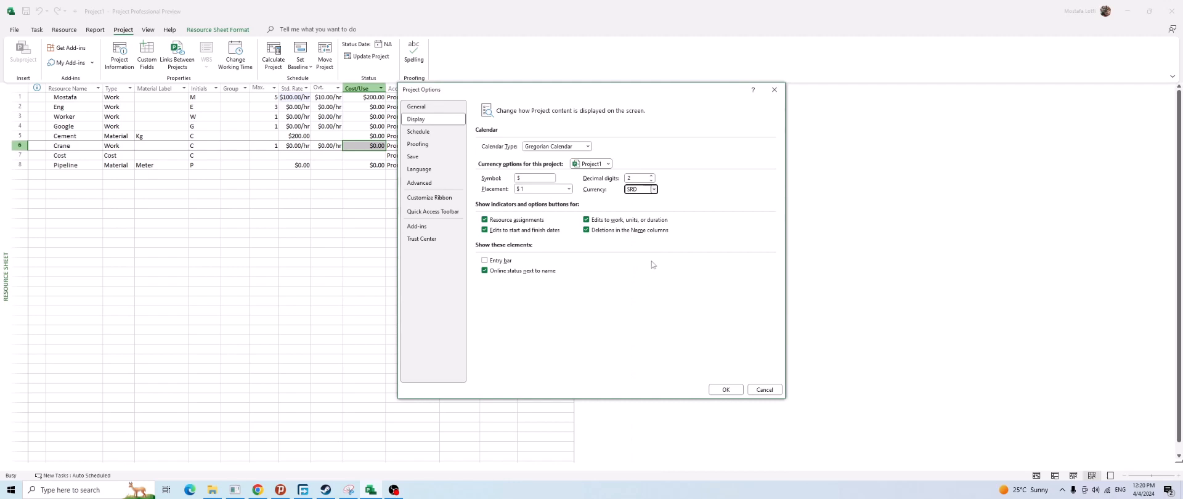
pyautogui.click(533, 178)
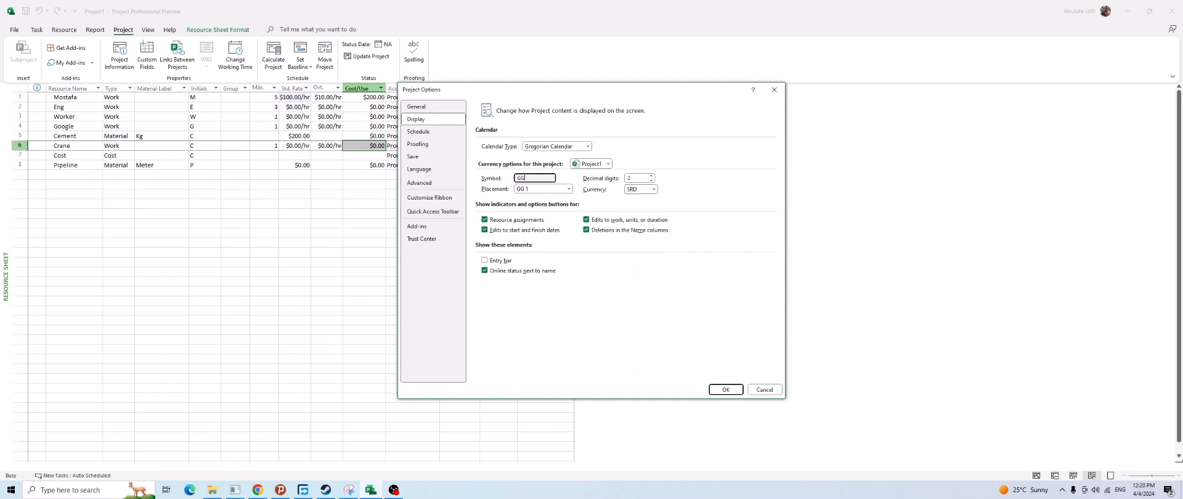
# Try to switch the project's currency code to USD, and discard the pending currency changes in the display options
pyautogui.click(641, 189)
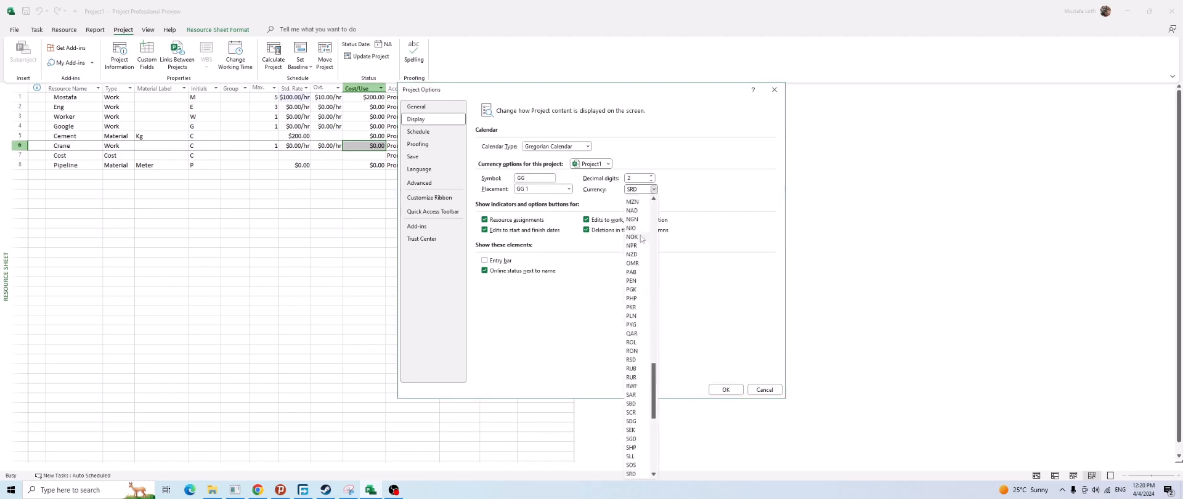
pyautogui.scroll(-5, 641, 240)
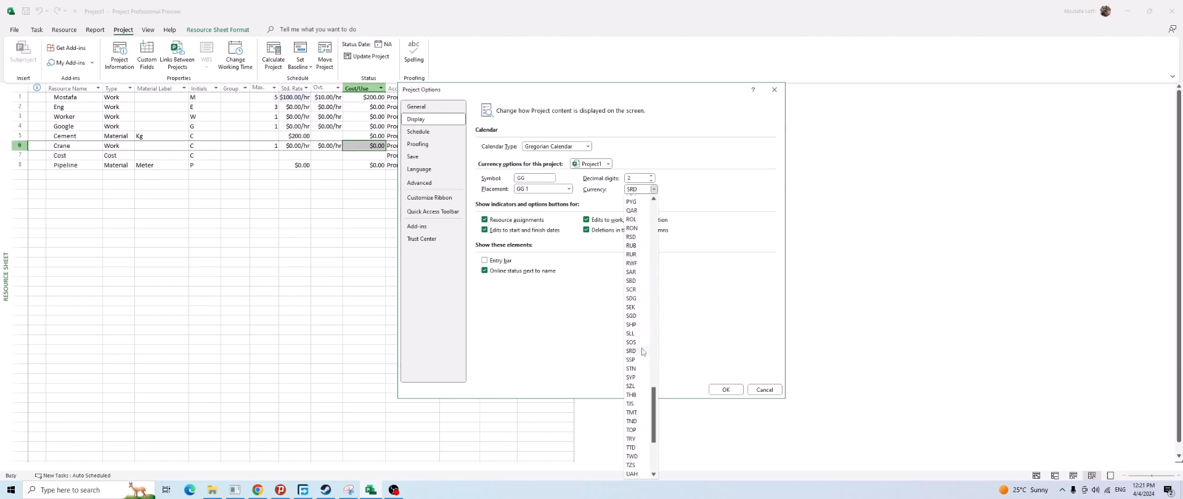
pyautogui.scroll(-2, 645, 331)
pyautogui.scroll(-3, 645, 333)
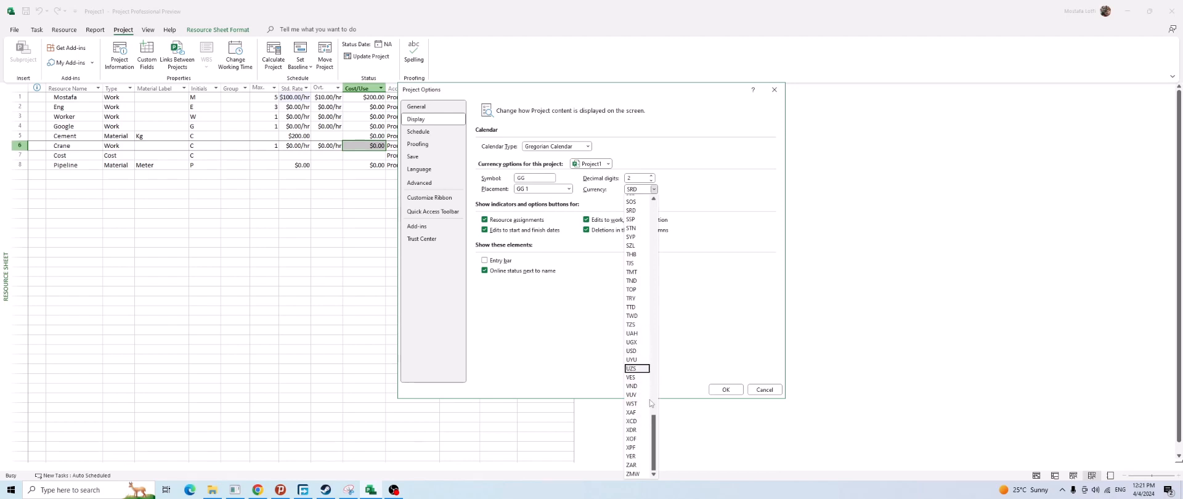
pyautogui.scroll(20, 649, 399)
pyautogui.scroll(15, 648, 398)
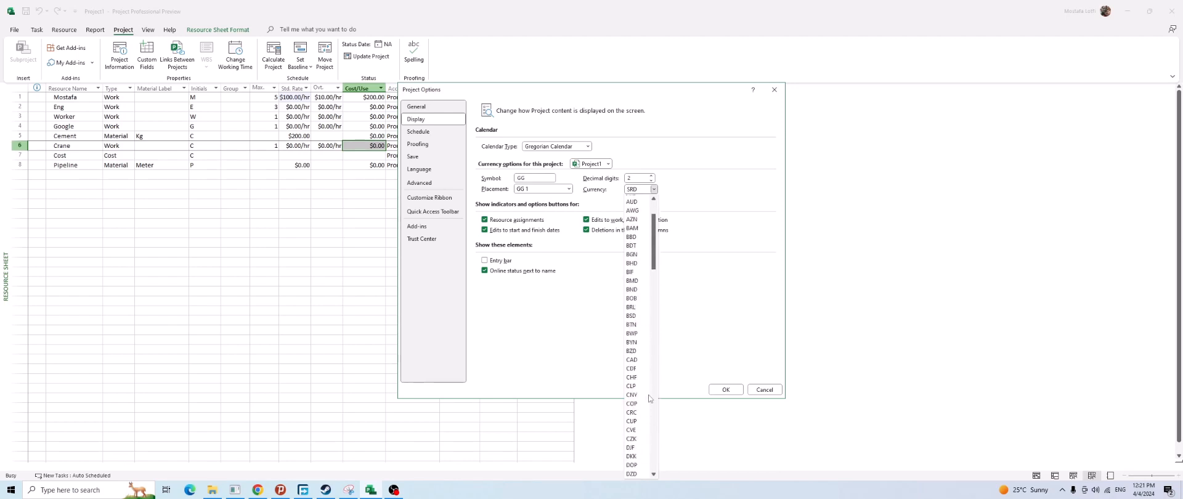
pyautogui.click(639, 192)
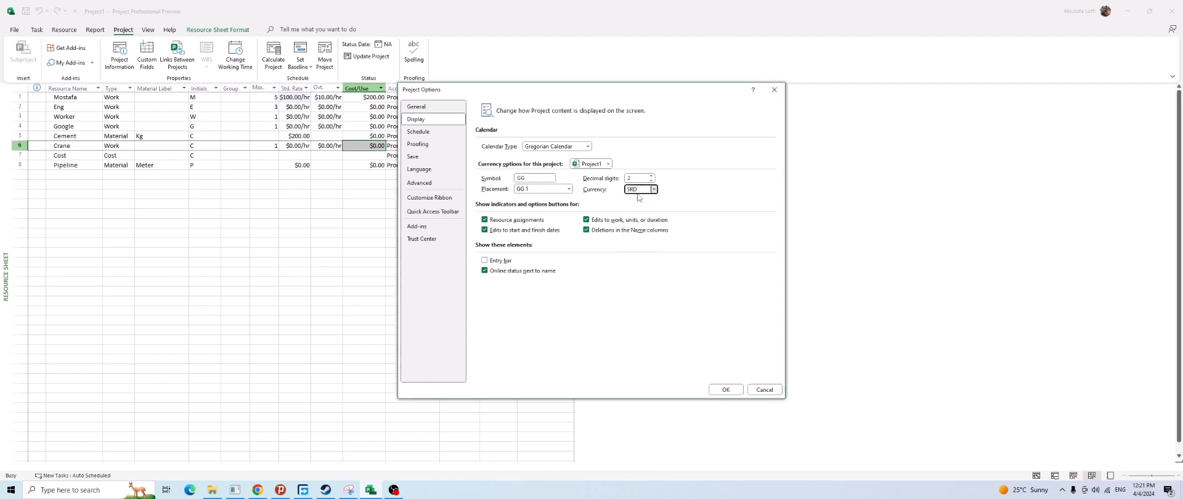
pyautogui.click(639, 192)
pyautogui.write('usd')
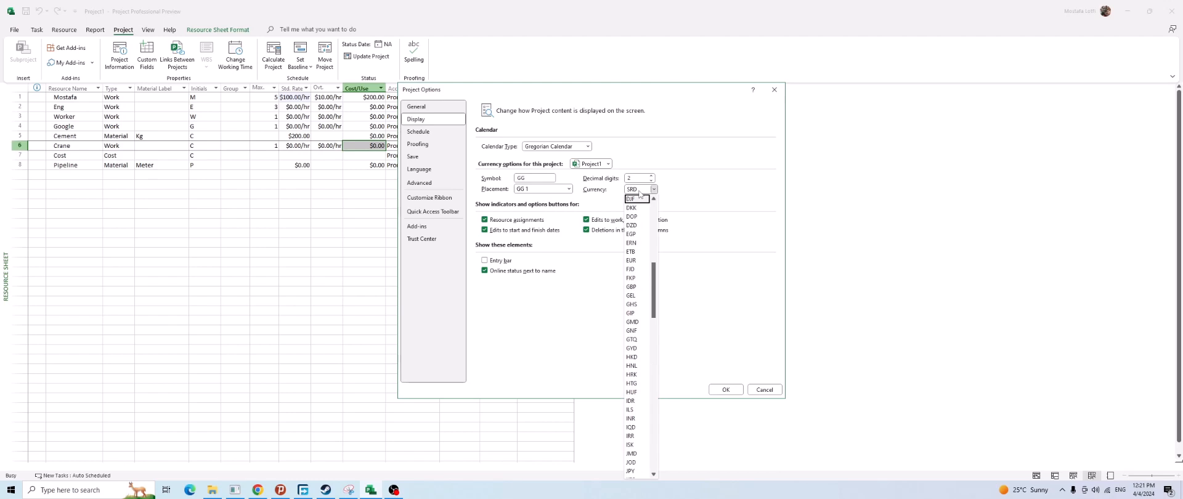
pyautogui.write('s')
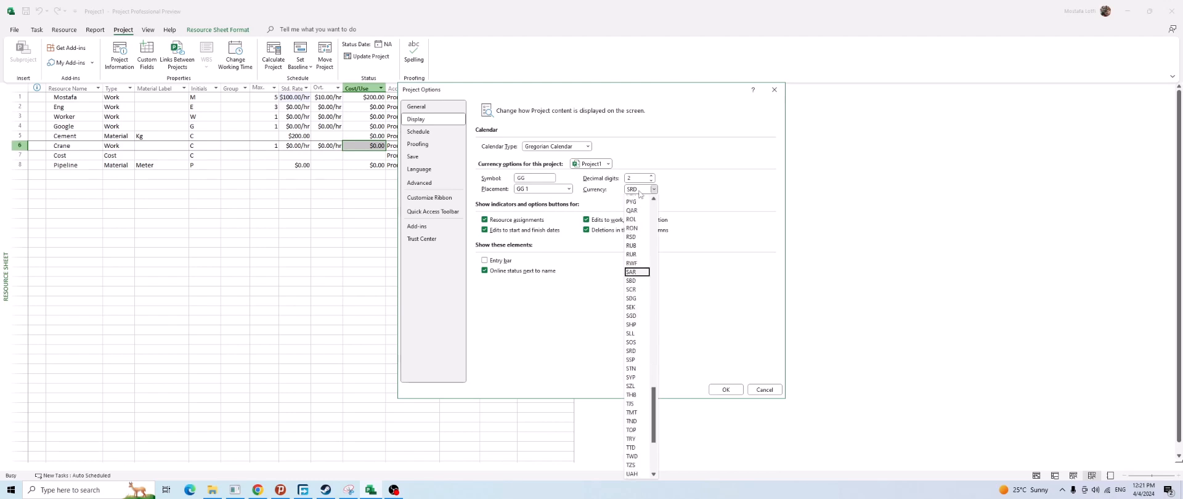
pyautogui.scroll(-2, 638, 295)
pyautogui.click(639, 297)
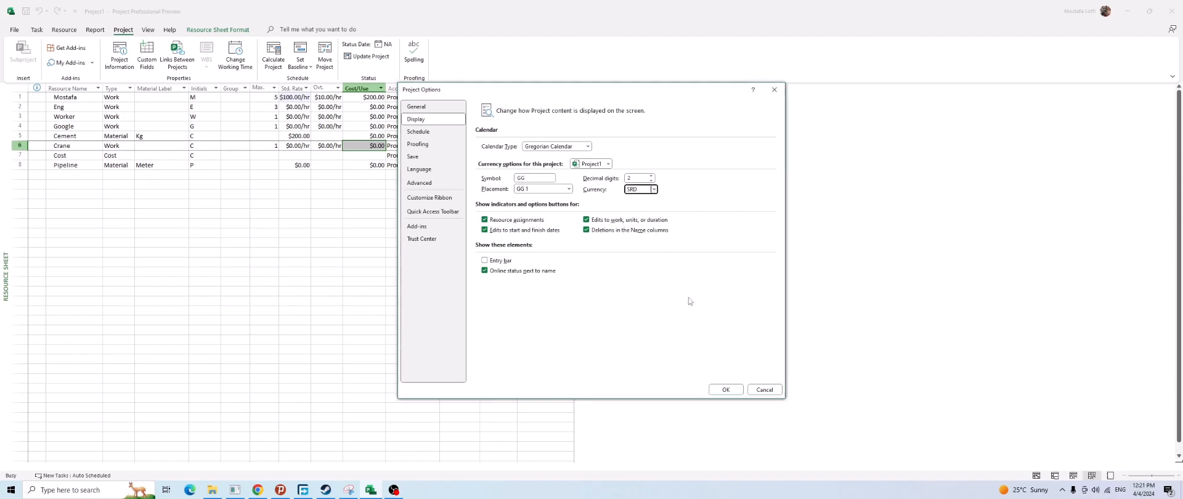
pyautogui.click(762, 388)
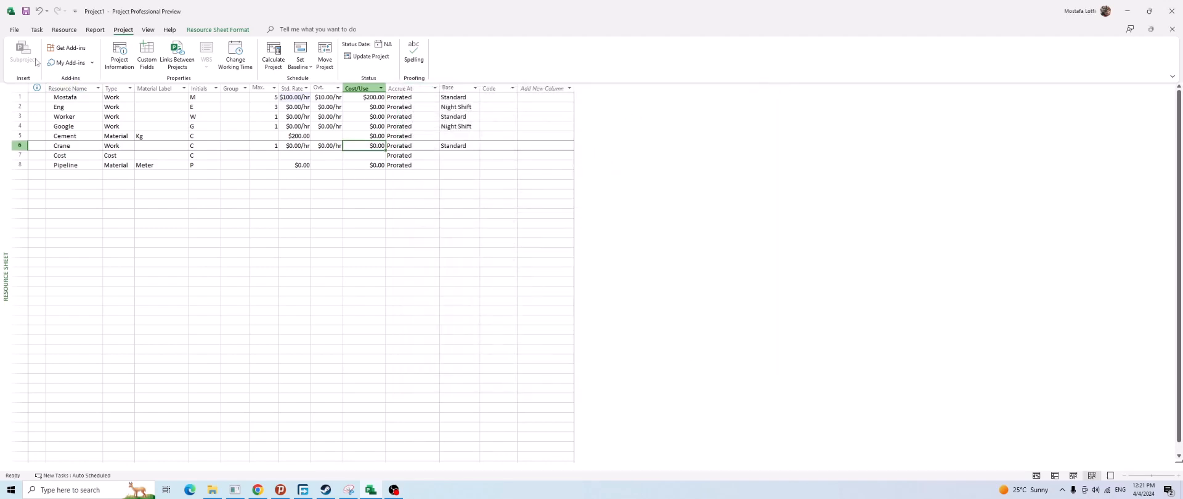
# In the project's display options, clear the currency symbol, set the decimal digits to 0, and apply the changes
pyautogui.click(14, 30)
pyautogui.click(29, 467)
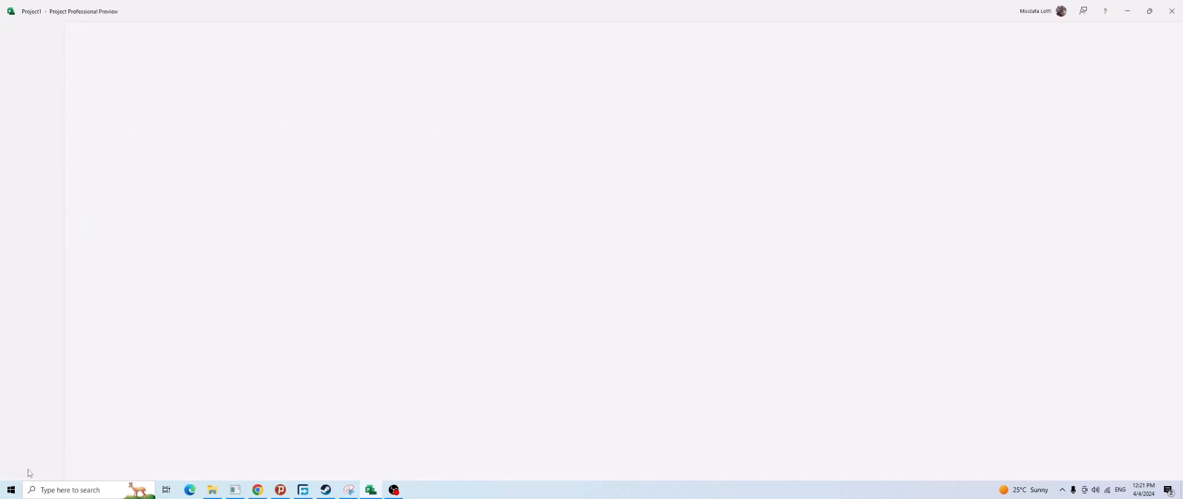
pyautogui.click(414, 121)
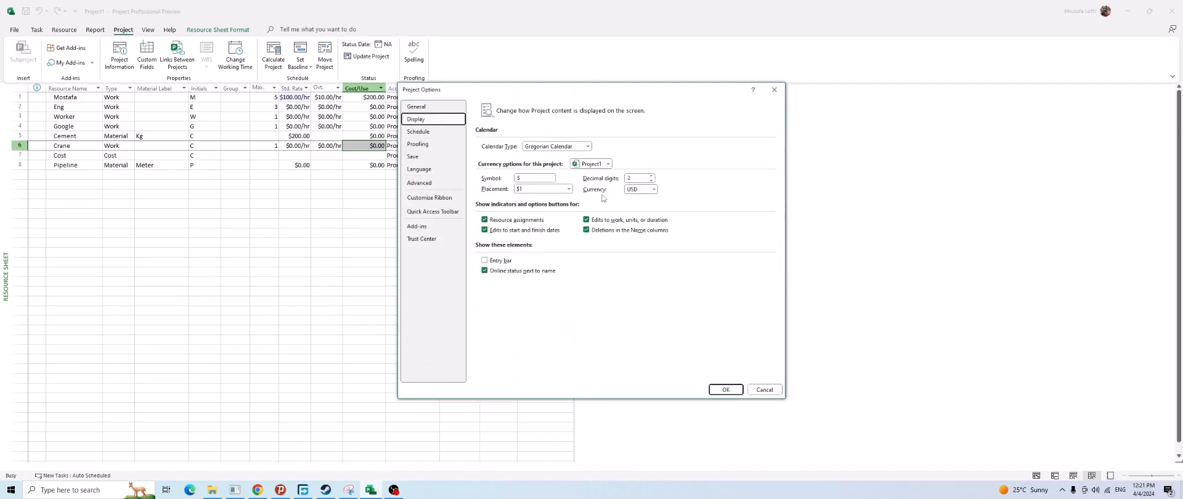
pyautogui.click(538, 178)
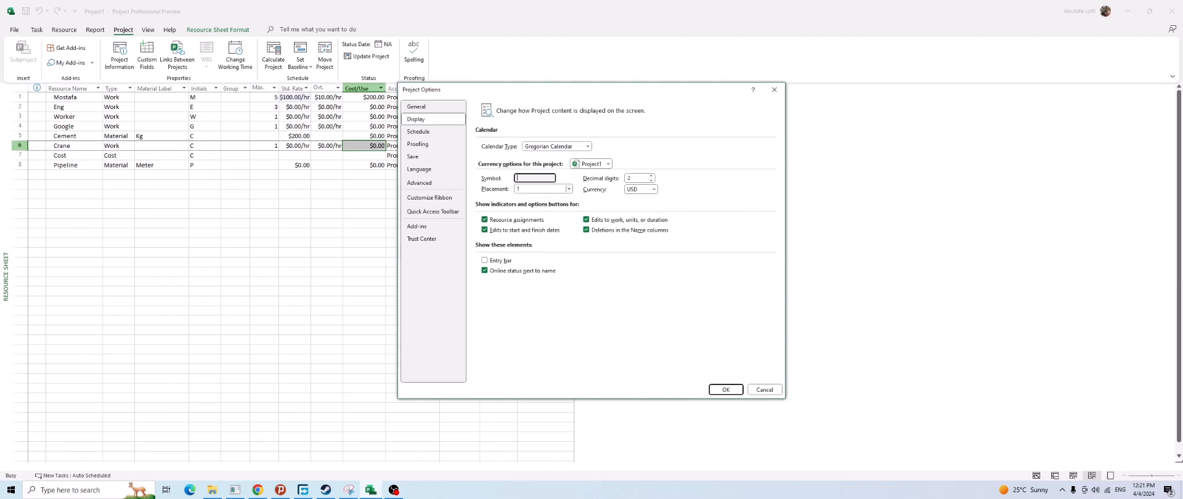
pyautogui.doubleClick(652, 182)
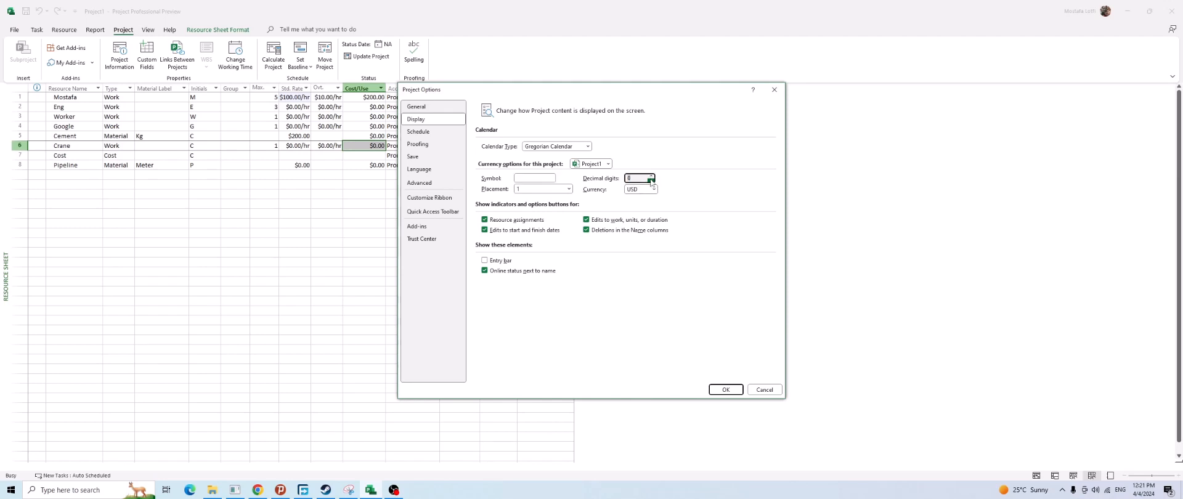
pyautogui.click(542, 177)
pyautogui.click(565, 189)
pyautogui.click(552, 213)
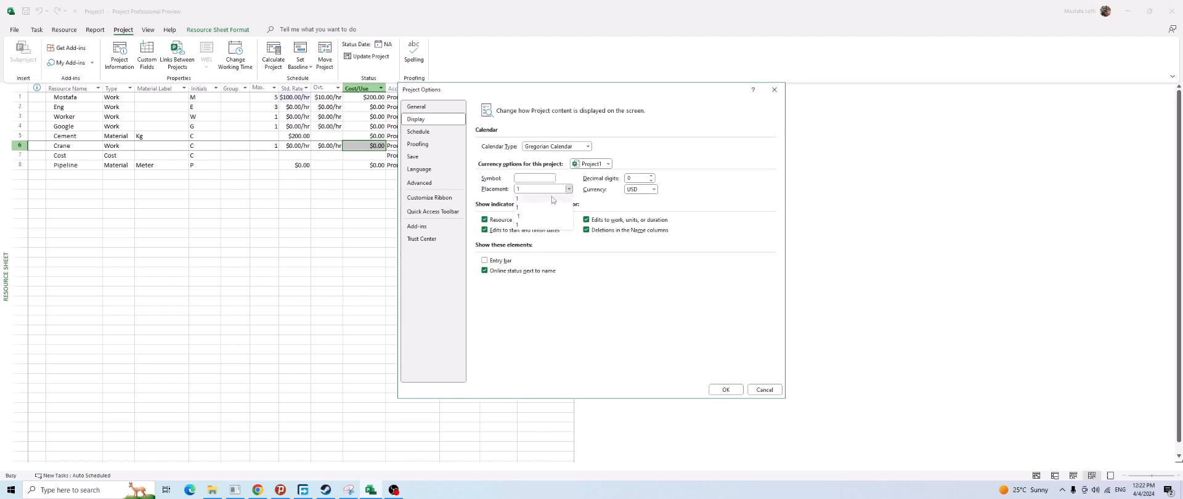
pyautogui.click(726, 390)
# Check how the standard rate and cost-per-use values are displayed in the resource sheet
pyautogui.click(354, 249)
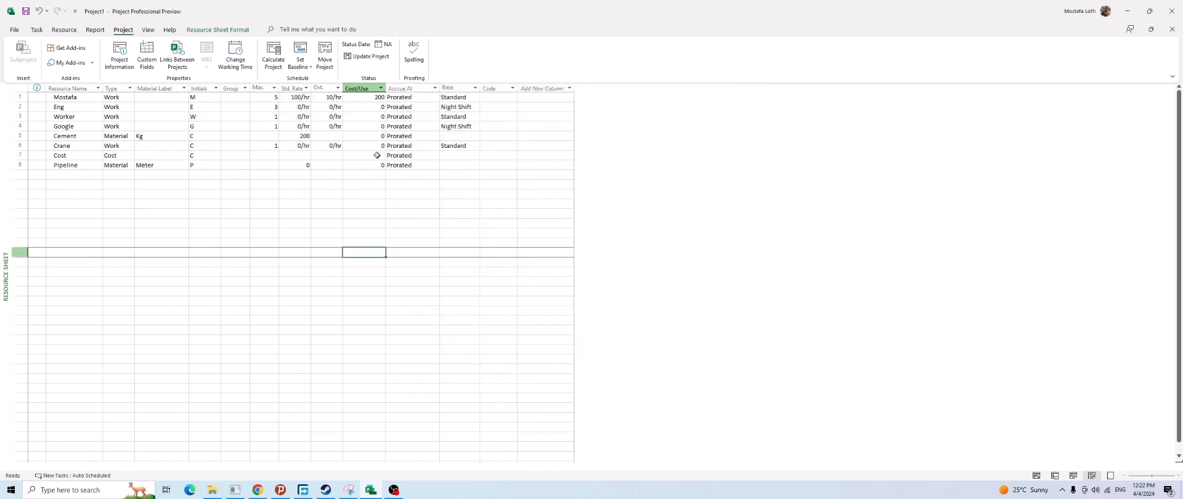
pyautogui.click(295, 97)
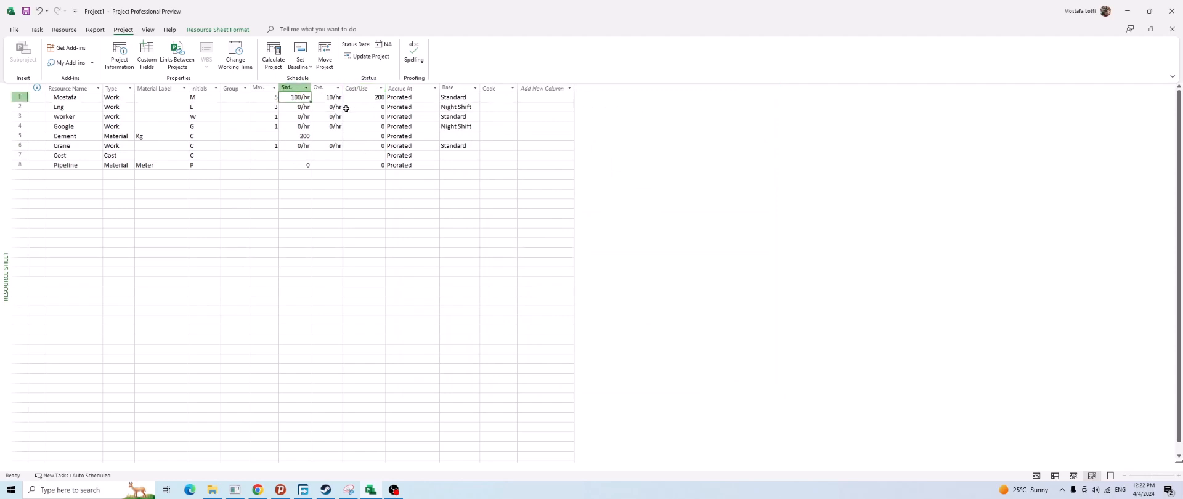
pyautogui.click(344, 134)
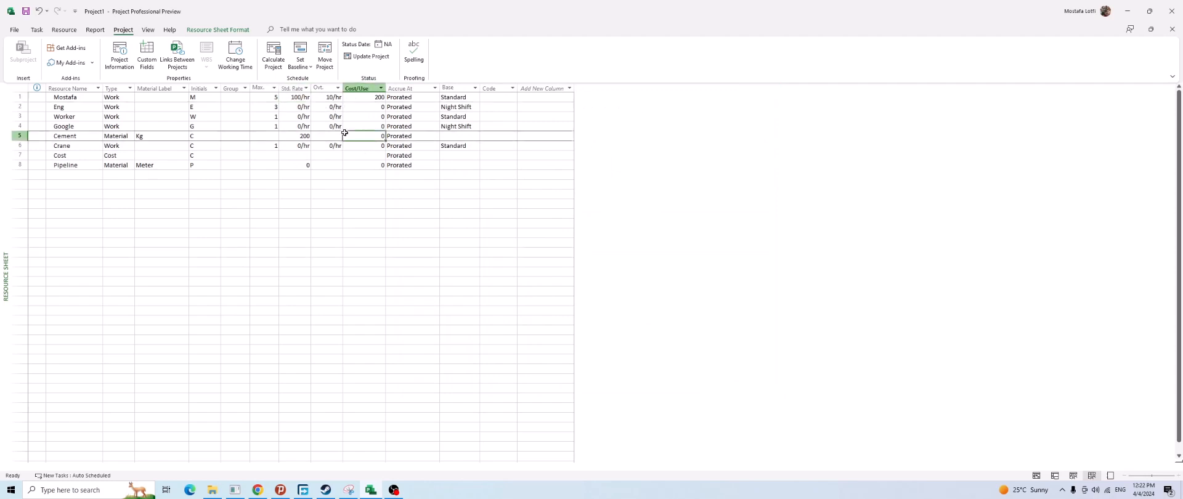
pyautogui.click(347, 99)
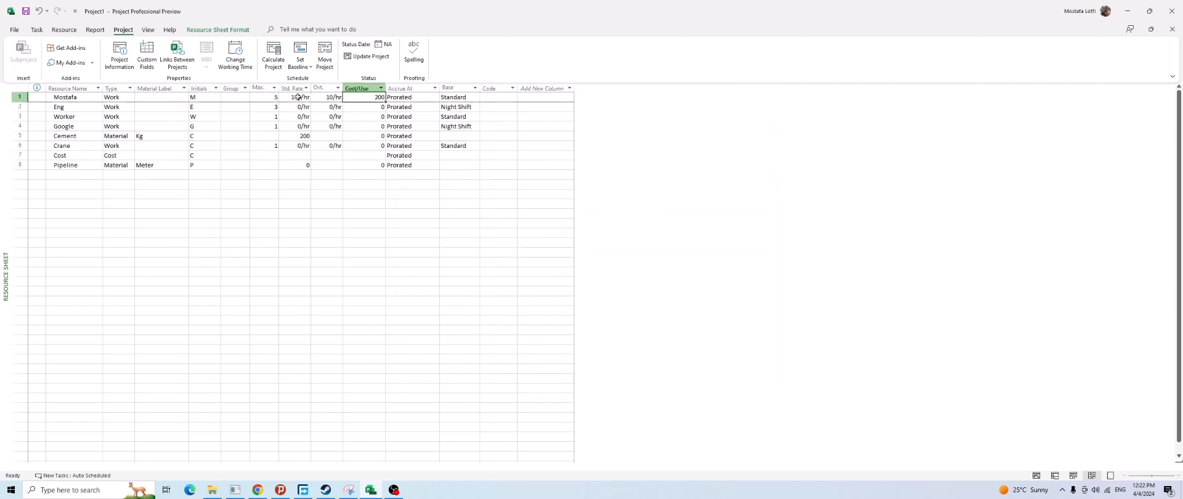
pyautogui.click(358, 114)
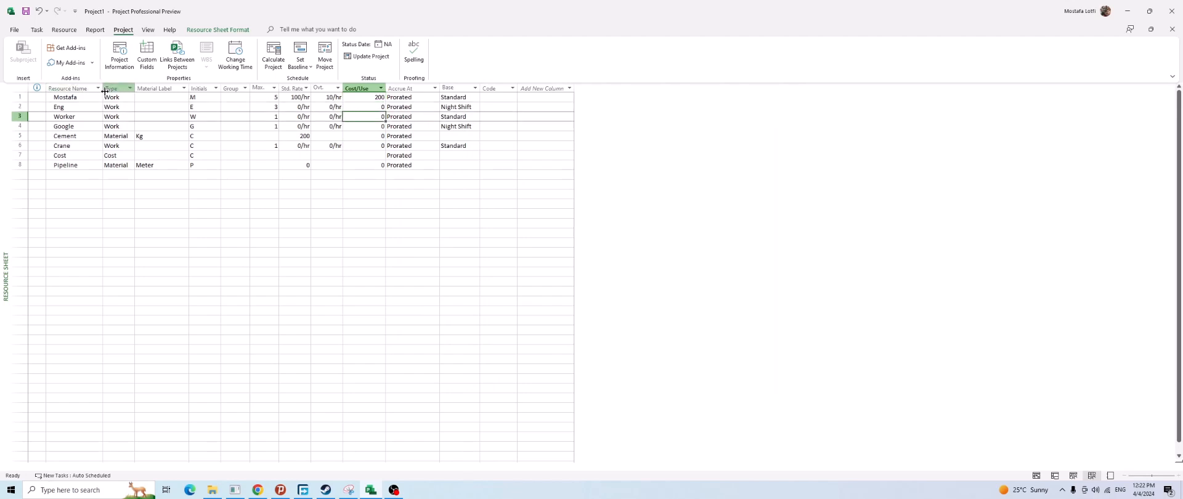